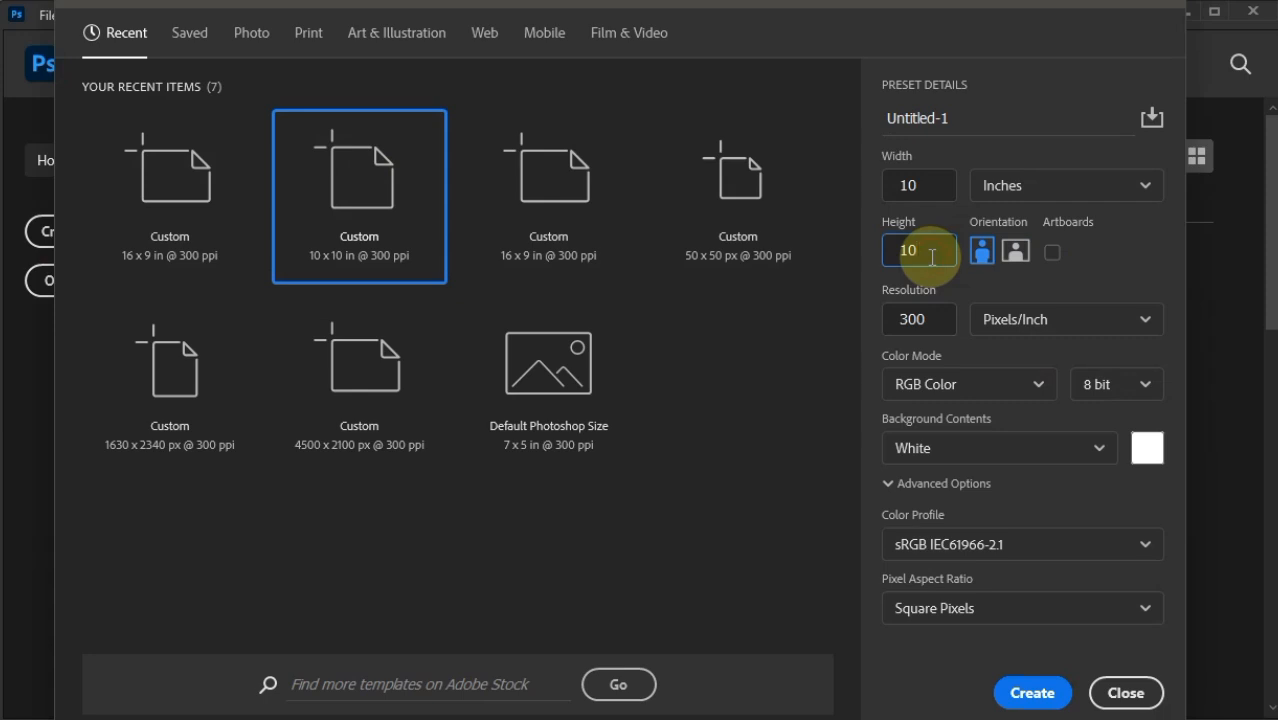
Create a 10 × 13 inch document at 300 pixels/inch named "Happy birthday to me".
{"action": "type", "text": "3"}
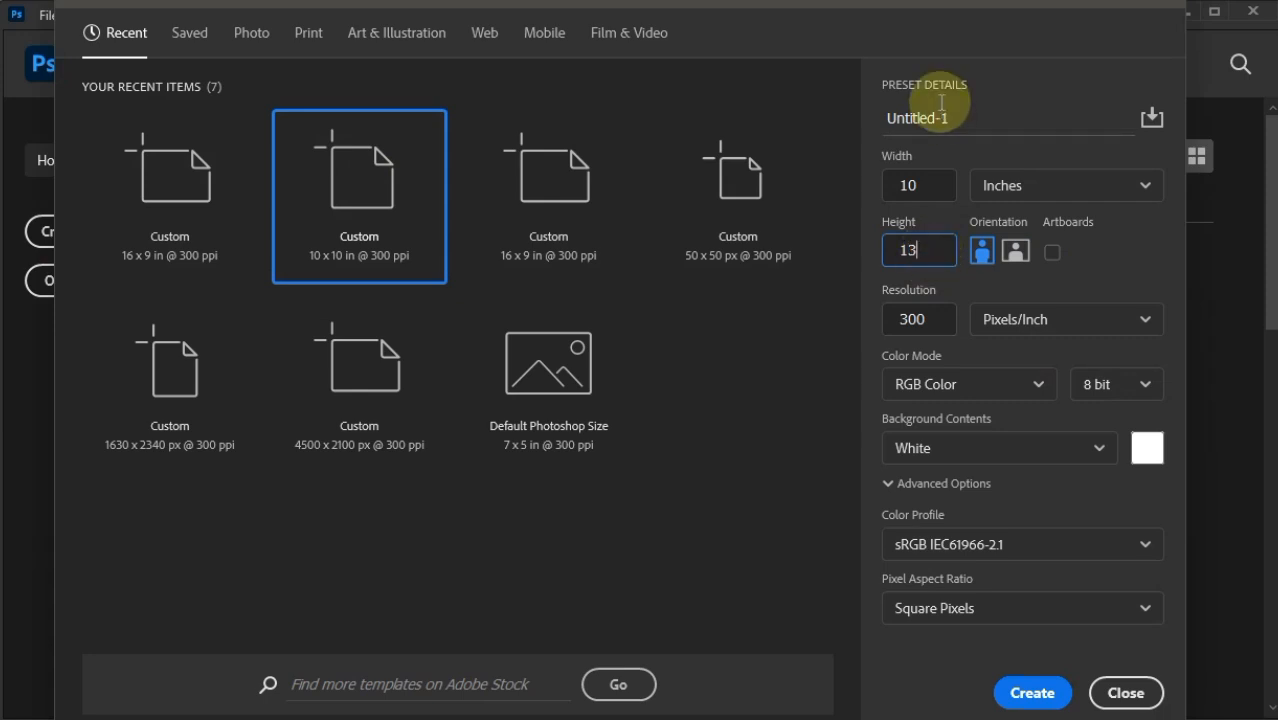
{"action": "left_click_drag", "start_coordinate": [961, 114], "coordinate": [829, 115]}
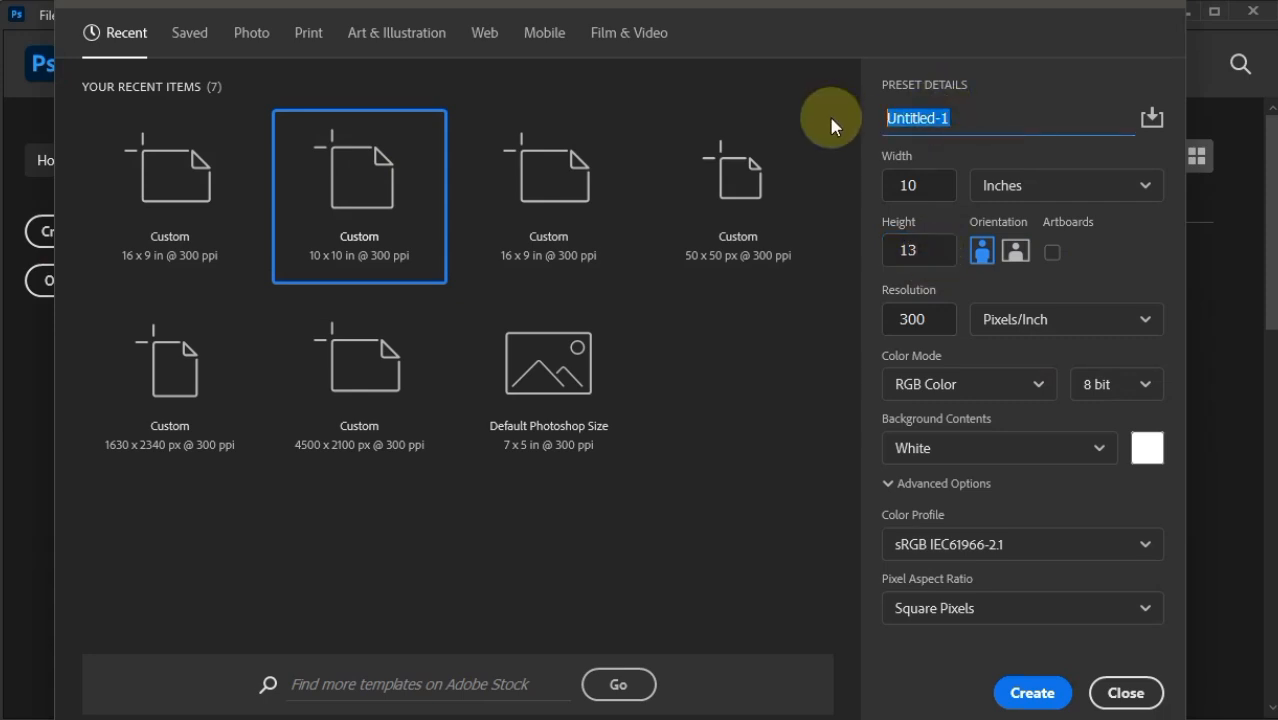
{"action": "type", "text": "Happy birthday to me"}
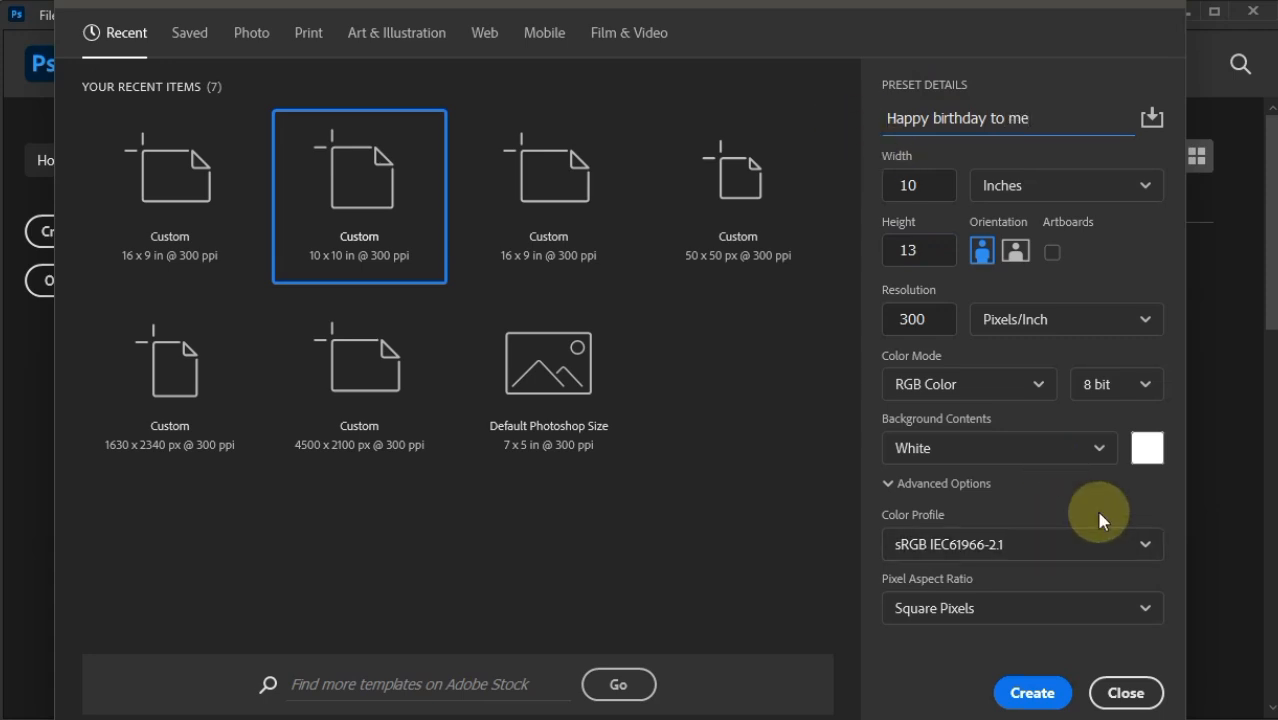
{"action": "left_click", "coordinate": [1040, 694]}
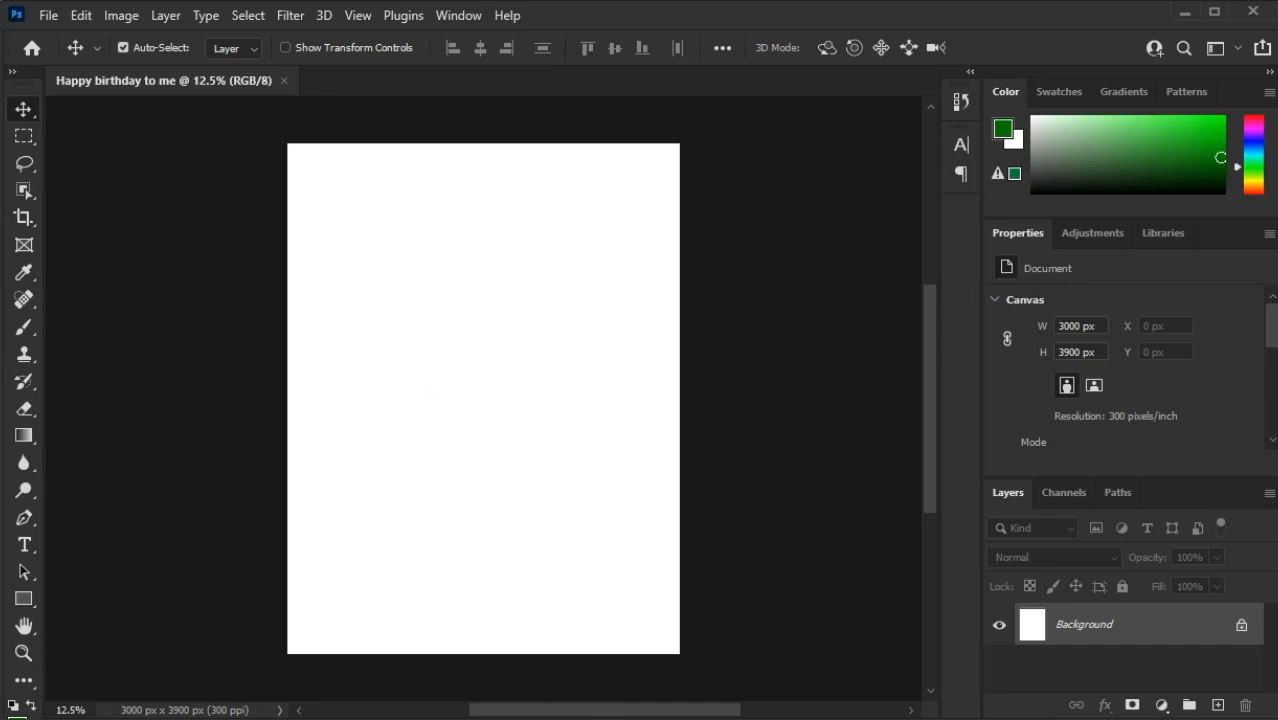
Place the city photo 1719222969790.jpg from the Documents > Photoshop folder into the blank document.
{"action": "left_click", "coordinate": [593, 719]}
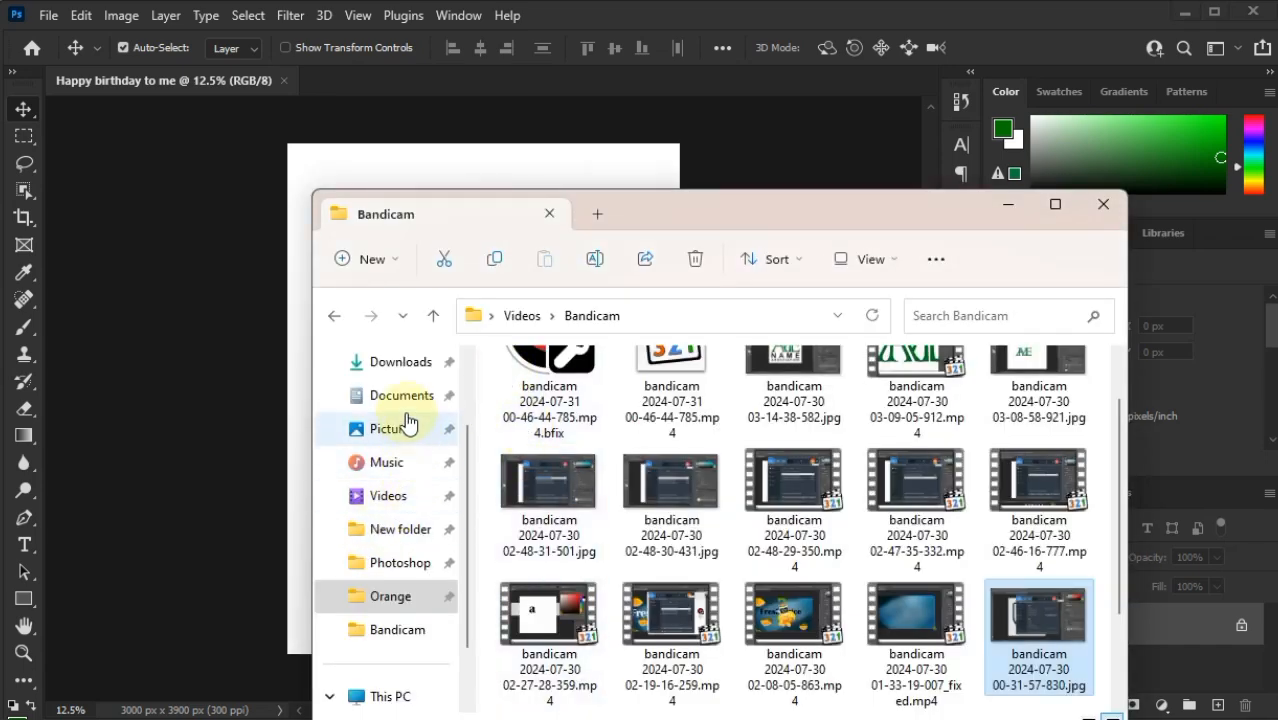
{"action": "left_click", "coordinate": [415, 564]}
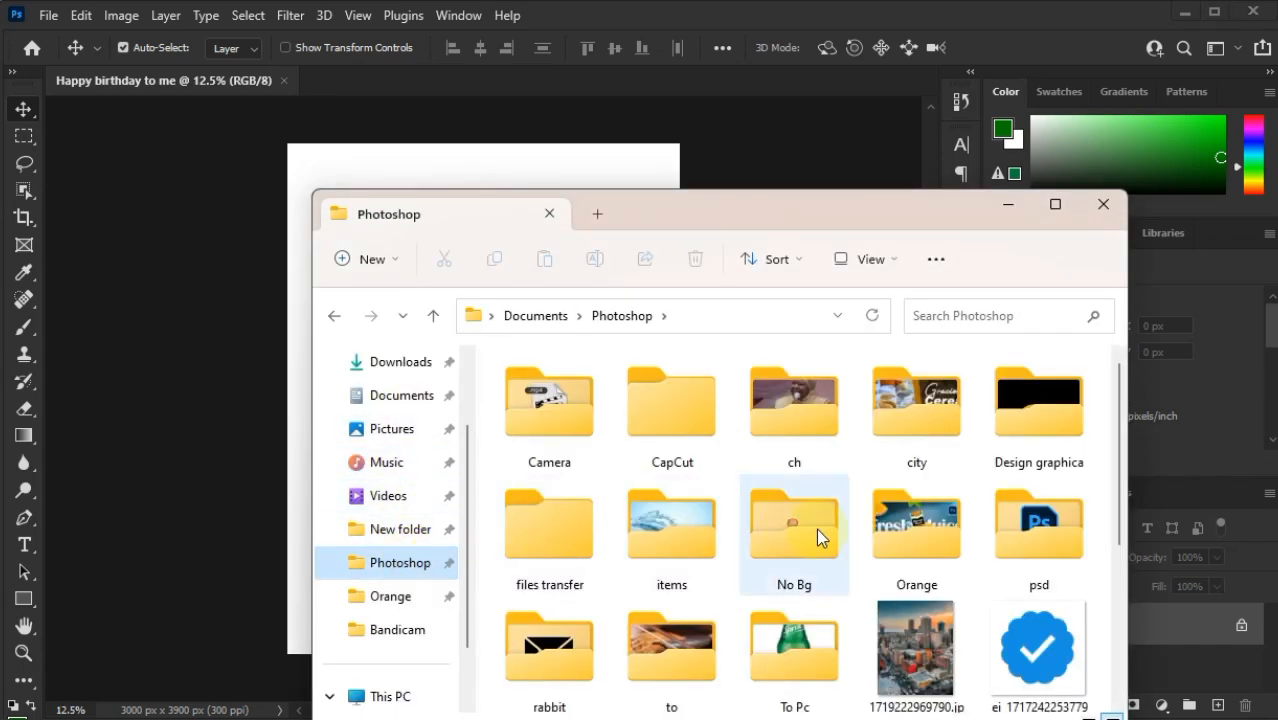
{"action": "scroll", "coordinate": [932, 500], "scroll_direction": "down", "scroll_amount": 3}
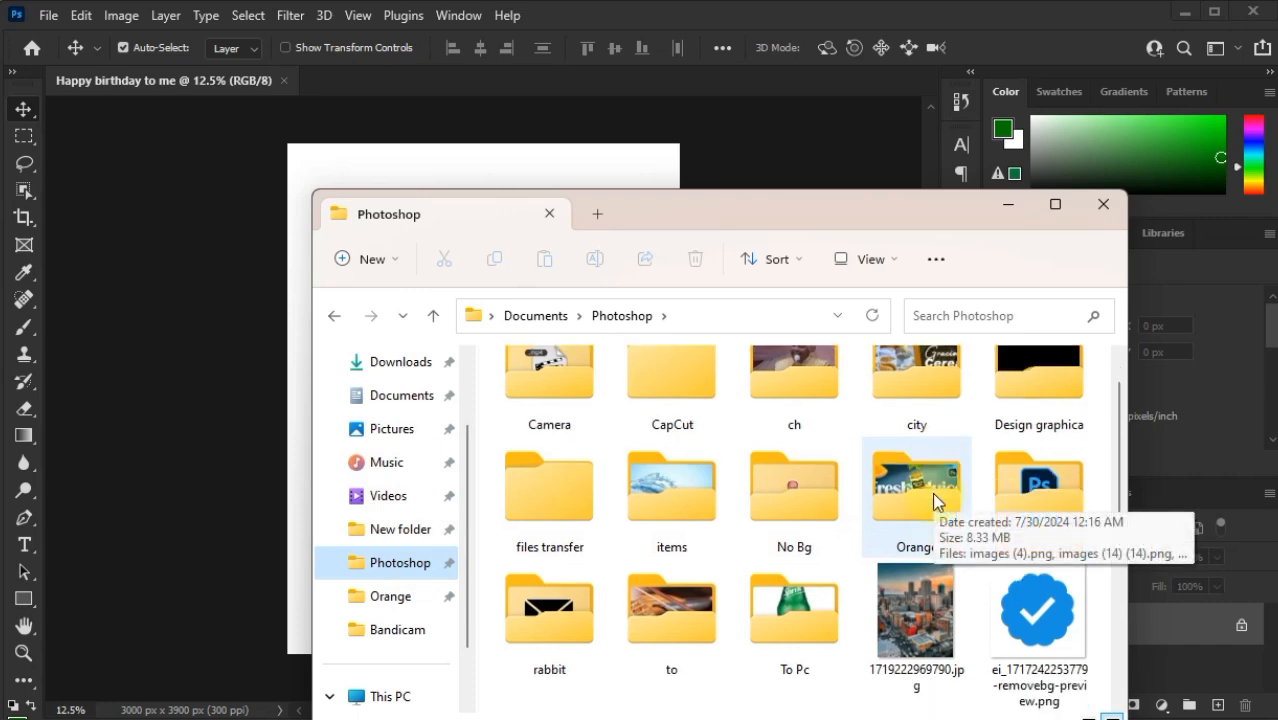
{"action": "scroll", "coordinate": [932, 495], "scroll_direction": "up", "scroll_amount": 1}
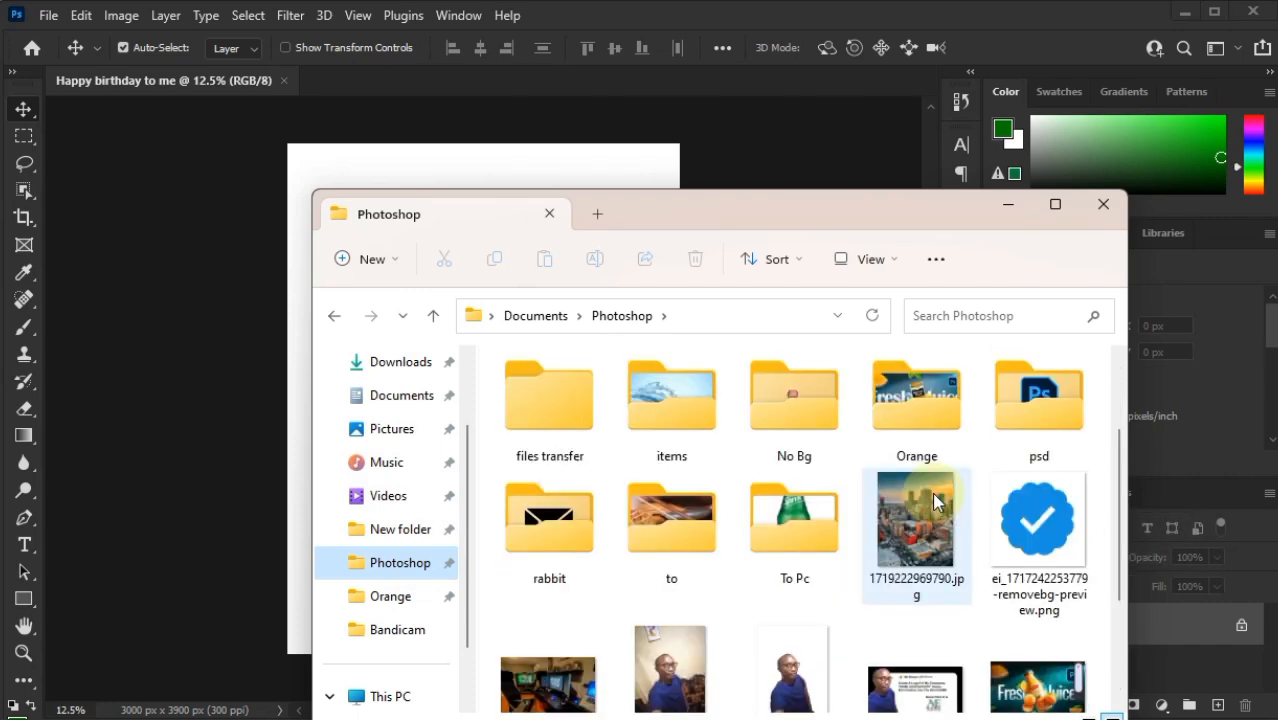
{"action": "left_click_drag", "start_coordinate": [932, 500], "coordinate": [390, 170]}
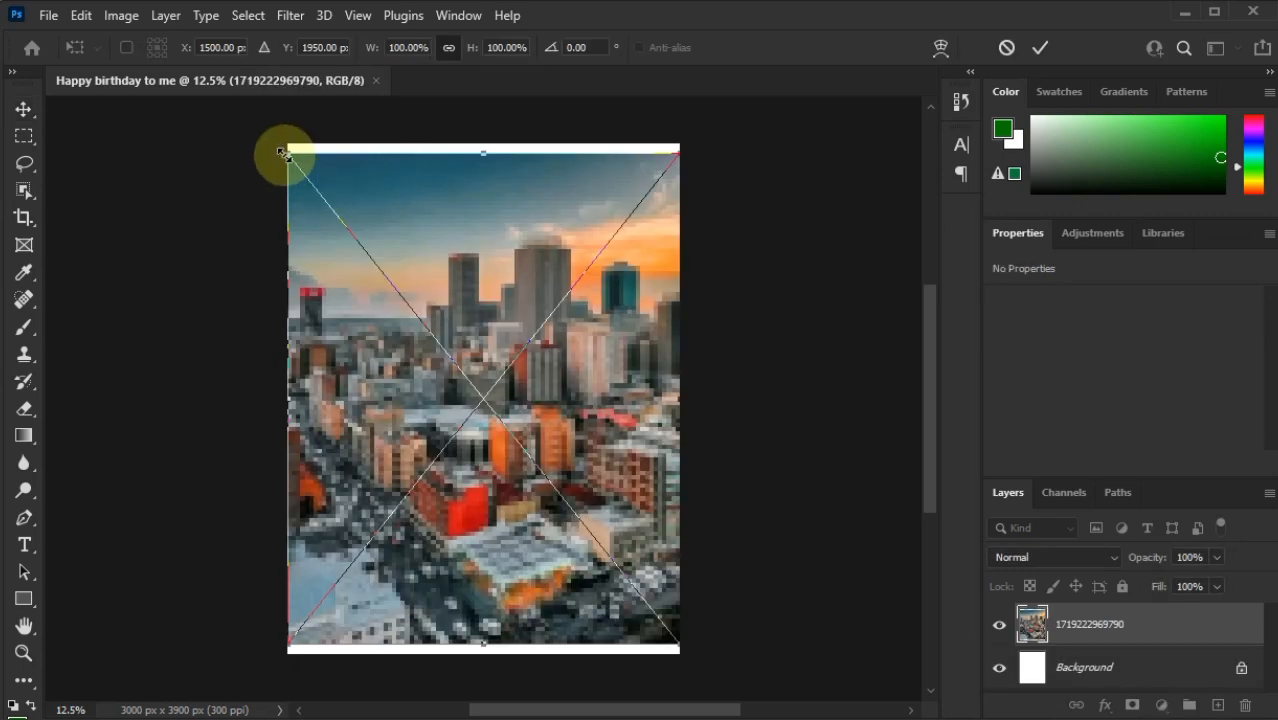
Enlarge the placed city photo proportionally to about 110% so it covers the whole canvas, and commit the placement.
{"action": "left_click_drag", "start_coordinate": [290, 149], "coordinate": [275, 137]}
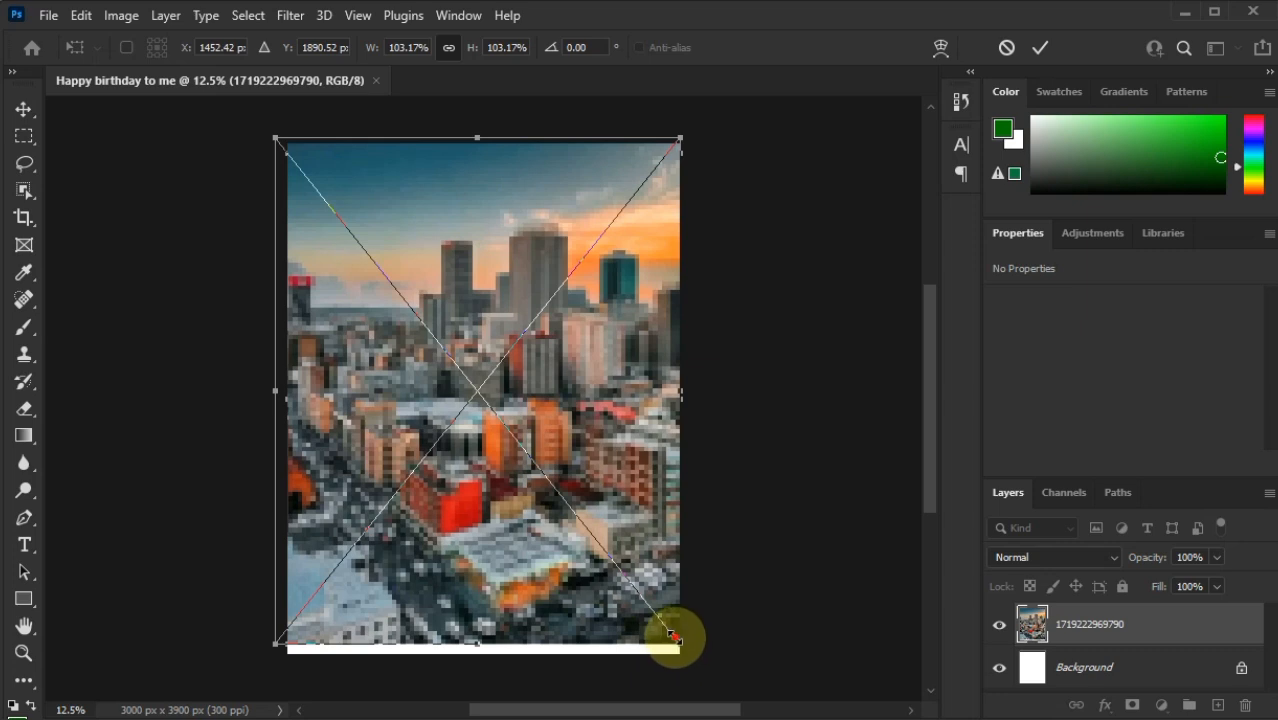
{"action": "left_click_drag", "start_coordinate": [671, 643], "coordinate": [706, 677]}
{"action": "left_click_drag", "start_coordinate": [553, 600], "coordinate": [530, 582]}
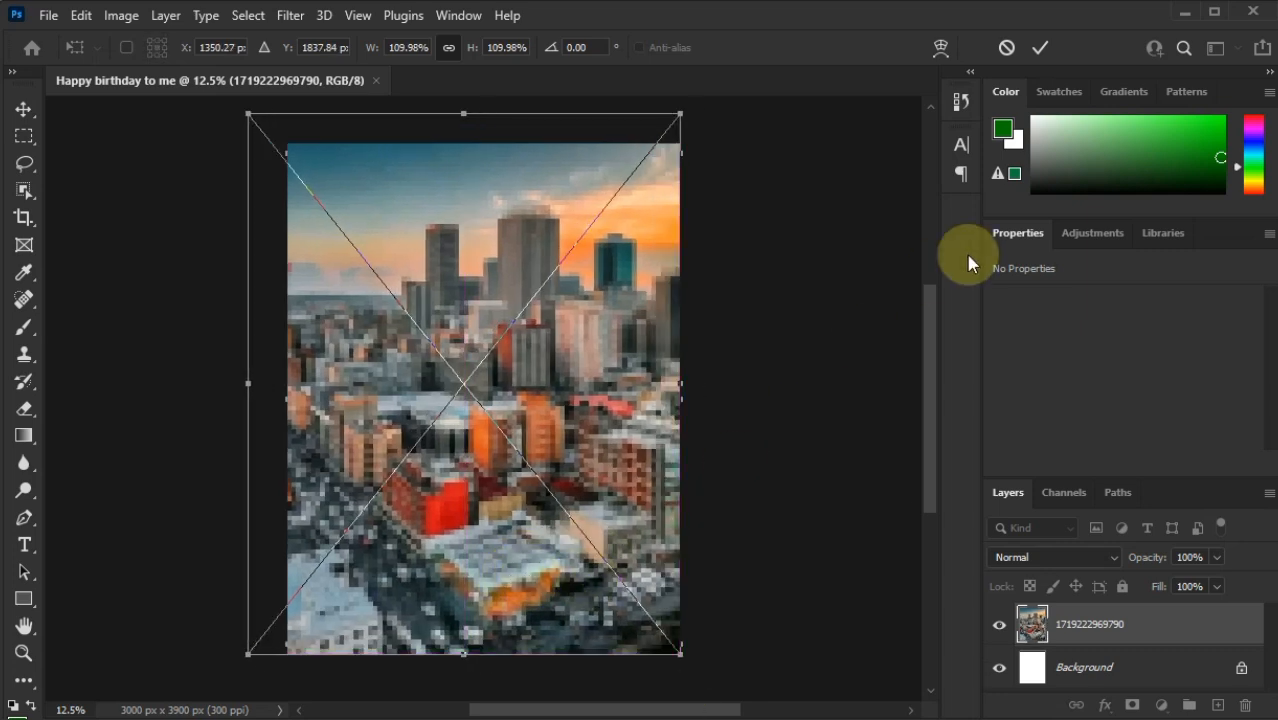
{"action": "left_click", "coordinate": [1038, 47]}
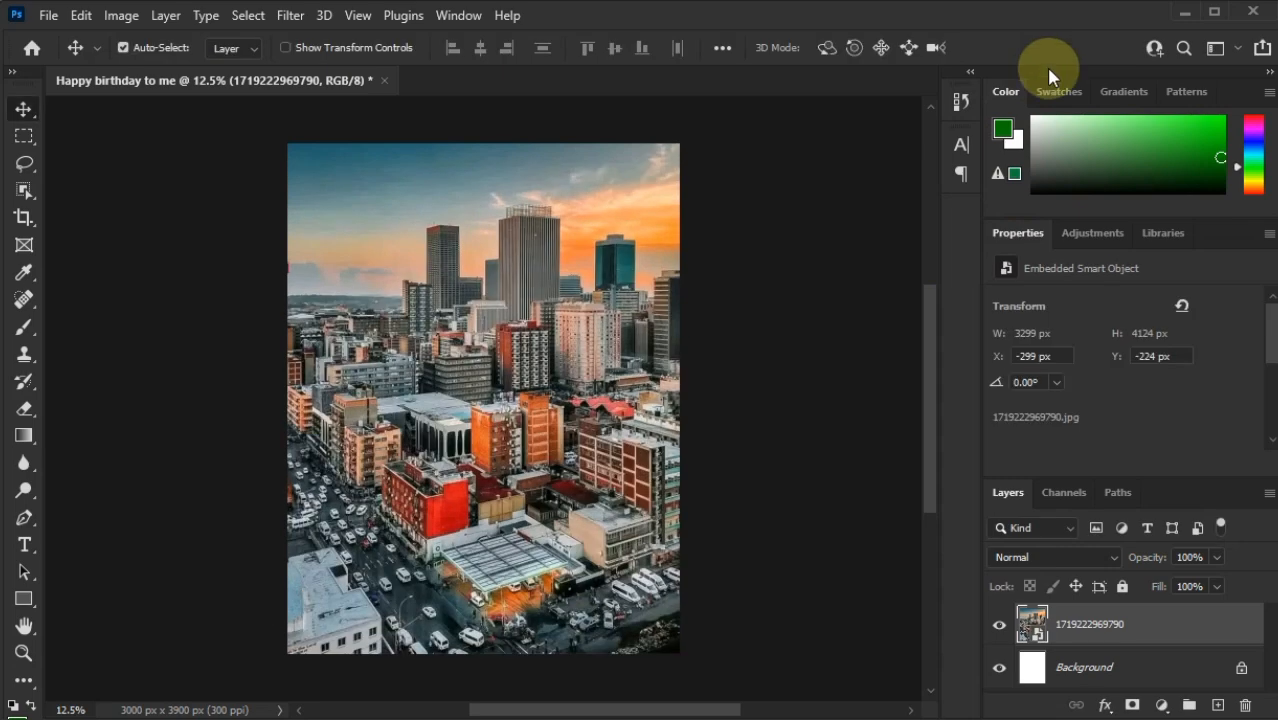
Apply a Gaussian Blur with a 15 pixel radius to the city photo layer.
{"action": "left_click", "coordinate": [292, 15]}
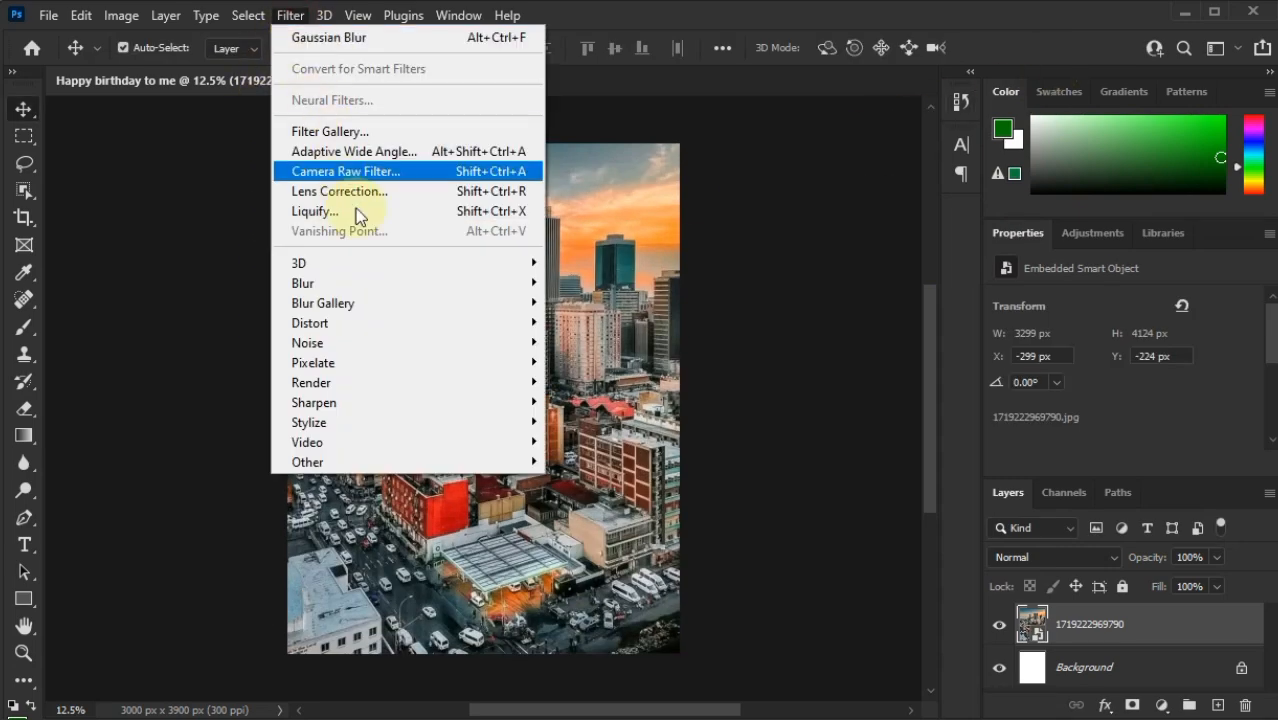
{"action": "mouse_move", "coordinate": [381, 290]}
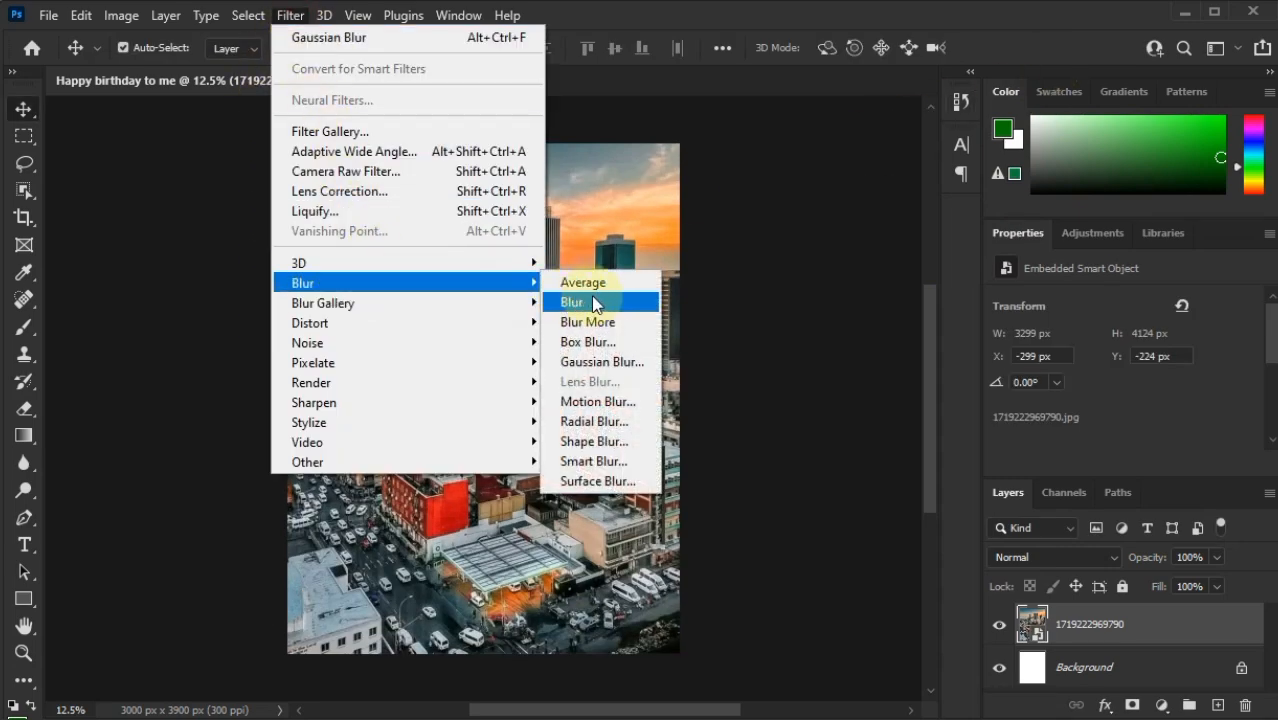
{"action": "left_click", "coordinate": [602, 362]}
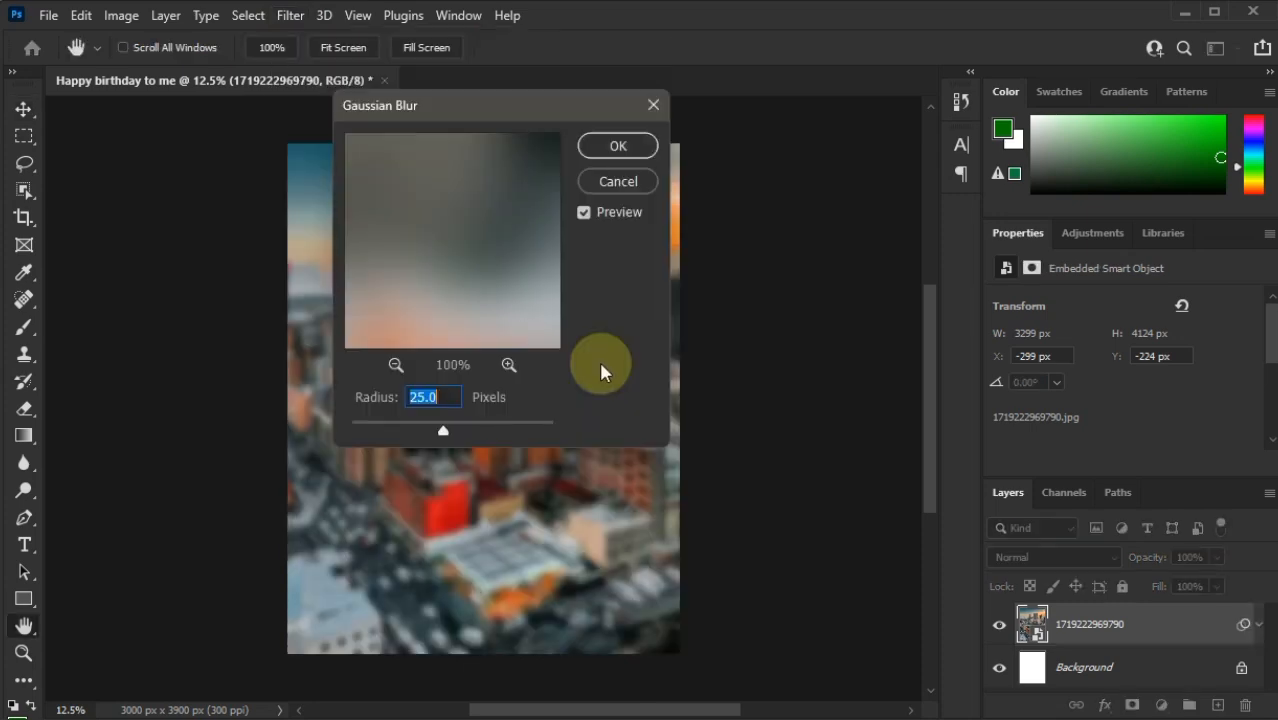
{"action": "left_click", "coordinate": [422, 430]}
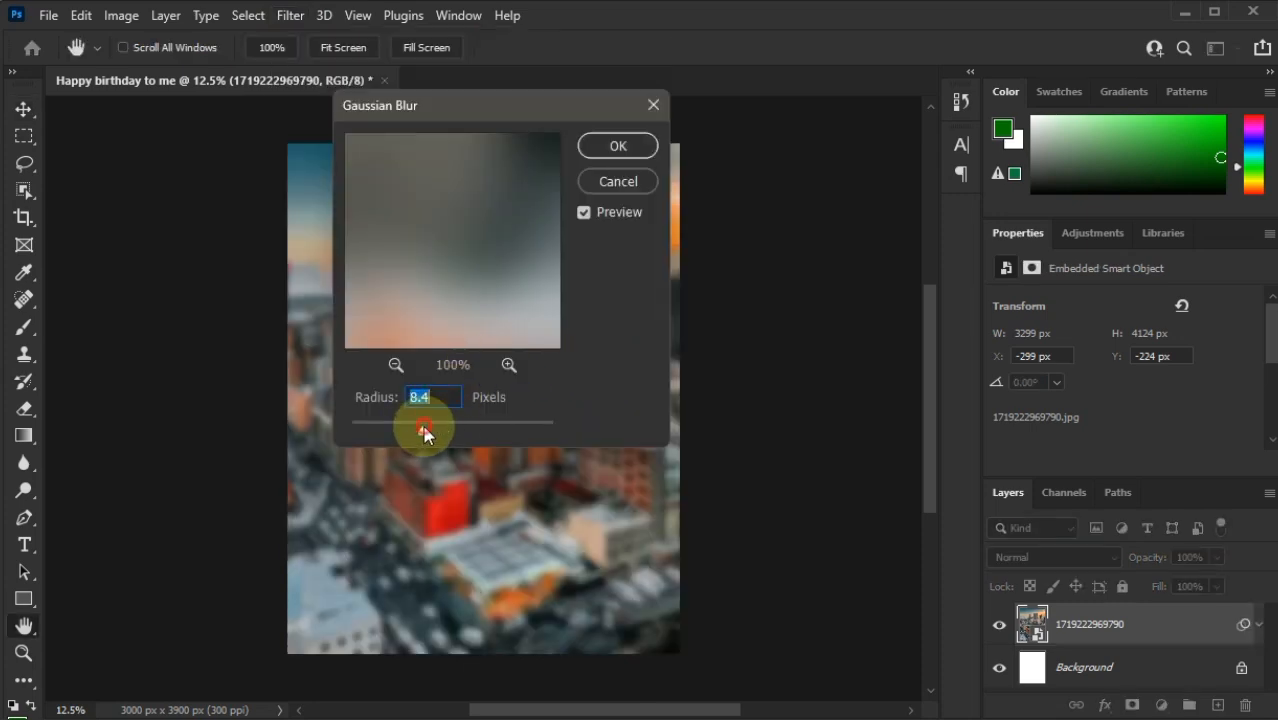
{"action": "type", "text": "15"}
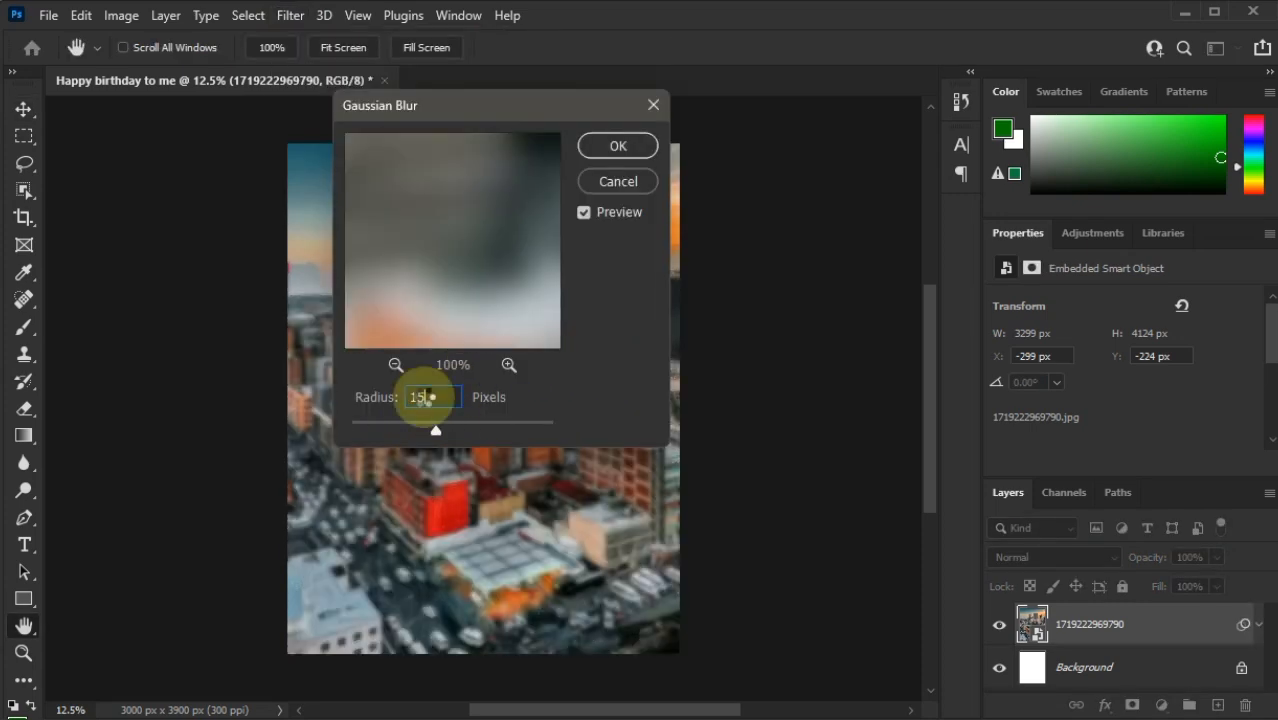
{"action": "key", "text": "Return"}
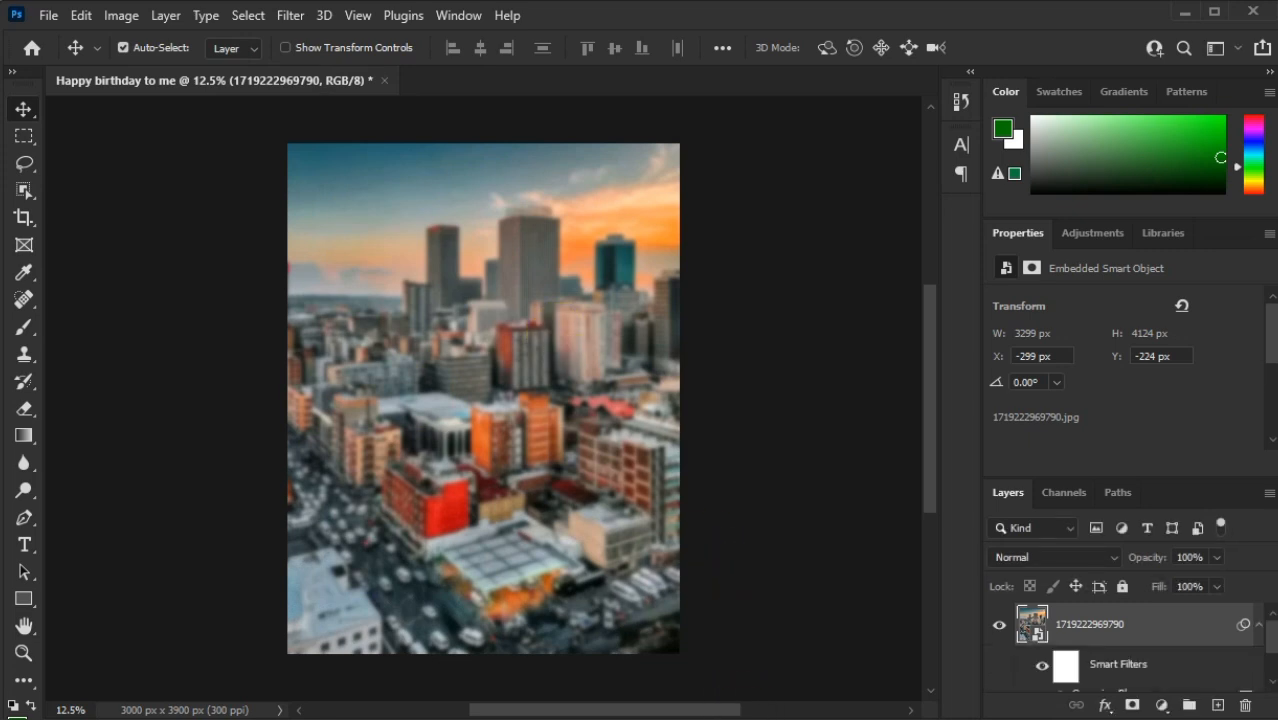
{"action": "key", "text": "alt+Tab"}
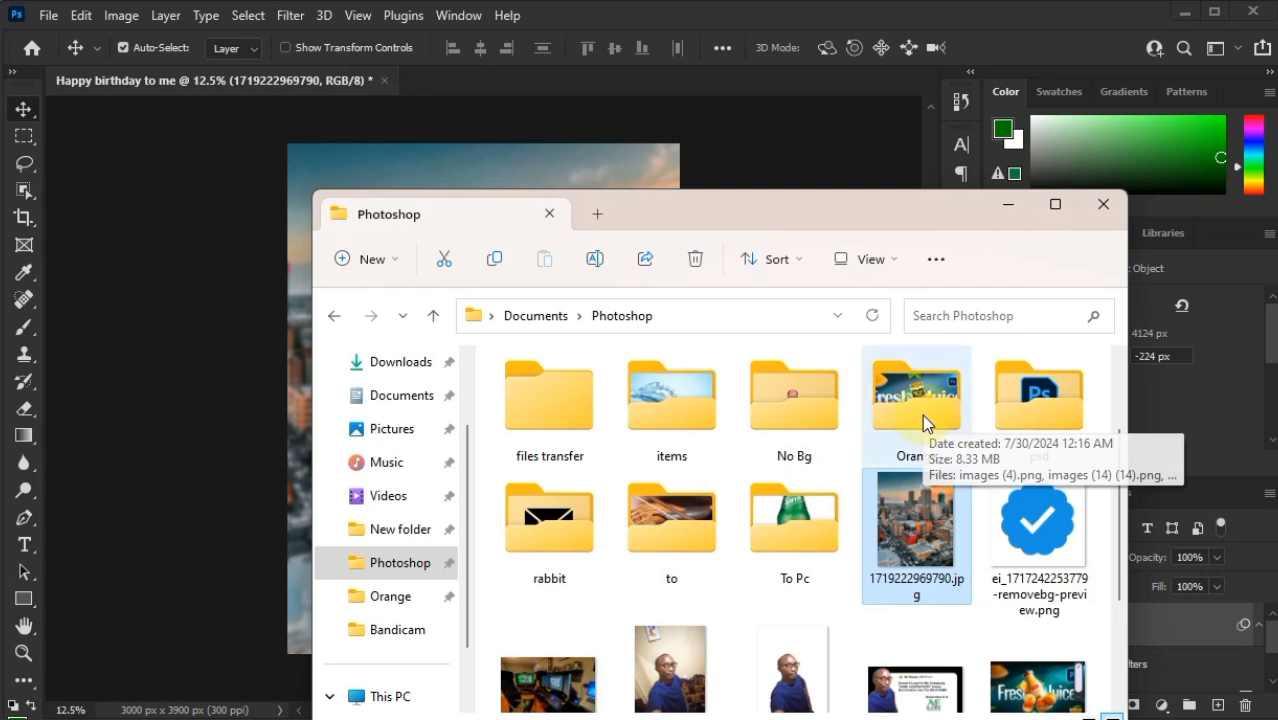
{"action": "left_click", "coordinate": [358, 496]}
{"action": "left_click", "coordinate": [369, 472]}
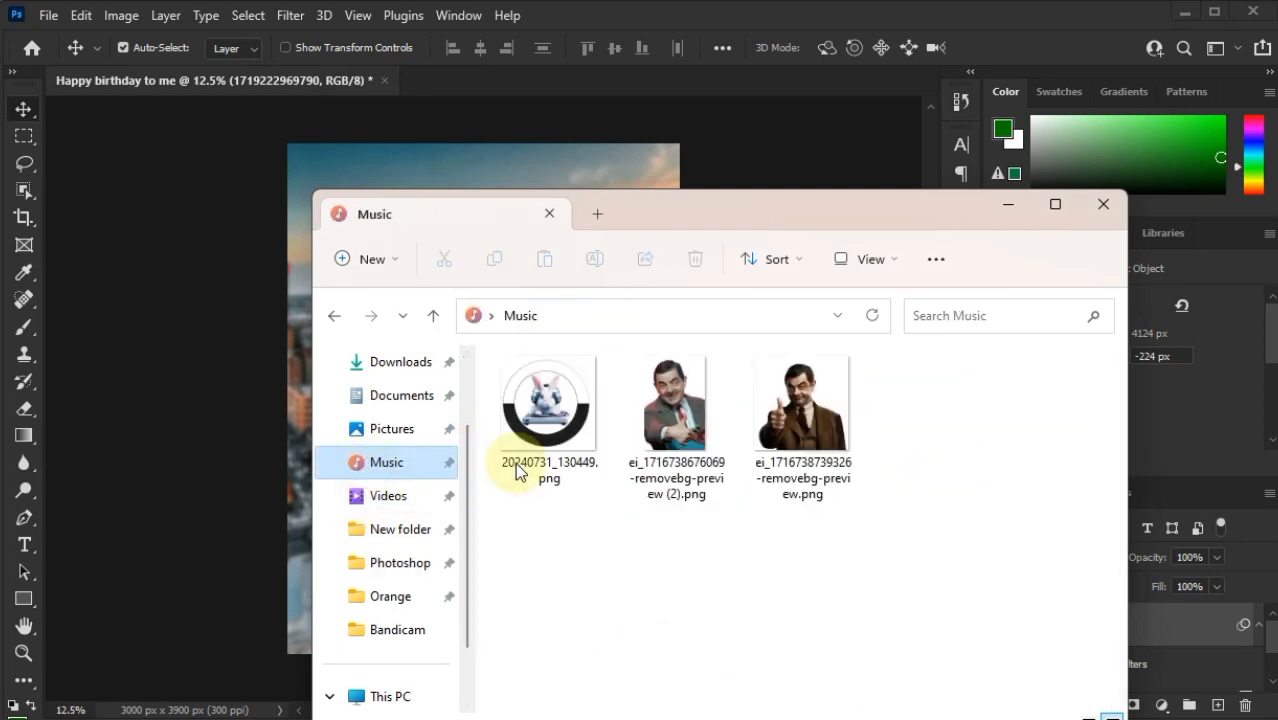
{"action": "left_click_drag", "start_coordinate": [812, 423], "coordinate": [431, 171]}
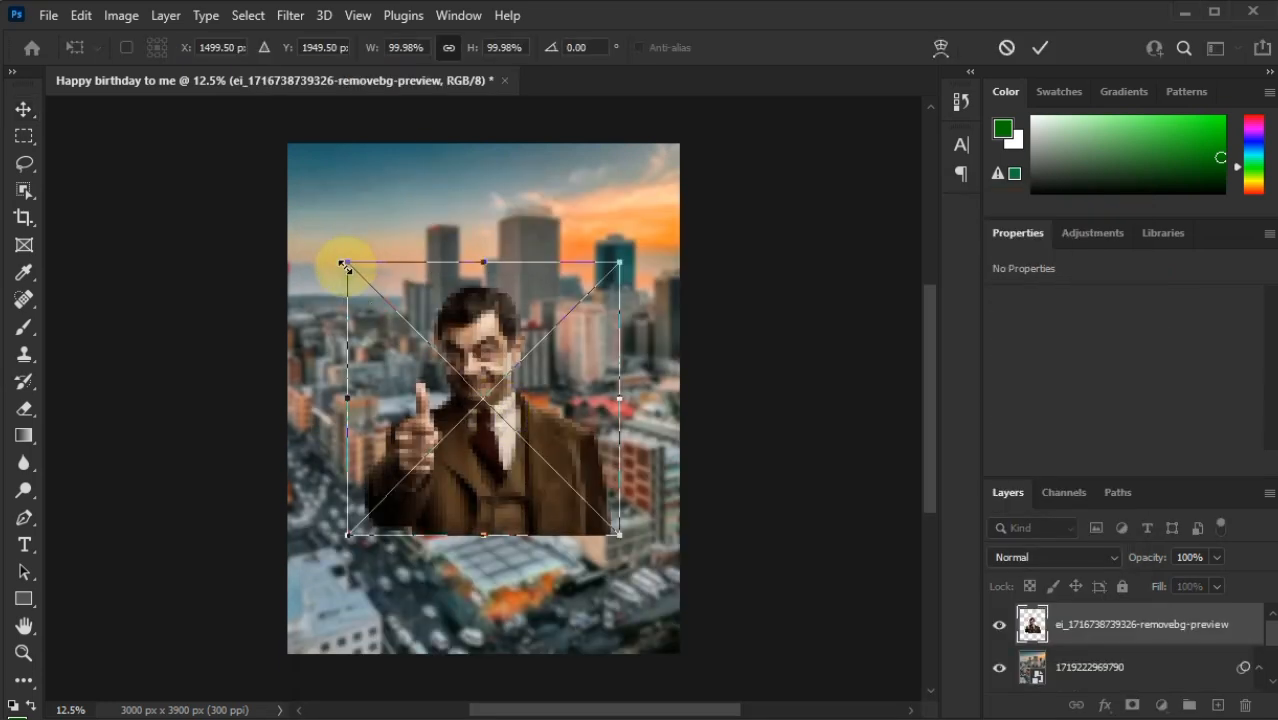
Scale the man cutout to about 131%, centre it horizontally against the canvas's upper edge, and commit the placement.
{"action": "left_click_drag", "start_coordinate": [343, 264], "coordinate": [262, 178]}
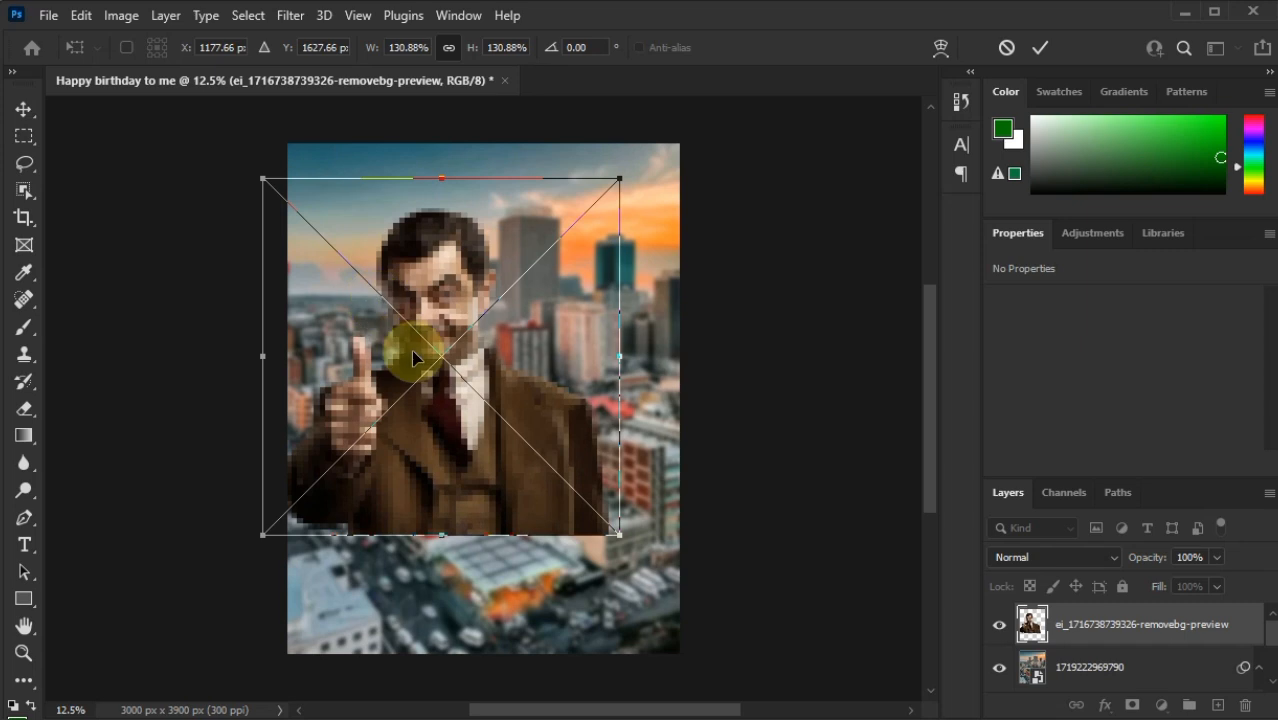
{"action": "left_click_drag", "start_coordinate": [413, 357], "coordinate": [451, 318]}
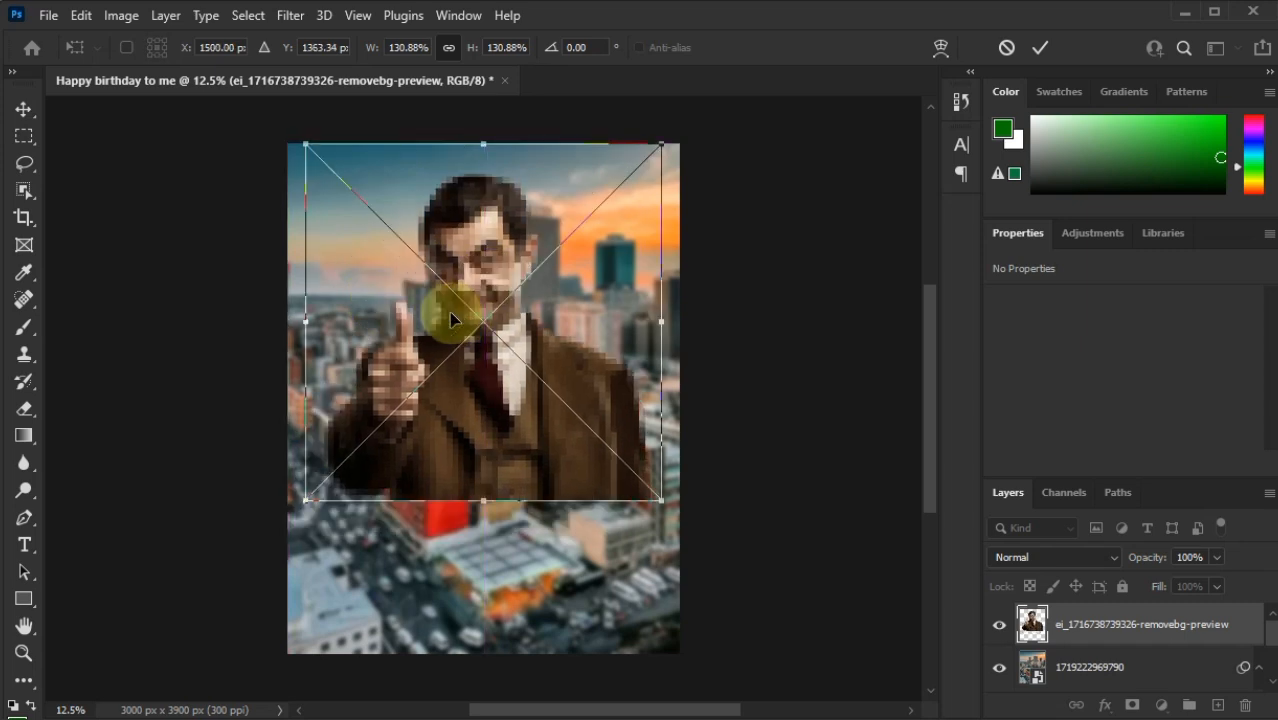
{"action": "left_click", "coordinate": [1037, 50]}
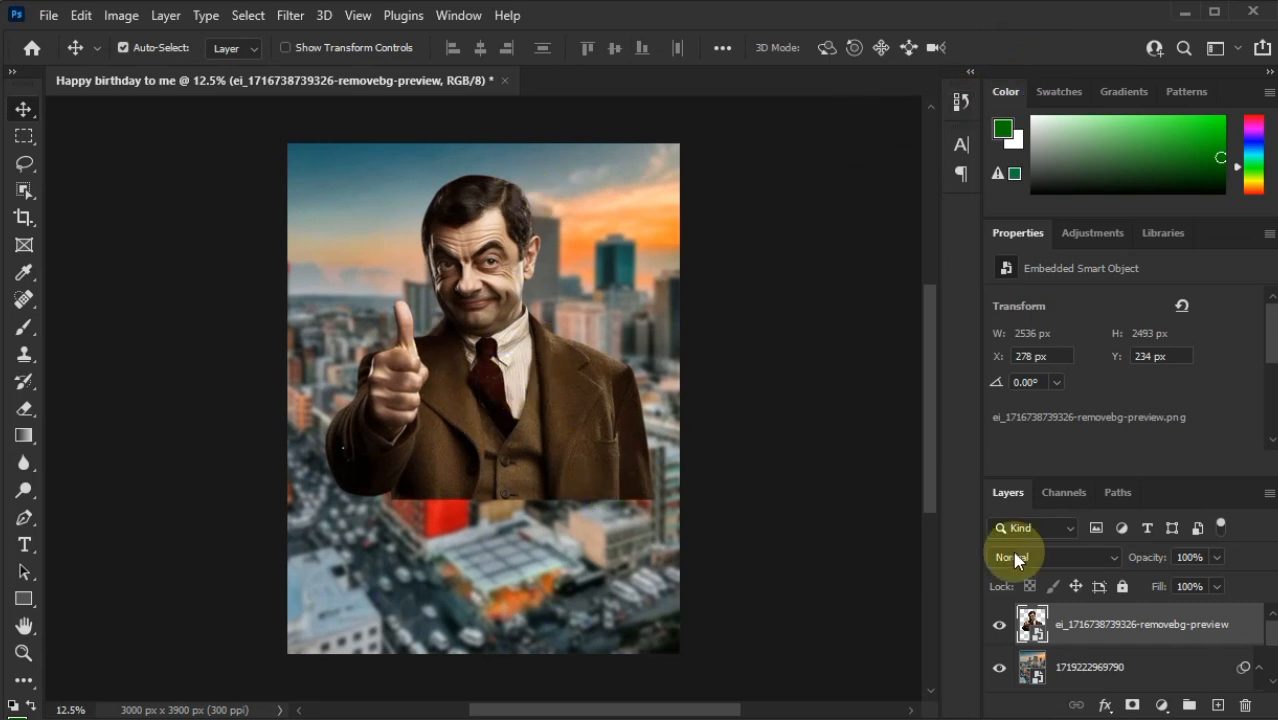
Hide the man cutout layer and add a new empty layer above it.
{"action": "left_click", "coordinate": [999, 625]}
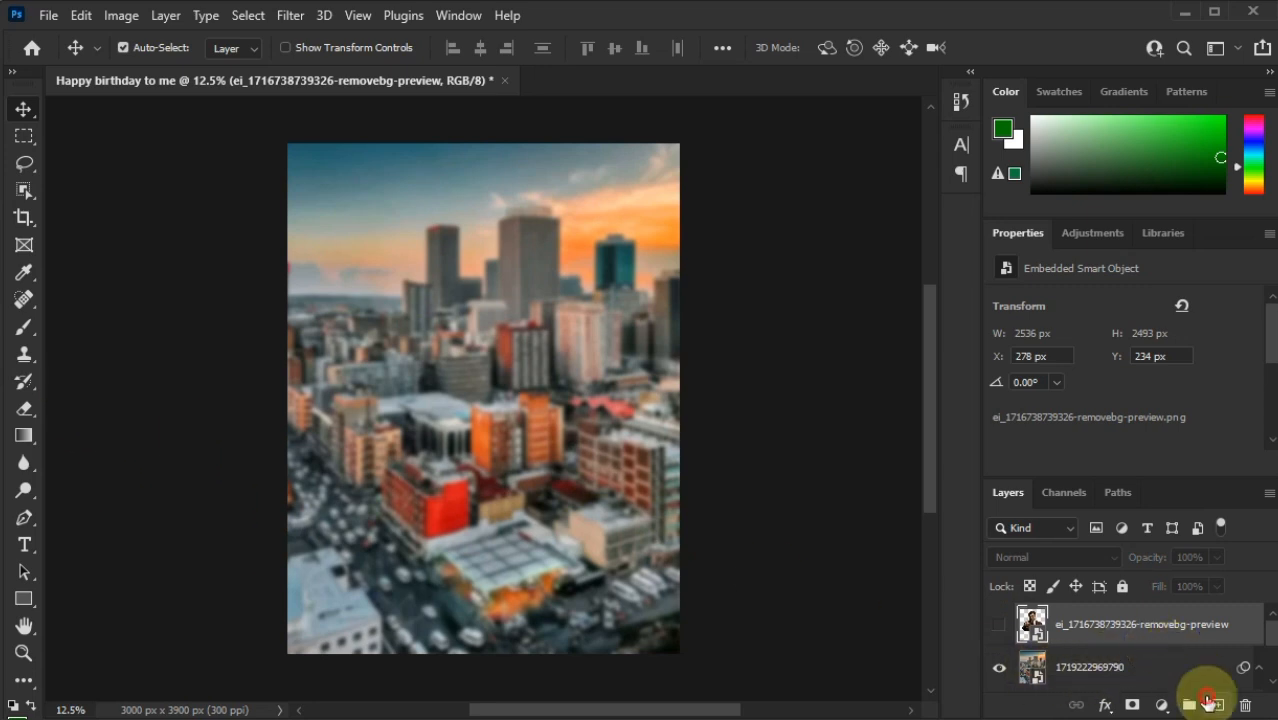
{"action": "left_click", "coordinate": [1210, 702]}
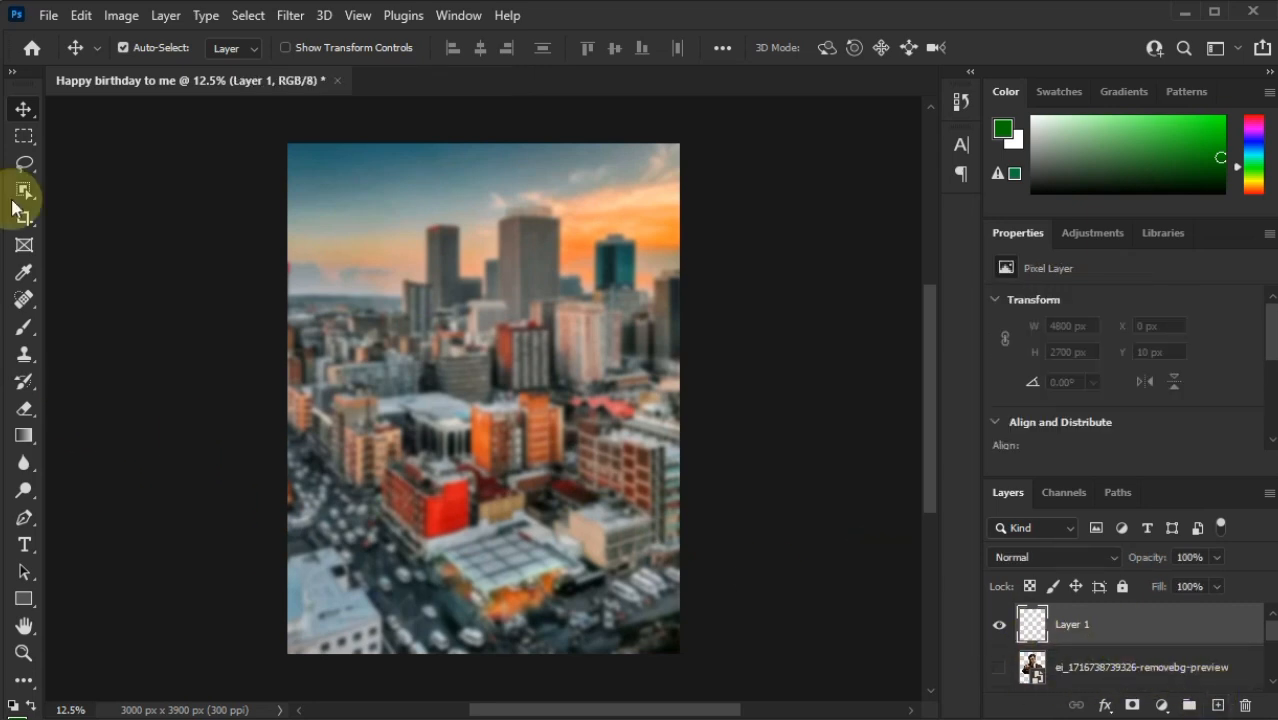
Paint the lower half of the canvas dark green on the new layer with a soft 1102 px Brush.
{"action": "left_click", "coordinate": [33, 316]}
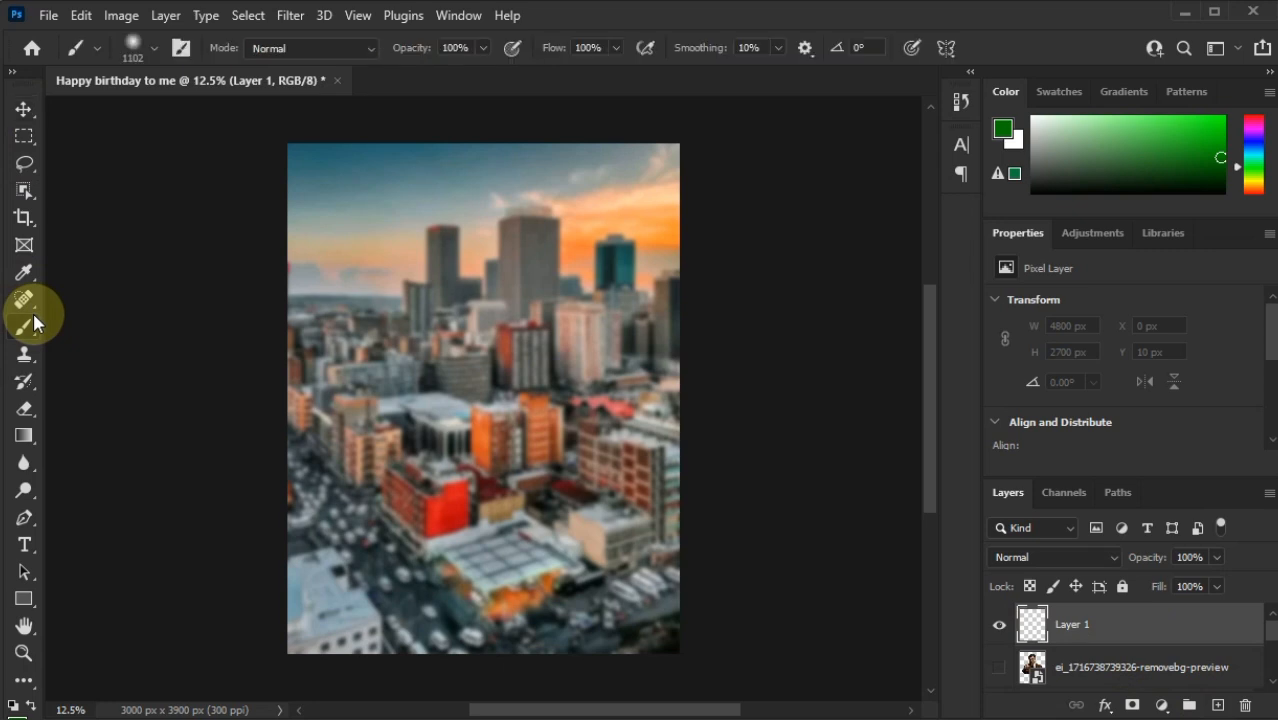
{"action": "left_click_drag", "start_coordinate": [588, 322], "coordinate": [570, 273]}
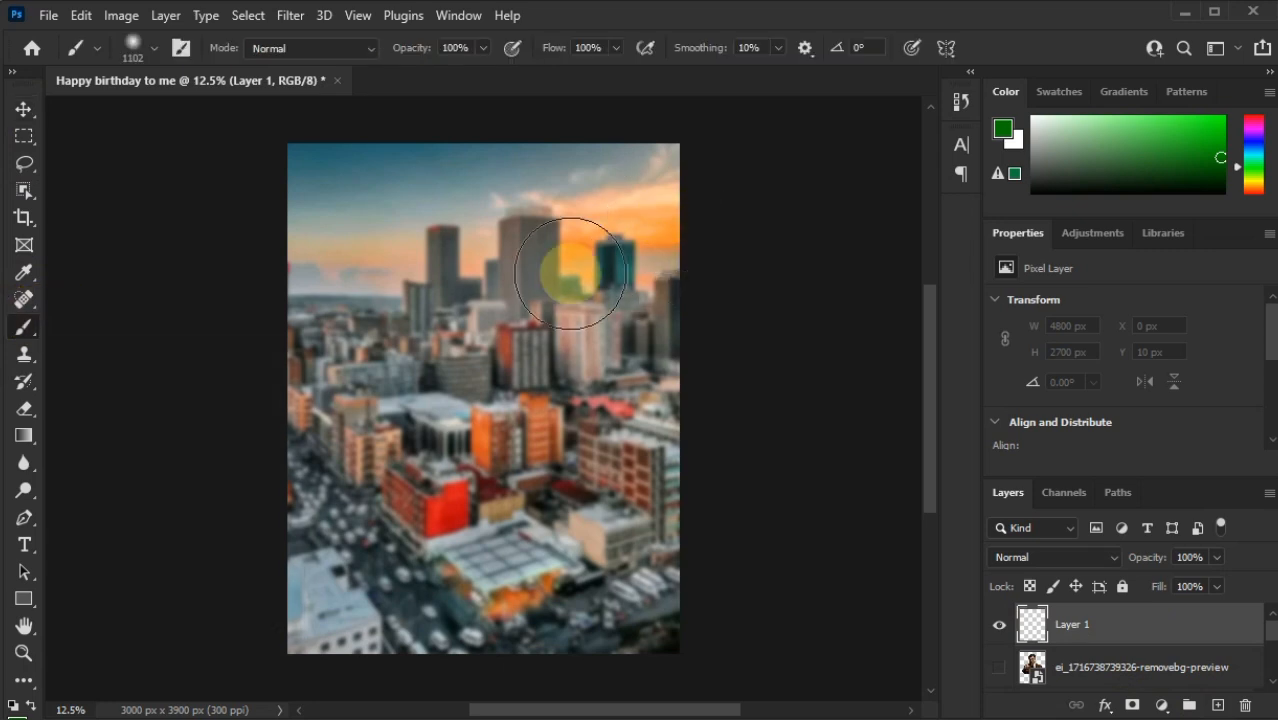
{"action": "left_click", "coordinate": [145, 45]}
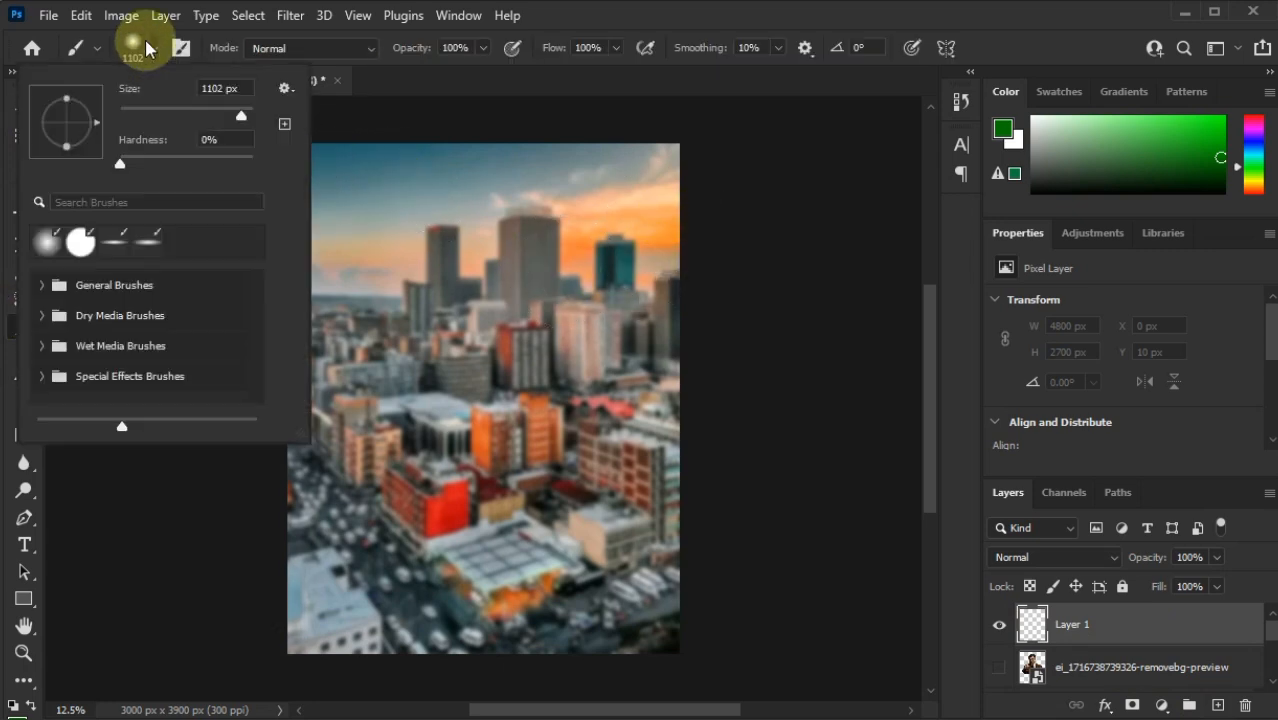
{"action": "left_click", "coordinate": [145, 45]}
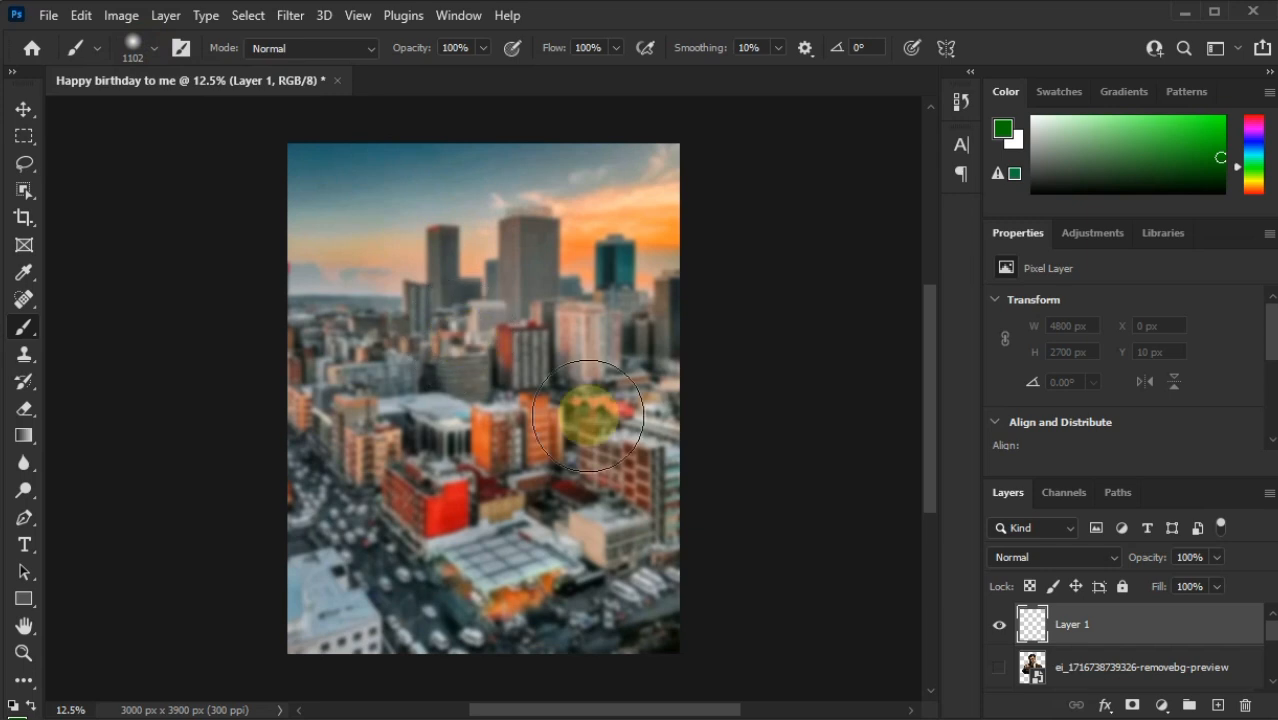
{"action": "mouse_move", "coordinate": [542, 366]}
{"action": "left_mouse_down"}
{"action": "mouse_move", "coordinate": [486, 334]}
{"action": "mouse_move", "coordinate": [540, 432]}
{"action": "mouse_move", "coordinate": [308, 580]}
{"action": "mouse_move", "coordinate": [284, 615]}
{"action": "mouse_move", "coordinate": [484, 581]}
{"action": "mouse_move", "coordinate": [475, 633]}
{"action": "mouse_move", "coordinate": [328, 664]}
{"action": "mouse_move", "coordinate": [378, 630]}
{"action": "mouse_move", "coordinate": [559, 642]}
{"action": "left_mouse_up"}
{"action": "key", "text": "ctrl+z"}
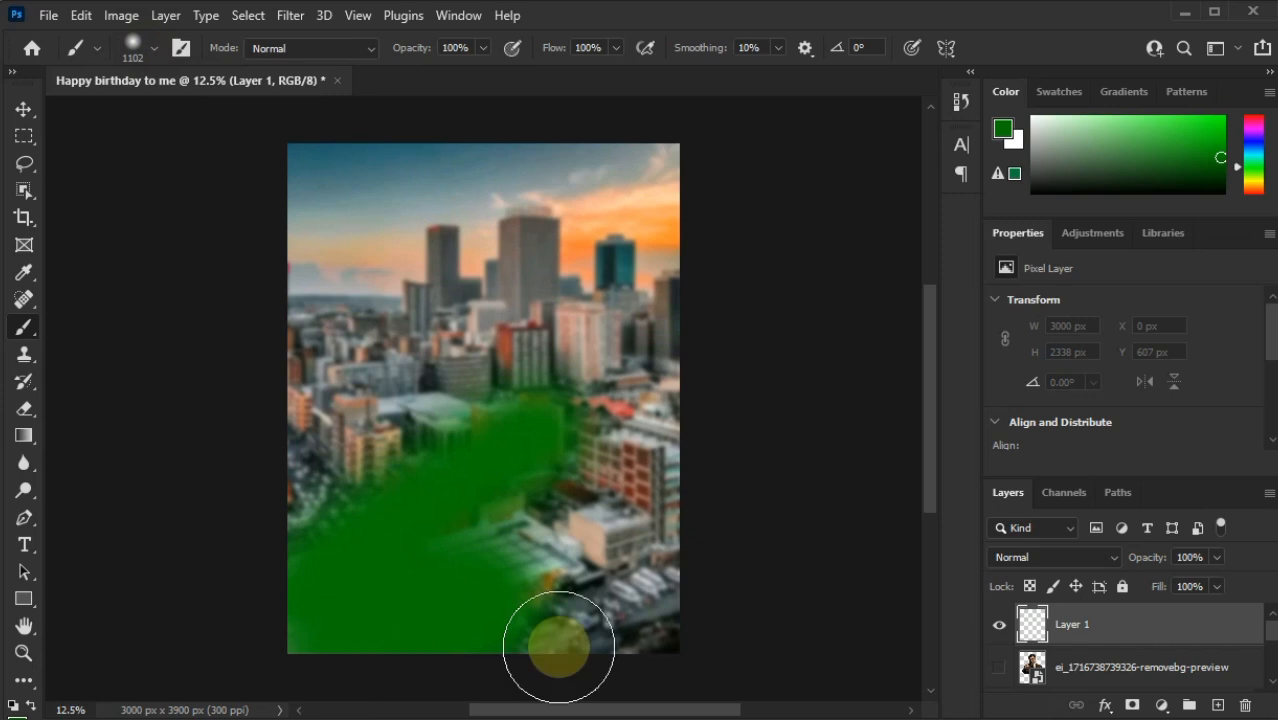
{"action": "mouse_move", "coordinate": [755, 577]}
{"action": "left_mouse_down"}
{"action": "mouse_move", "coordinate": [768, 495]}
{"action": "mouse_move", "coordinate": [608, 482]}
{"action": "mouse_move", "coordinate": [297, 508]}
{"action": "mouse_move", "coordinate": [280, 478]}
{"action": "left_mouse_up"}
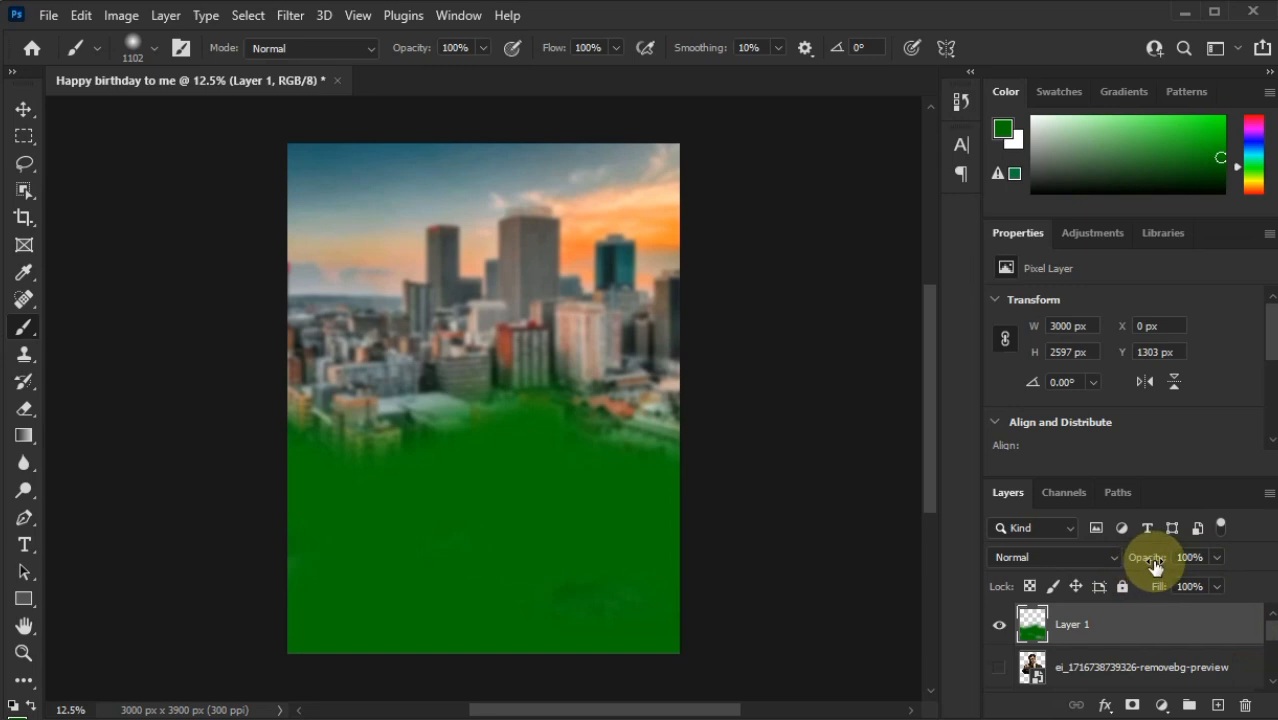
Extend the green paint upward over the buildings to just below the skyline and set the layer's opacity to 93%.
{"action": "left_click_drag", "start_coordinate": [1155, 567], "coordinate": [1124, 562]}
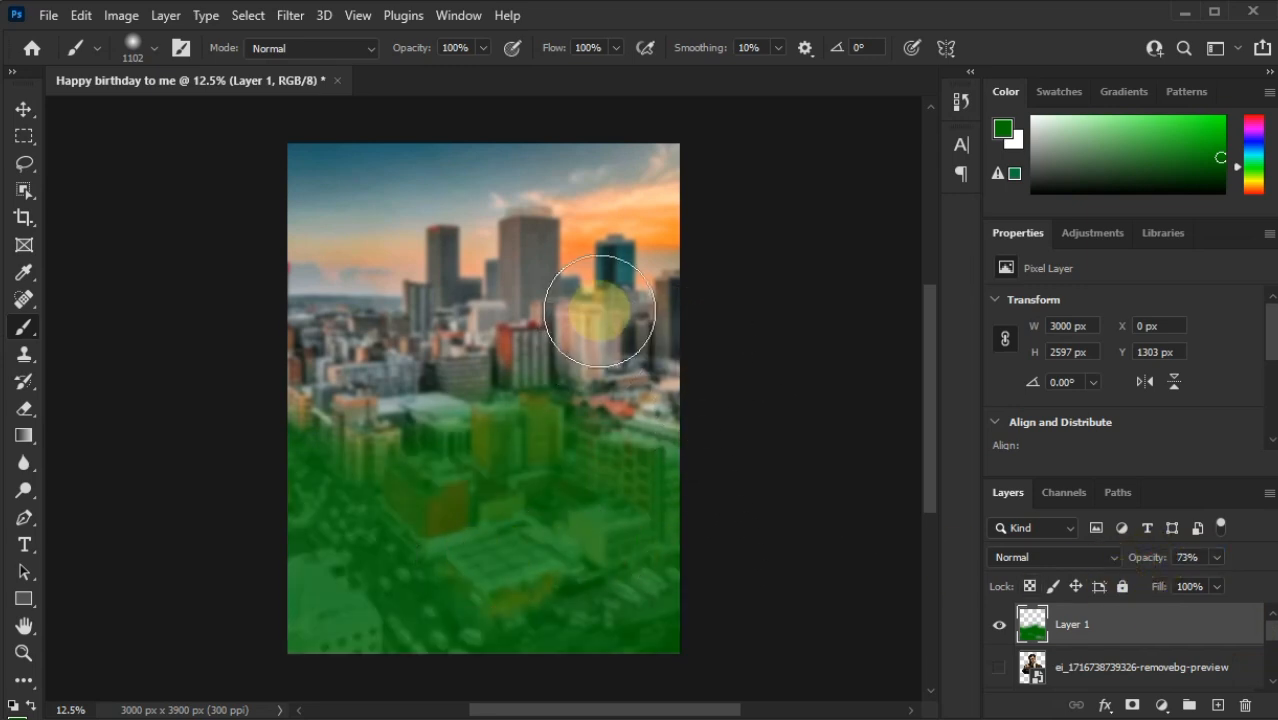
{"action": "mouse_move", "coordinate": [600, 311]}
{"action": "left_mouse_down"}
{"action": "mouse_move", "coordinate": [407, 404]}
{"action": "mouse_move", "coordinate": [484, 398]}
{"action": "mouse_move", "coordinate": [342, 392]}
{"action": "mouse_move", "coordinate": [399, 419]}
{"action": "mouse_move", "coordinate": [303, 378]}
{"action": "left_mouse_up"}
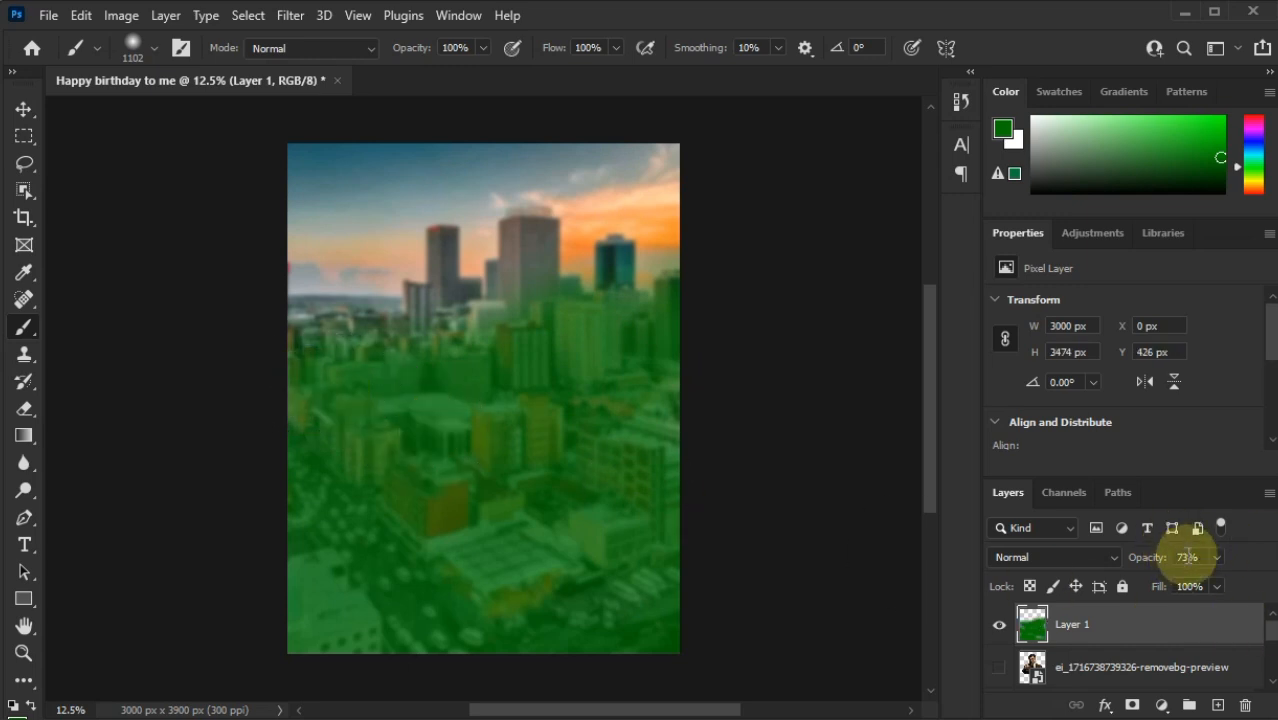
{"action": "mouse_move", "coordinate": [1185, 557]}
{"action": "left_mouse_down"}
{"action": "mouse_move", "coordinate": [1172, 560]}
{"action": "mouse_move", "coordinate": [1196, 557]}
{"action": "left_mouse_up"}
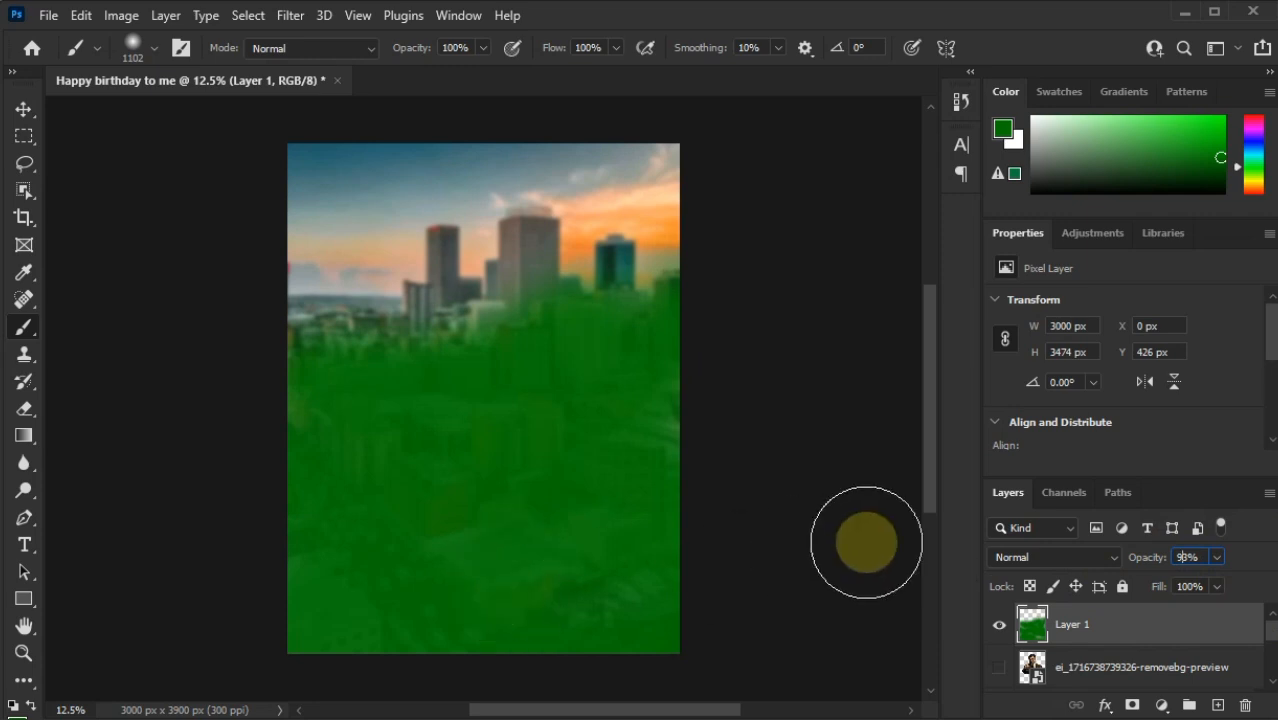
Show the man cutout layer again and move it above the green paint layer.
{"action": "left_click", "coordinate": [999, 667]}
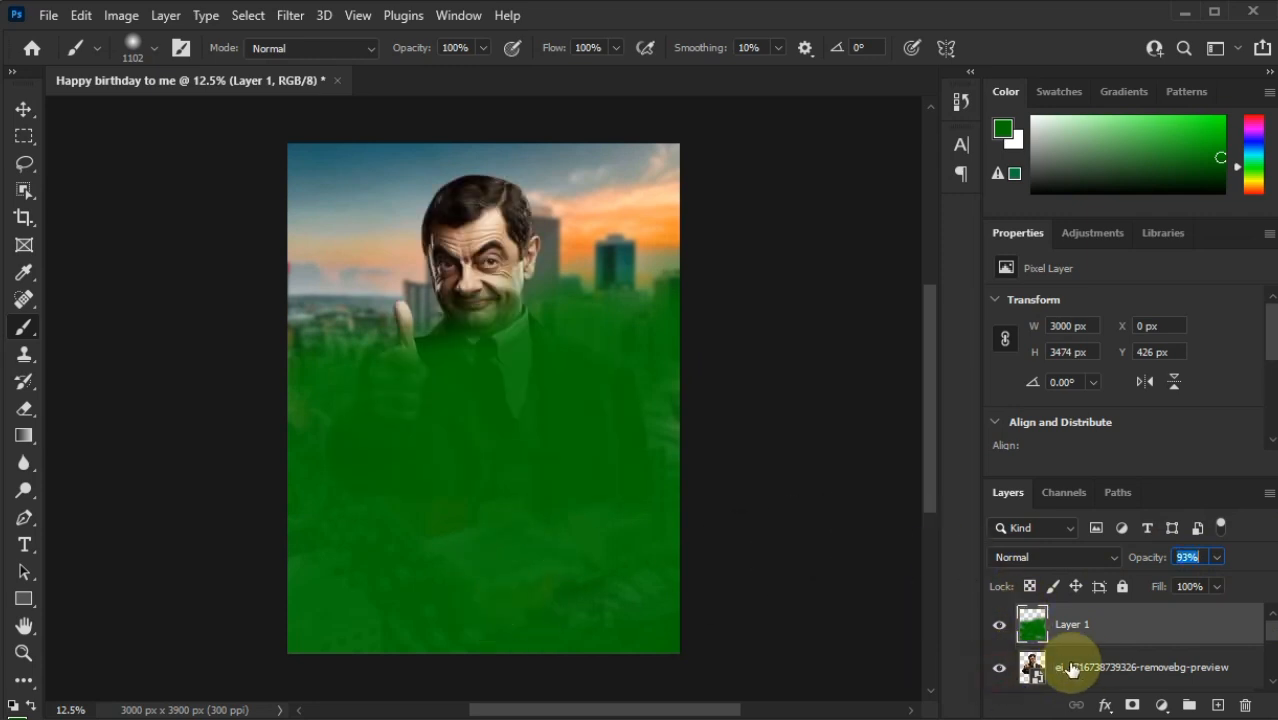
{"action": "left_click_drag", "start_coordinate": [1092, 668], "coordinate": [1104, 617]}
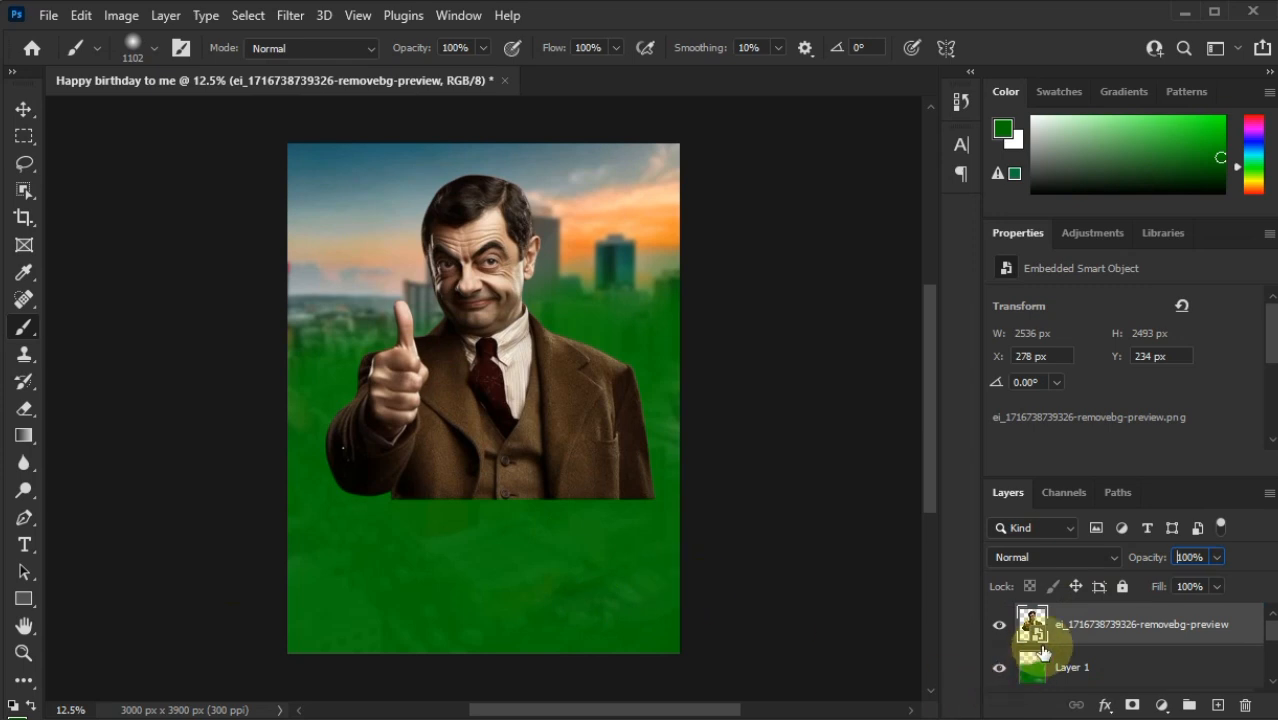
Add a new layer on top and paint soft dark green over the canvas's lower half, fading out the man's lower torso.
{"action": "left_click", "coordinate": [1217, 708]}
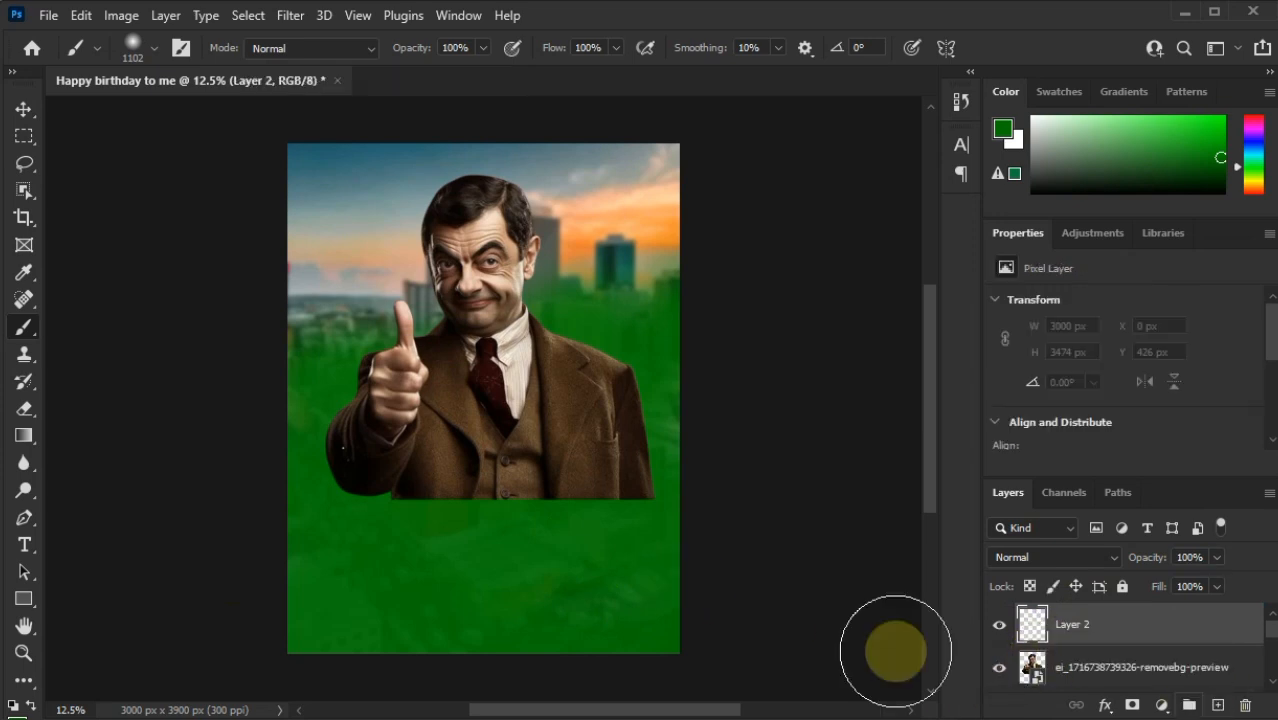
{"action": "mouse_move", "coordinate": [290, 505]}
{"action": "left_mouse_down"}
{"action": "mouse_move", "coordinate": [454, 525]}
{"action": "mouse_move", "coordinate": [656, 517]}
{"action": "mouse_move", "coordinate": [577, 598]}
{"action": "mouse_move", "coordinate": [382, 608]}
{"action": "mouse_move", "coordinate": [348, 622]}
{"action": "mouse_move", "coordinate": [692, 632]}
{"action": "mouse_move", "coordinate": [541, 613]}
{"action": "left_mouse_up"}
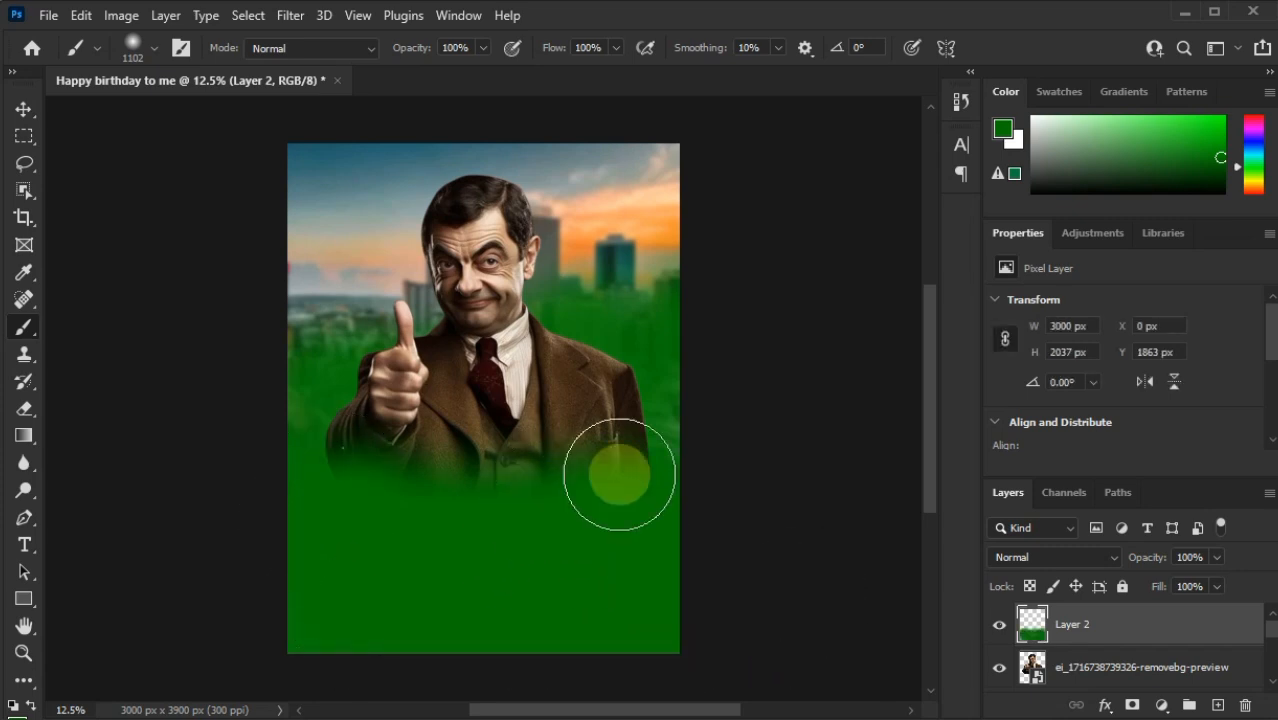
{"action": "left_click_drag", "start_coordinate": [619, 474], "coordinate": [287, 466]}
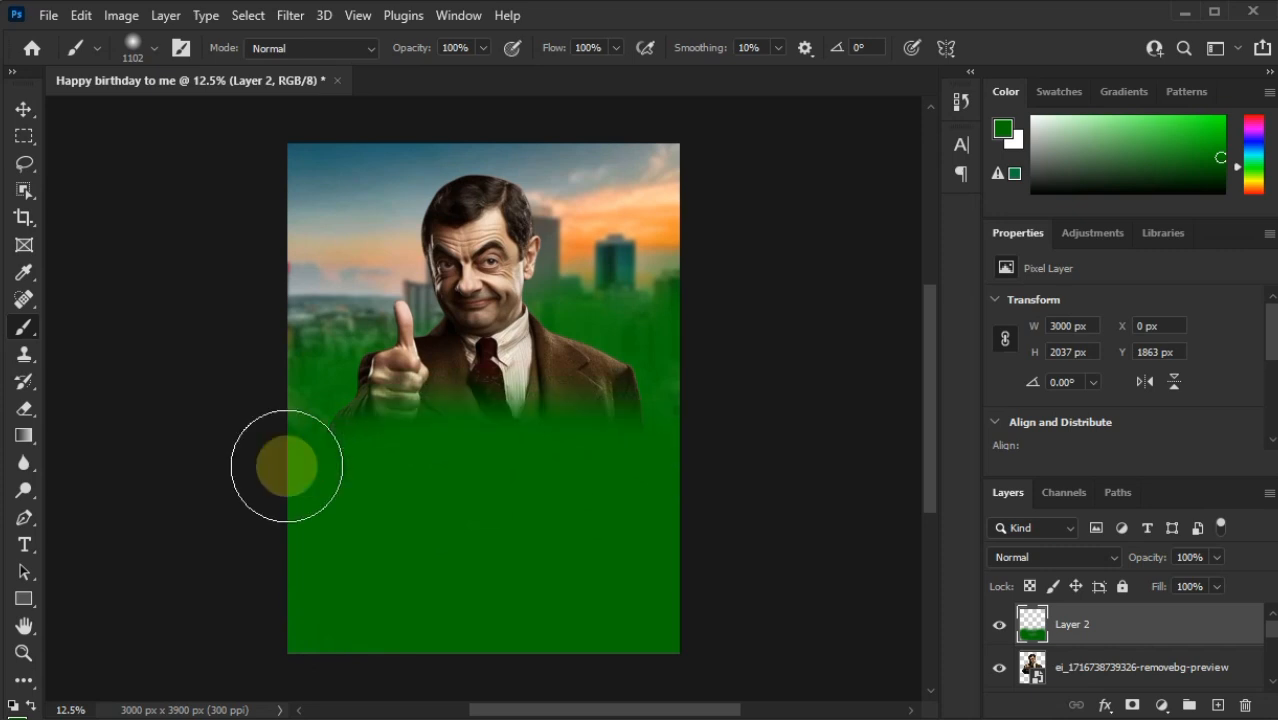
Move the man cutout straight up so his hair reaches the canvas's upper edge, at Y 10 px, and commit the transform.
{"action": "left_click", "coordinate": [1052, 676]}
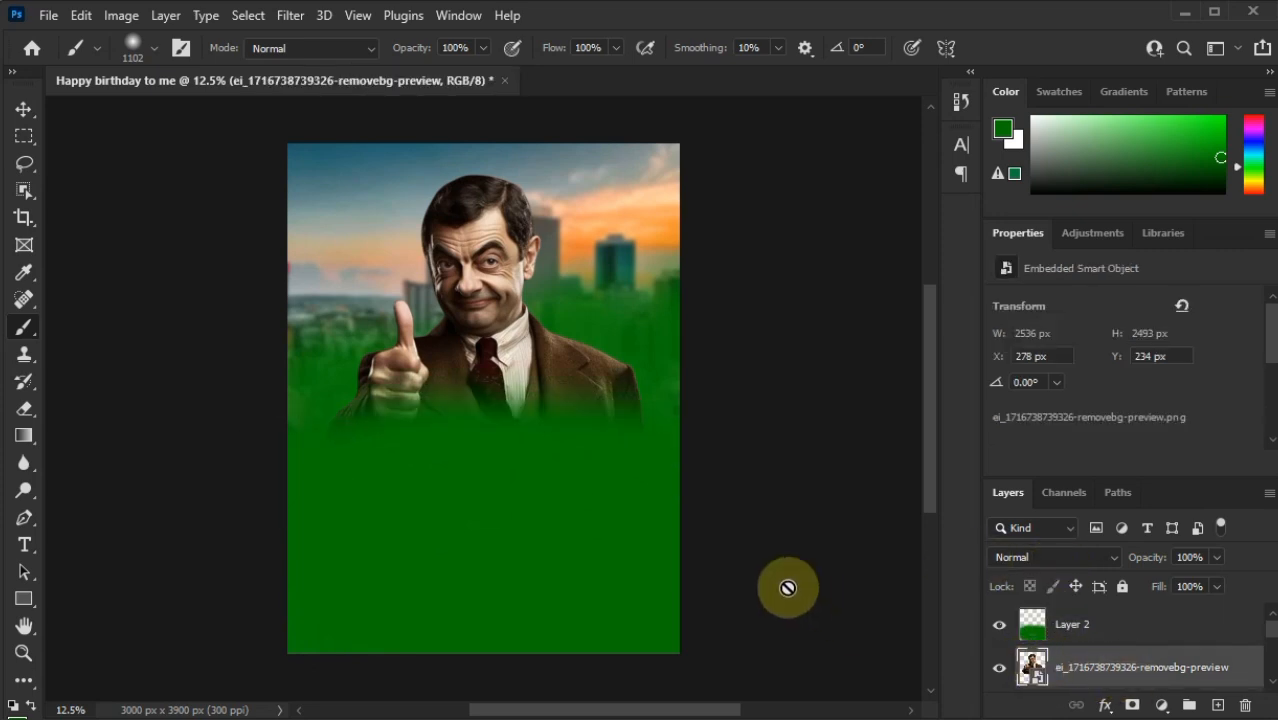
{"action": "key", "text": "ctrl+t"}
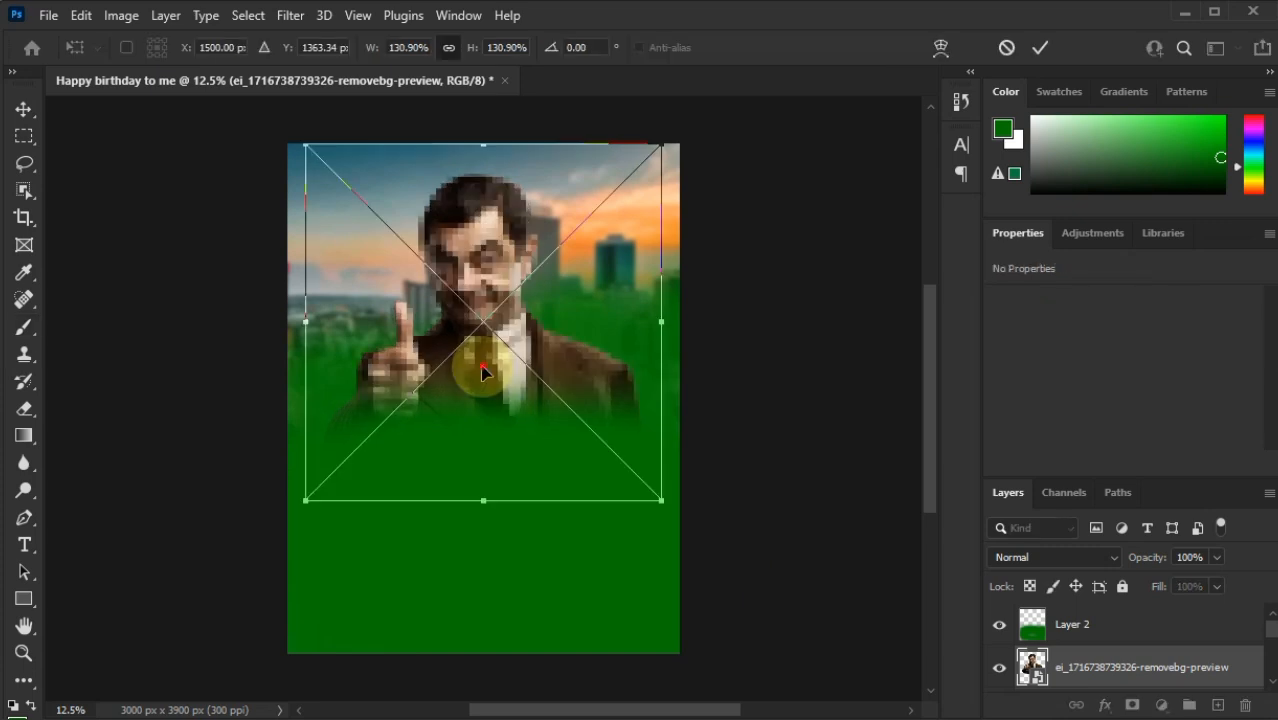
{"action": "left_click_drag", "start_coordinate": [482, 372], "coordinate": [482, 343]}
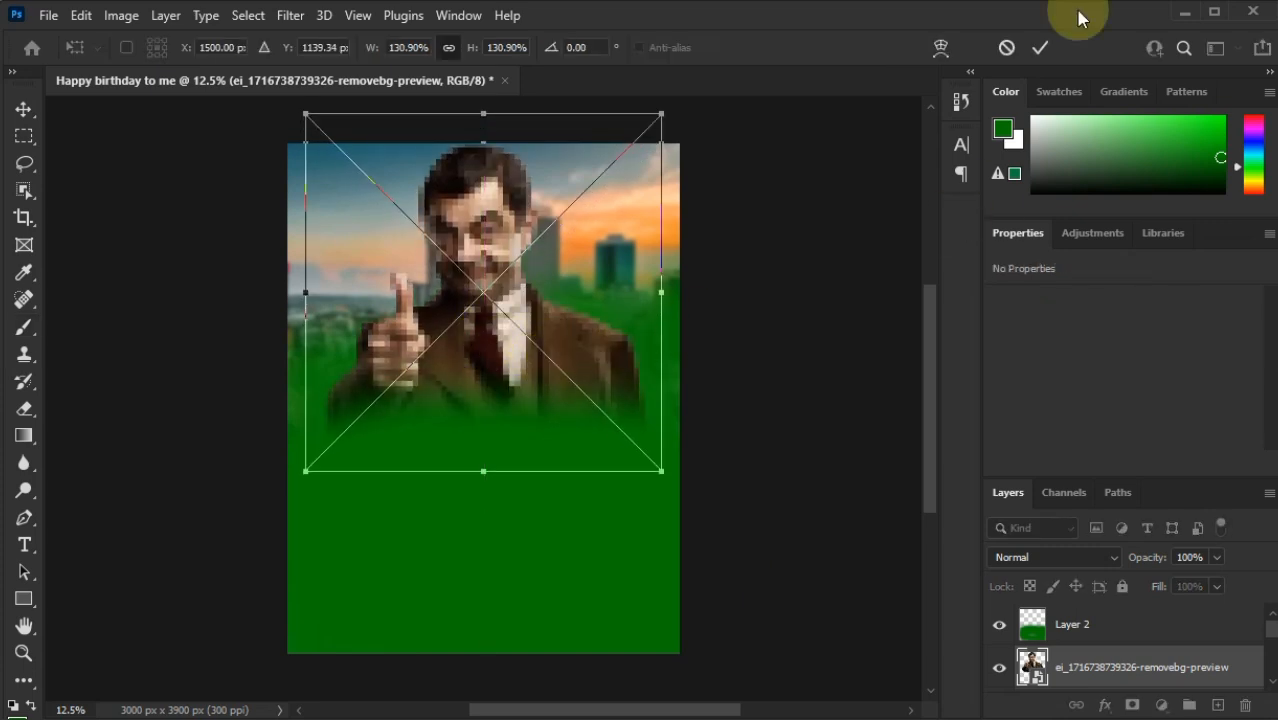
{"action": "left_click", "coordinate": [1041, 47]}
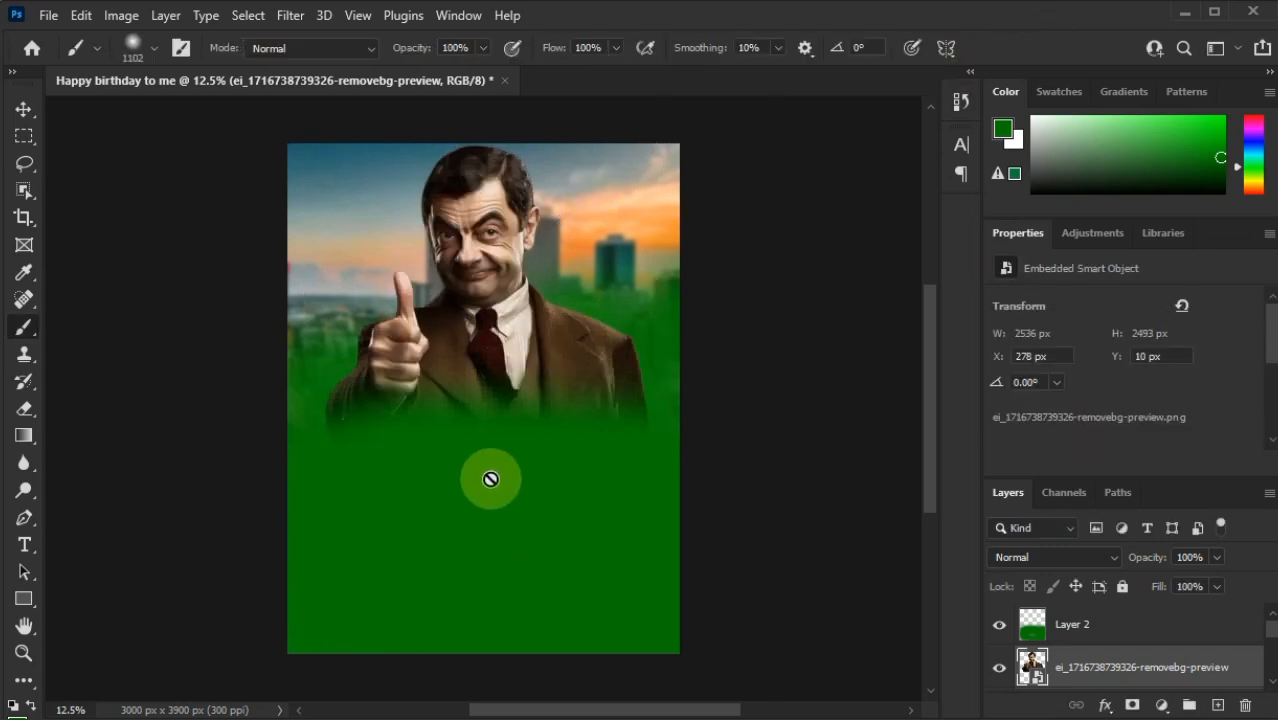
{"action": "left_click", "coordinate": [23, 108]}
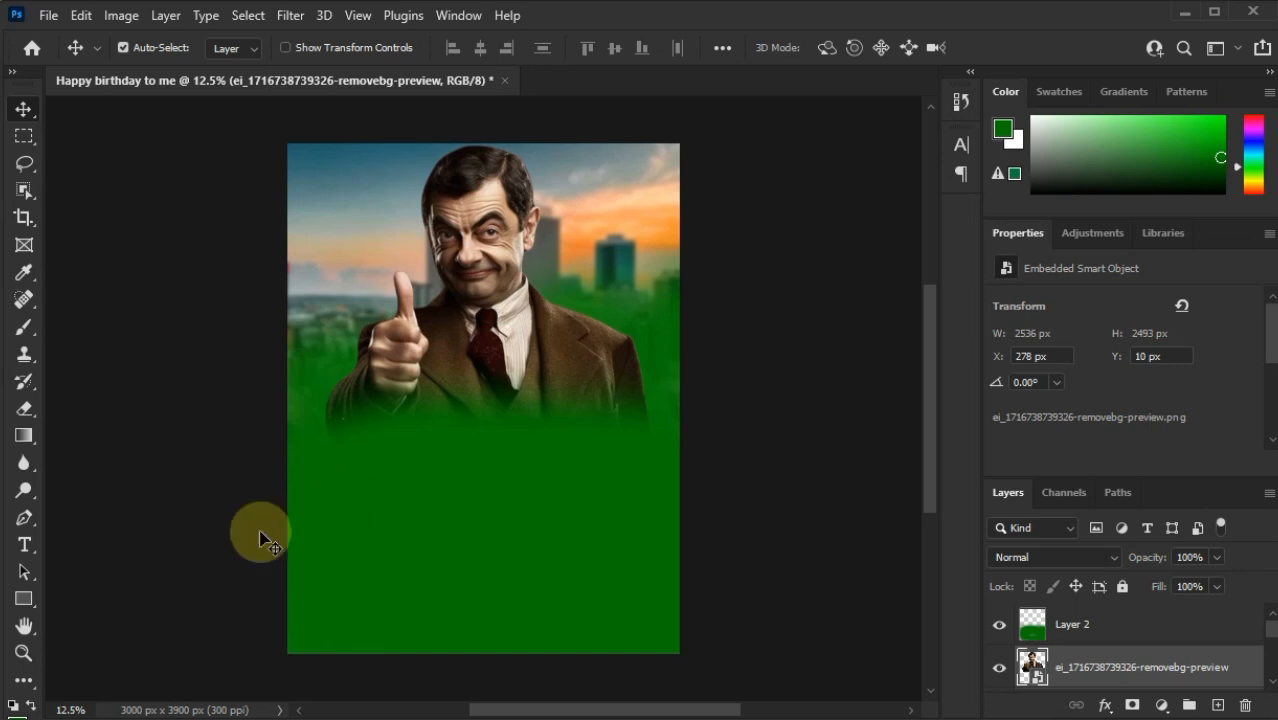
Add a text layer with the letter "H" below the man's chest and move it above the upper green paint layer.
{"action": "left_click", "coordinate": [22, 545]}
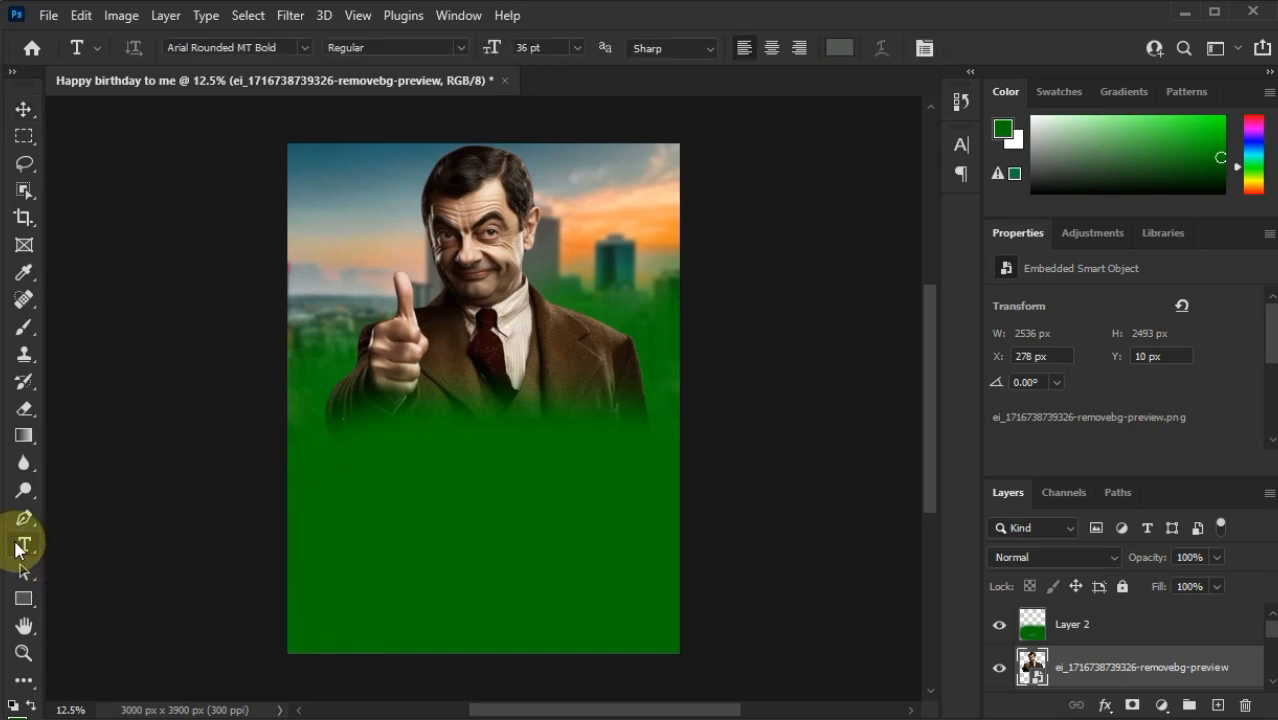
{"action": "left_click", "coordinate": [381, 470]}
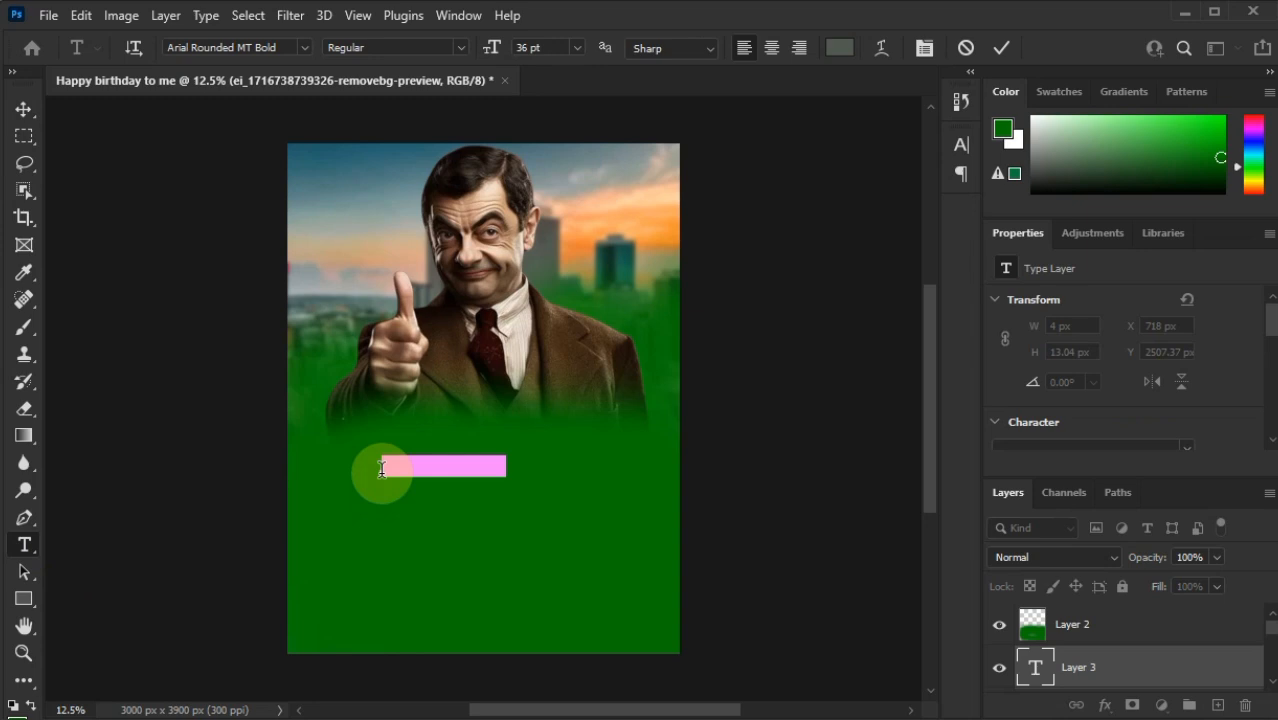
{"action": "type", "text": "H"}
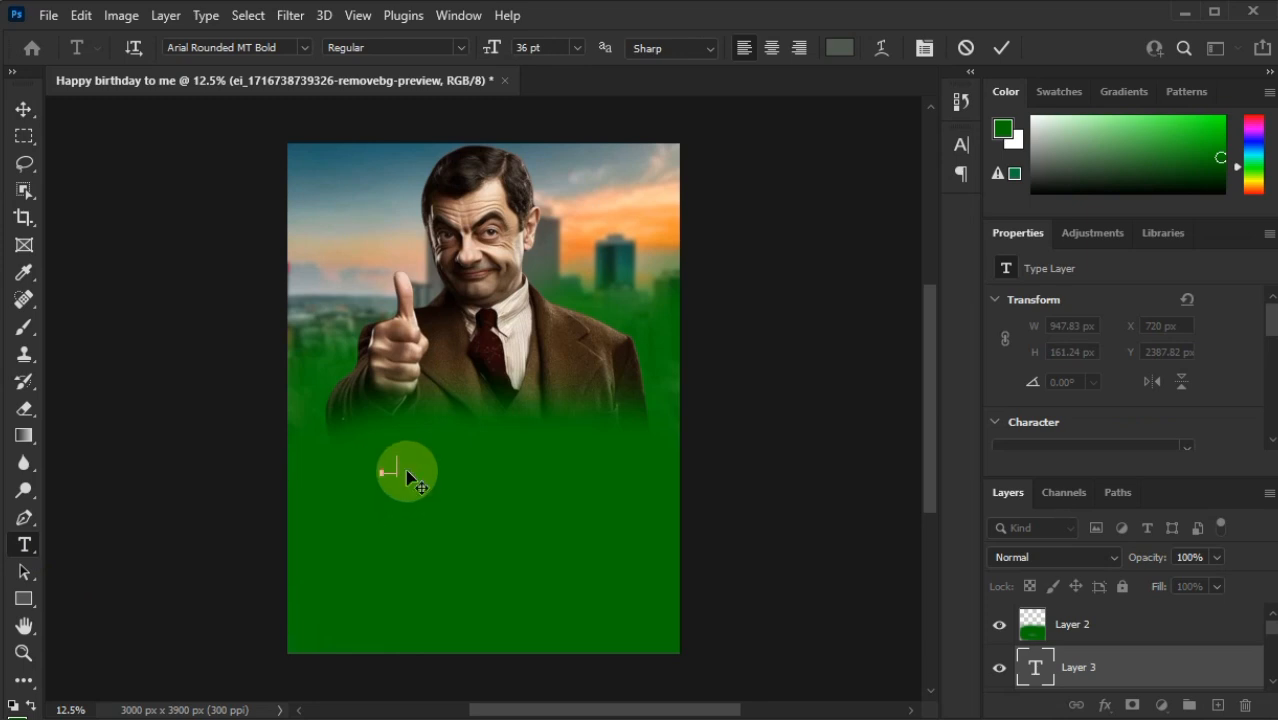
{"action": "left_click", "coordinate": [1103, 648]}
{"action": "left_click_drag", "start_coordinate": [1230, 684], "coordinate": [1218, 619]}
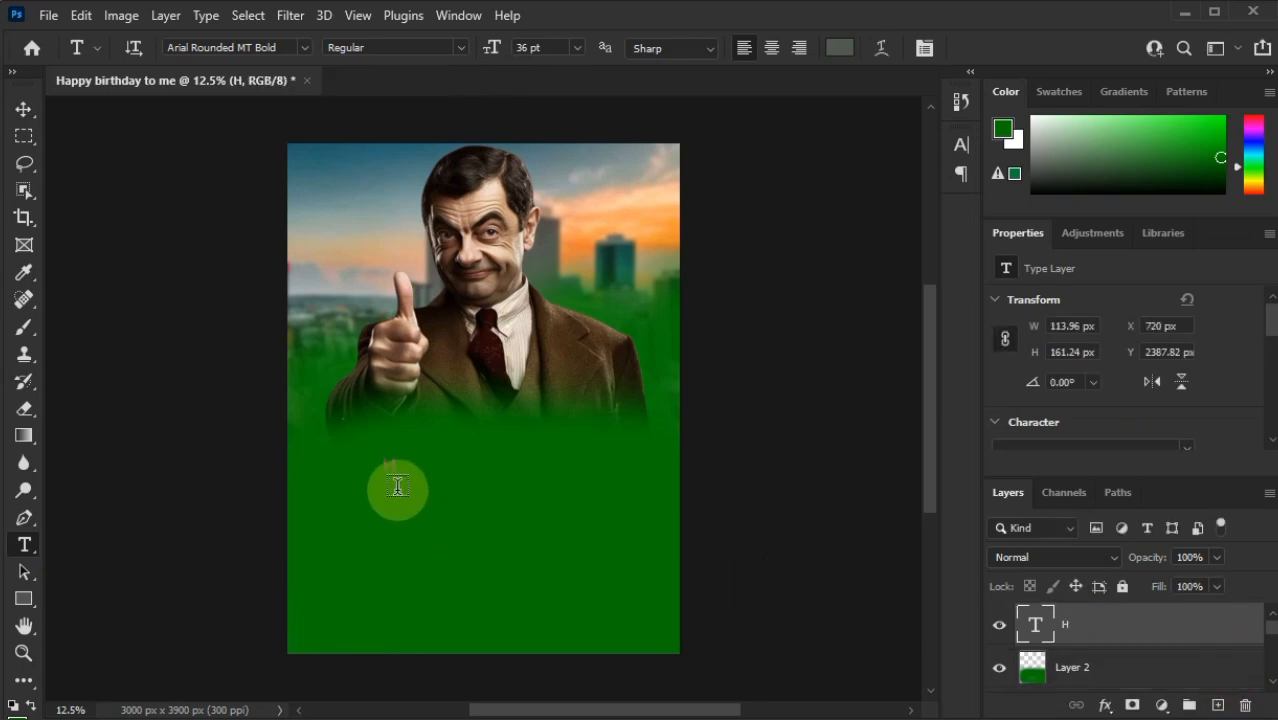
Set the color of the "H" text to near-white fafdfa.
{"action": "left_click", "coordinate": [393, 463]}
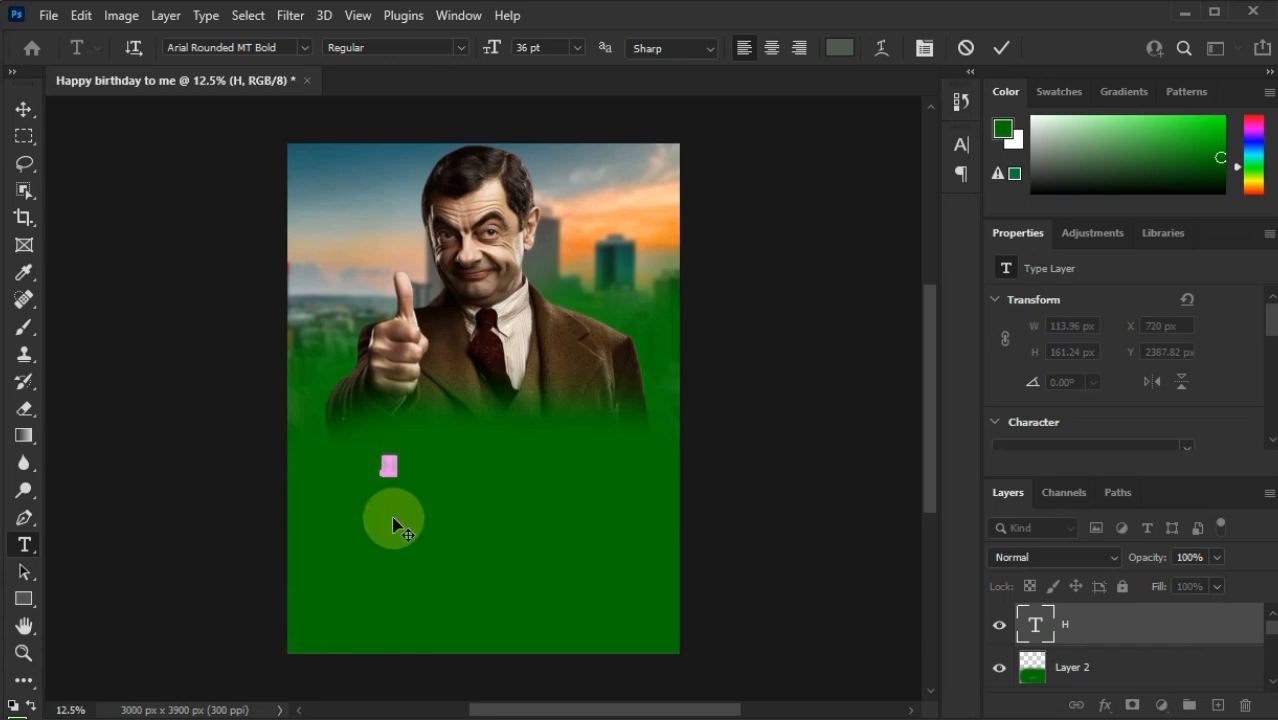
{"action": "left_click", "coordinate": [838, 49]}
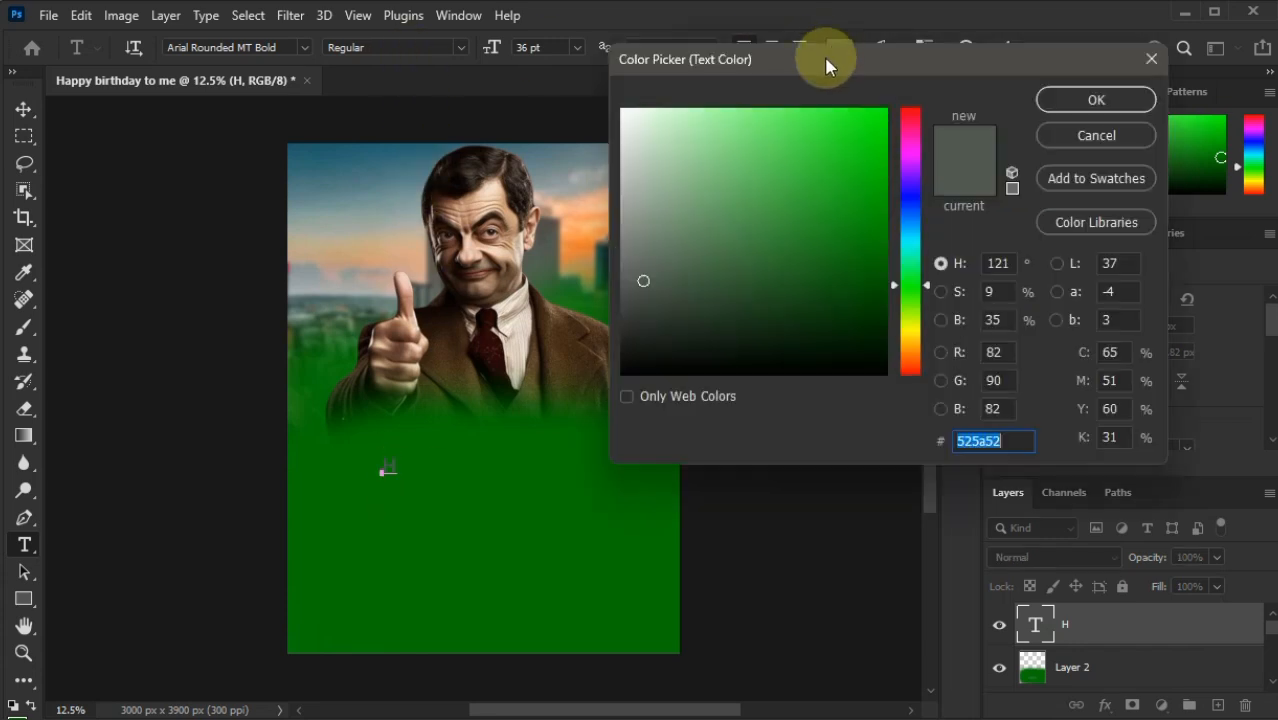
{"action": "left_click", "coordinate": [624, 111]}
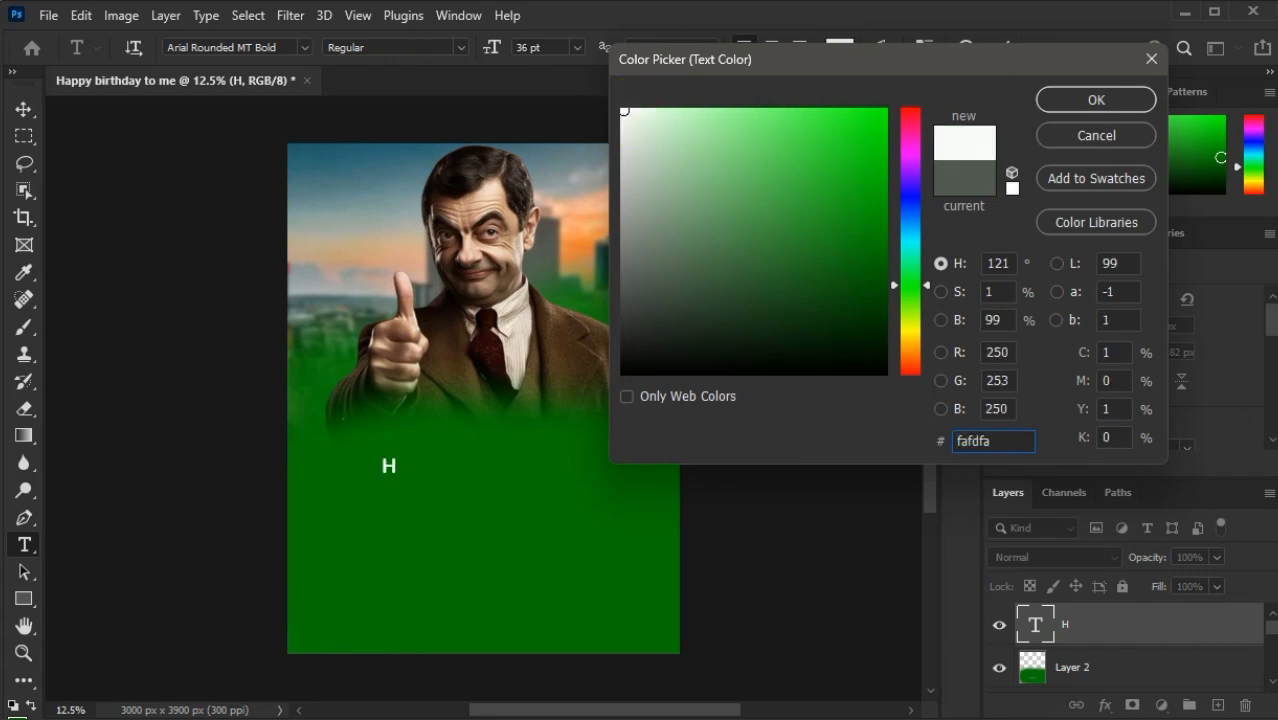
{"action": "left_click", "coordinate": [1124, 100]}
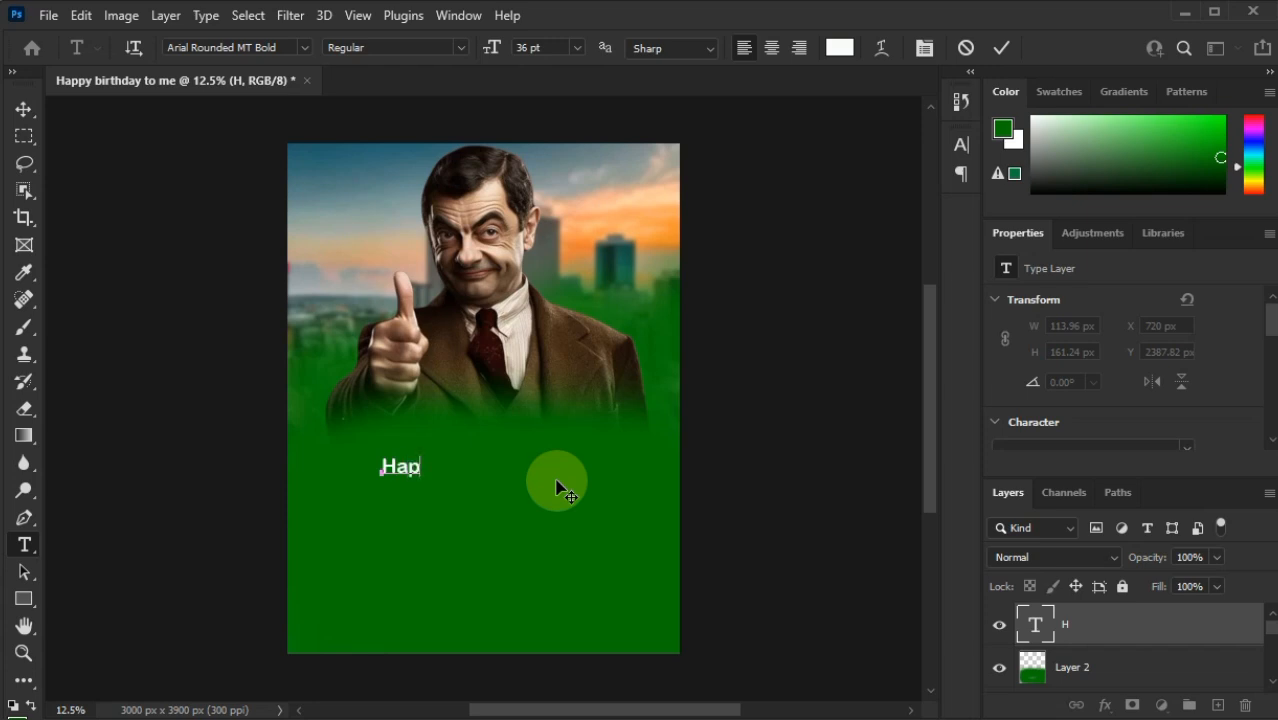
Complete the text so it reads "Happy" and commit it.
{"action": "key", "text": "BackSpace"}
{"action": "key", "text": "BackSpace"}
{"action": "key", "text": "BackSpace"}
{"action": "key", "text": "BackSpace"}
{"action": "type", "text": "pp"}
{"action": "key", "text": "ctrl+a"}
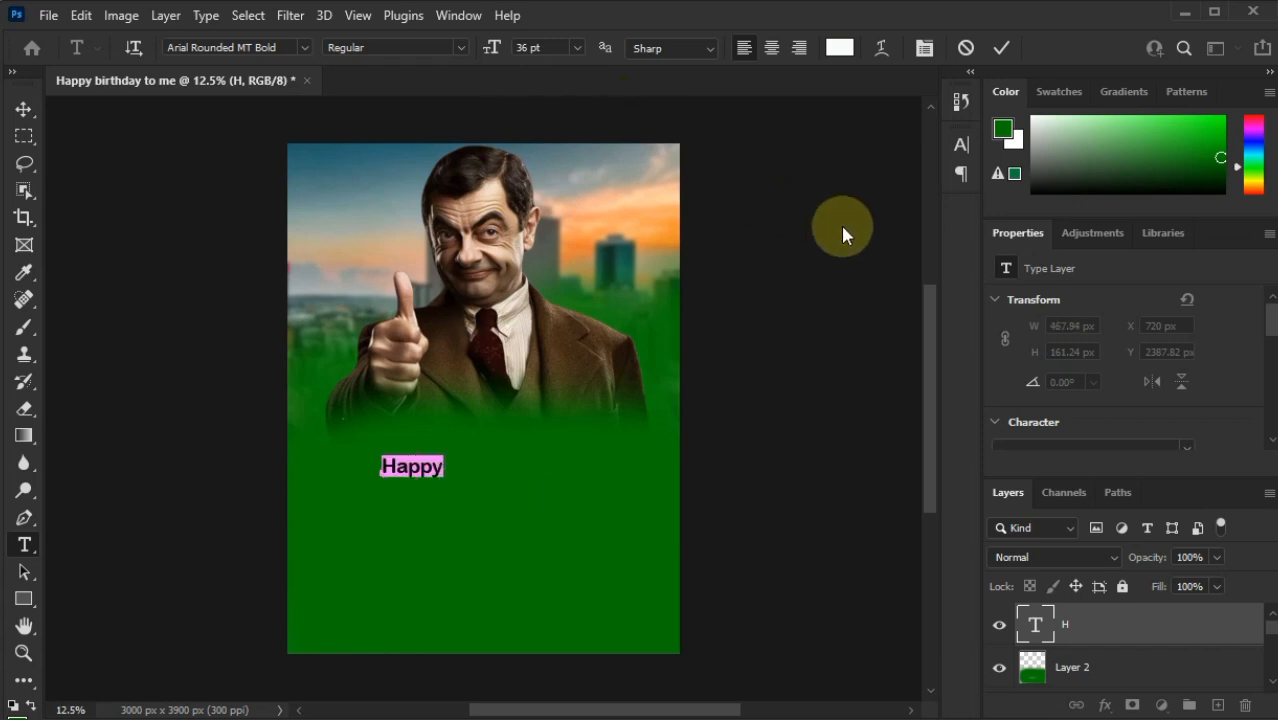
{"action": "key", "text": "ctrl+Return"}
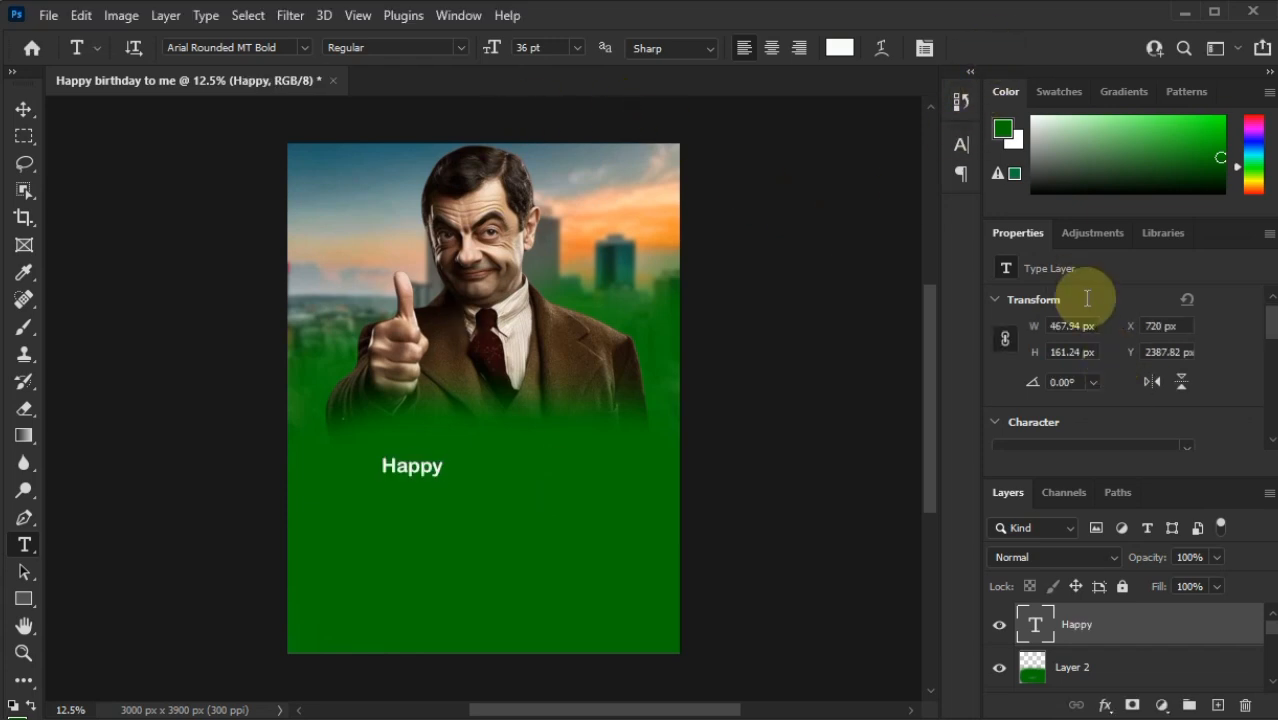
Change the font of the "Happy" text to Ainsley Blossom Demo.
{"action": "scroll", "coordinate": [1112, 405], "scroll_direction": "down", "scroll_amount": 1}
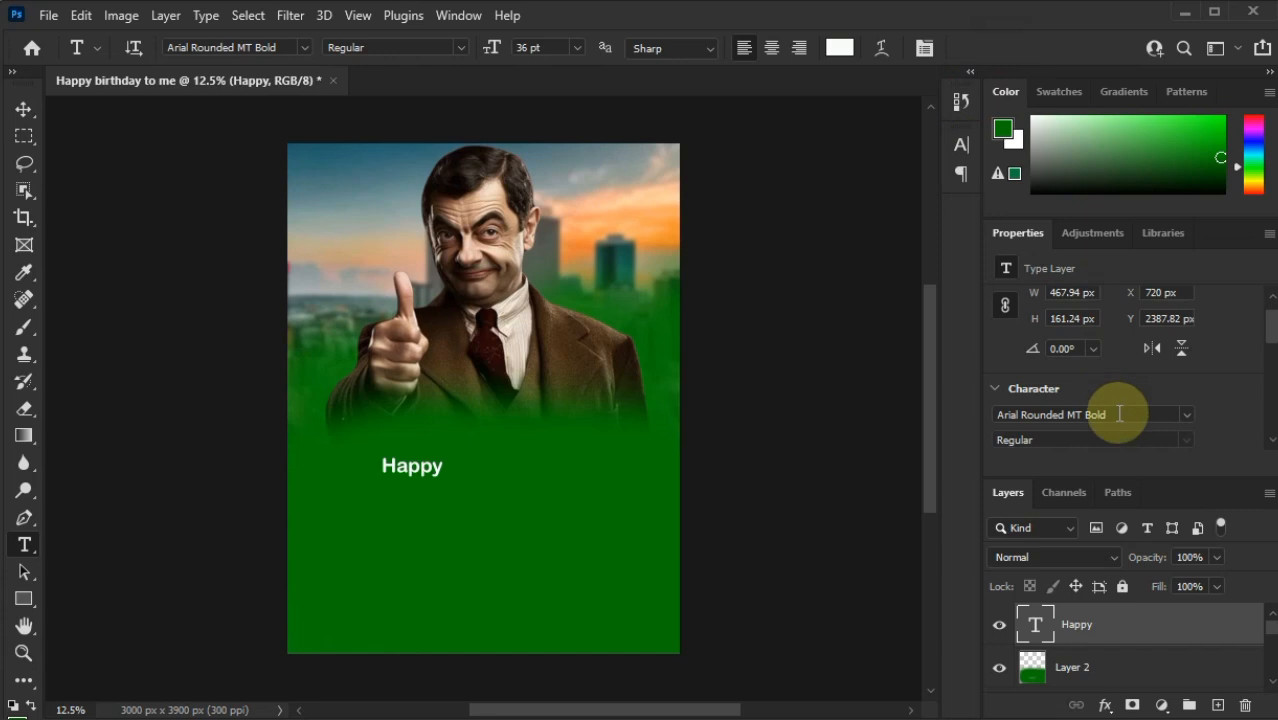
{"action": "left_click", "coordinate": [1110, 414]}
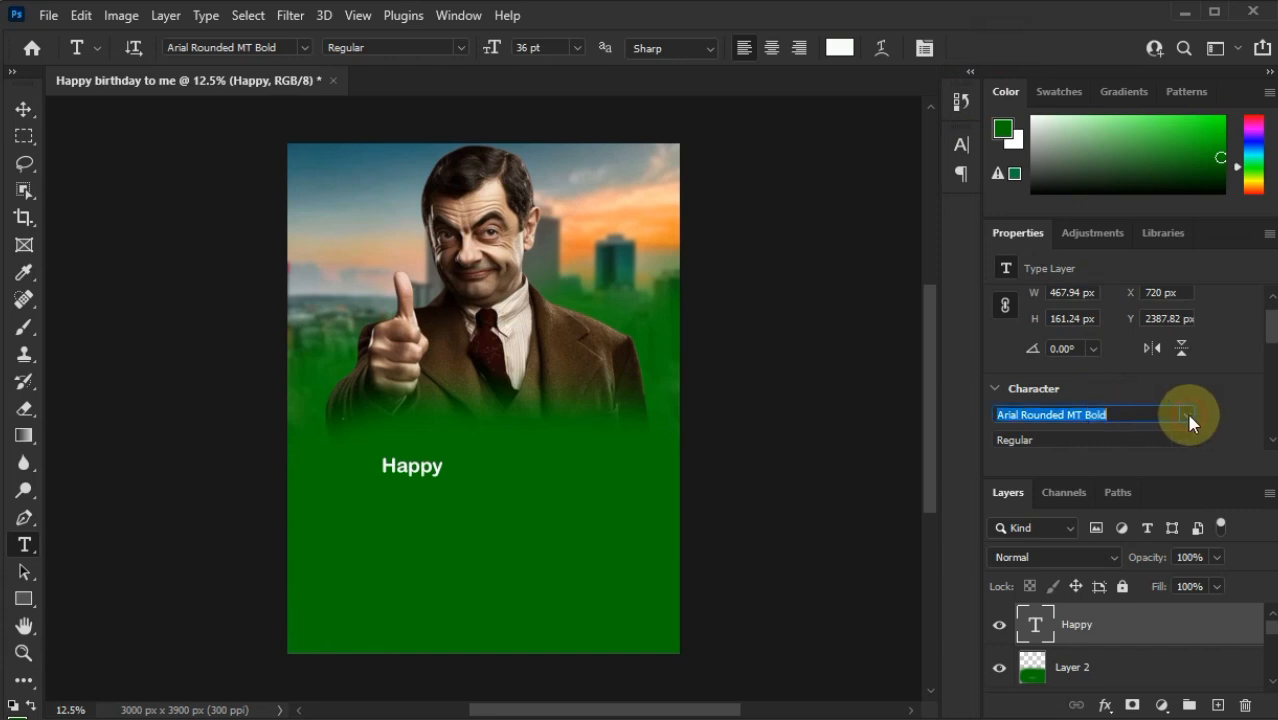
{"action": "left_click", "coordinate": [1186, 414]}
{"action": "scroll", "coordinate": [1193, 356], "scroll_direction": "down", "scroll_amount": 1}
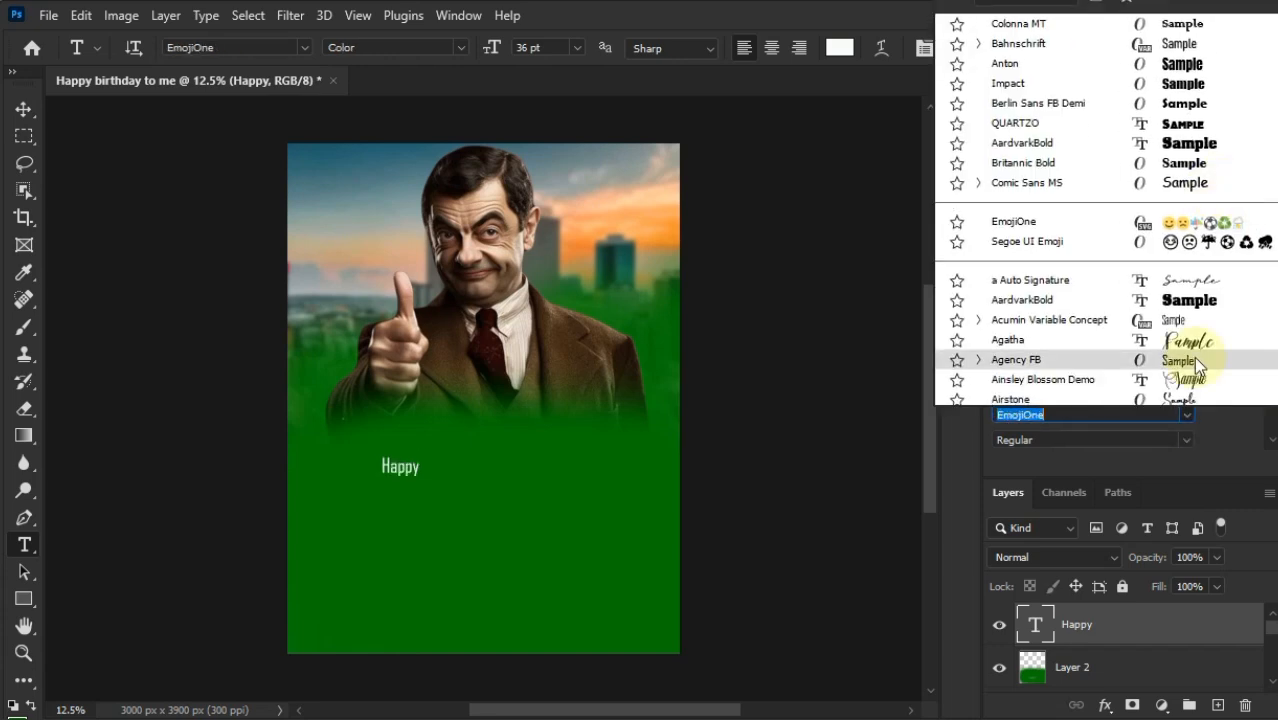
{"action": "scroll", "coordinate": [1195, 358], "scroll_direction": "down", "scroll_amount": 1}
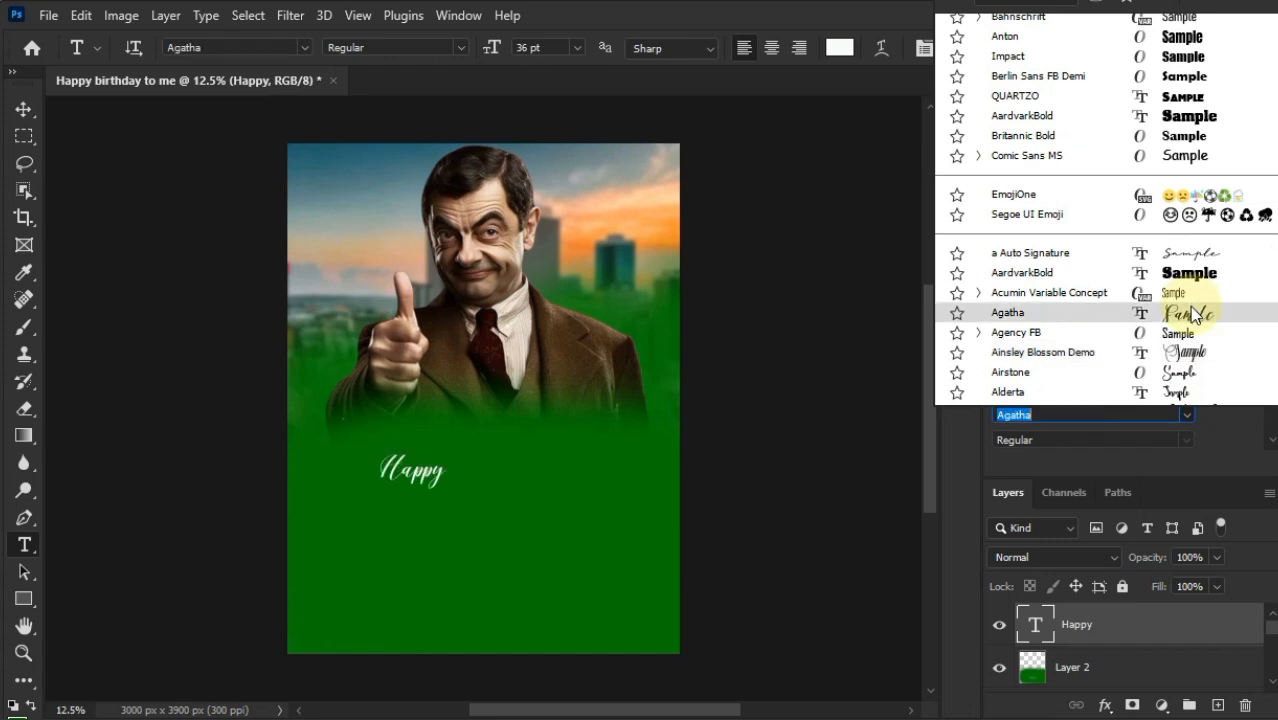
{"action": "left_click", "coordinate": [1193, 362]}
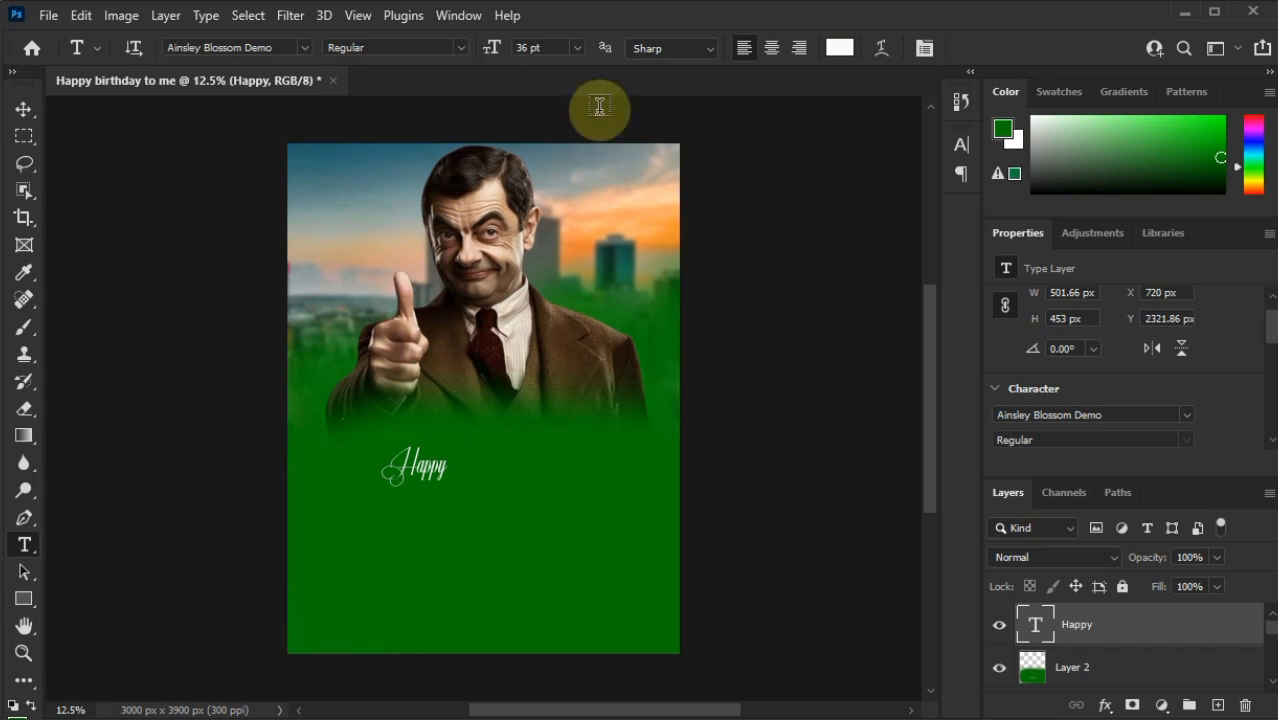
Set the font size of the "Happy" text to 102 pt.
{"action": "left_click", "coordinate": [578, 48]}
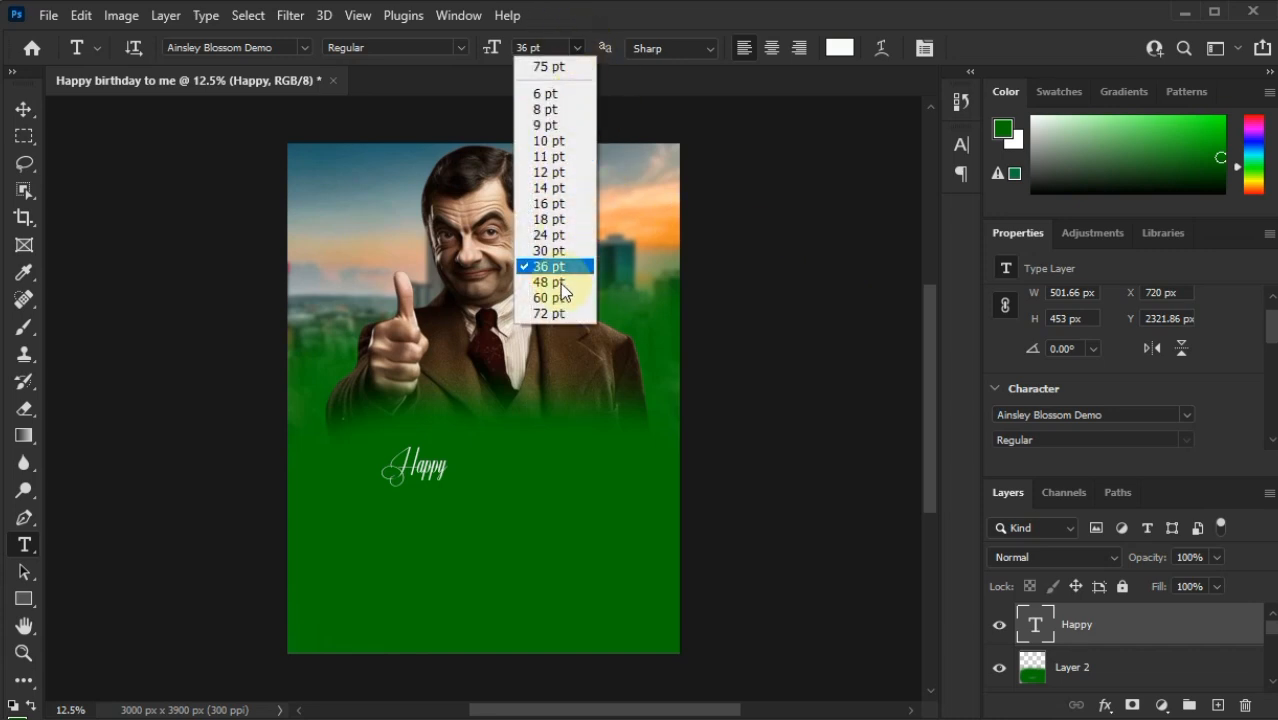
{"action": "left_click", "coordinate": [563, 313]}
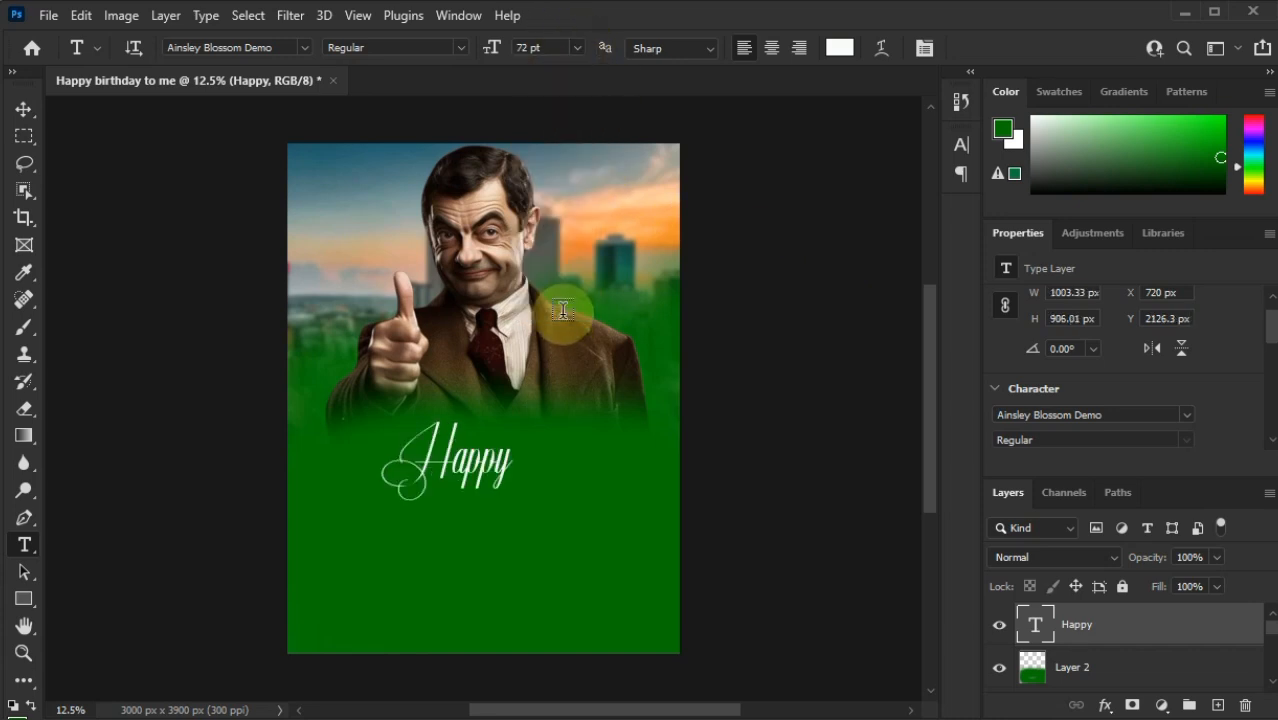
{"action": "left_click", "coordinate": [522, 46]}
{"action": "type", "text": "102"}
{"action": "key", "text": "Return"}
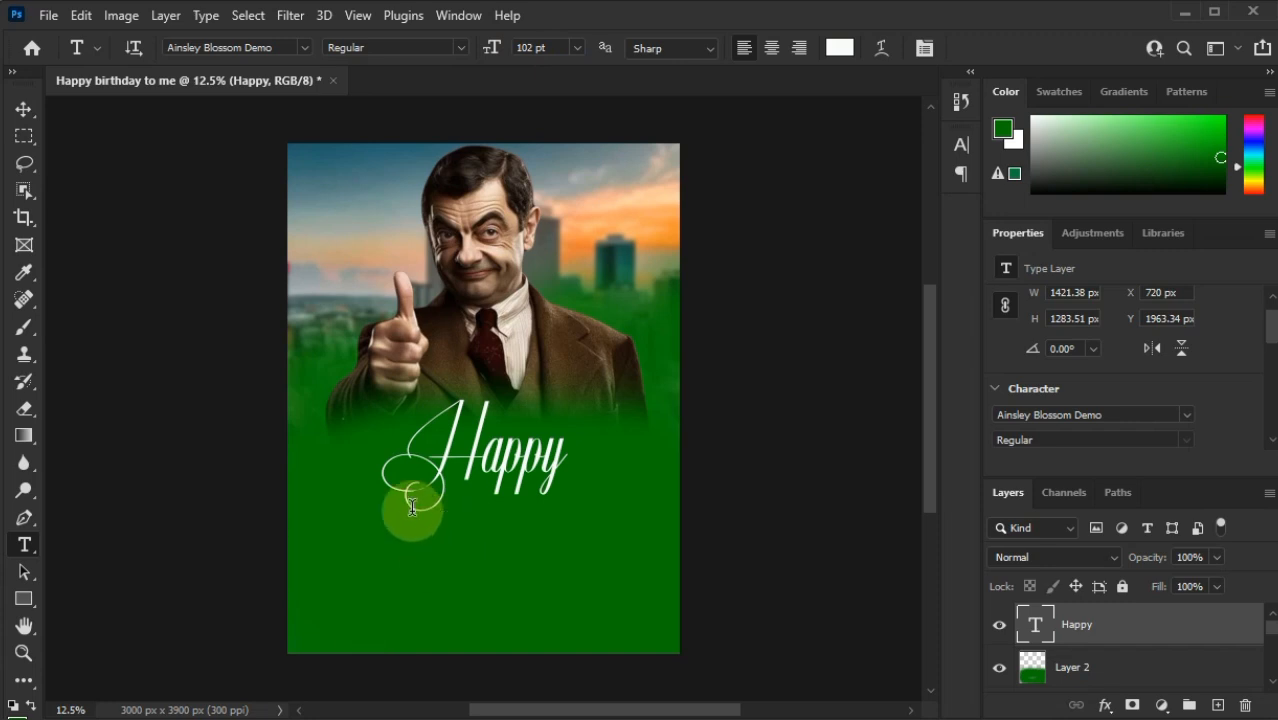
Apply a Bevel & Emboss layer style with Contour enabled to the "Happy" text.
{"action": "left_click", "coordinate": [1104, 705]}
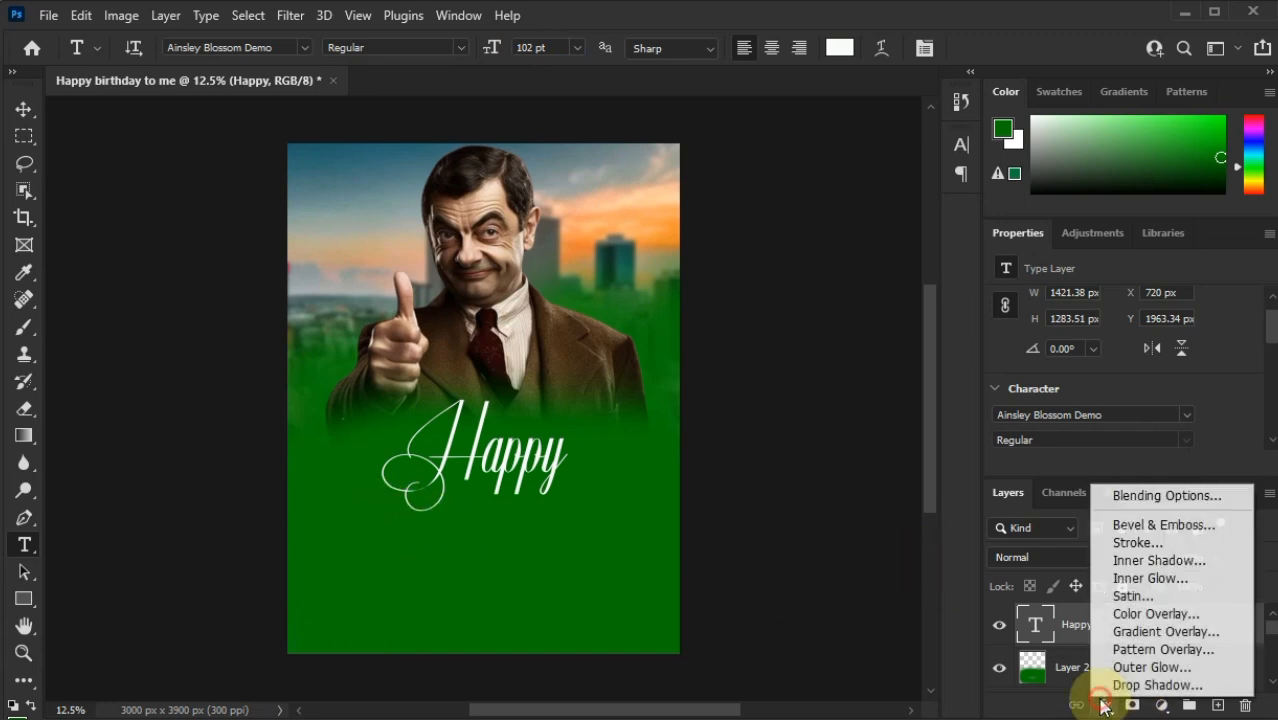
{"action": "left_click", "coordinate": [1105, 525]}
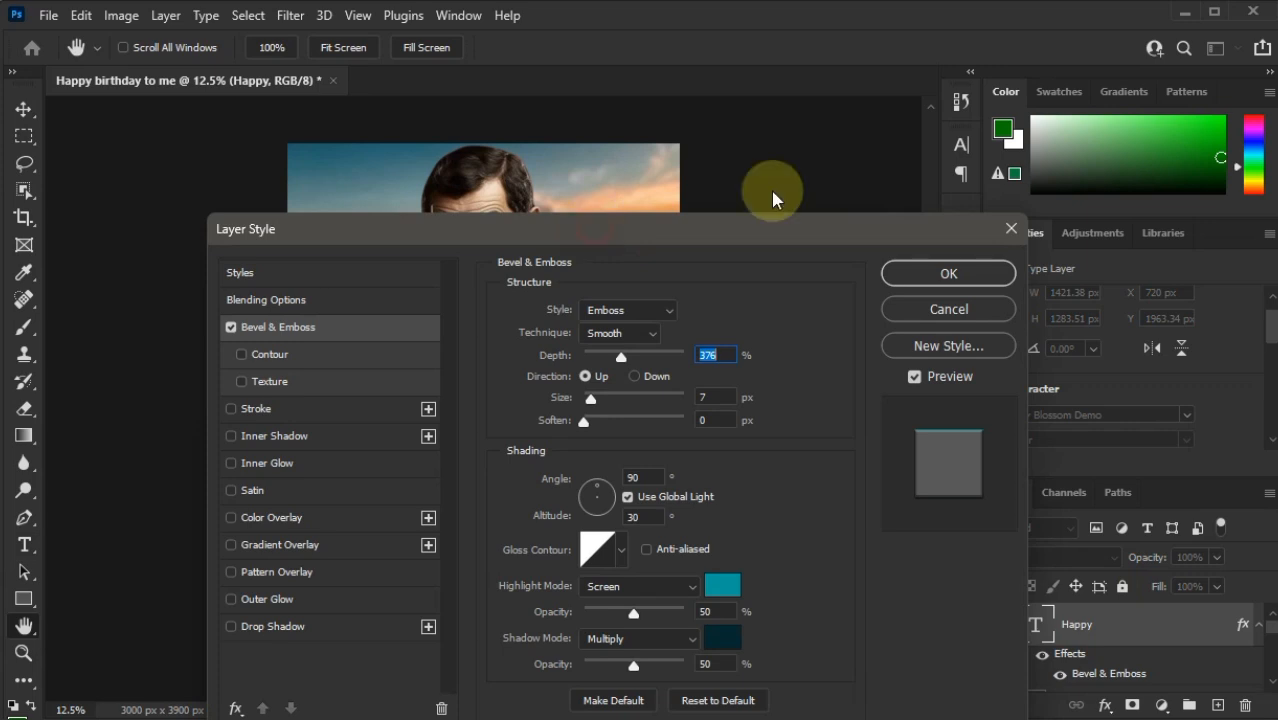
{"action": "left_click_drag", "start_coordinate": [597, 228], "coordinate": [990, 89]}
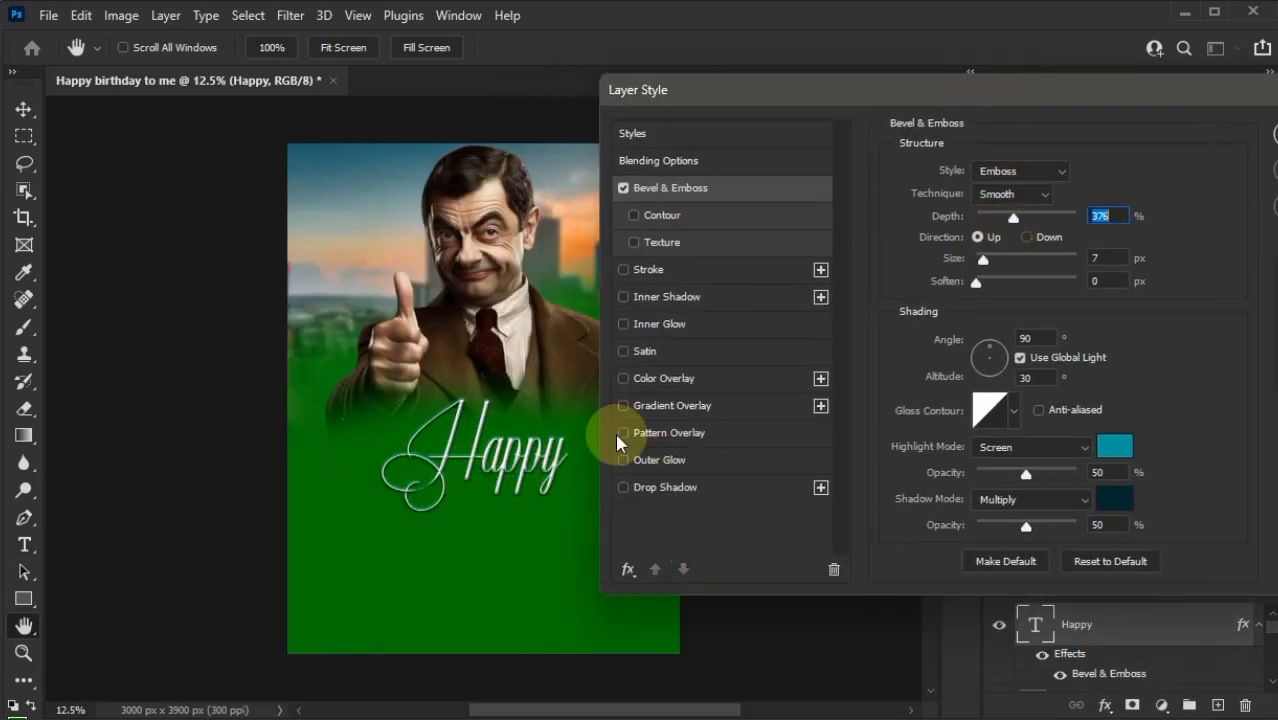
{"action": "left_click", "coordinate": [651, 220]}
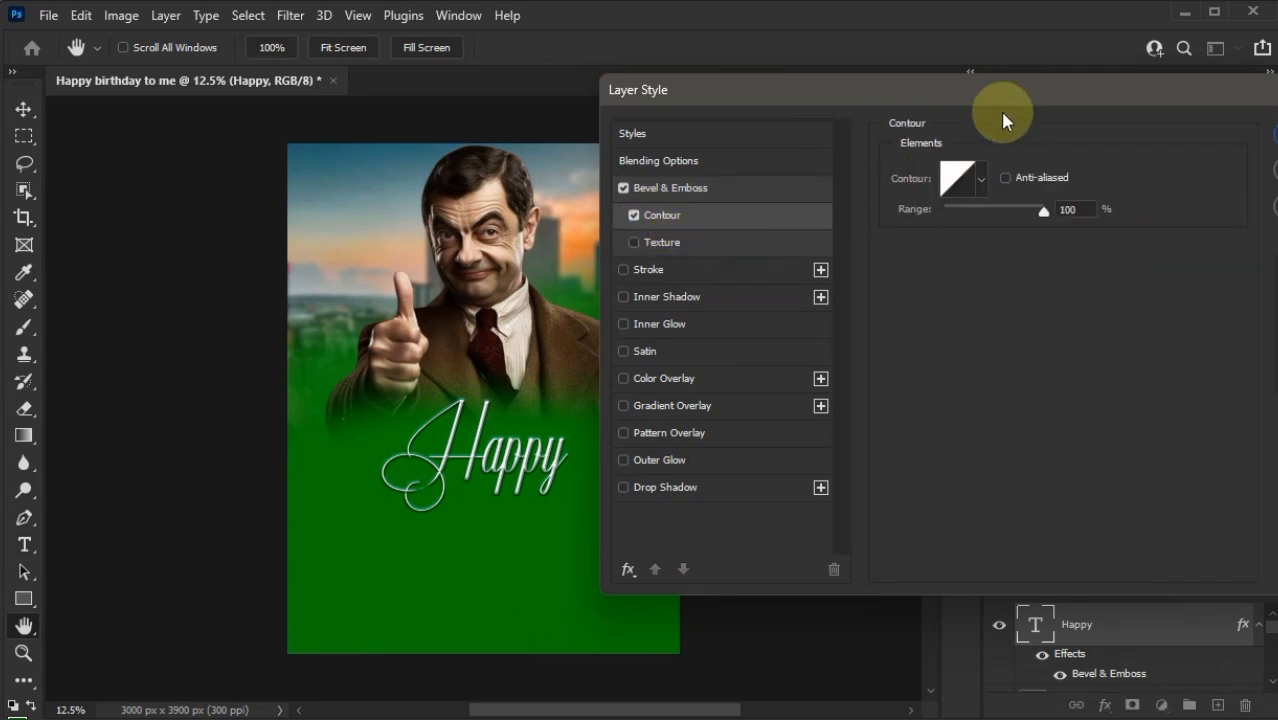
{"action": "left_click_drag", "start_coordinate": [1005, 92], "coordinate": [493, 131]}
{"action": "left_click", "coordinate": [798, 167]}
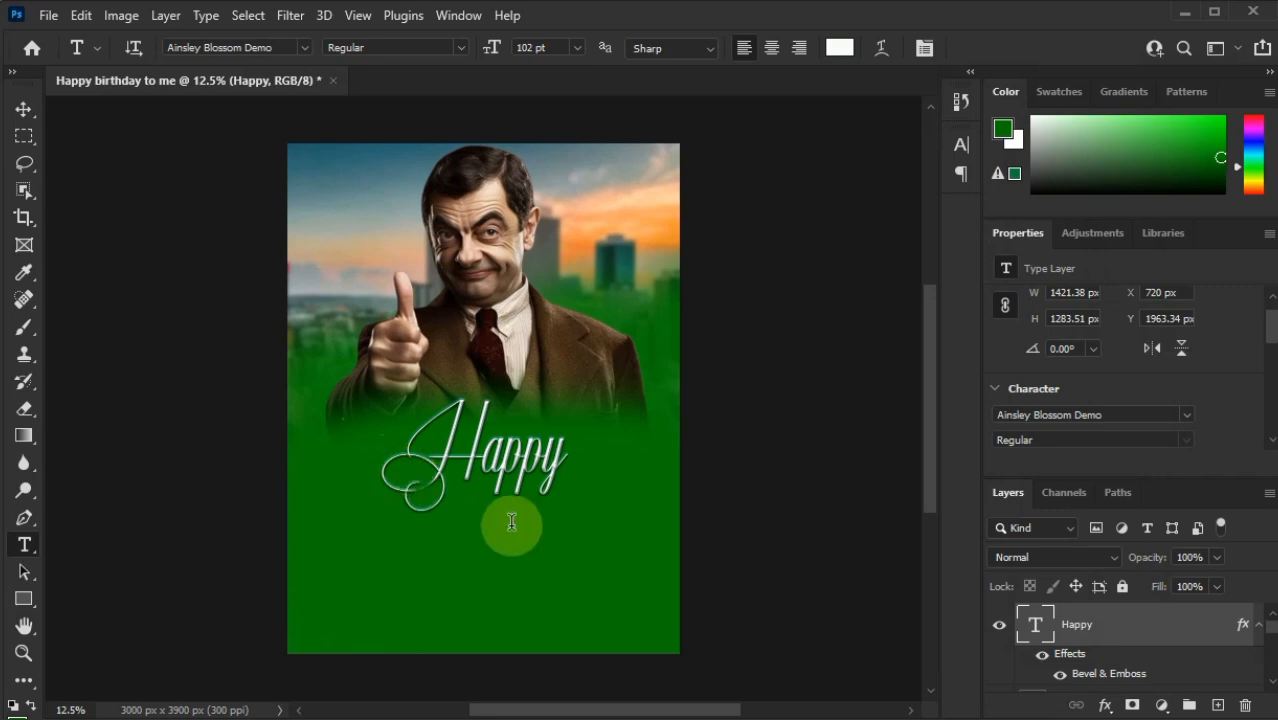
Add a new text layer reading "BITHDAY" in capitals just below the "Happy" text.
{"action": "left_click", "coordinate": [374, 514]}
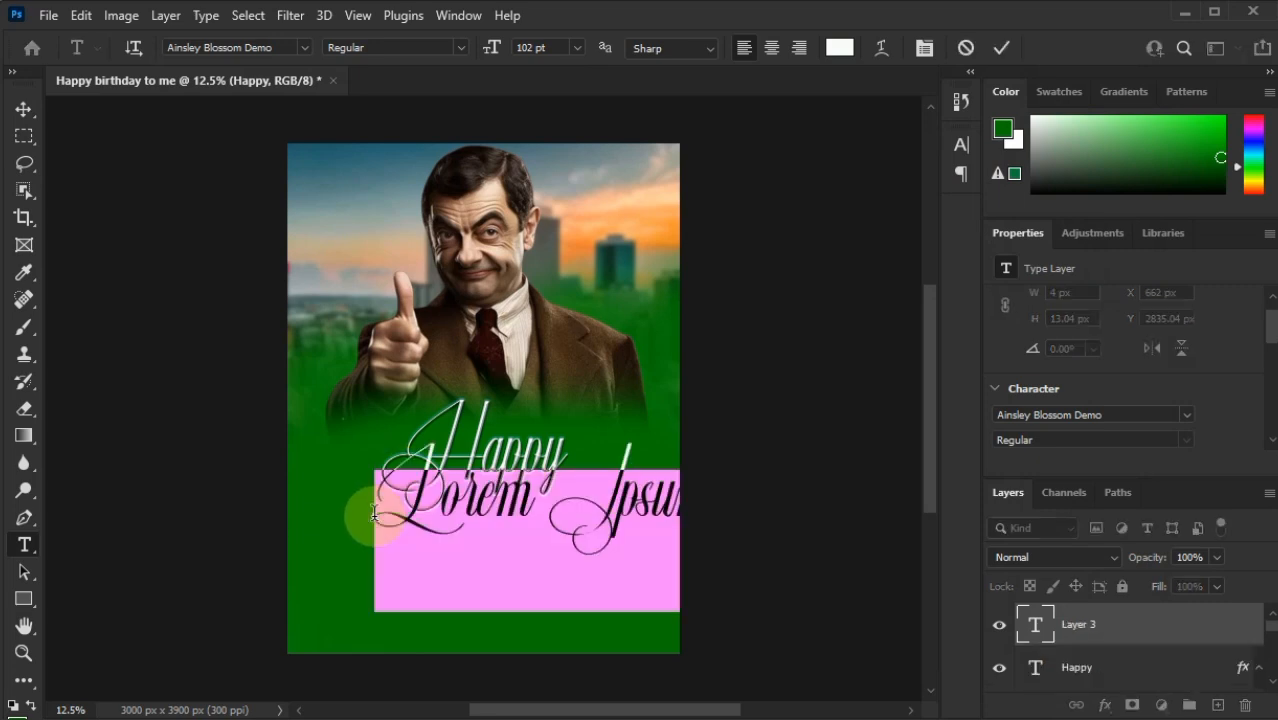
{"action": "type", "text": "bi"}
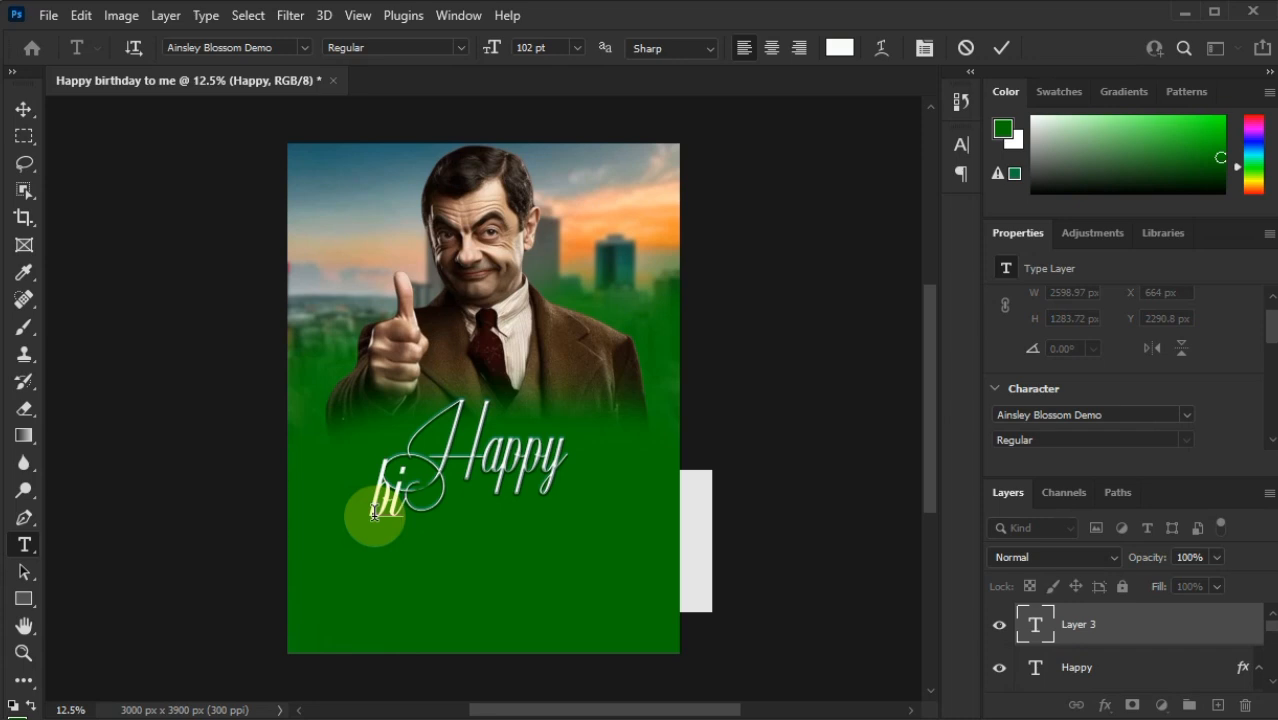
{"action": "key", "text": "BackSpace"}
{"action": "key", "text": "BackSpace"}
{"action": "type", "text": "Bi"}
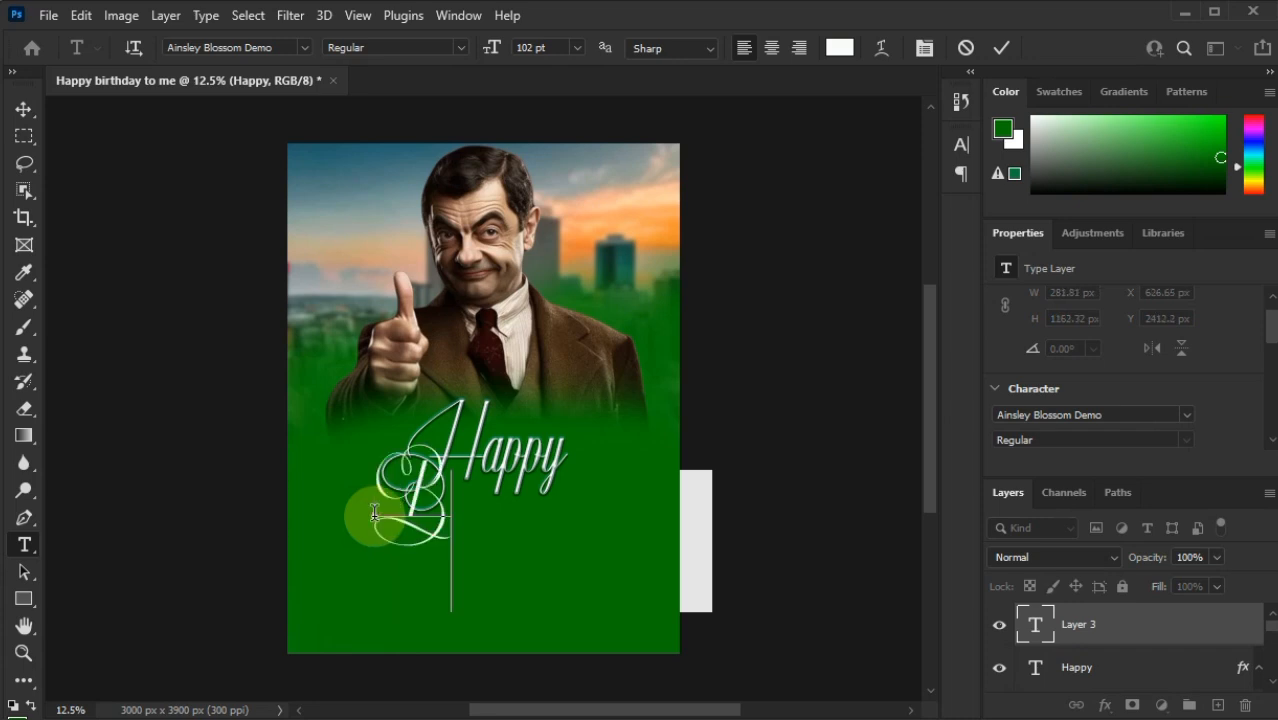
{"action": "type", "text": "rth"}
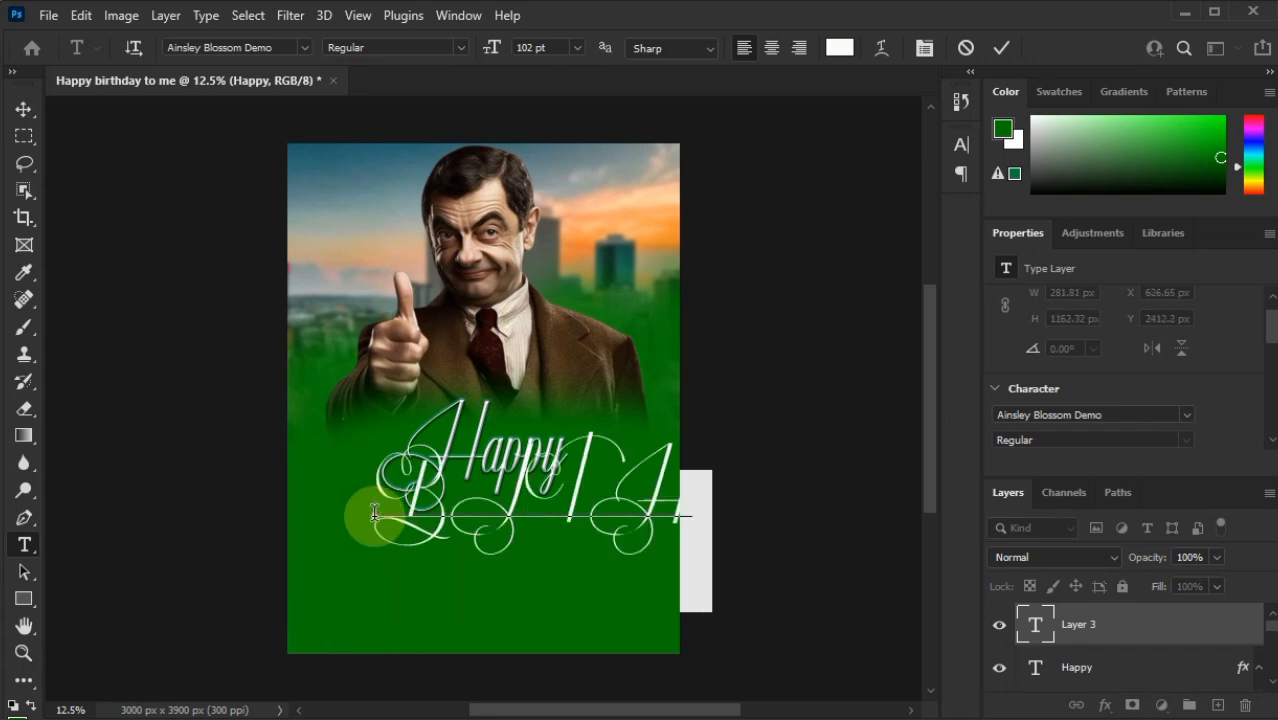
{"action": "type", "text": "DAY"}
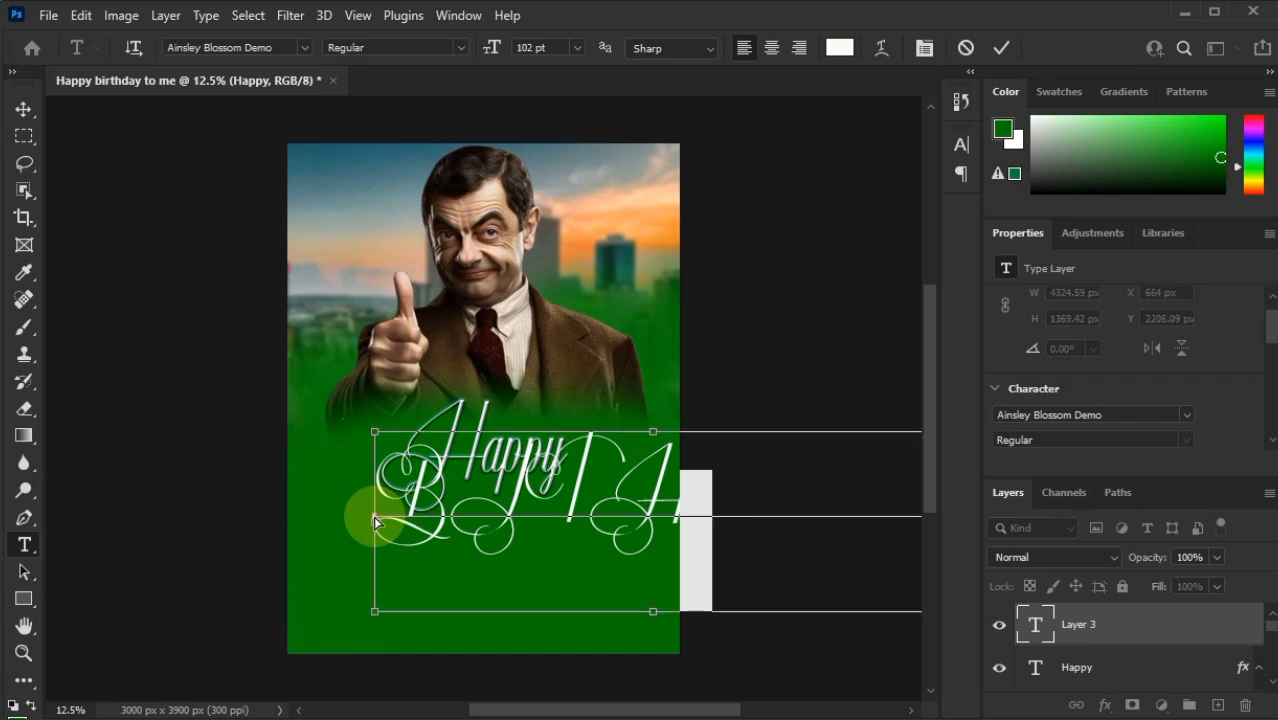
Try Anton on the "BITHDAY" text, then set its font to Arial Rounded MT Bold.
{"action": "double_click", "coordinate": [375, 520]}
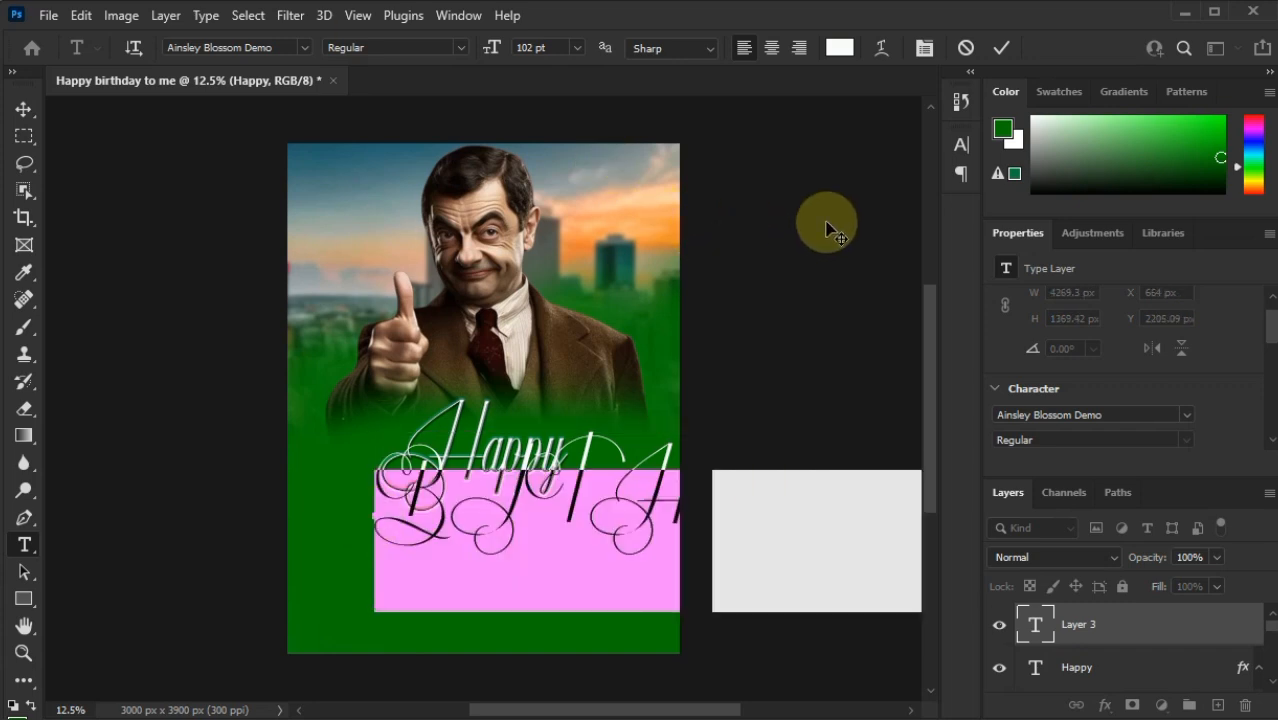
{"action": "left_click", "coordinate": [304, 47]}
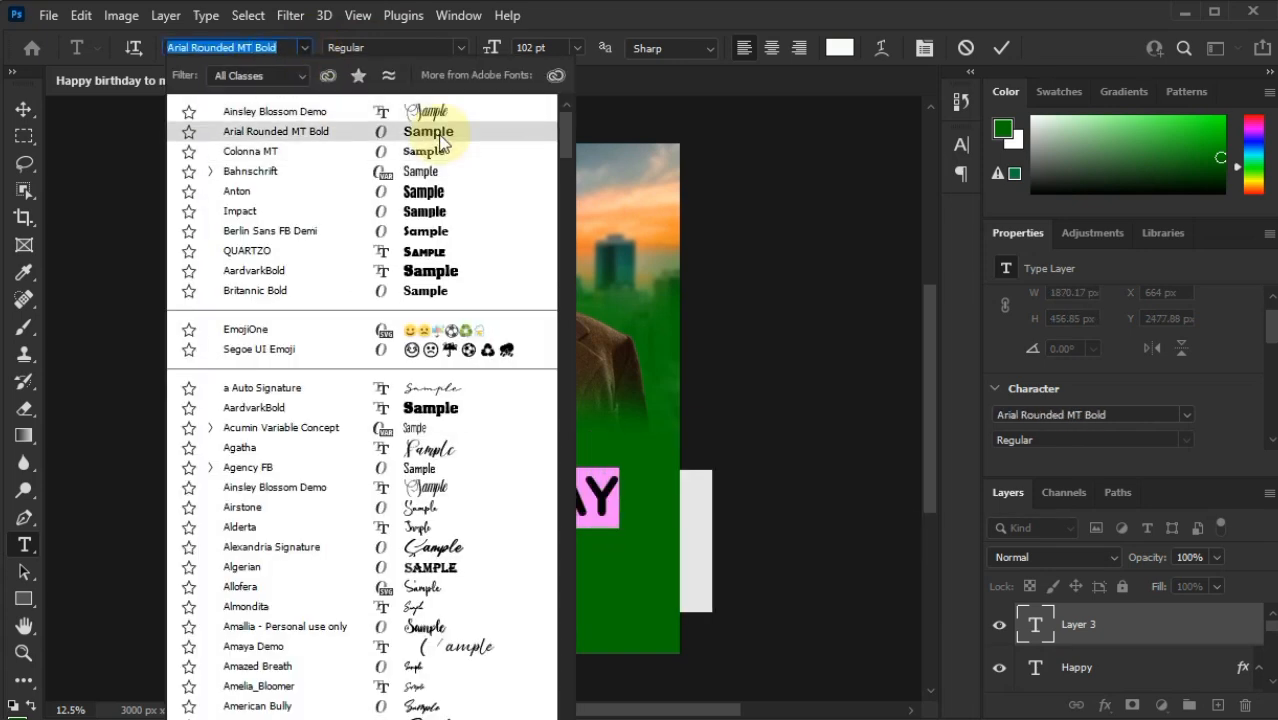
{"action": "left_click", "coordinate": [441, 192]}
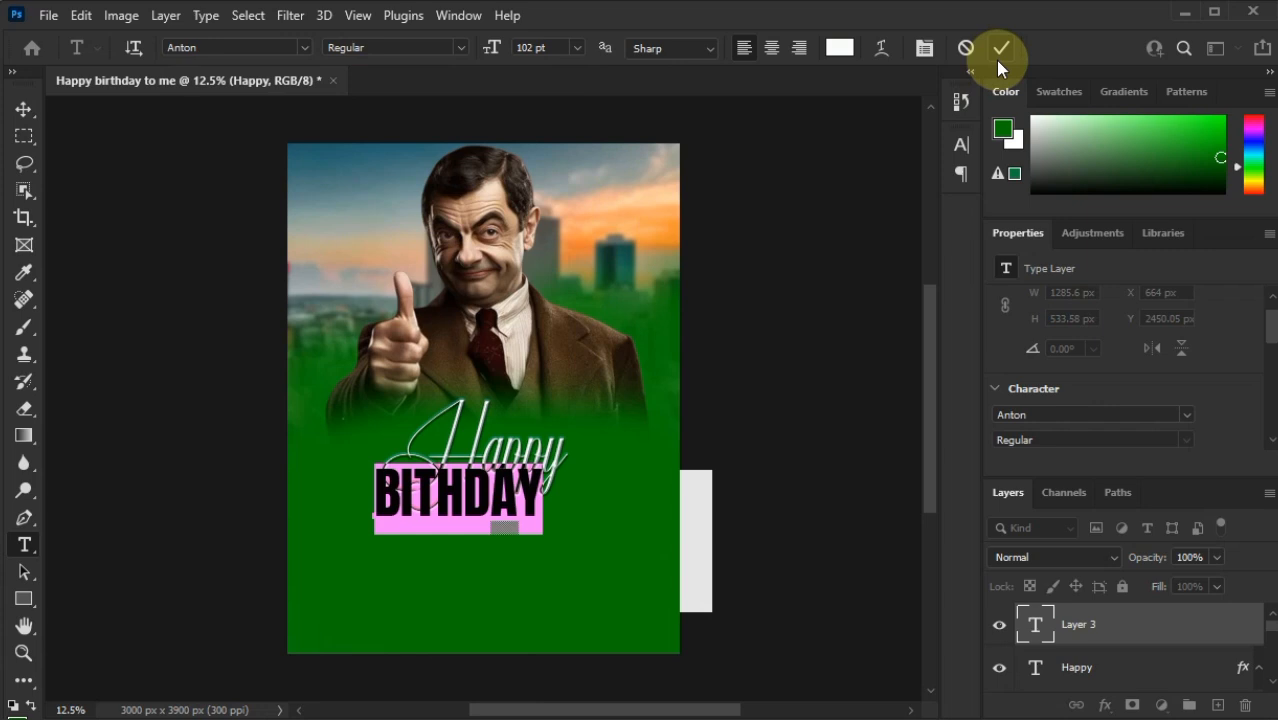
{"action": "left_click", "coordinate": [302, 48]}
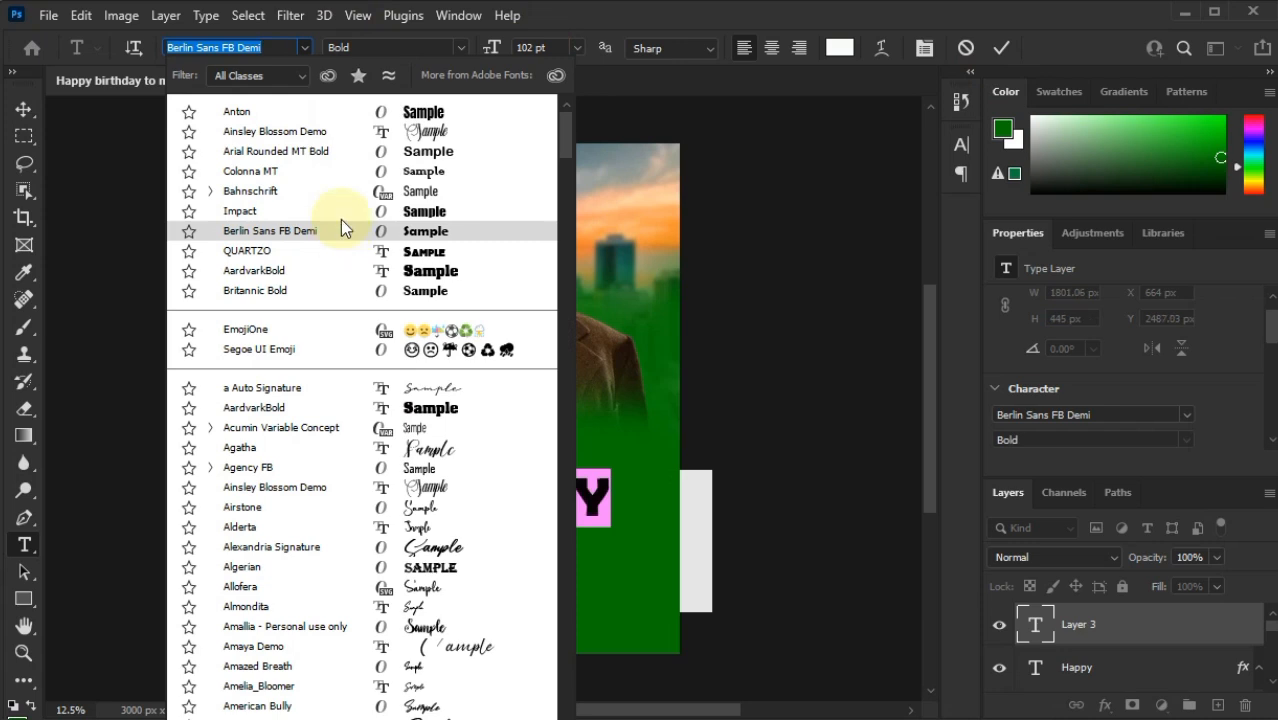
{"action": "left_click", "coordinate": [350, 153]}
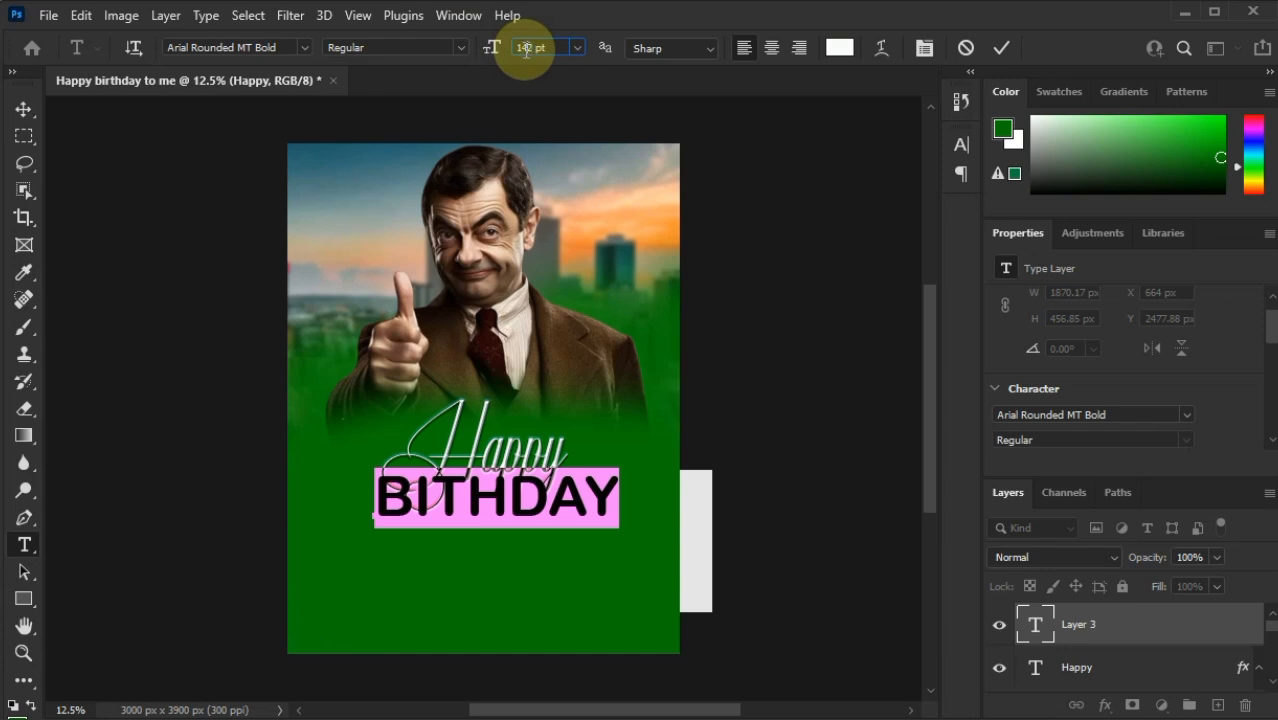
Set the "BITHDAY" text size to 142 pt and centre it across the page under "Happy".
{"action": "key", "text": "Return"}
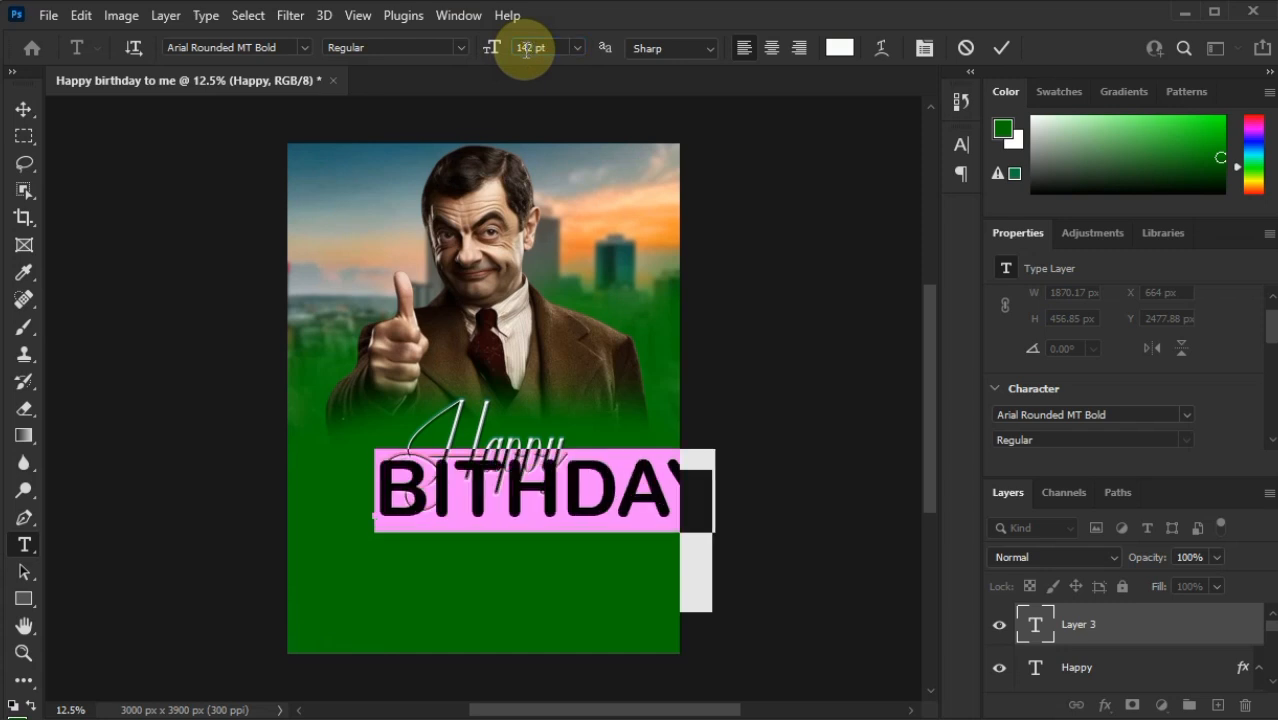
{"action": "left_click", "coordinate": [1004, 44]}
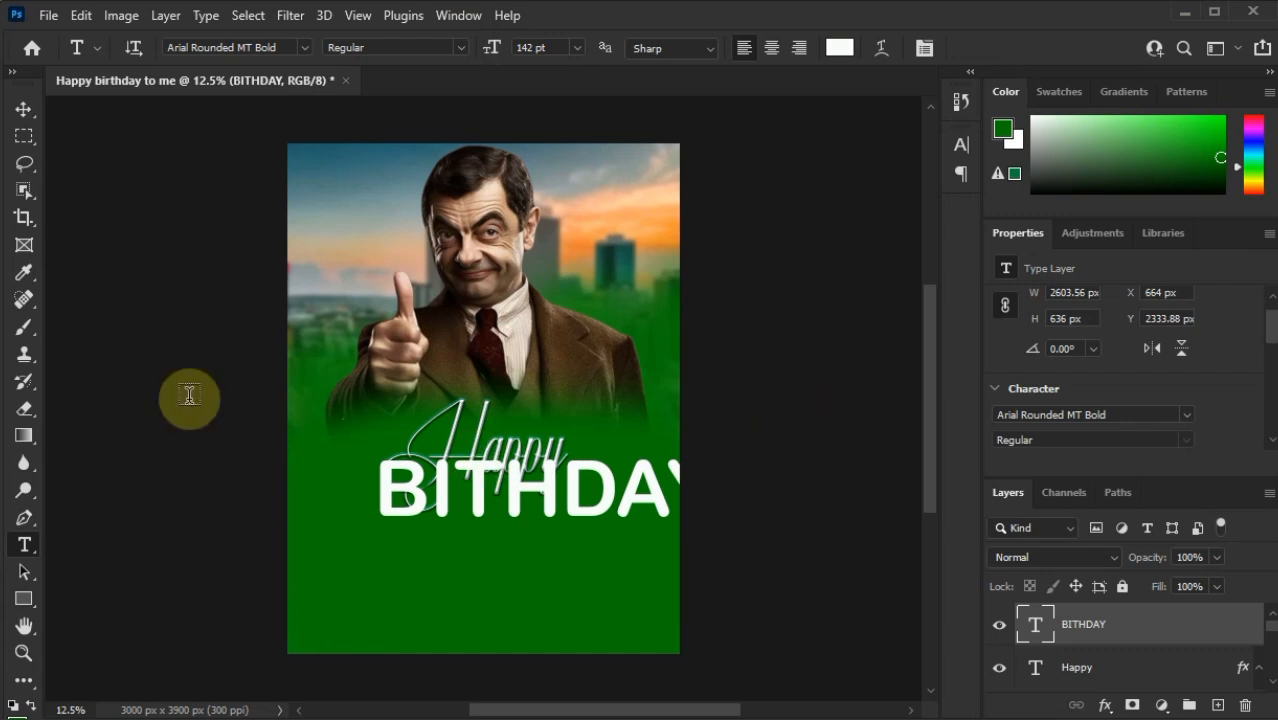
{"action": "left_click", "coordinate": [23, 108]}
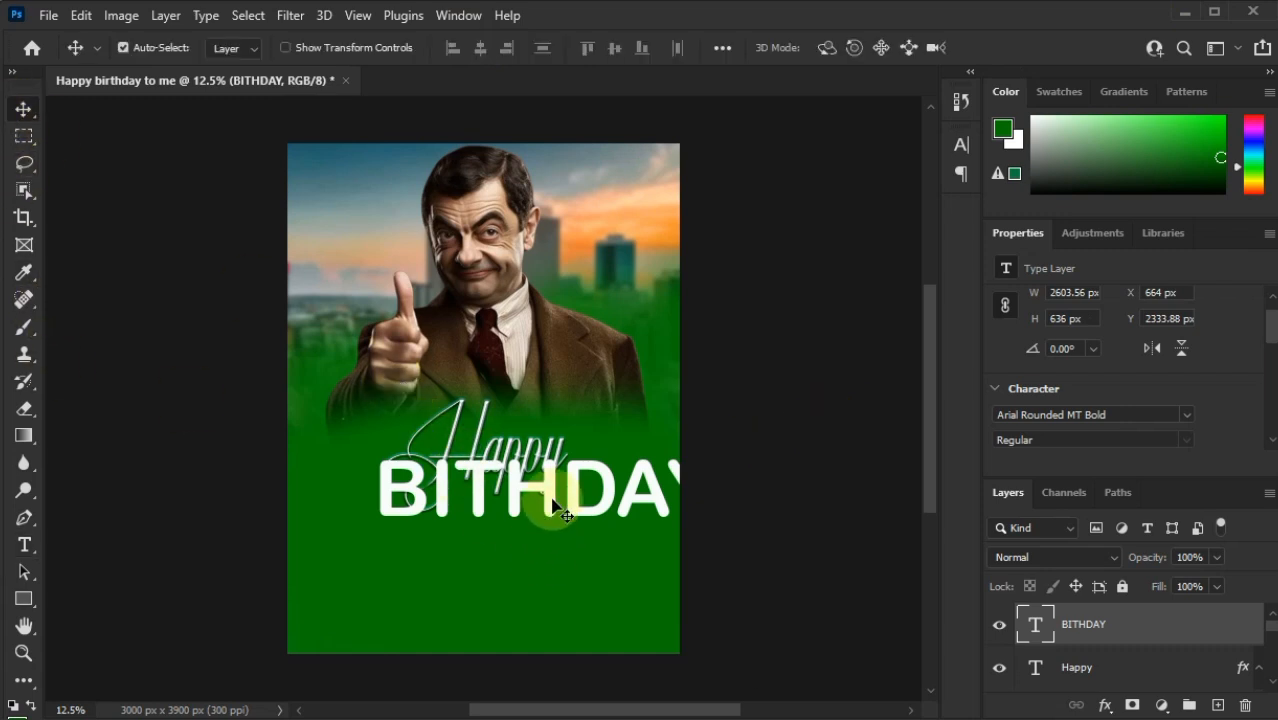
{"action": "left_click_drag", "start_coordinate": [556, 508], "coordinate": [492, 530]}
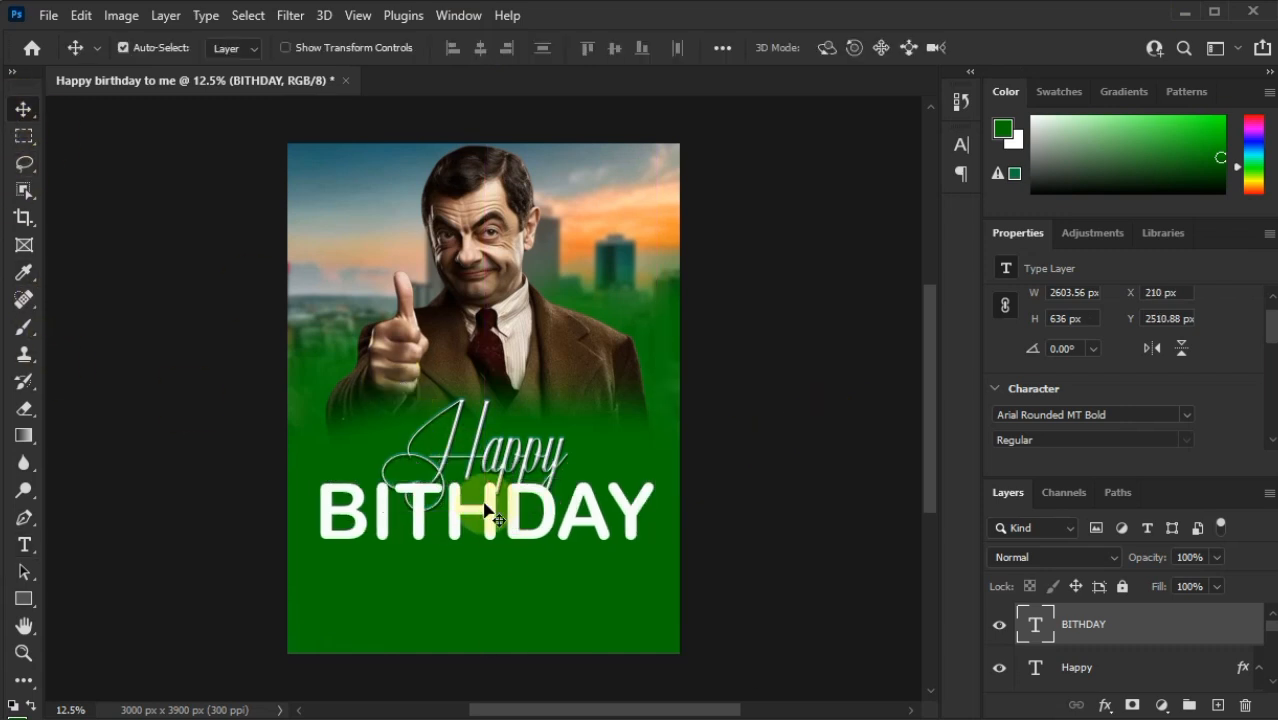
Change the color of the "BITHDAY" text to yellow, f0ed07.
{"action": "double_click", "coordinate": [565, 520]}
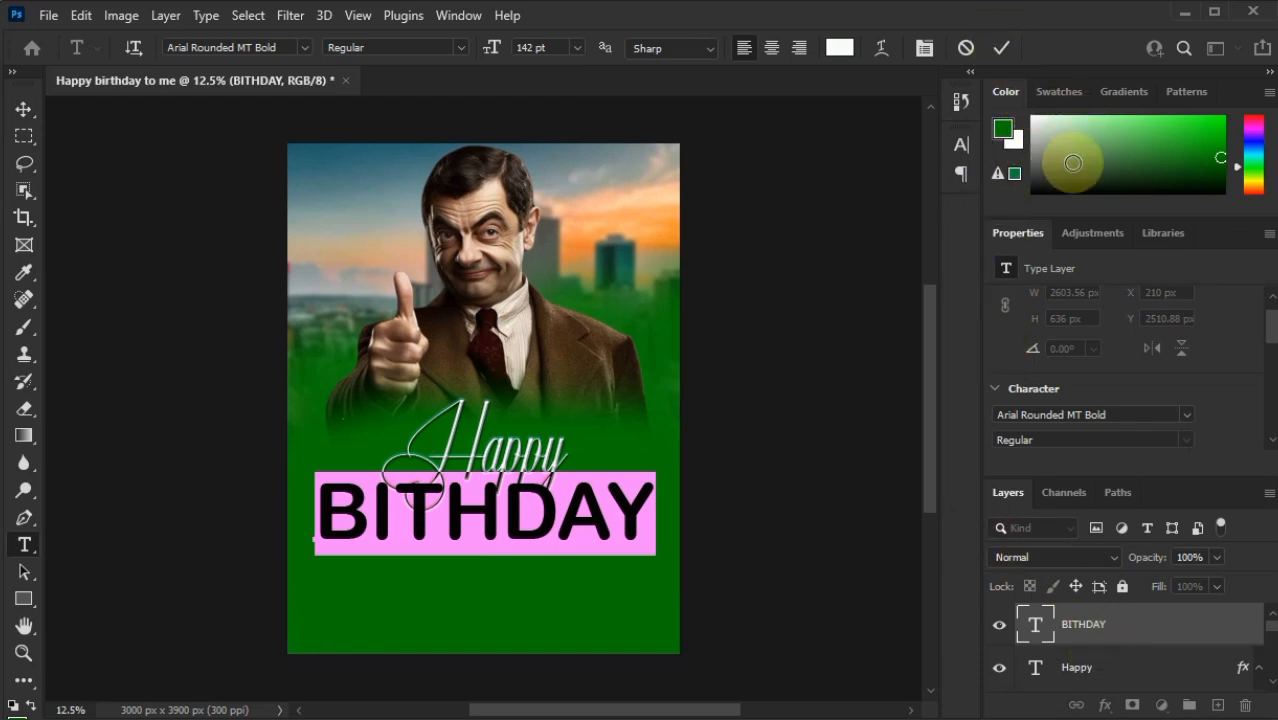
{"action": "left_click", "coordinate": [840, 47]}
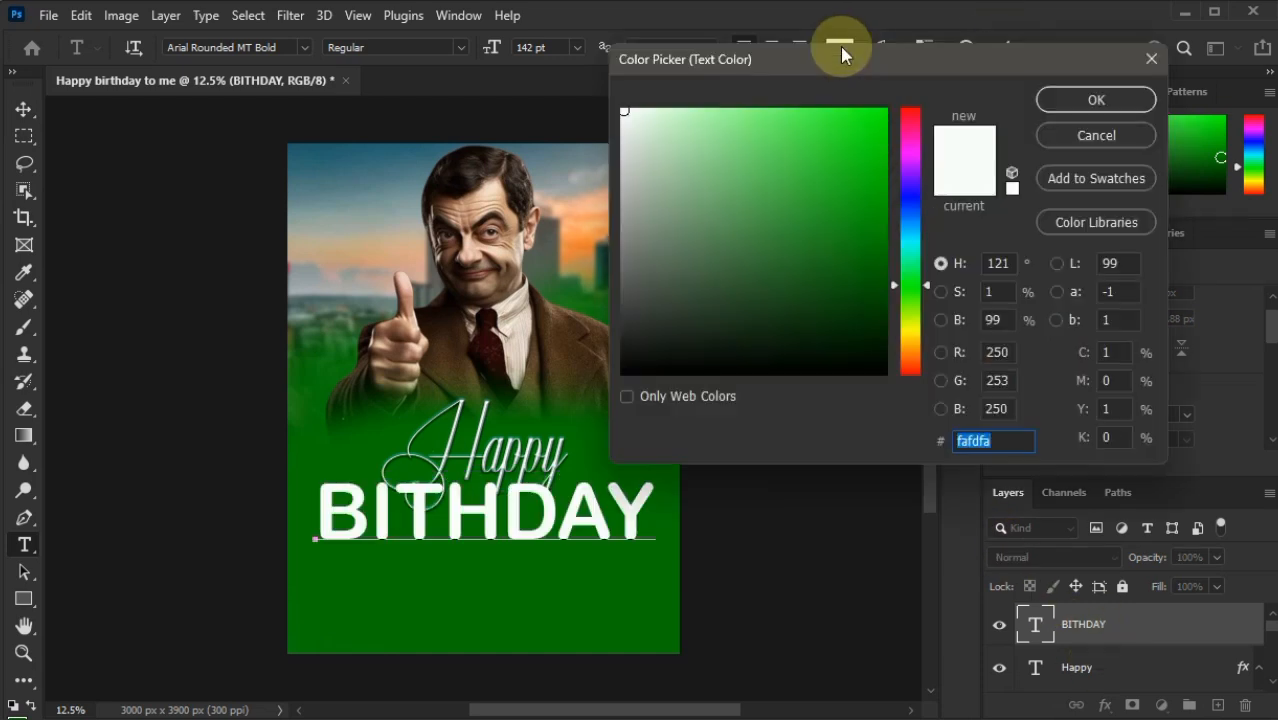
{"action": "left_click", "coordinate": [914, 207]}
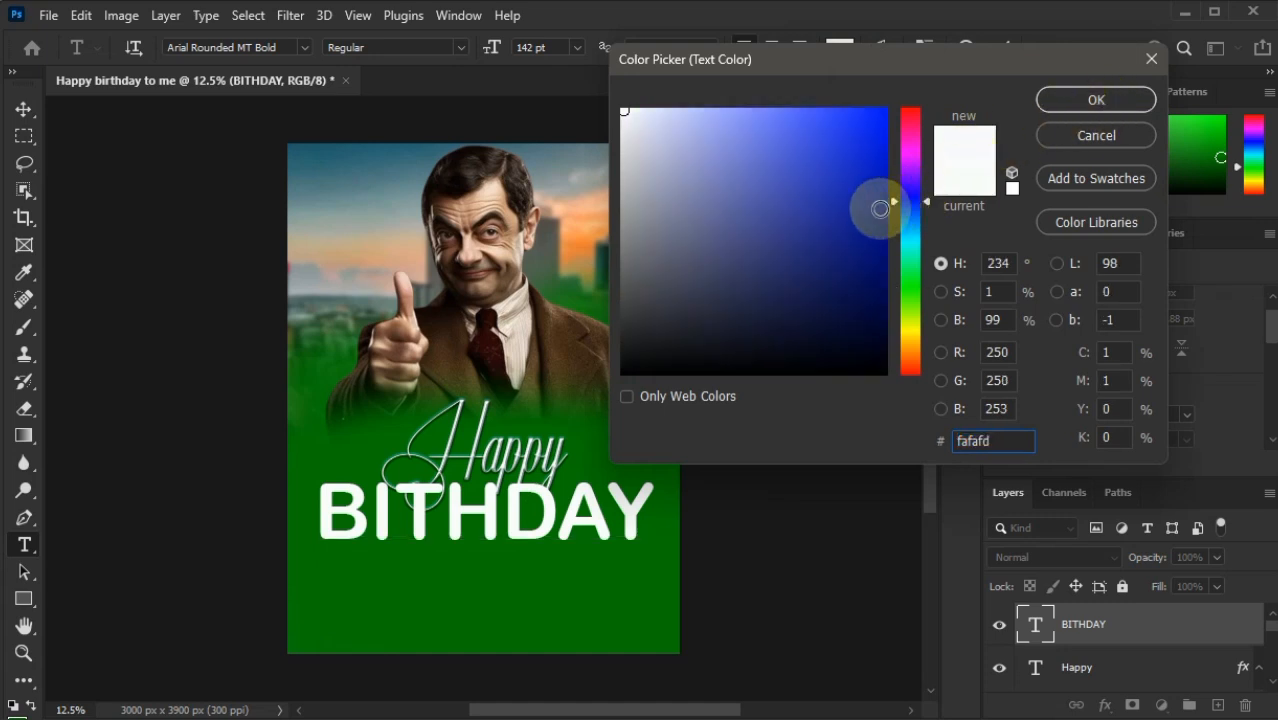
{"action": "left_click", "coordinate": [880, 208]}
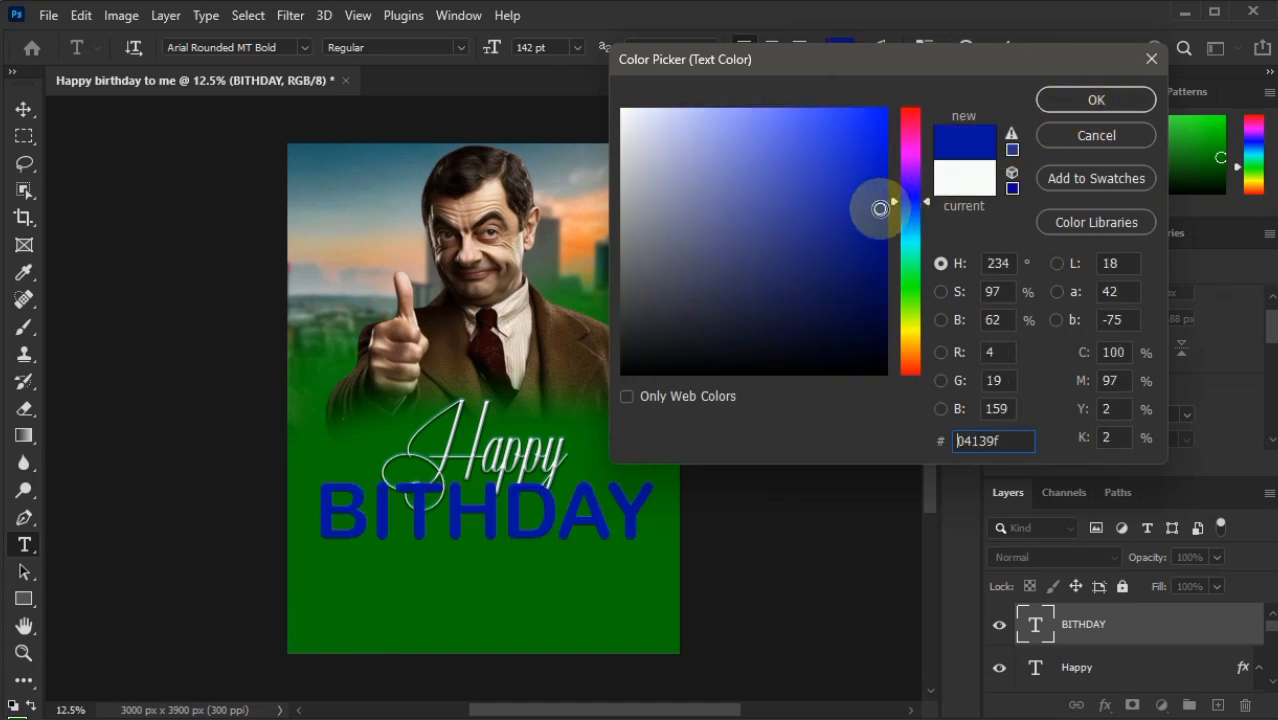
{"action": "left_click", "coordinate": [912, 248]}
{"action": "left_click_drag", "start_coordinate": [912, 248], "coordinate": [910, 330]}
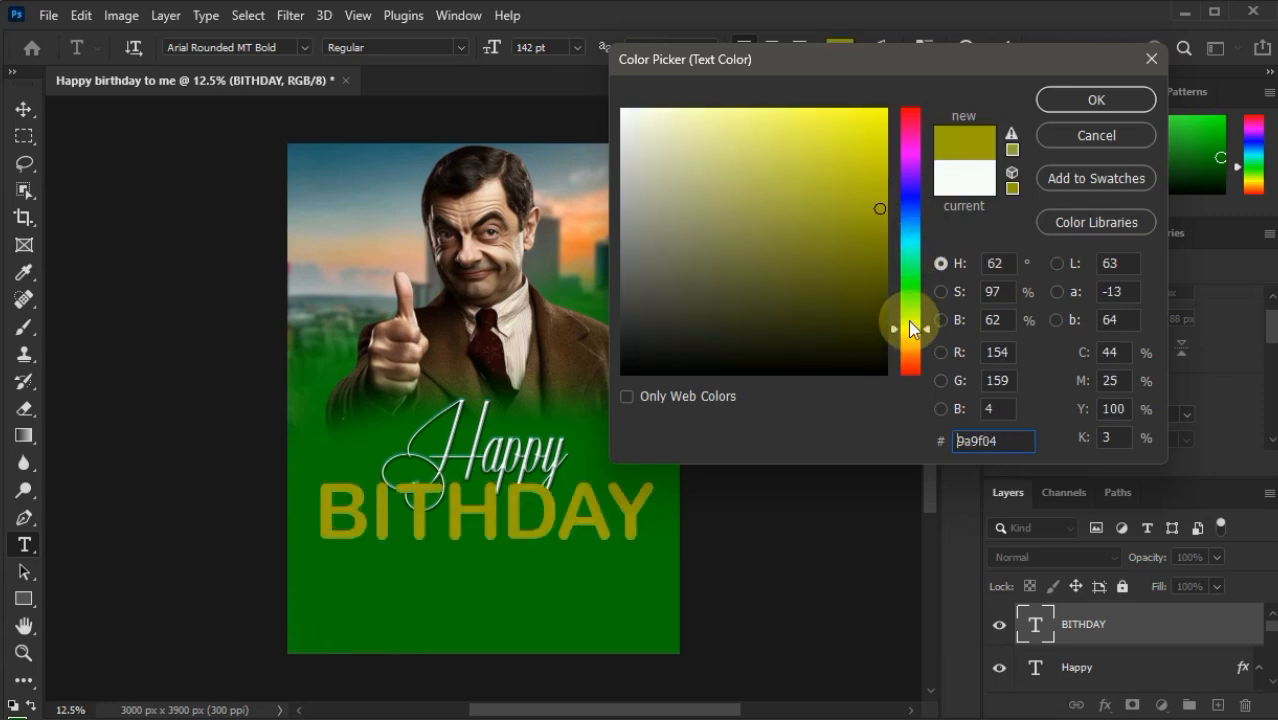
{"action": "left_click", "coordinate": [910, 322]}
{"action": "left_click", "coordinate": [908, 331]}
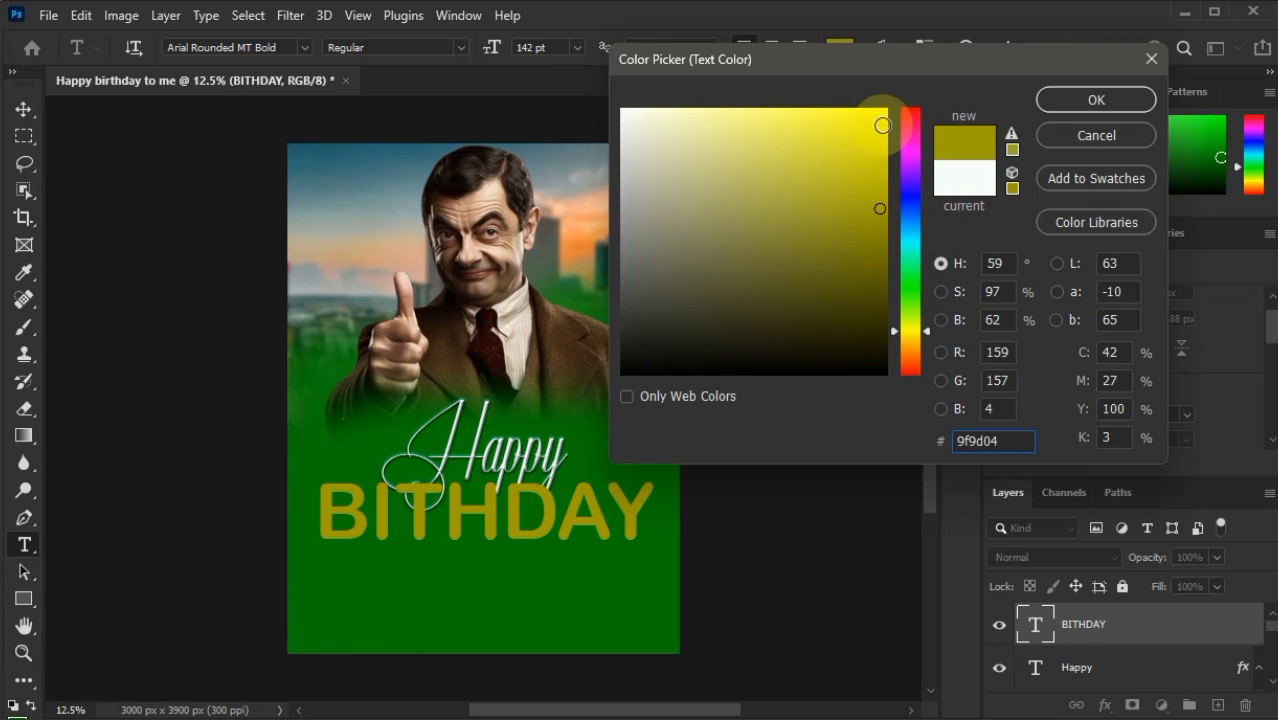
{"action": "left_click", "coordinate": [882, 125]}
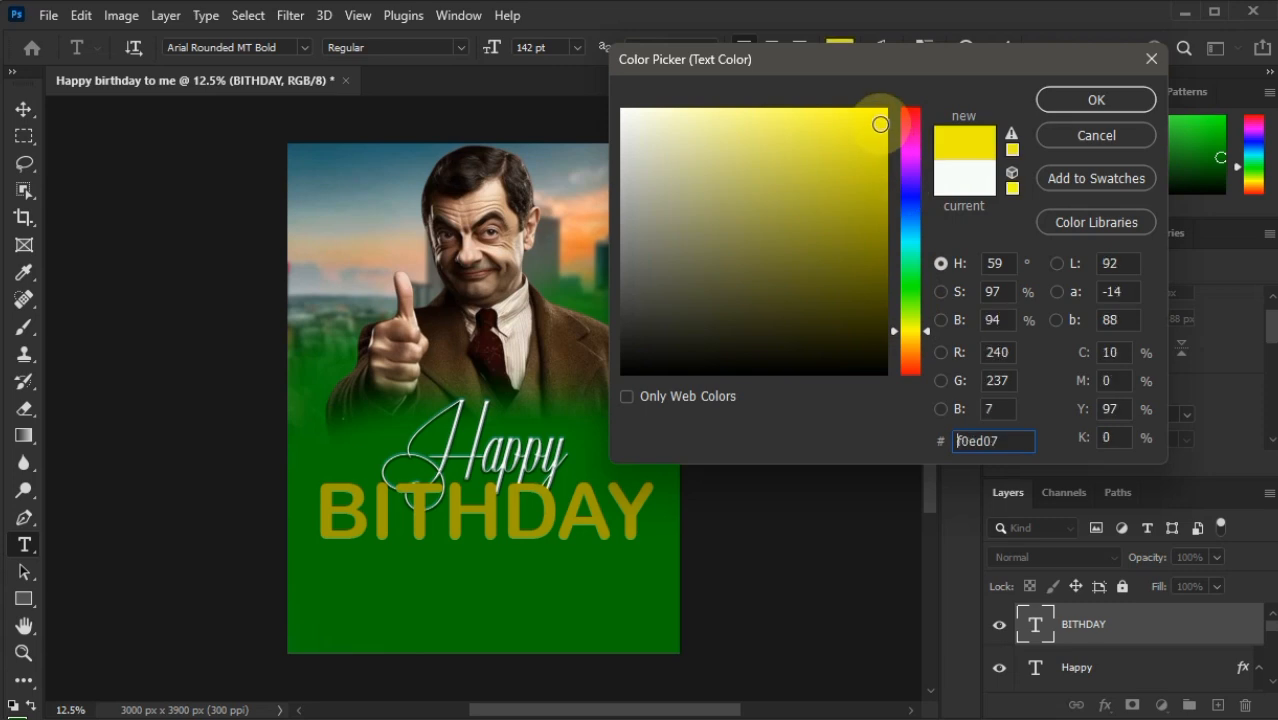
{"action": "left_click", "coordinate": [1064, 103]}
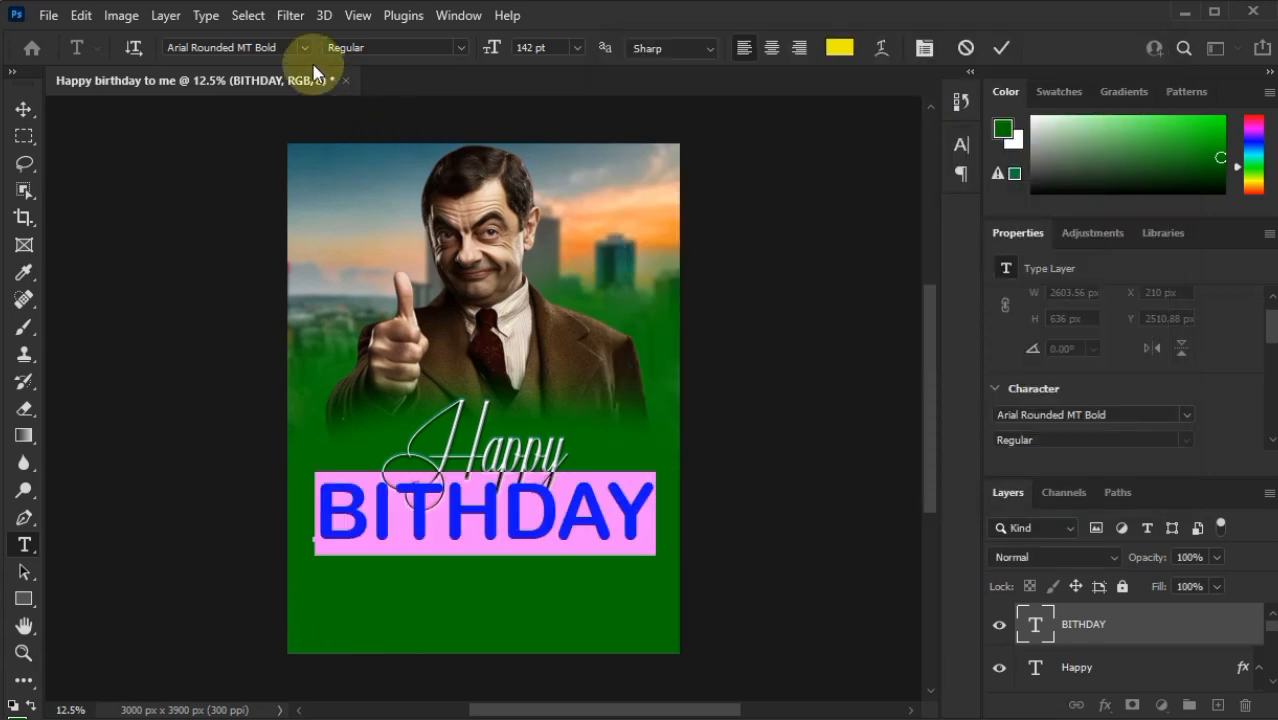
Change the "BITHDAY" text font to AardvarkBold and reposition it lower, centred clear of "Happy".
{"action": "left_click", "coordinate": [1187, 418]}
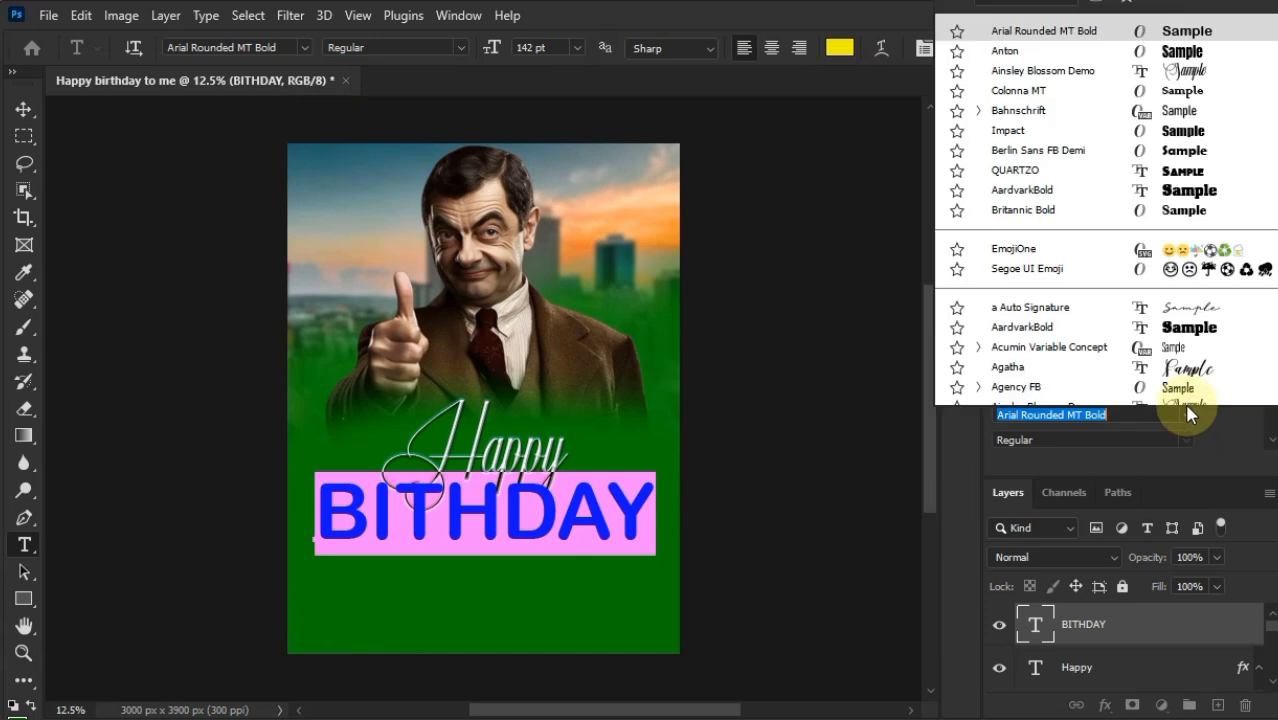
{"action": "left_click", "coordinate": [1175, 188]}
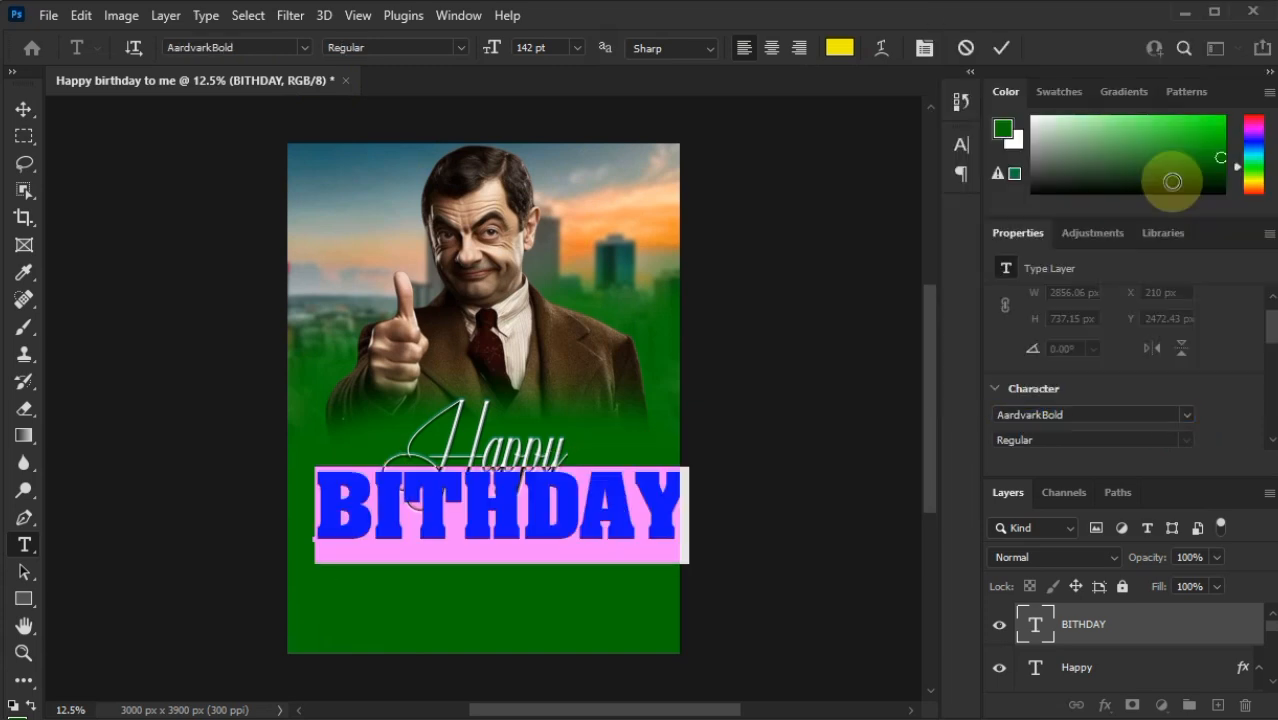
{"action": "left_click", "coordinate": [1003, 46]}
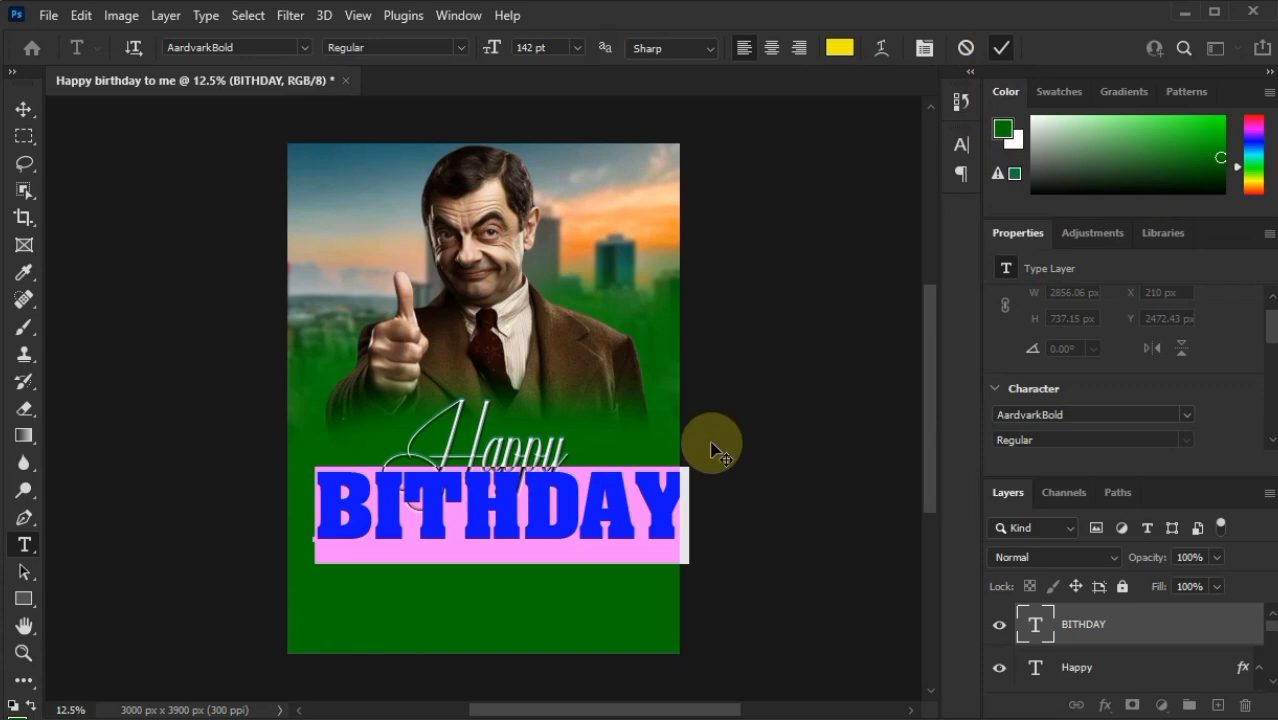
{"action": "key", "text": "v"}
{"action": "left_click_drag", "start_coordinate": [547, 534], "coordinate": [528, 560]}
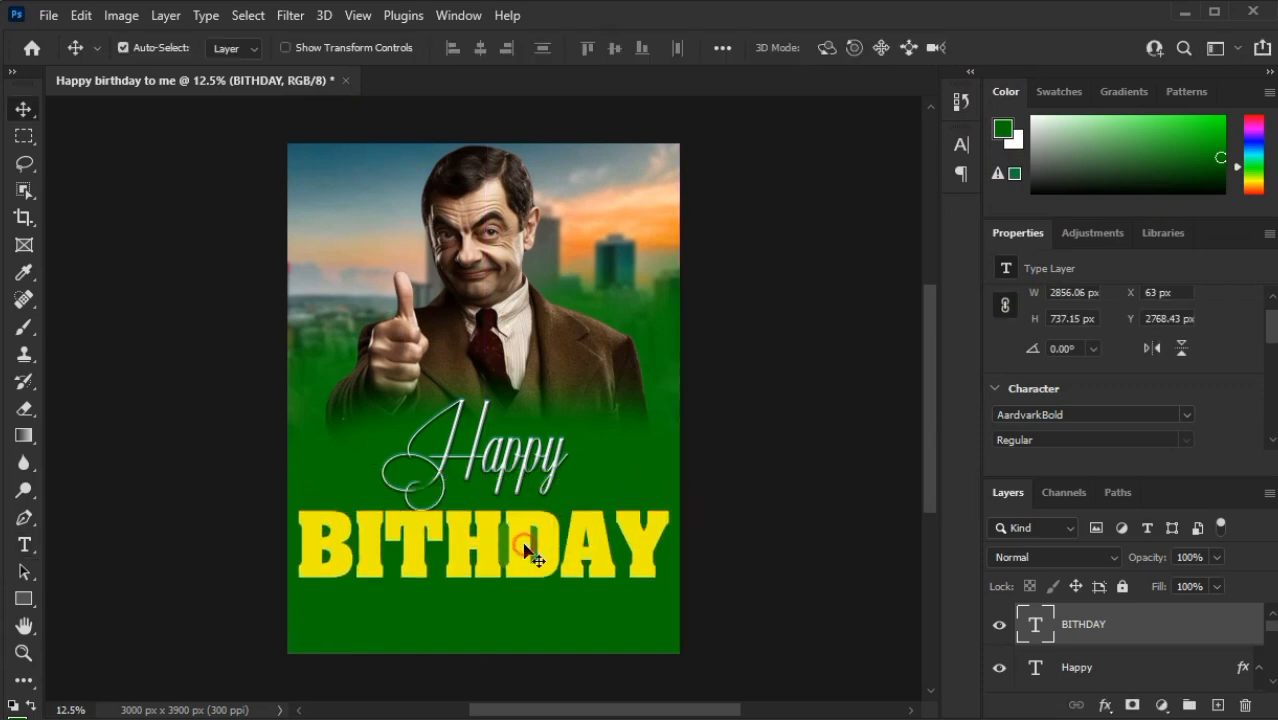
Correct the spelling of the yellow text to "BIRTHDAY" by inserting the missing R.
{"action": "double_click", "coordinate": [421, 562]}
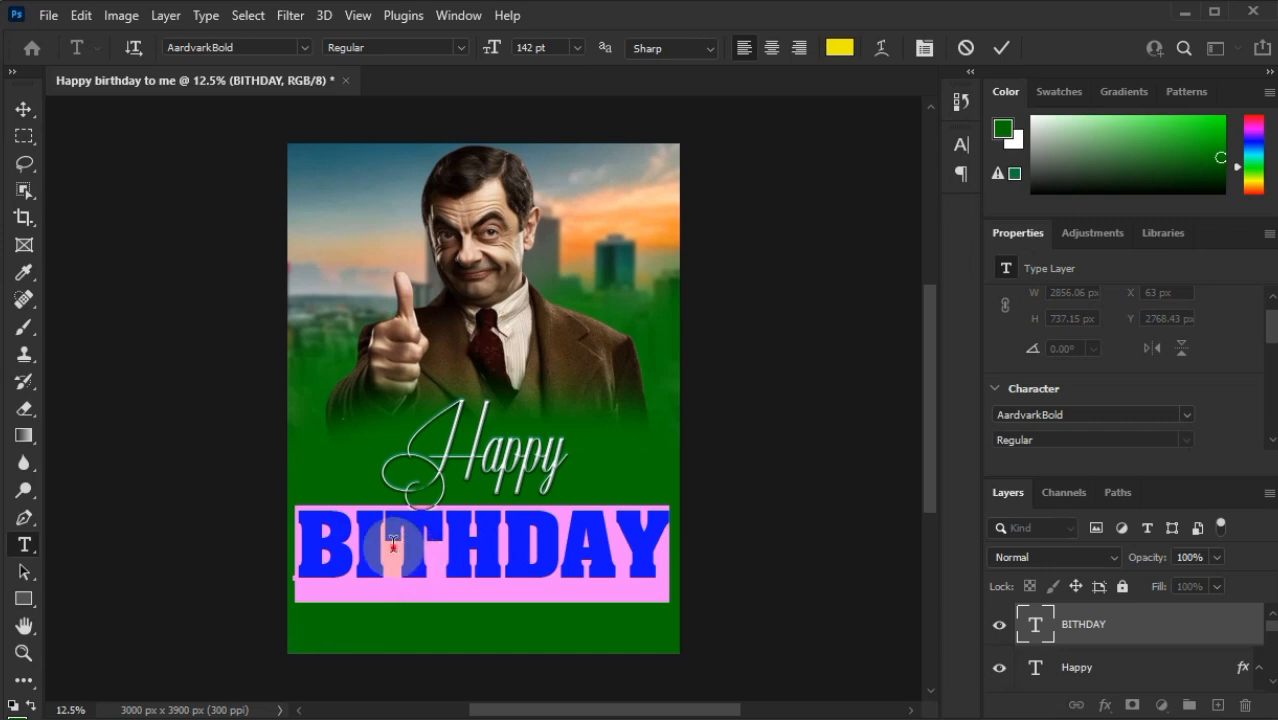
{"action": "left_click", "coordinate": [393, 545]}
{"action": "type", "text": "R"}
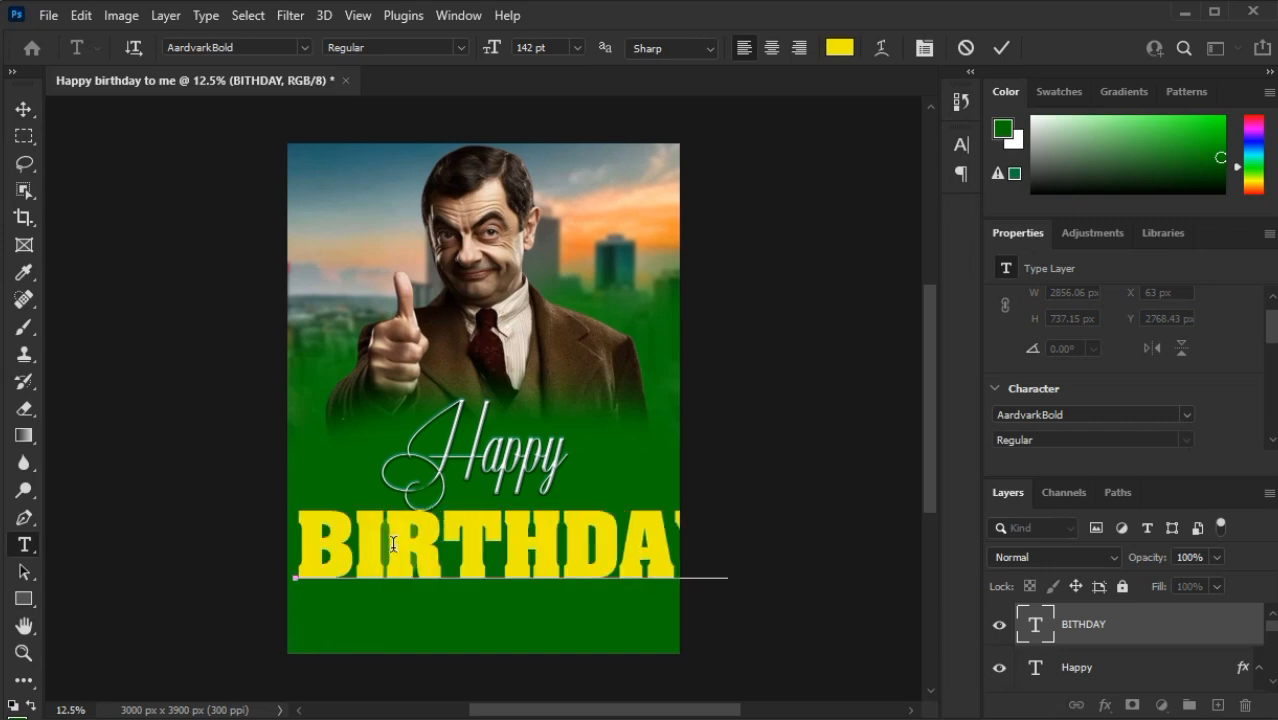
Set the "BIRTHDAY" text size to 122 pt and move the text up closer beneath "Happy".
{"action": "key", "text": "ctrl+a"}
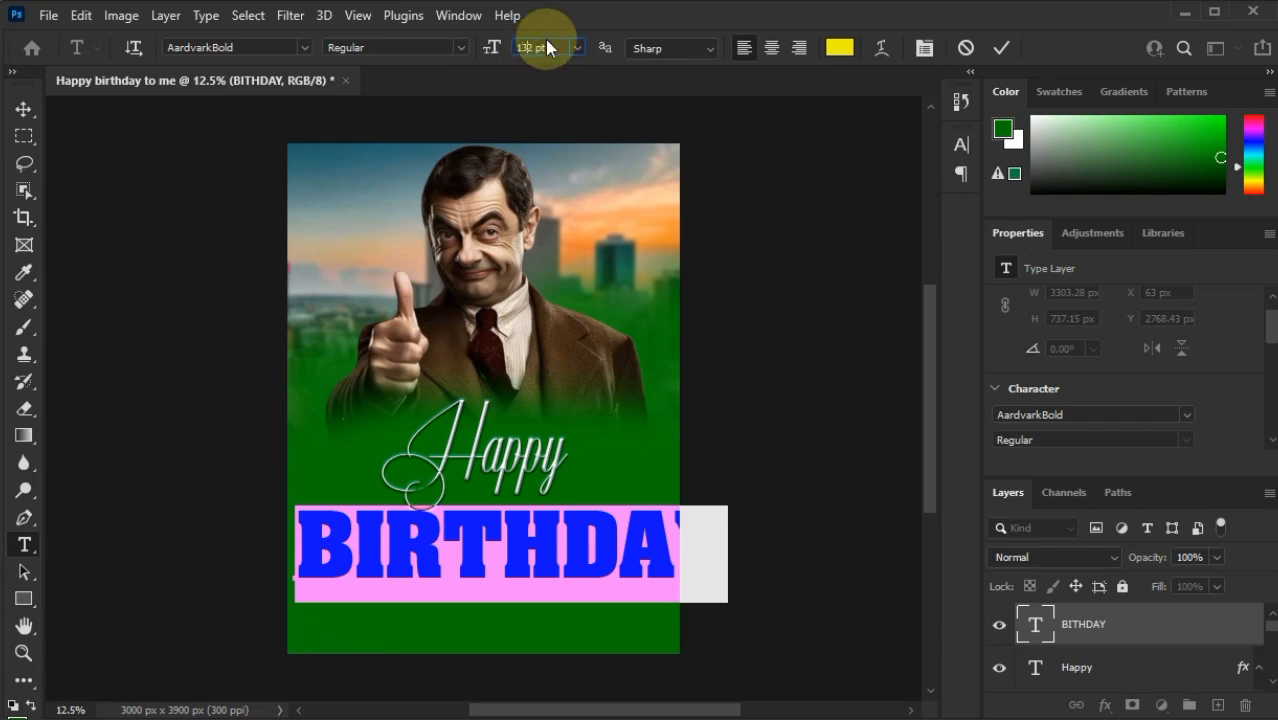
{"action": "key", "text": "Return"}
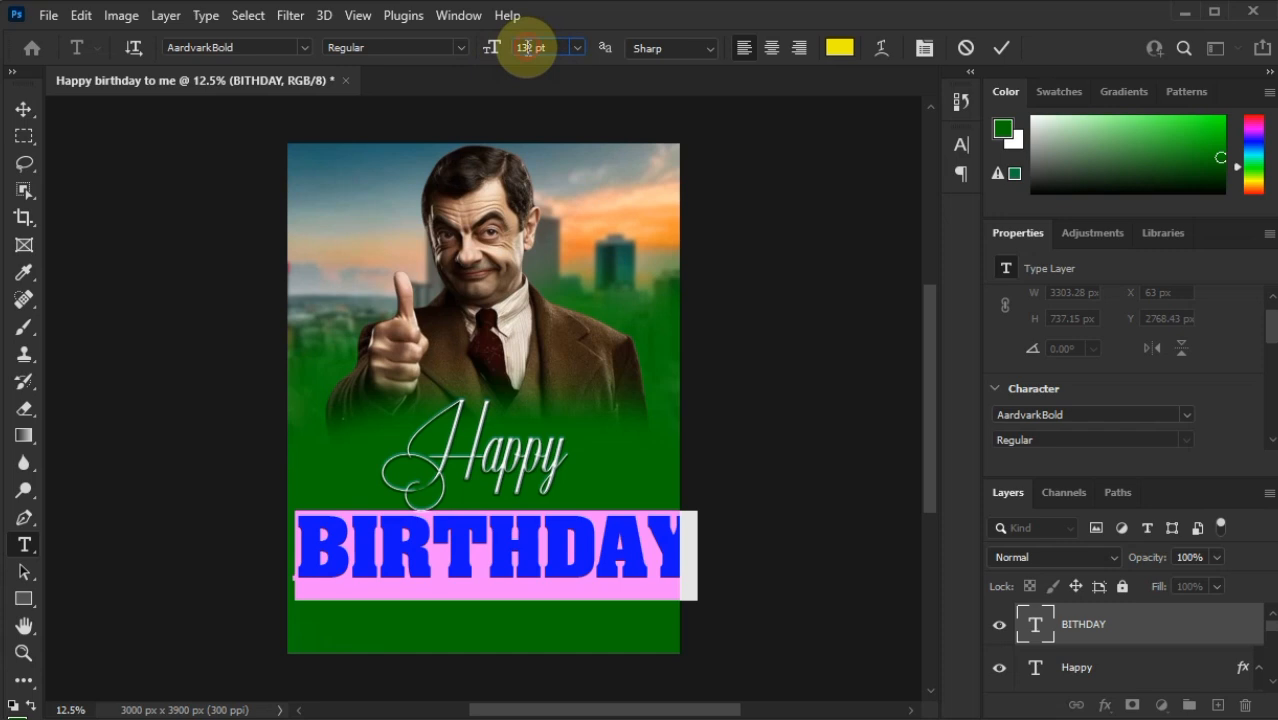
{"action": "key", "text": "Return"}
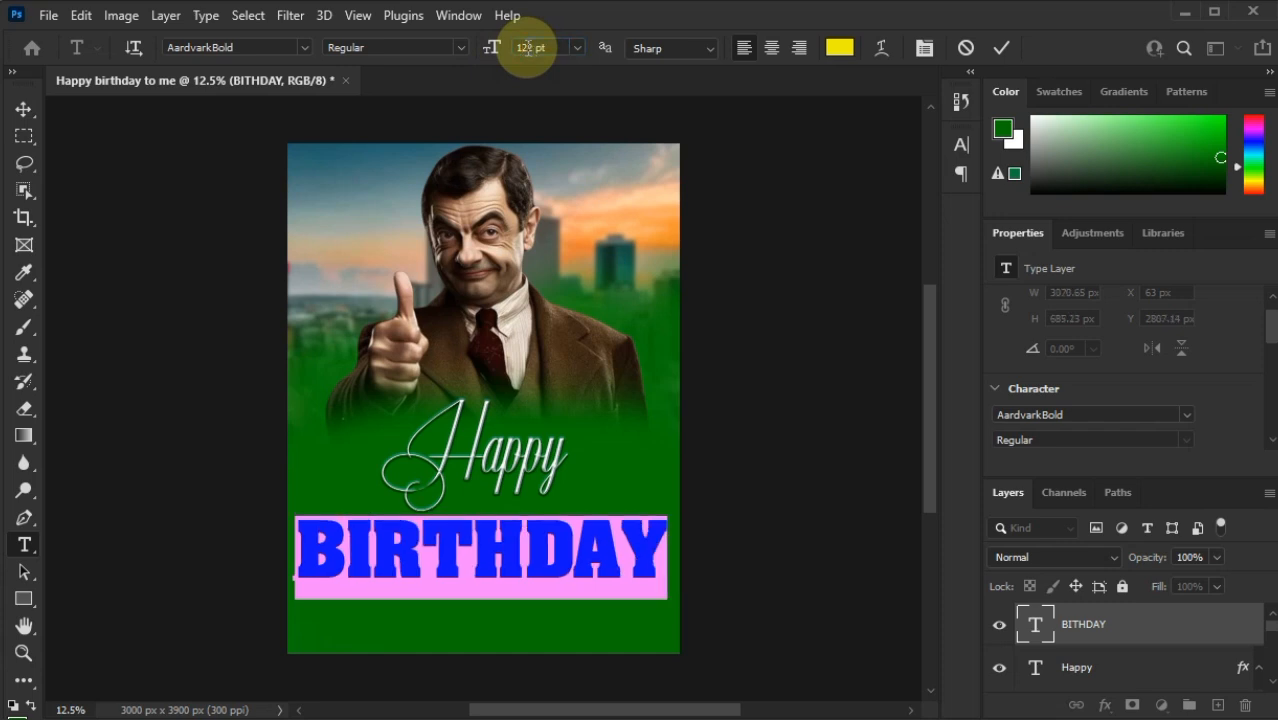
{"action": "left_click", "coordinate": [1009, 47]}
{"action": "key", "text": "v"}
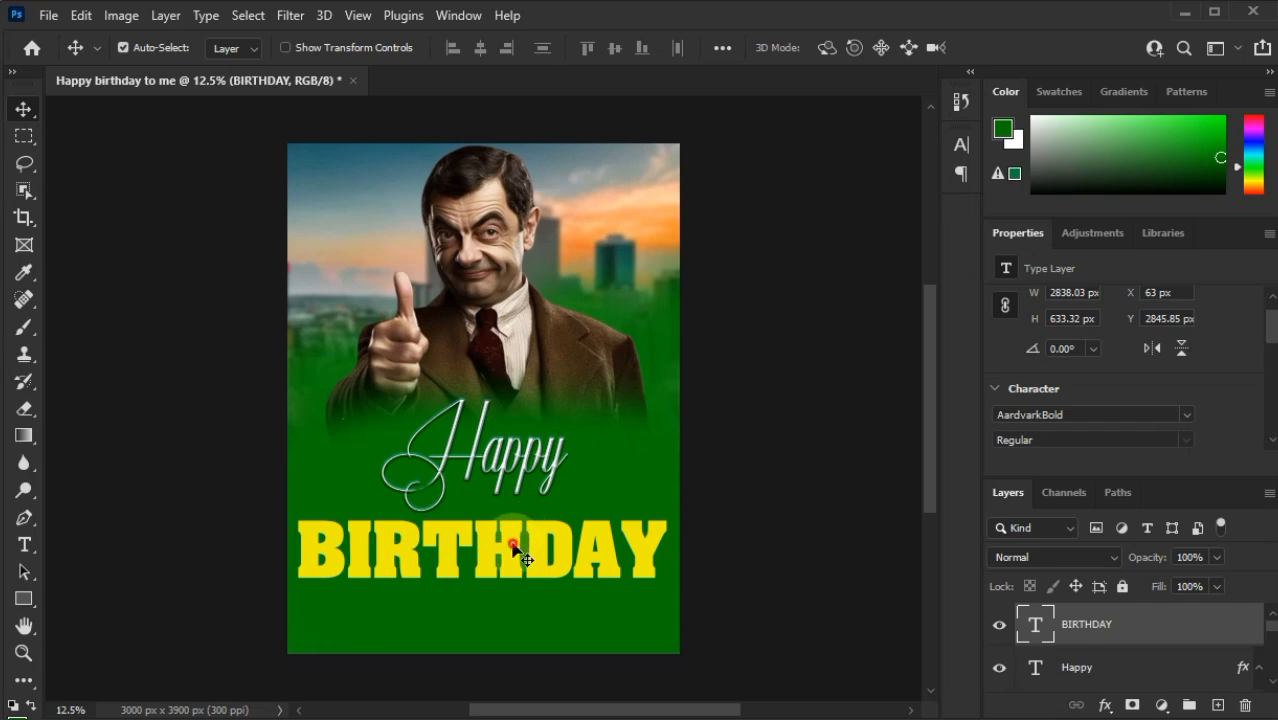
{"action": "left_click_drag", "start_coordinate": [512, 545], "coordinate": [513, 533]}
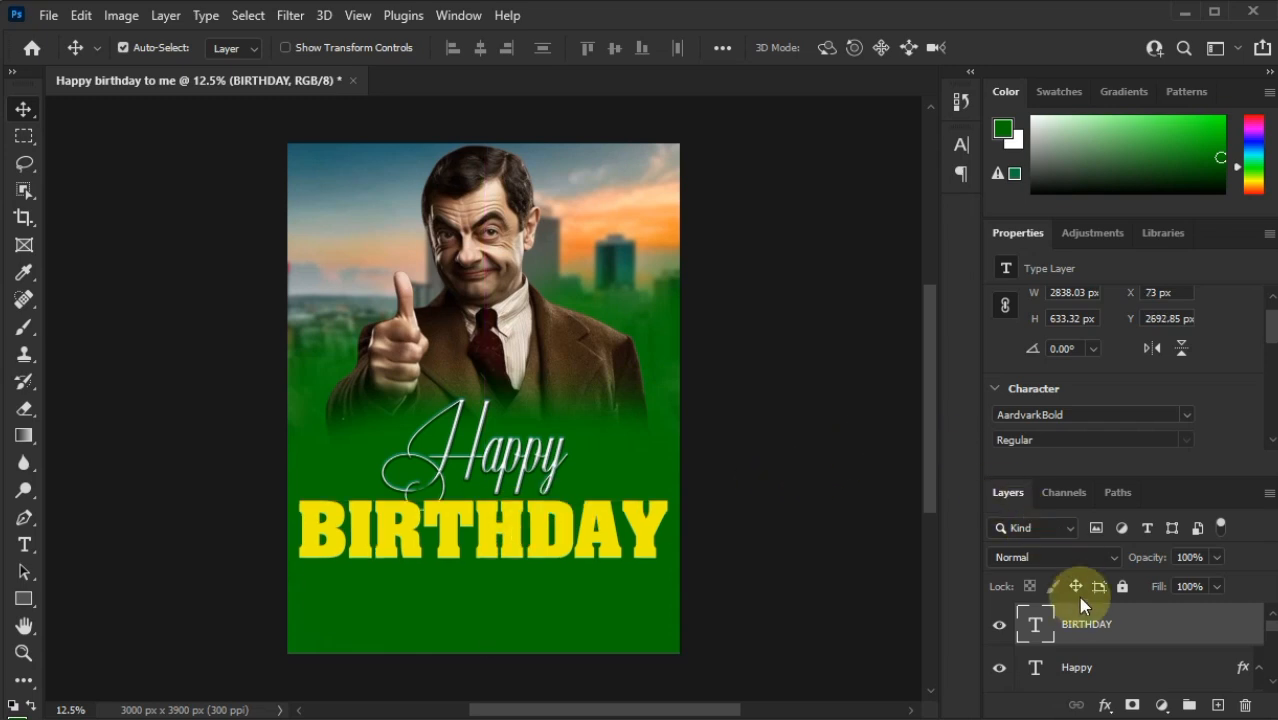
Stack the "Happy" layer above the "BIRTHDAY" layer and select the "BIRTHDAY" layer.
{"action": "left_click_drag", "start_coordinate": [1098, 622], "coordinate": [1124, 618]}
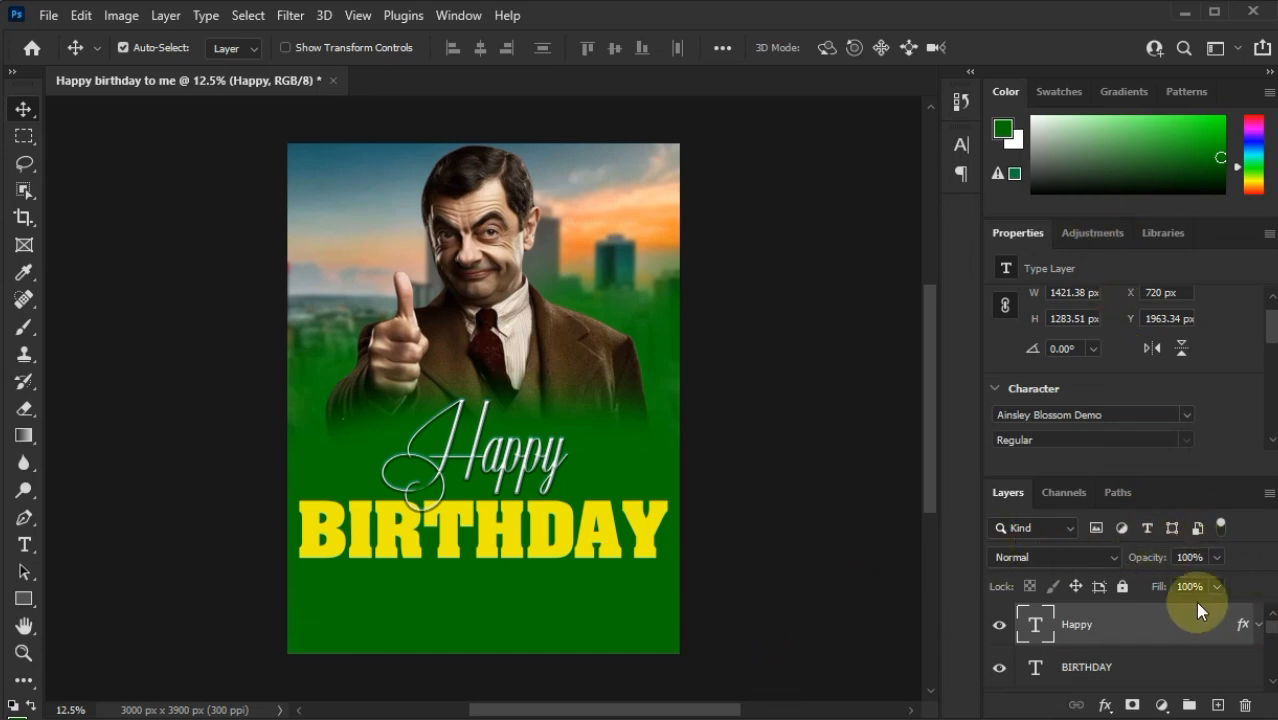
{"action": "left_click", "coordinate": [1130, 679]}
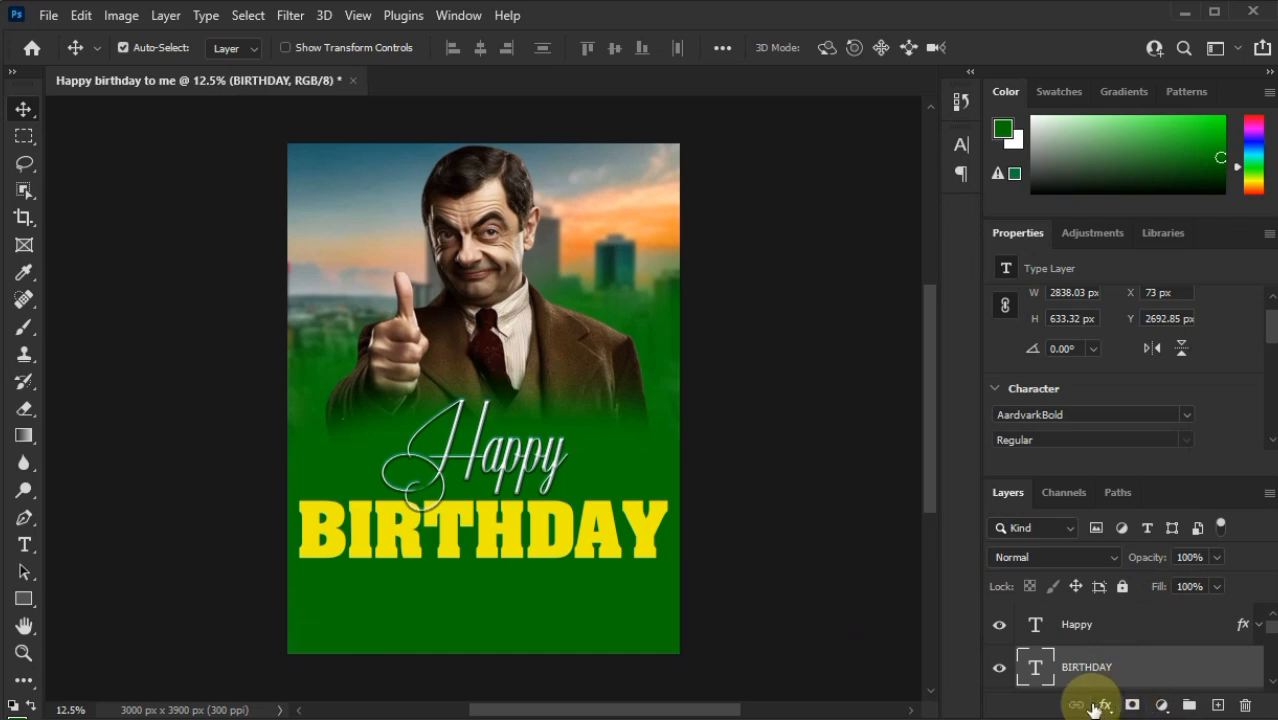
Apply an Emboss-style Bevel & Emboss effect with its Contour option enabled to the "BIRTHDAY" layer.
{"action": "left_click", "coordinate": [1105, 705]}
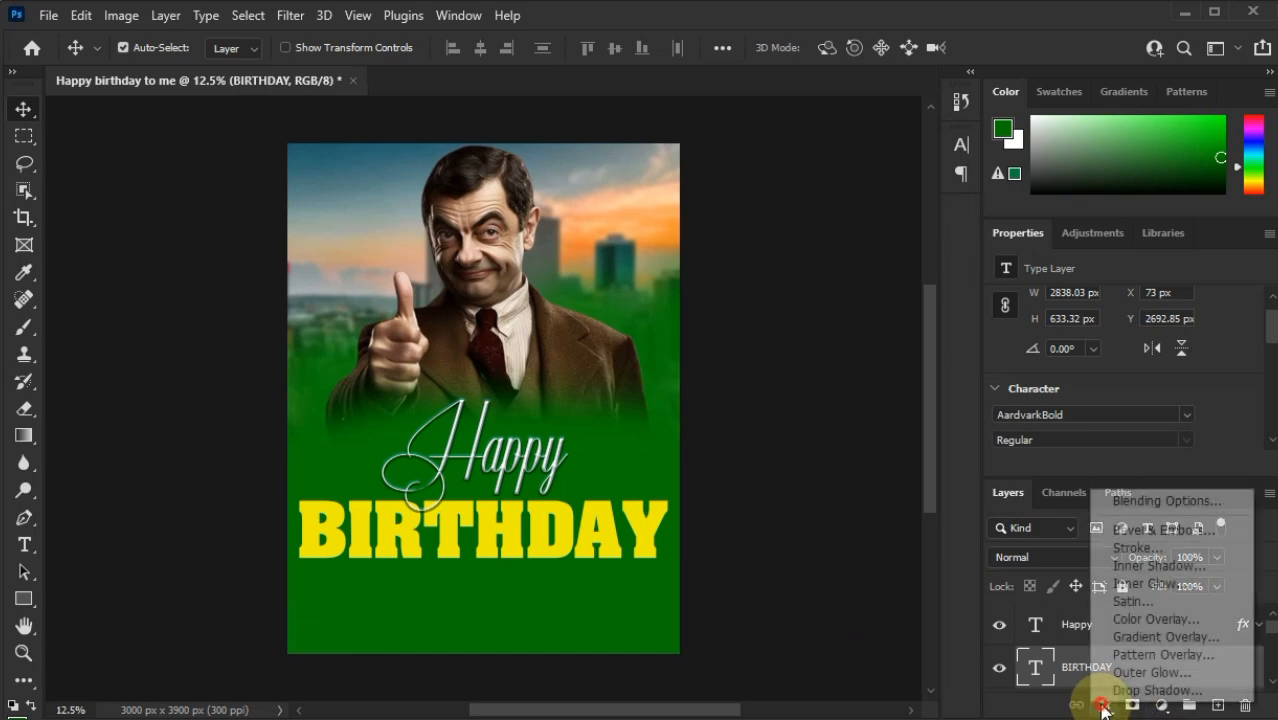
{"action": "left_click", "coordinate": [1118, 536]}
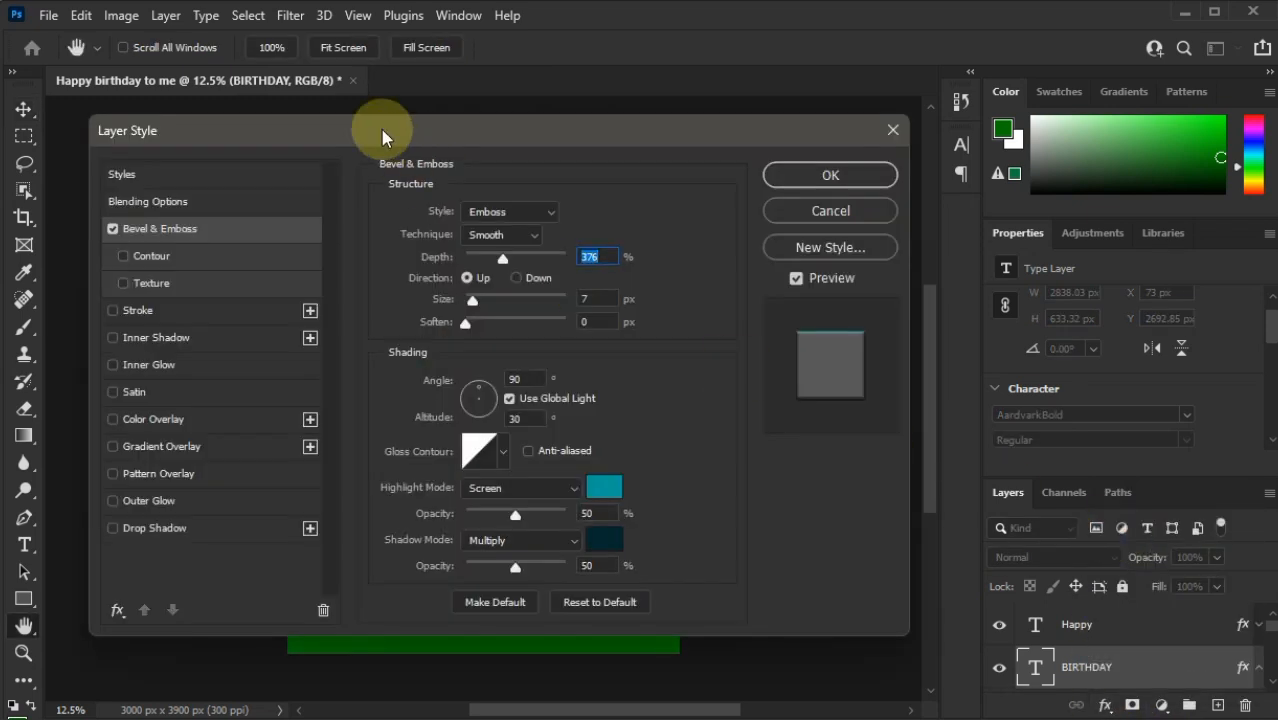
{"action": "left_click_drag", "start_coordinate": [415, 142], "coordinate": [883, 291]}
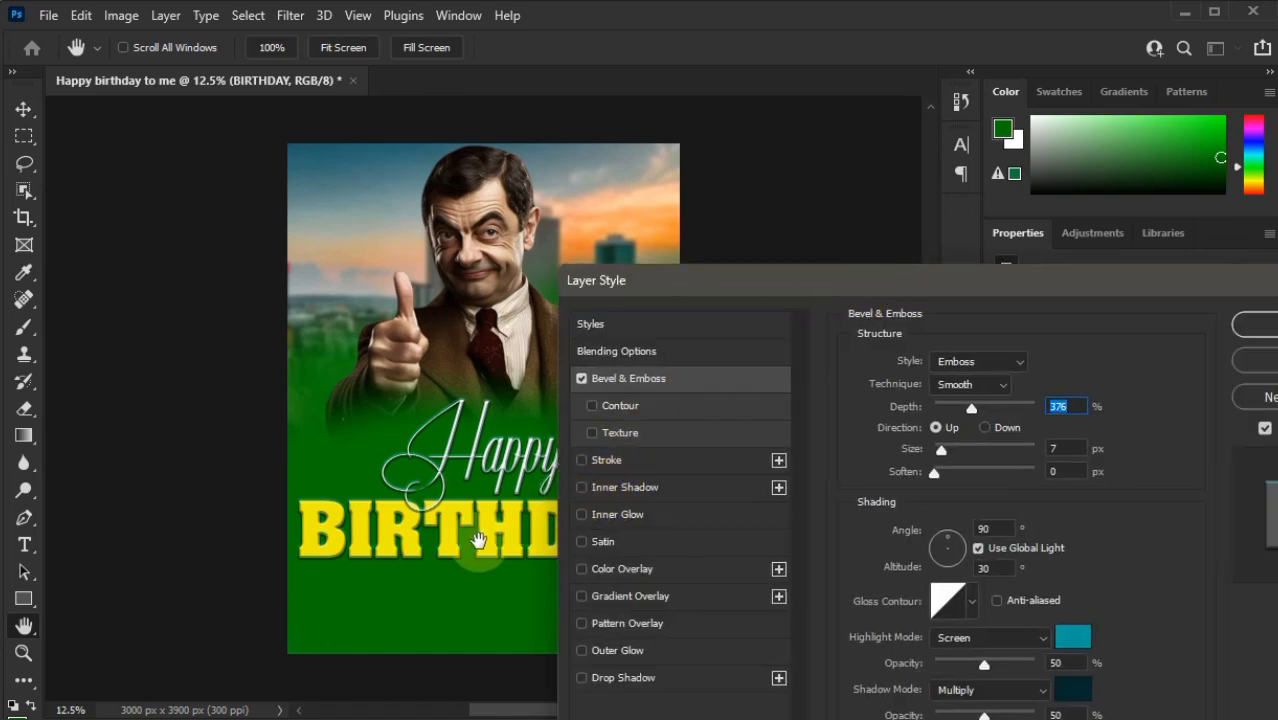
{"action": "left_click", "coordinate": [600, 408]}
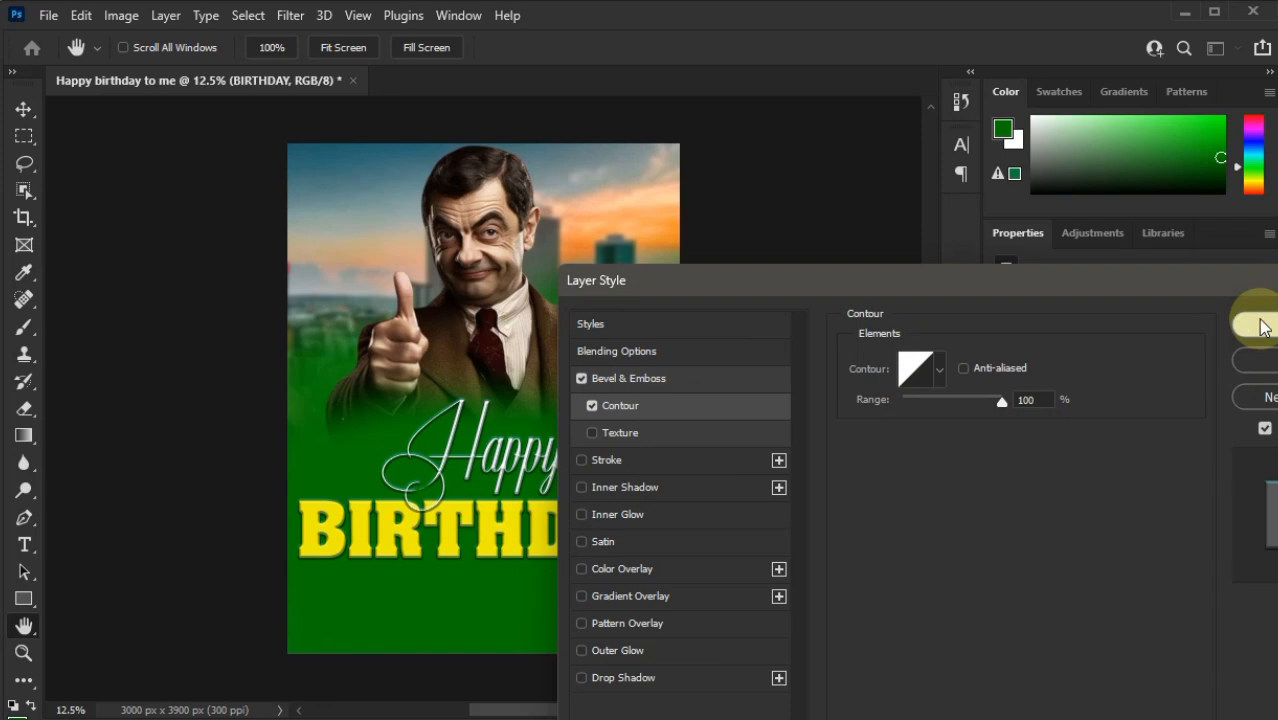
{"action": "key", "text": "Return"}
Move the "BIRTHDAY" text straight up about 72 px so it meets the lower strokes of "Happy".
{"action": "key", "text": "v"}
{"action": "left_click_drag", "start_coordinate": [517, 550], "coordinate": [527, 545]}
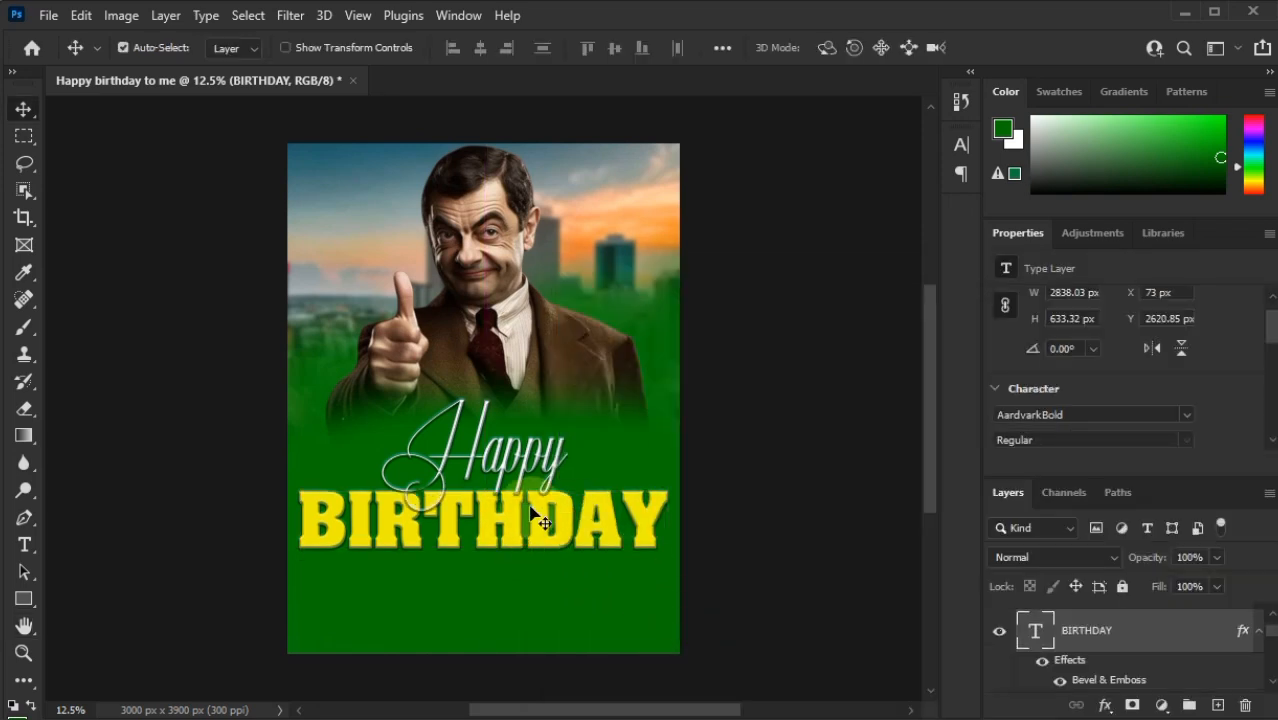
{"action": "left_click", "coordinate": [544, 558]}
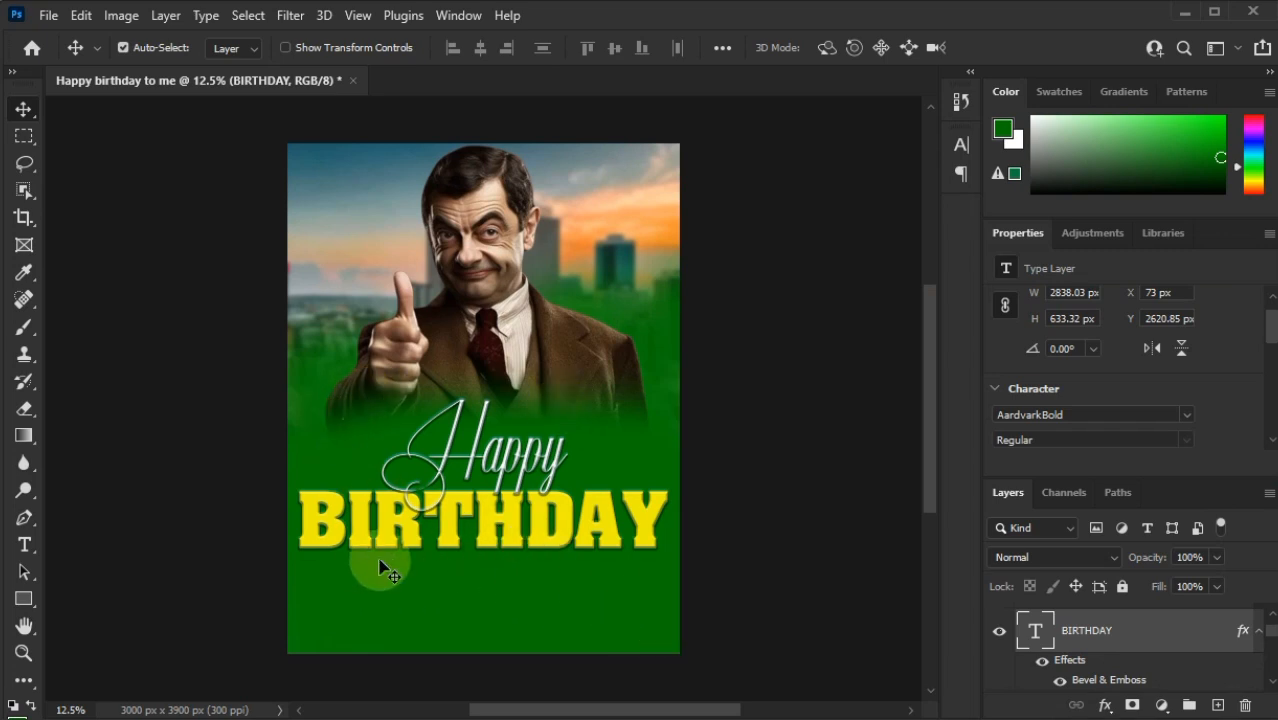
Add a 60 pt text line reading "1 August" beneath "BIRTHDAY".
{"action": "left_click", "coordinate": [20, 545]}
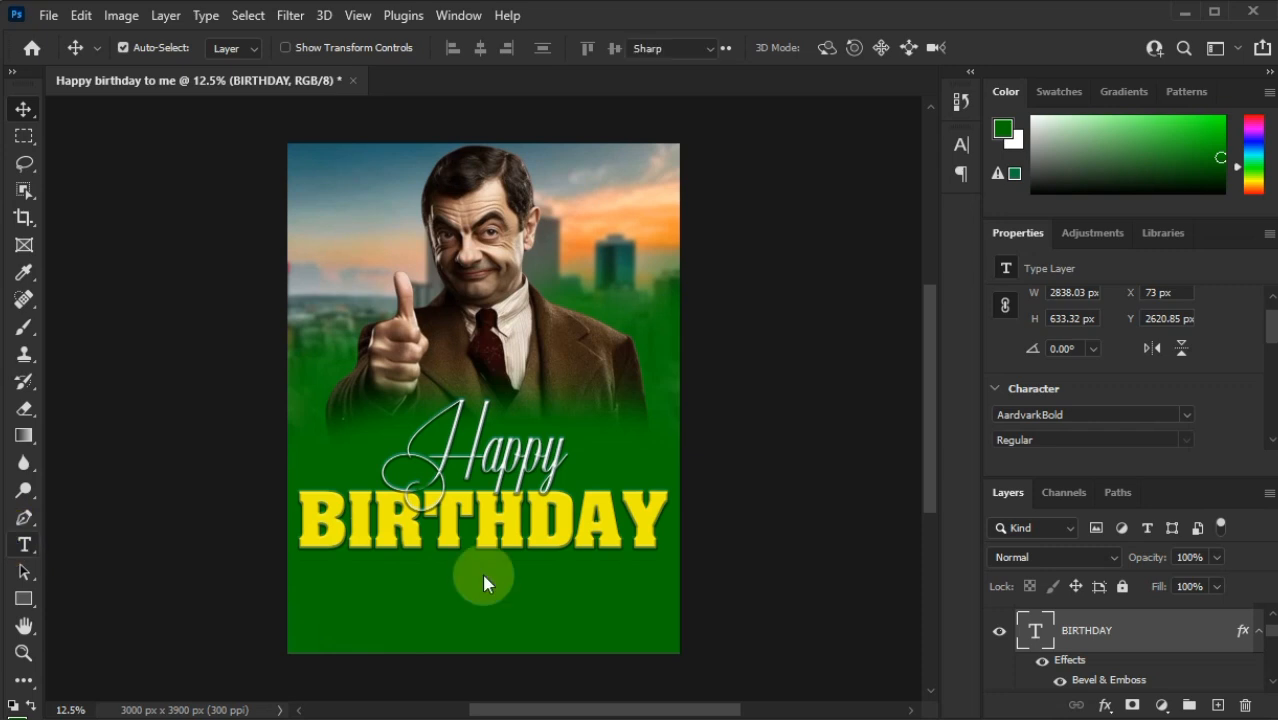
{"action": "left_click", "coordinate": [412, 582]}
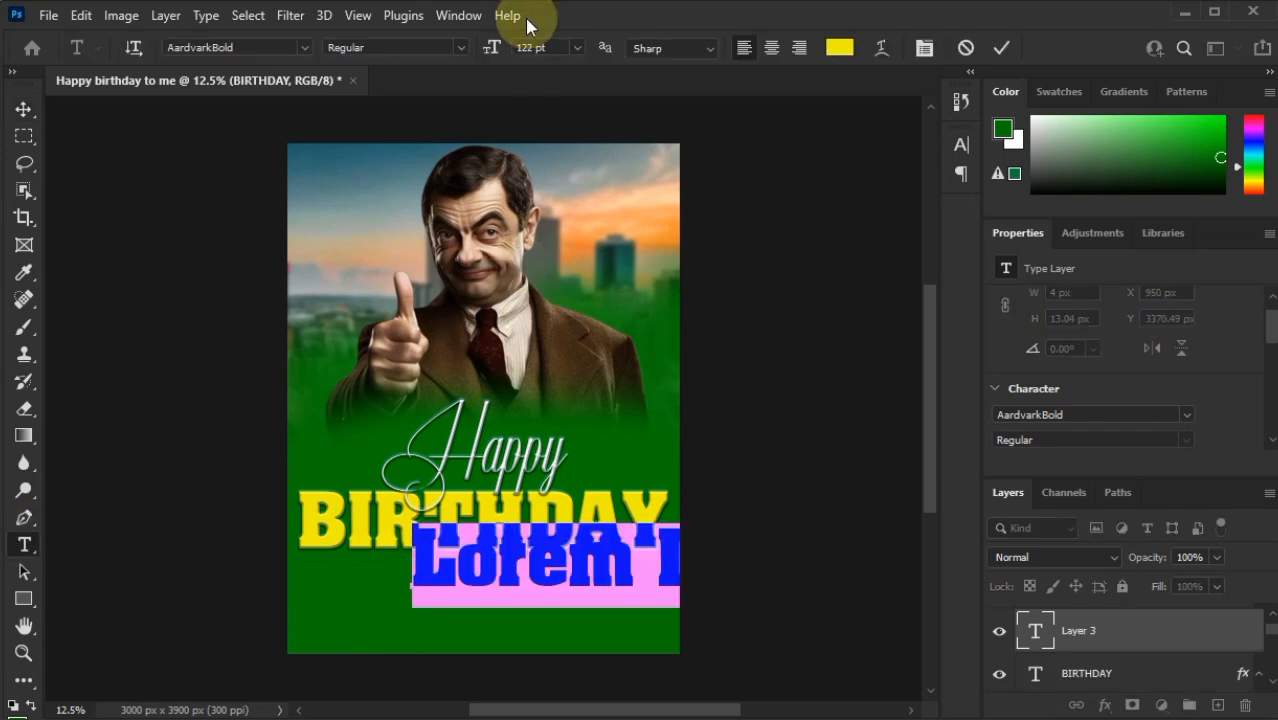
{"action": "left_click", "coordinate": [576, 47]}
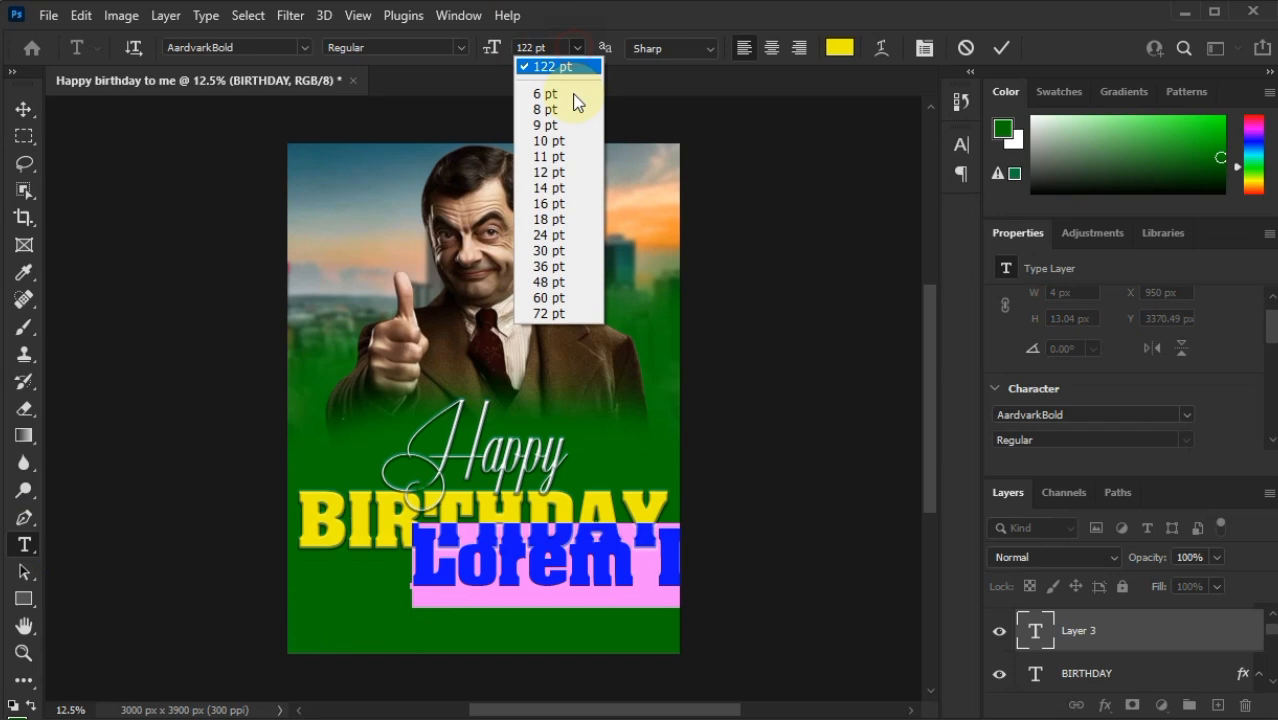
{"action": "left_click", "coordinate": [540, 296]}
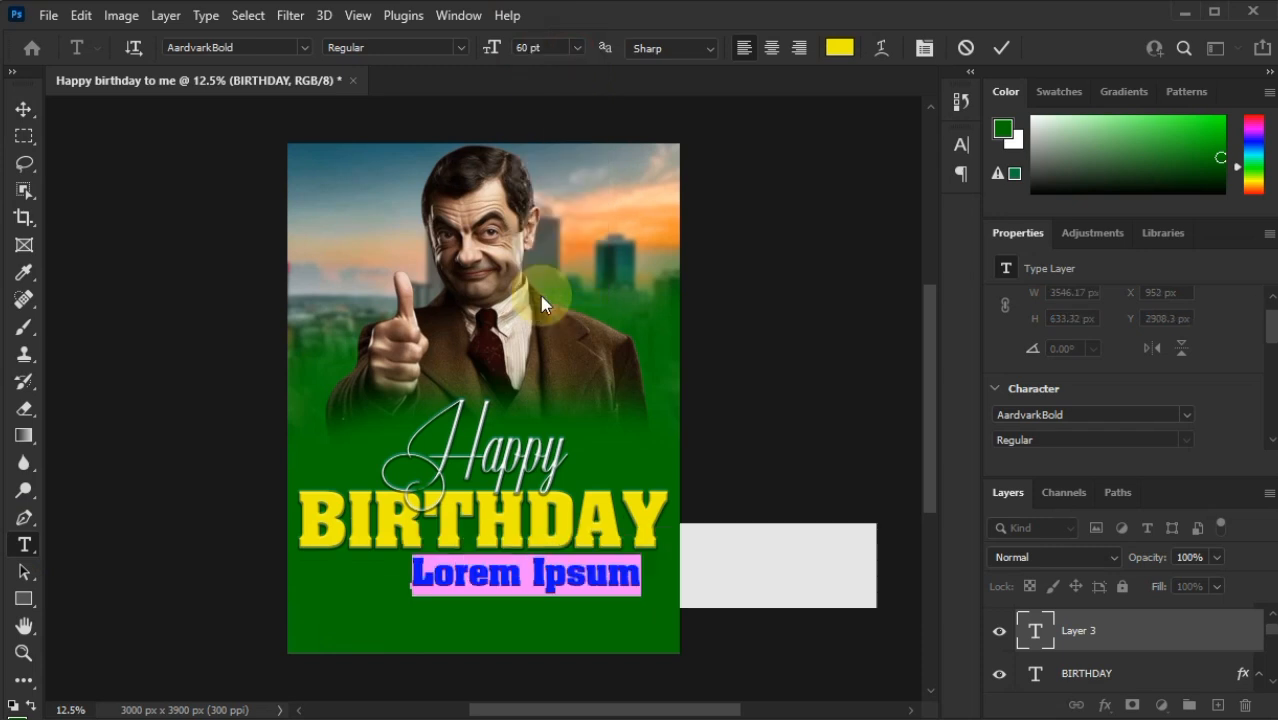
{"action": "type", "text": "I"}
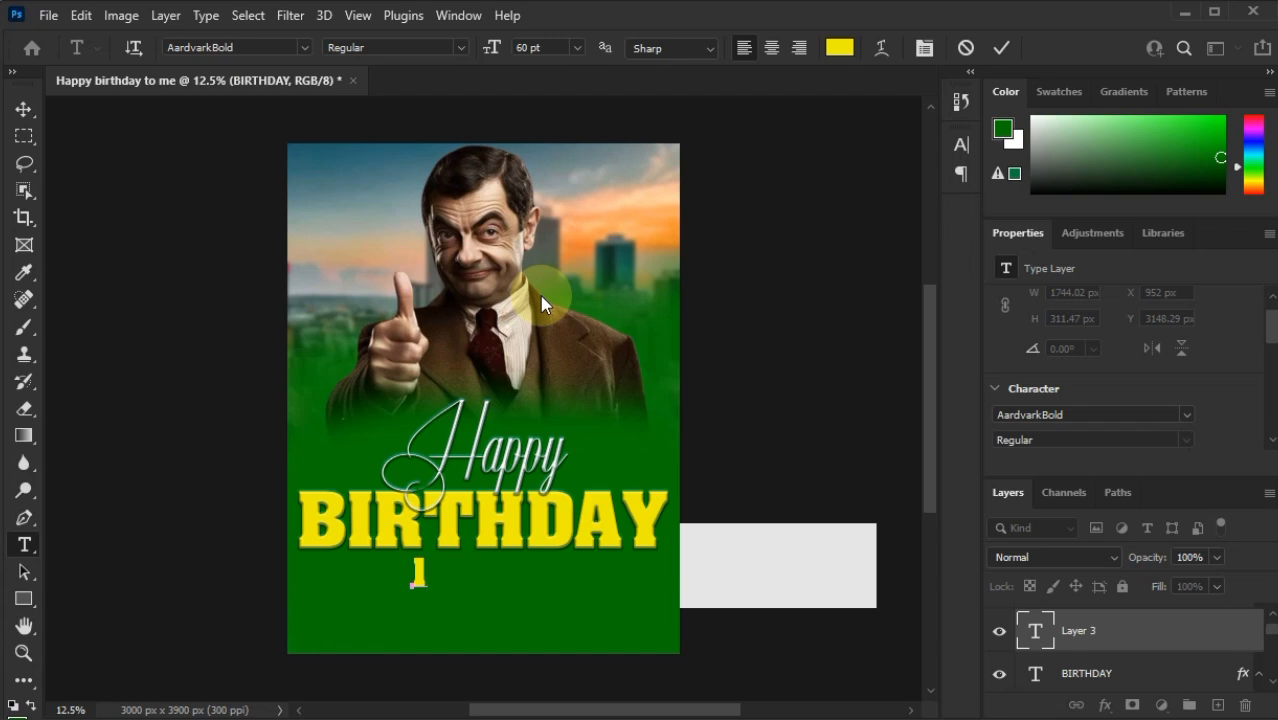
{"action": "type", "text": "ST"}
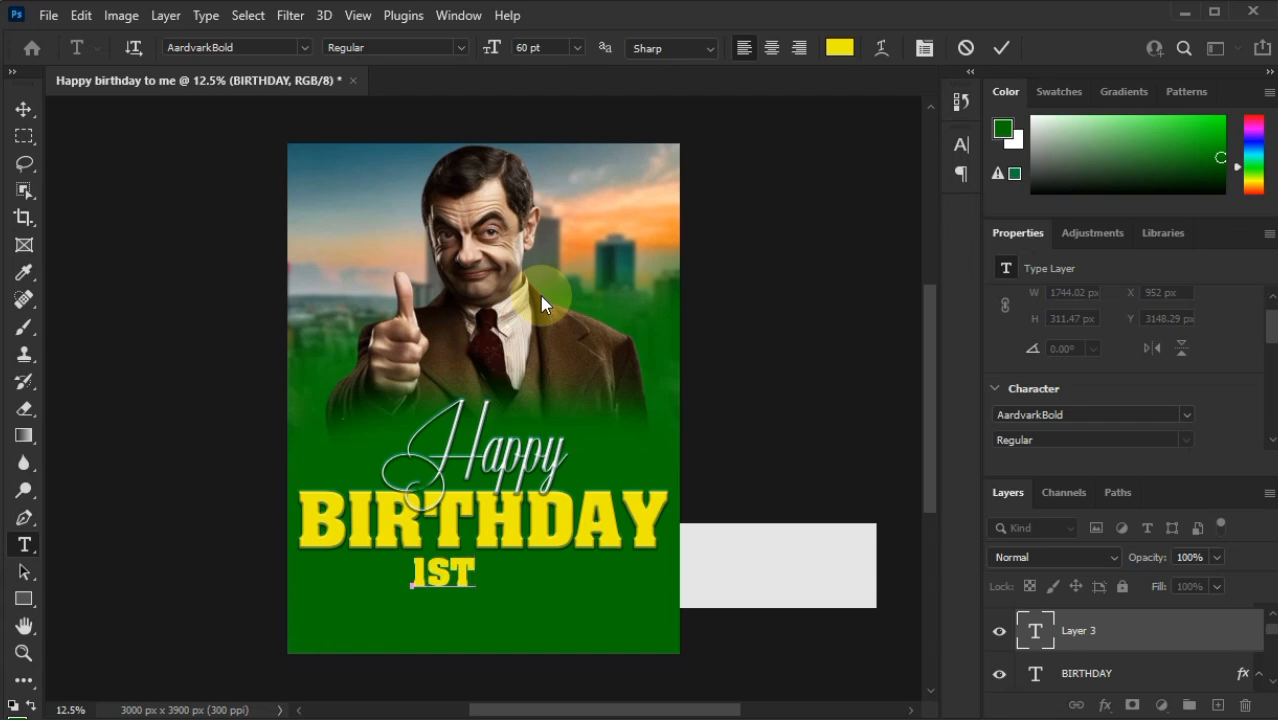
{"action": "key", "text": "BackSpace"}
{"action": "key", "text": "BackSpace"}
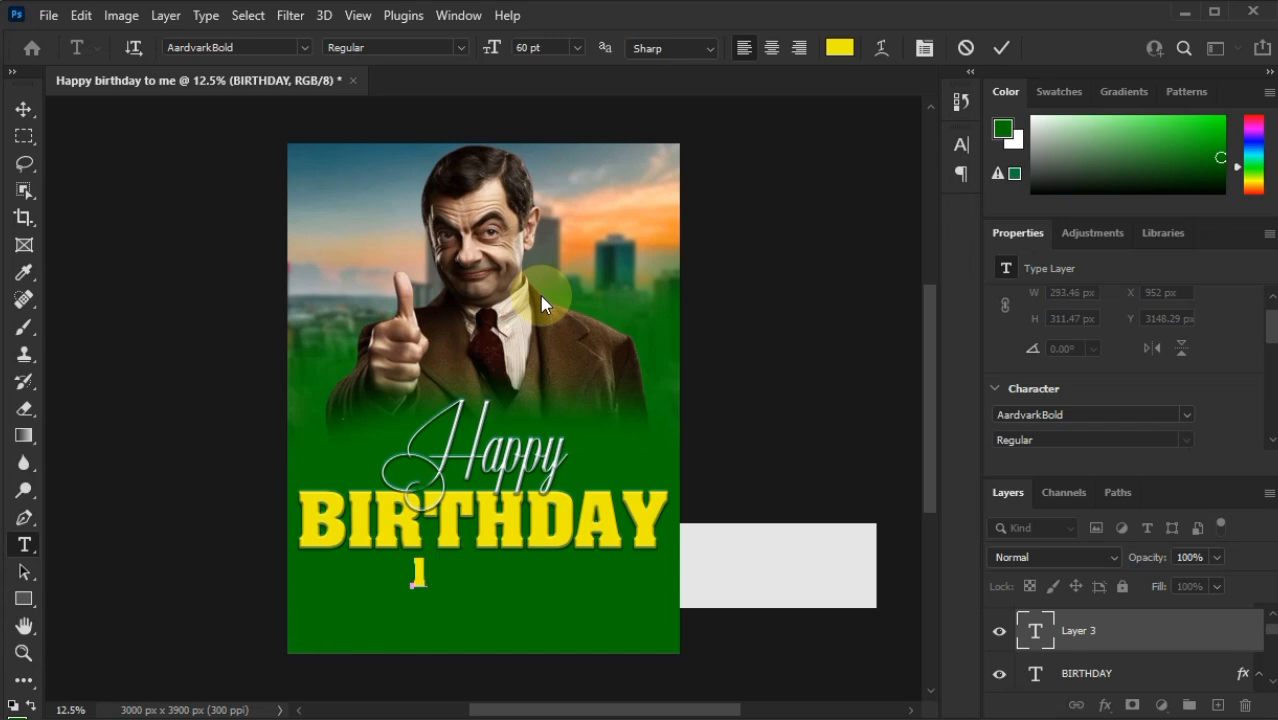
{"action": "type", "text": "a"}
{"action": "key", "text": "BackSpace"}
{"action": "type", "text": "Aug"}
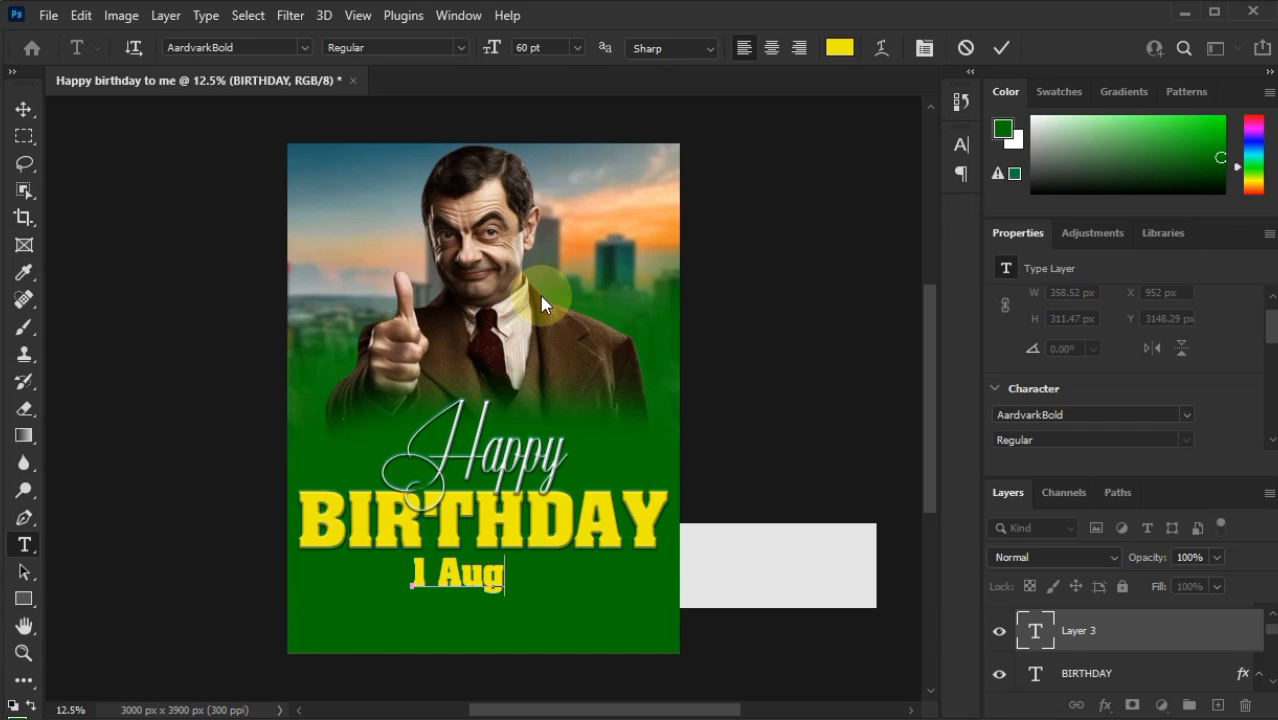
{"action": "type", "text": "ust"}
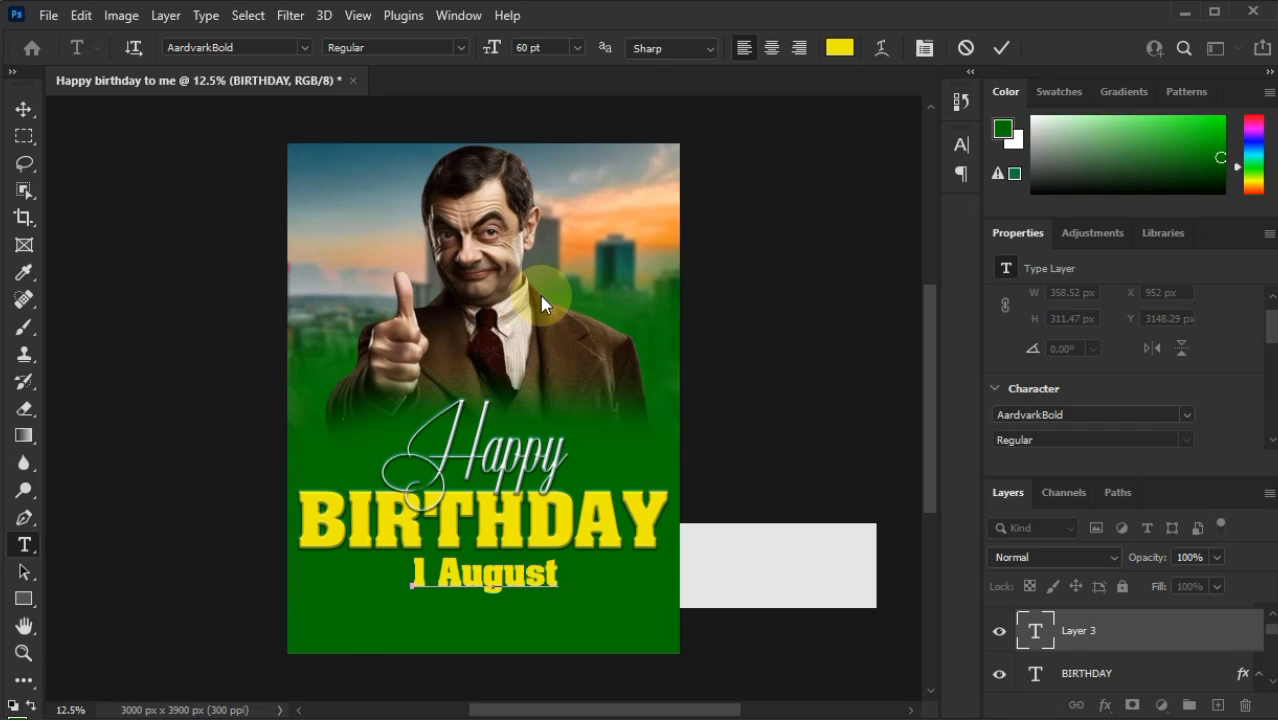
Set the "1 August" text to 36 pt in the Arial Rounded MT Bold font.
{"action": "key", "text": "ctrl+a"}
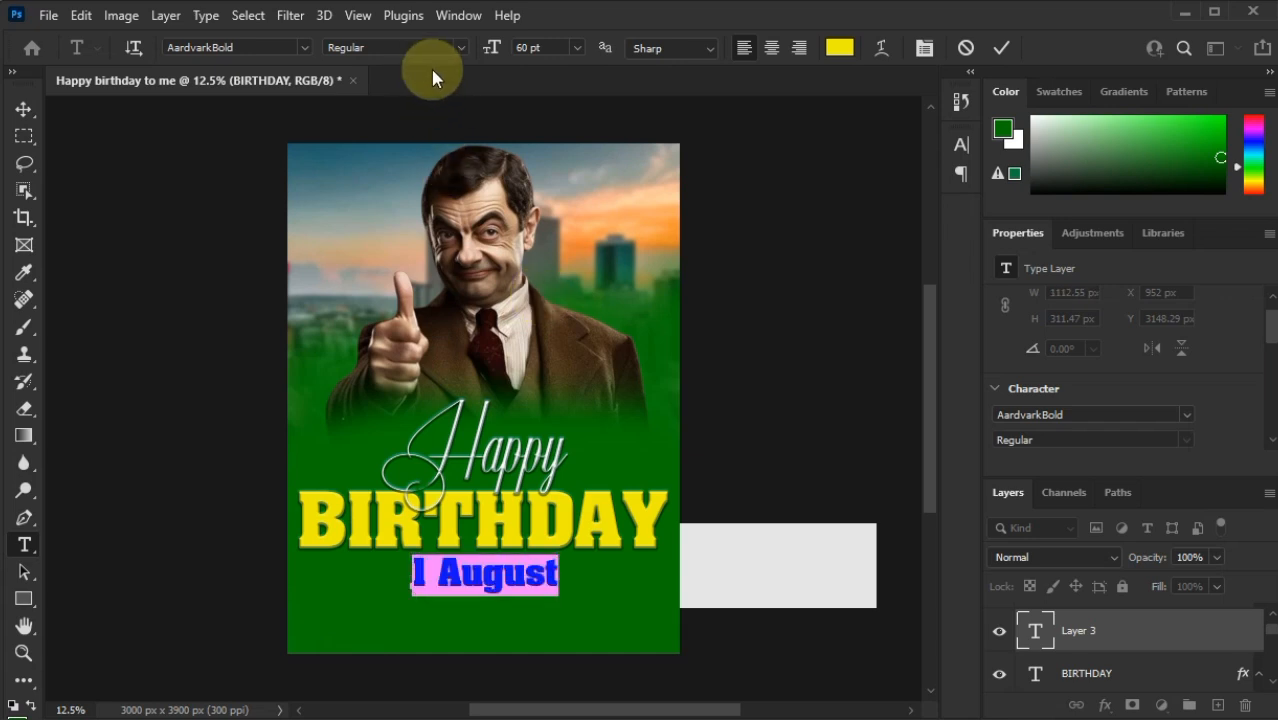
{"action": "left_click", "coordinate": [577, 47]}
{"action": "left_click", "coordinate": [526, 267]}
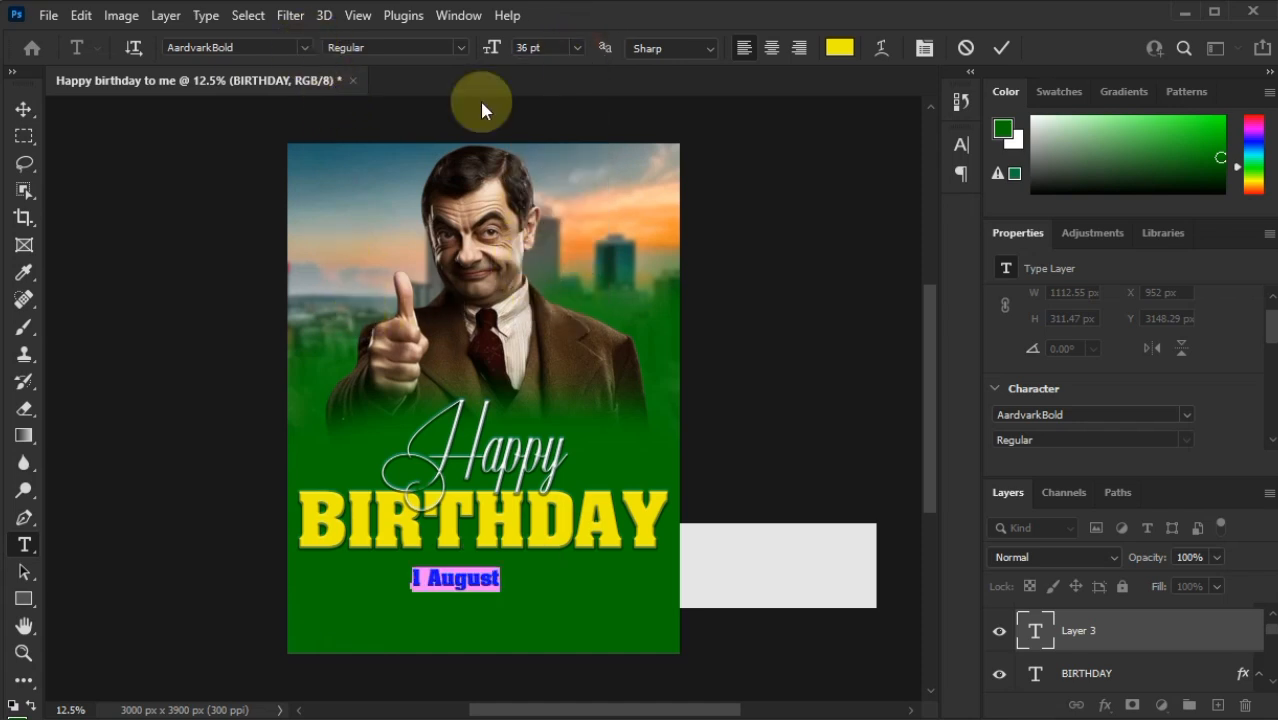
{"action": "left_click", "coordinate": [1185, 414]}
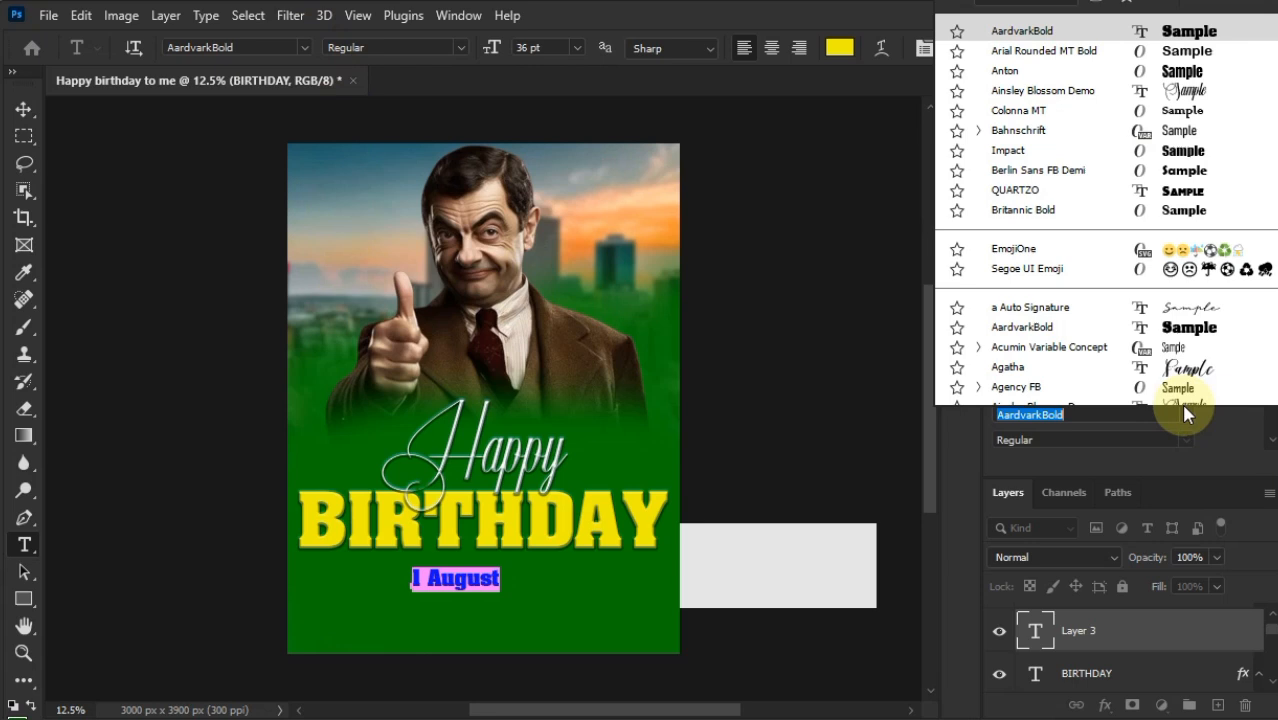
{"action": "left_click", "coordinate": [1183, 40]}
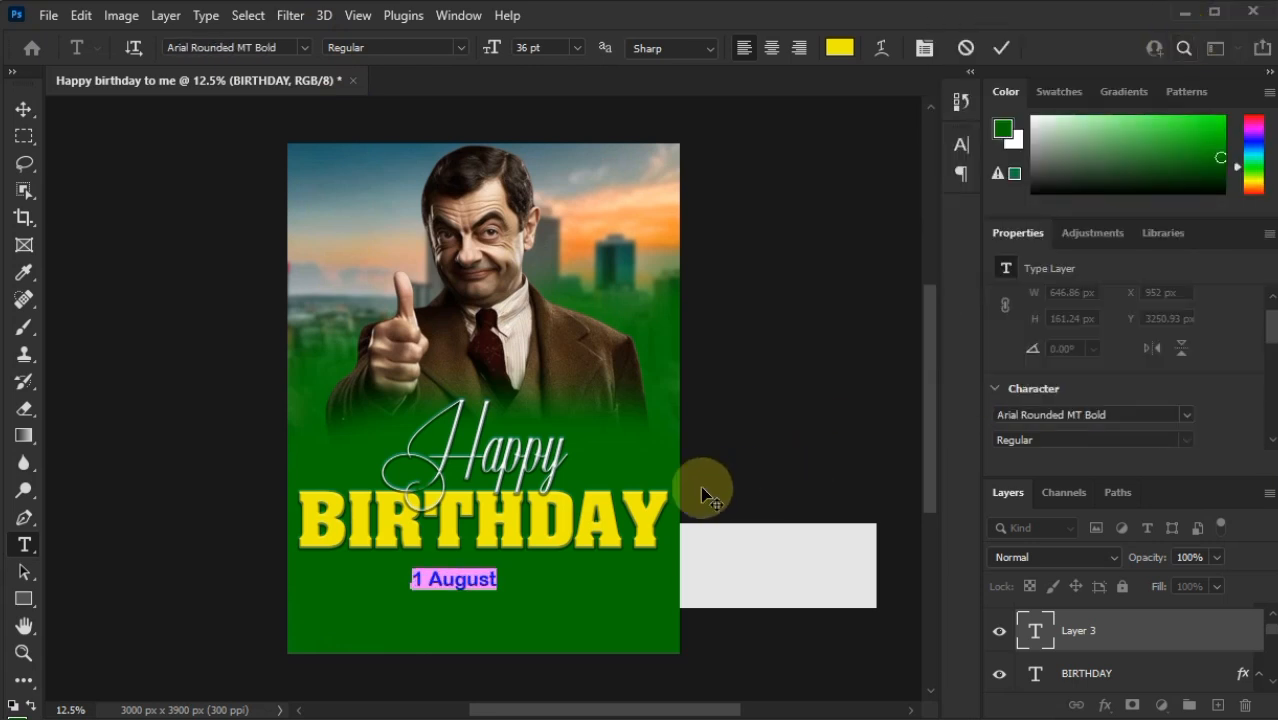
{"action": "left_click", "coordinate": [1000, 50]}
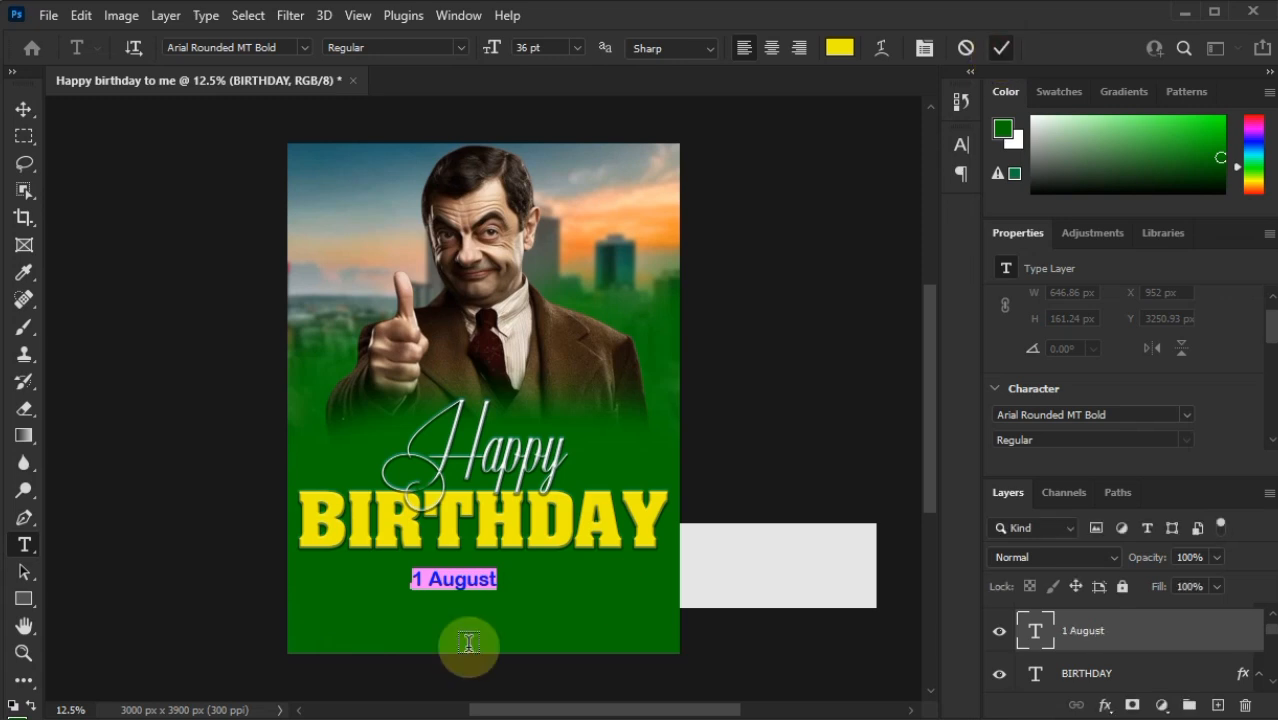
Insert an extra space between "1" and "August" and recolour the date text to near-white fbfbf9.
{"action": "left_click", "coordinate": [425, 576]}
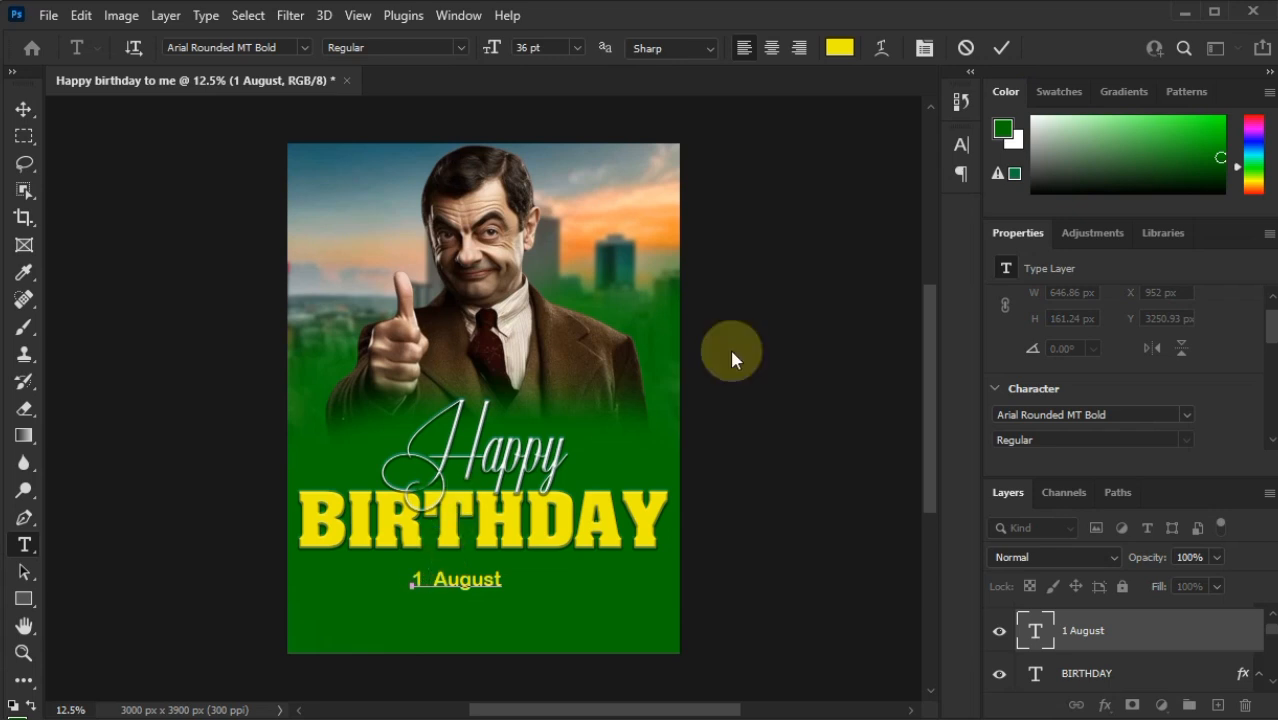
{"action": "key", "text": "ctrl+a"}
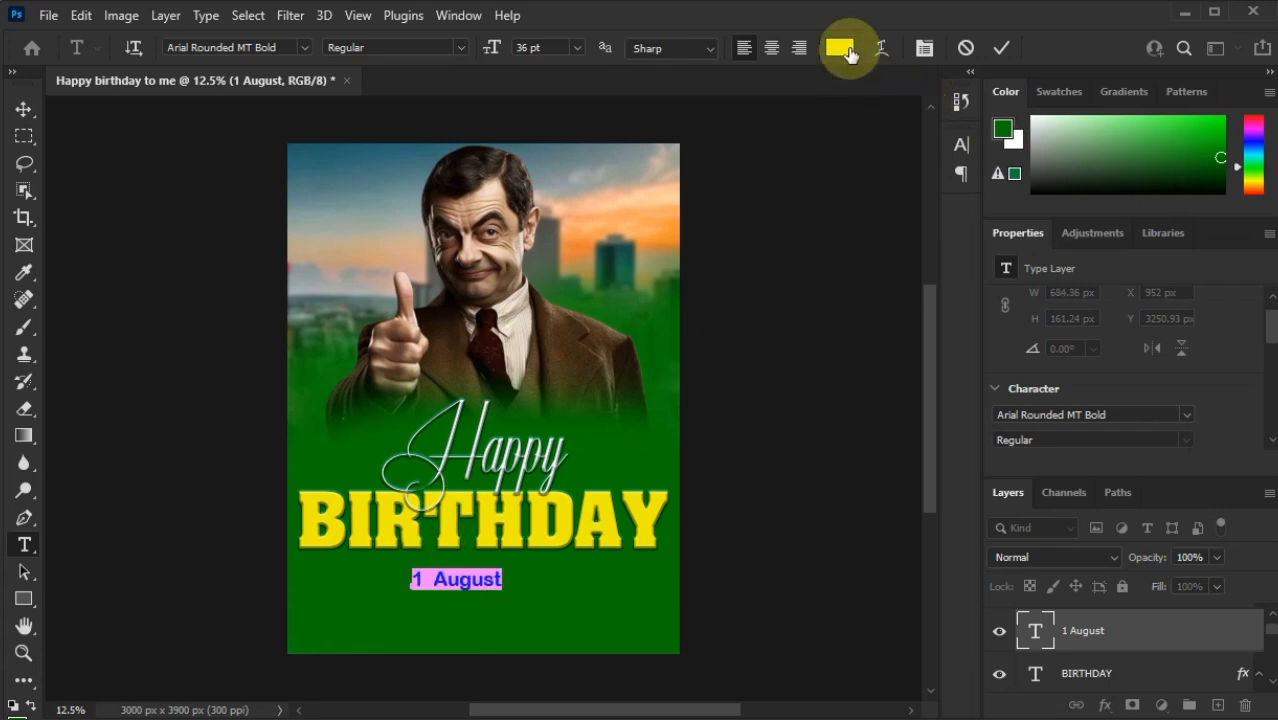
{"action": "left_click", "coordinate": [845, 50]}
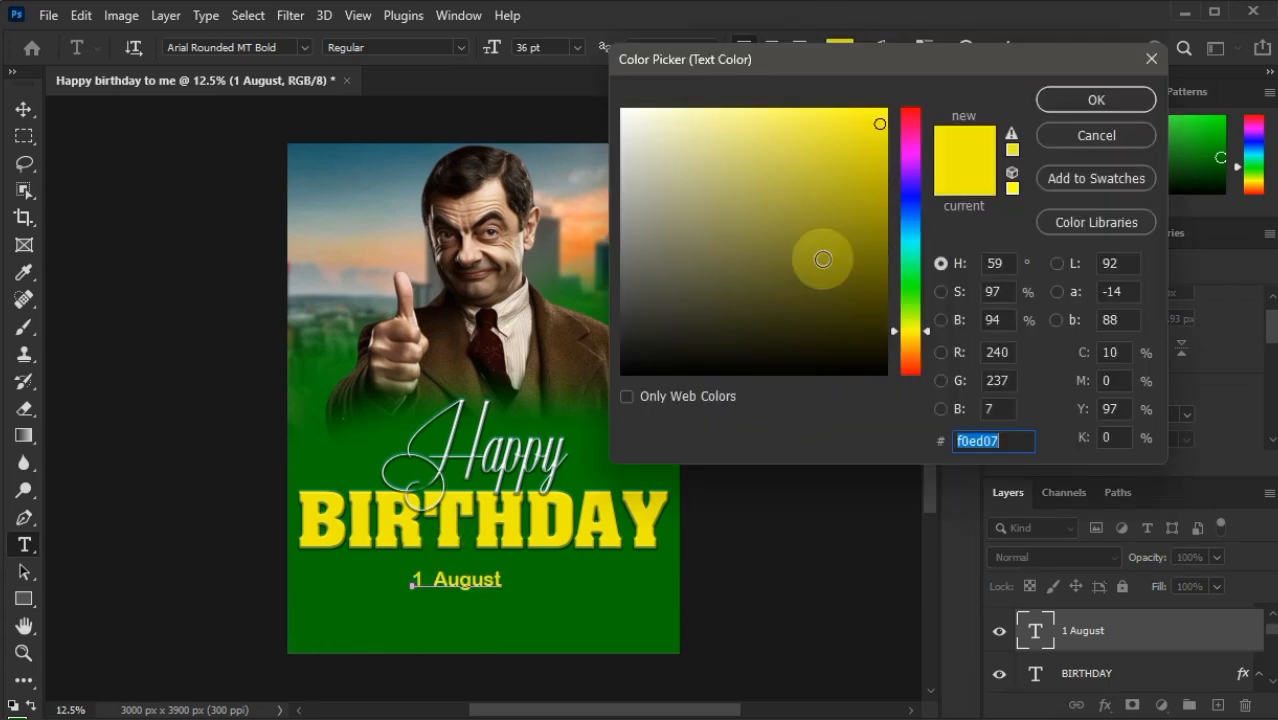
{"action": "left_click", "coordinate": [623, 112]}
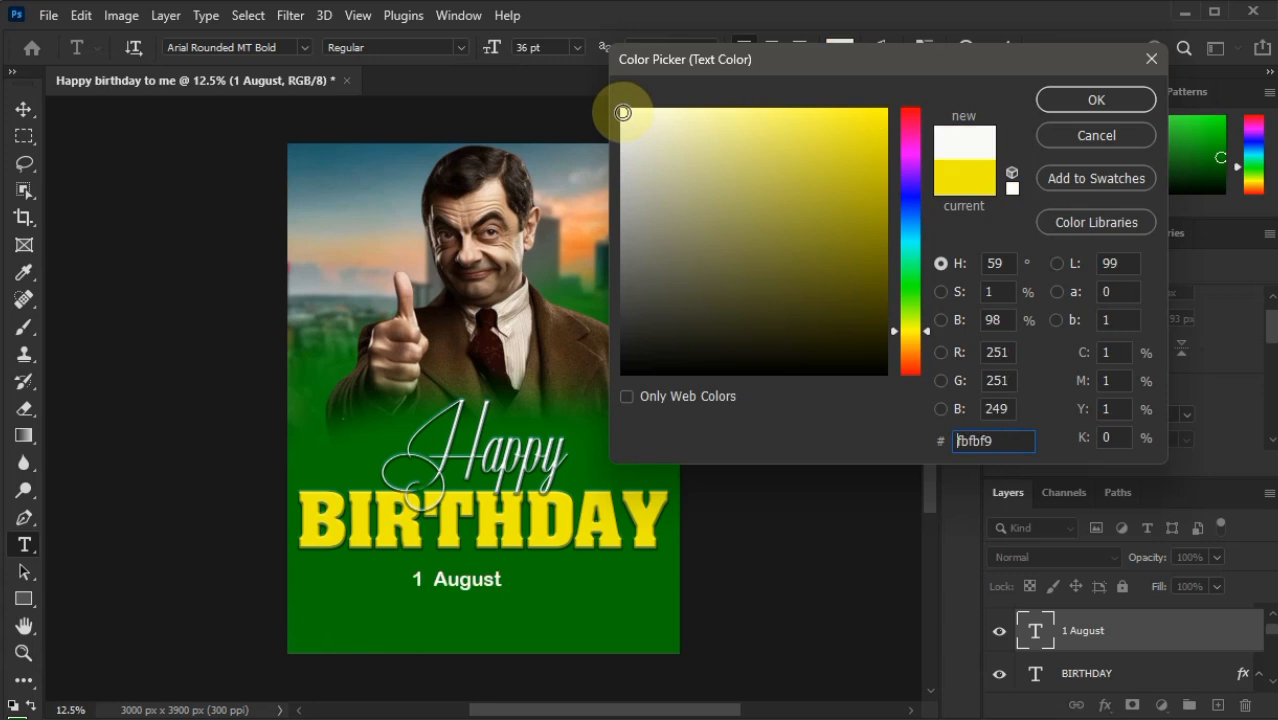
{"action": "left_click", "coordinate": [1106, 104]}
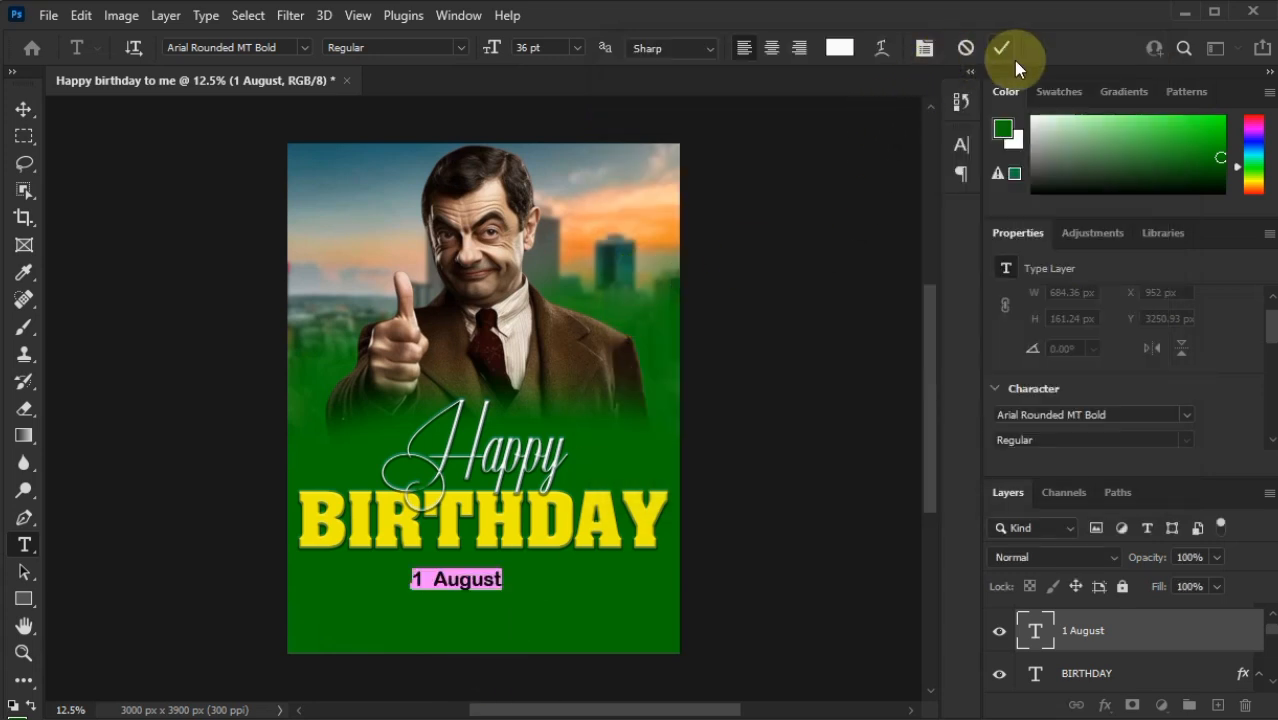
{"action": "left_click", "coordinate": [1003, 50]}
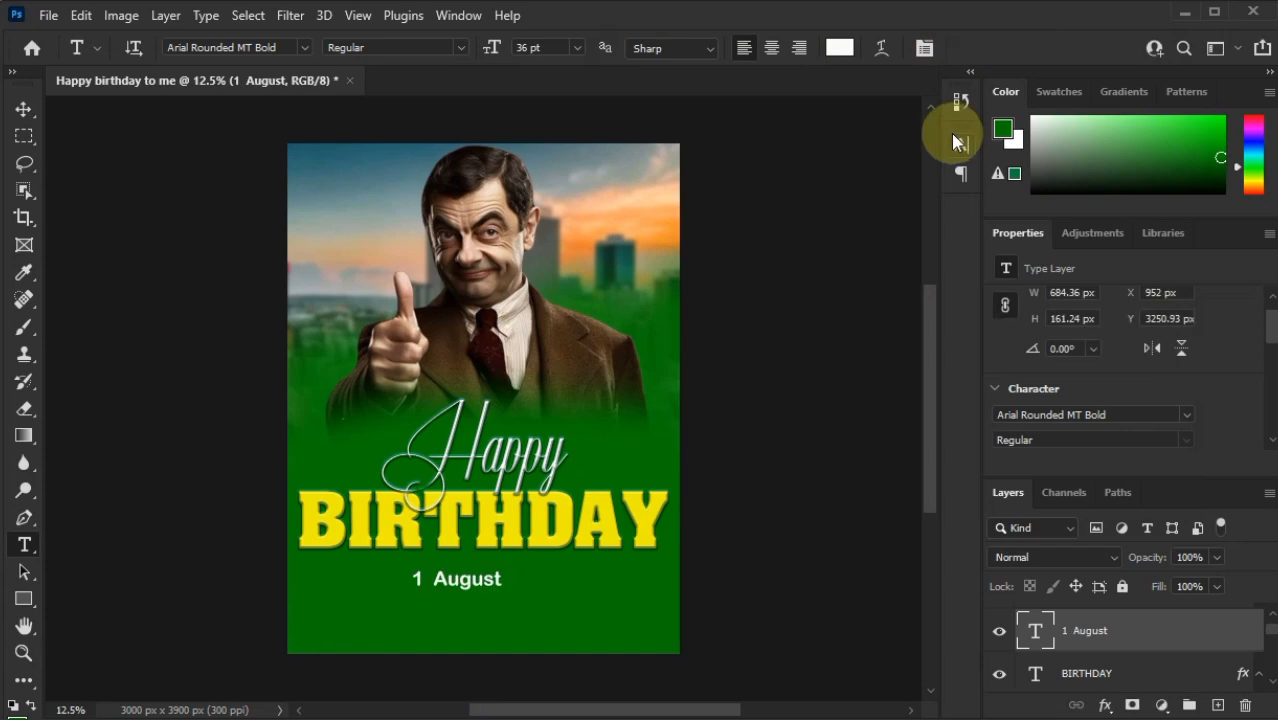
Add a separate text reading "st" below the date and set its font to Ainsley Blossom Demo.
{"action": "left_click", "coordinate": [411, 623]}
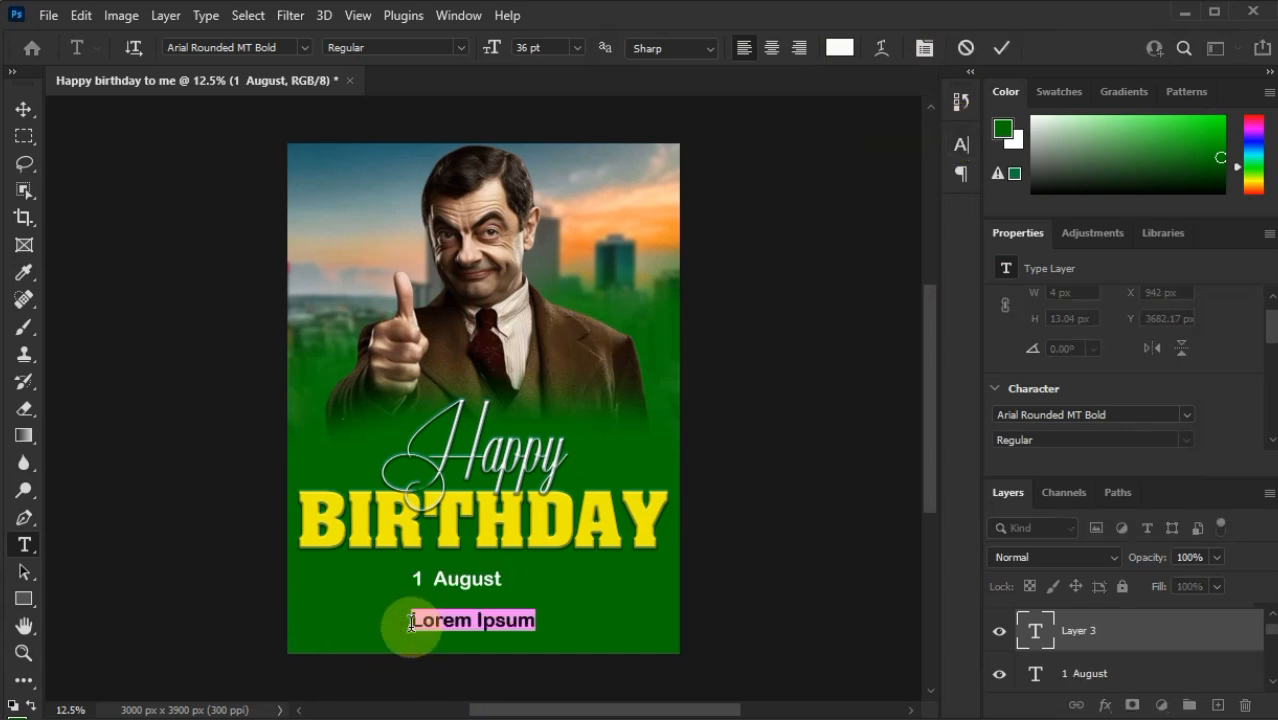
{"action": "type", "text": "ST"}
{"action": "key", "text": "BackSpace"}
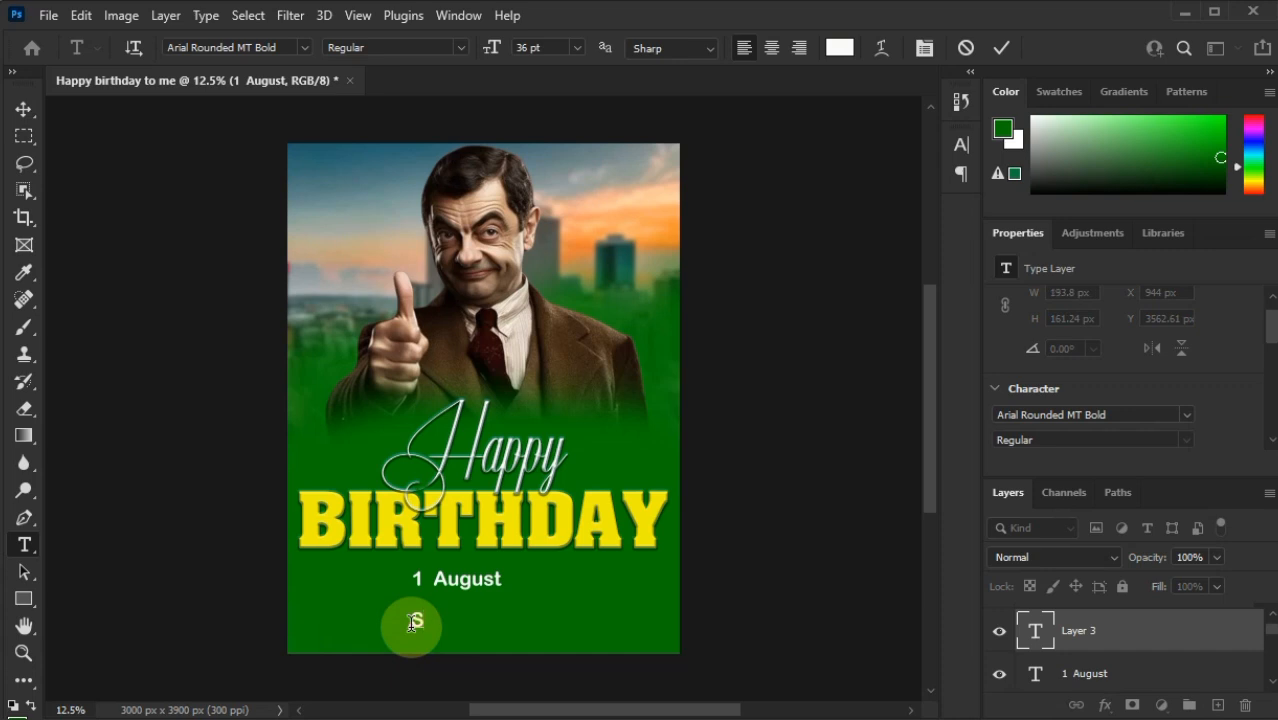
{"action": "key", "text": "BackSpace"}
{"action": "type", "text": "S"}
{"action": "left_click_drag", "start_coordinate": [410, 624], "coordinate": [462, 615]}
{"action": "left_click", "coordinate": [1186, 414]}
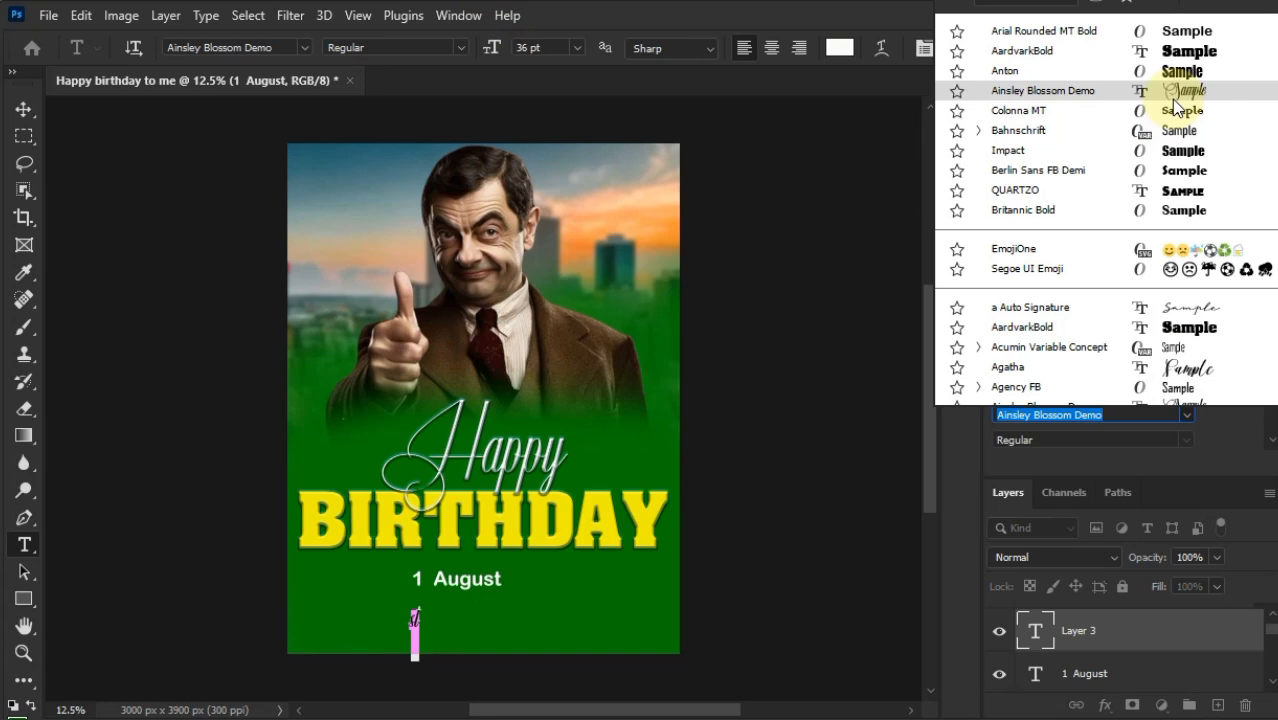
{"action": "left_click", "coordinate": [1174, 95]}
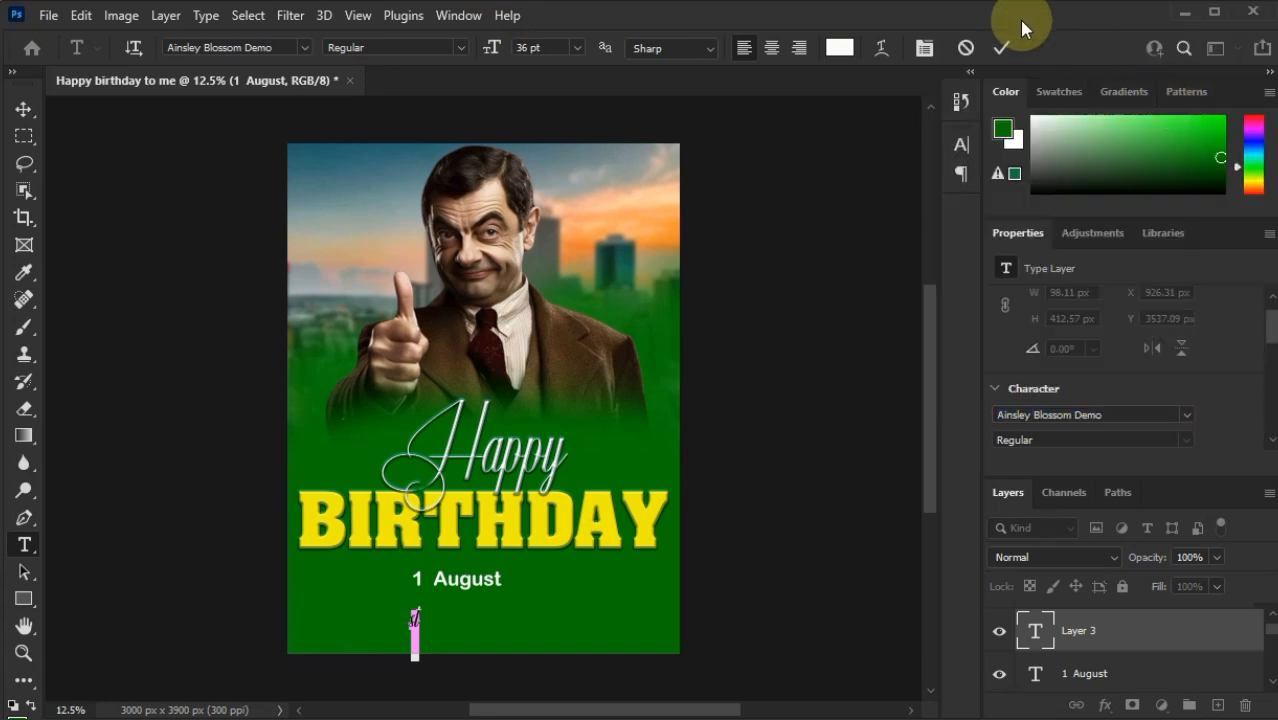
{"action": "left_click", "coordinate": [1003, 47]}
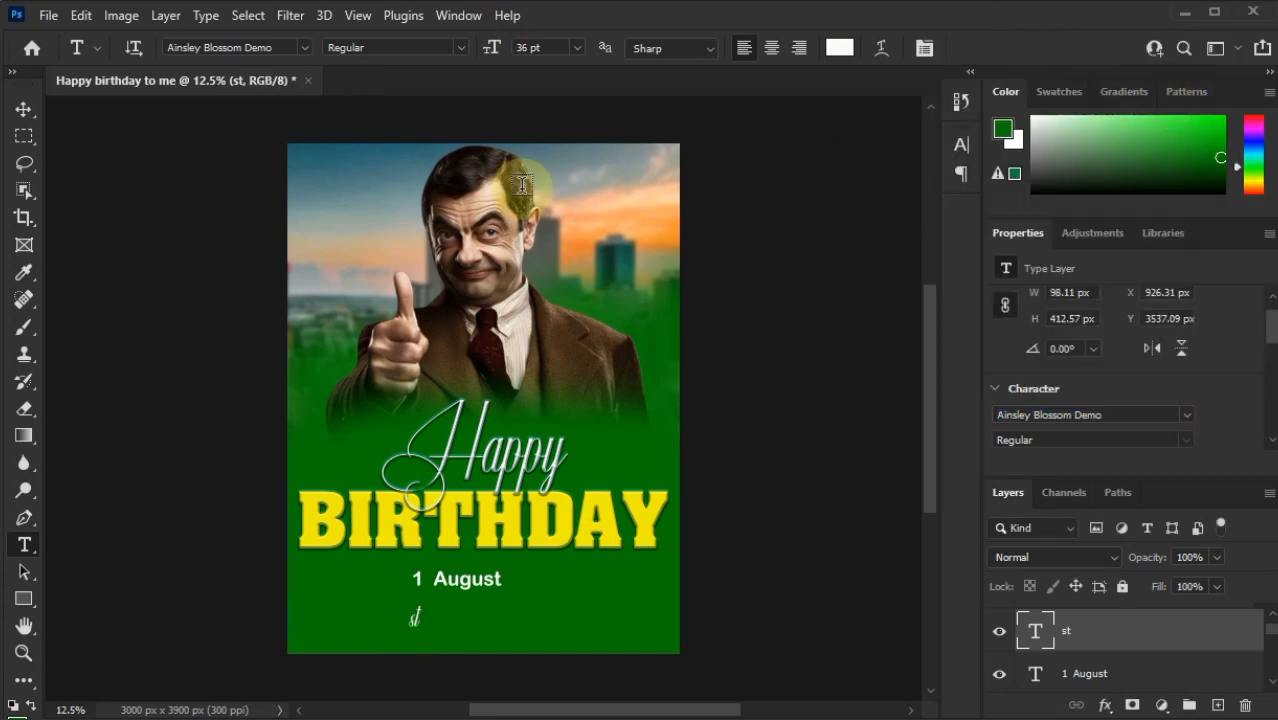
Move the "st" text into the gap between "1" and "August", raised like a superscript beside the numeral.
{"action": "left_click", "coordinate": [23, 108]}
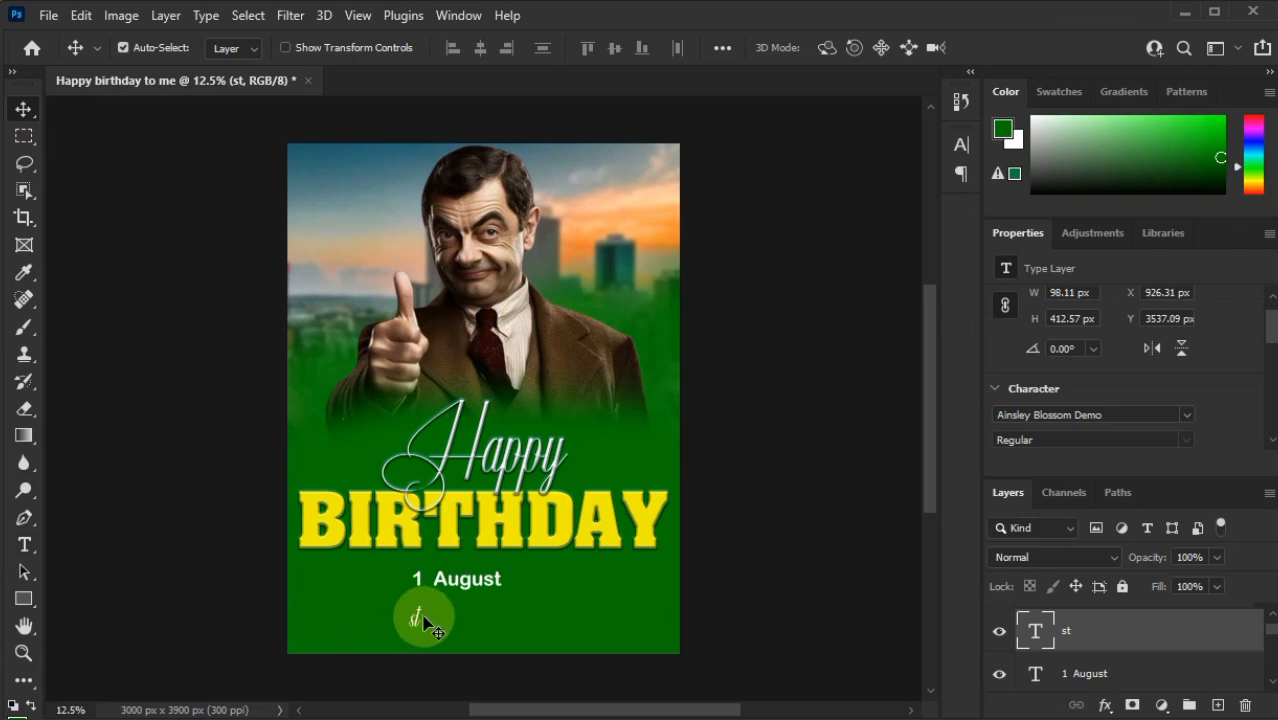
{"action": "left_click_drag", "start_coordinate": [413, 625], "coordinate": [427, 581]}
{"action": "scroll", "coordinate": [427, 581], "scroll_direction": "right", "scroll_amount": 1}
{"action": "scroll", "coordinate": [427, 581], "scroll_direction": "down", "scroll_amount": 2}
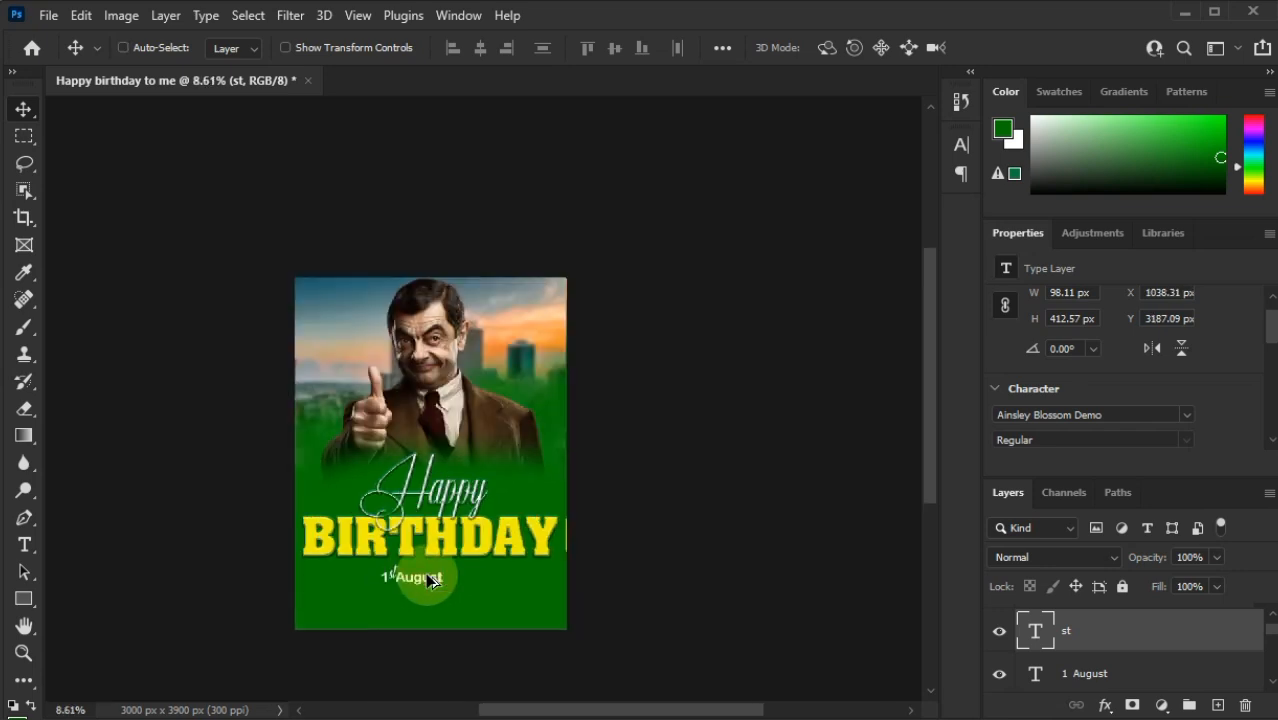
{"action": "scroll", "coordinate": [427, 581], "scroll_direction": "up", "scroll_amount": 2}
{"action": "scroll", "coordinate": [427, 581], "scroll_direction": "up", "scroll_amount": 3}
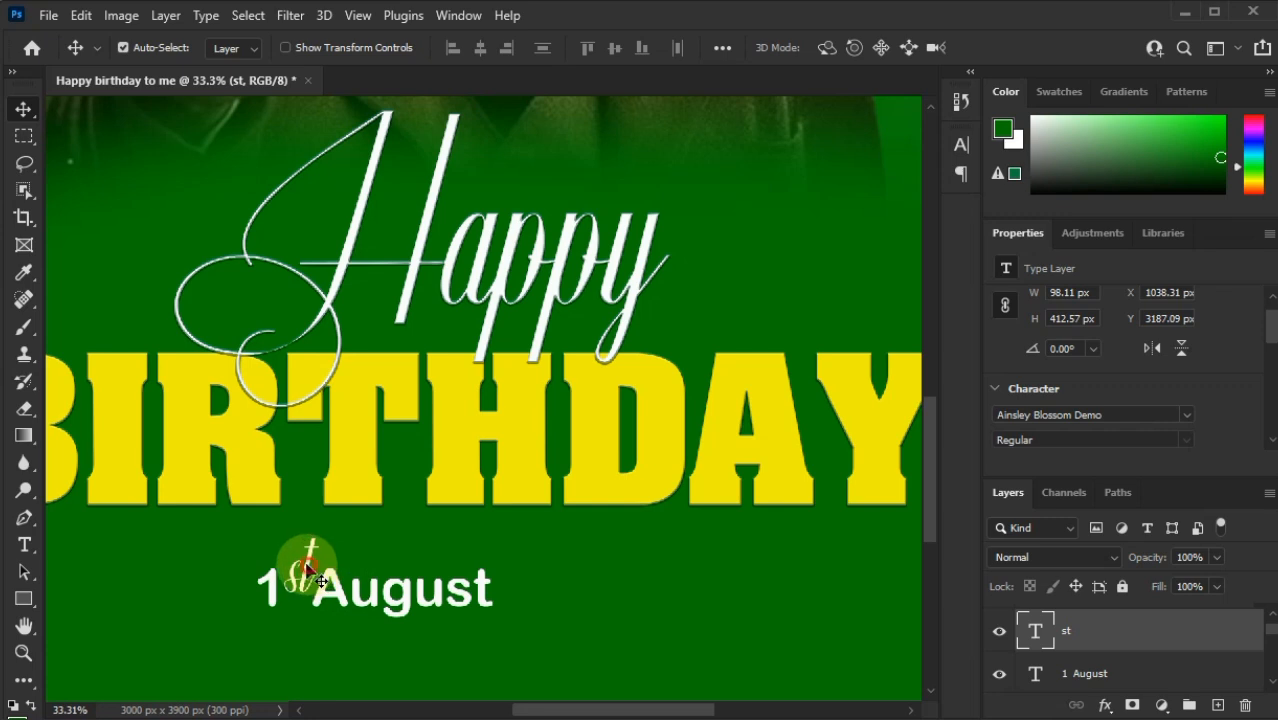
{"action": "left_click_drag", "start_coordinate": [300, 565], "coordinate": [301, 556]}
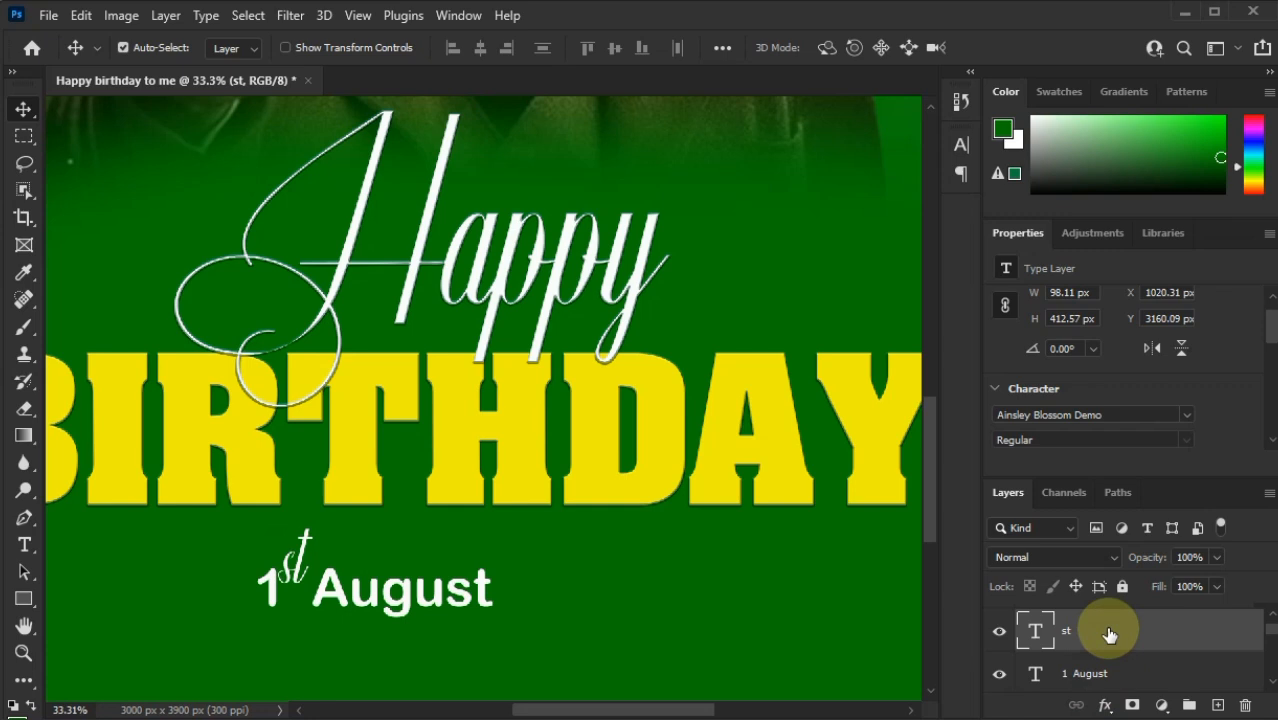
Apply a Bevel & Emboss effect with Contour enabled to the "st" text layer.
{"action": "scroll", "coordinate": [1109, 634], "scroll_direction": "down", "scroll_amount": 4}
{"action": "scroll", "coordinate": [1109, 634], "scroll_direction": "up", "scroll_amount": 1}
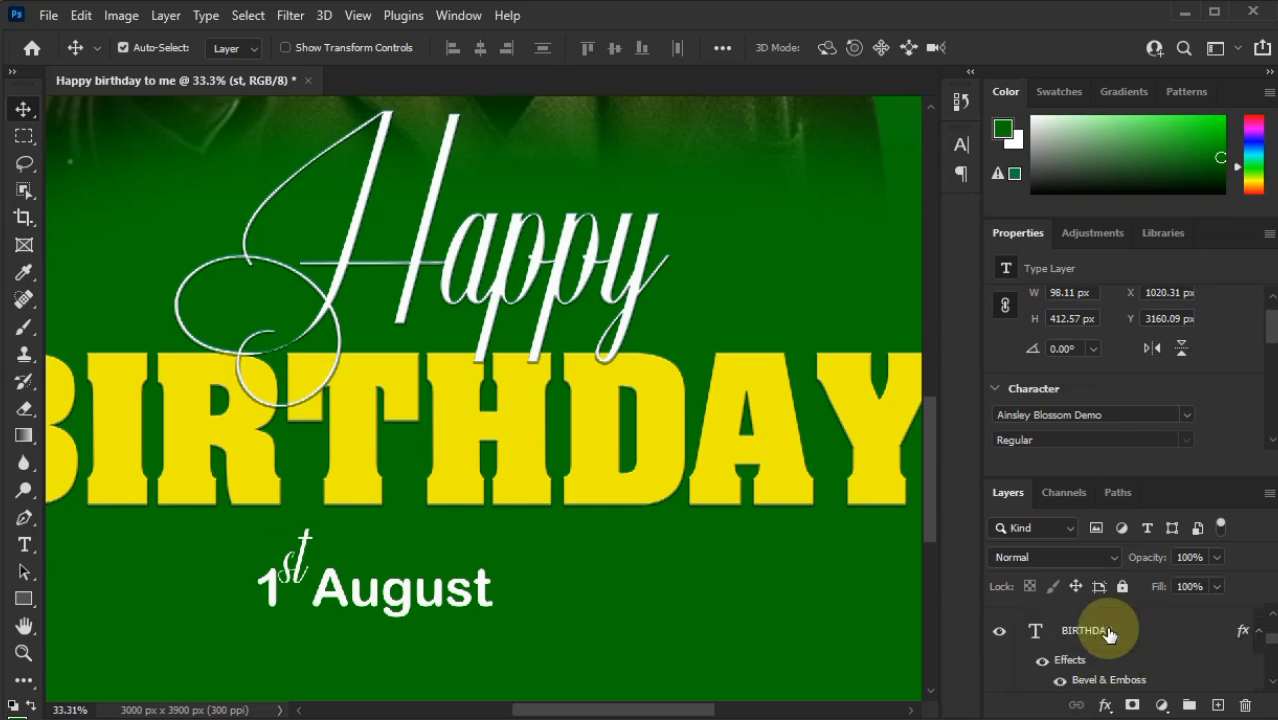
{"action": "scroll", "coordinate": [1109, 634], "scroll_direction": "up", "scroll_amount": 2}
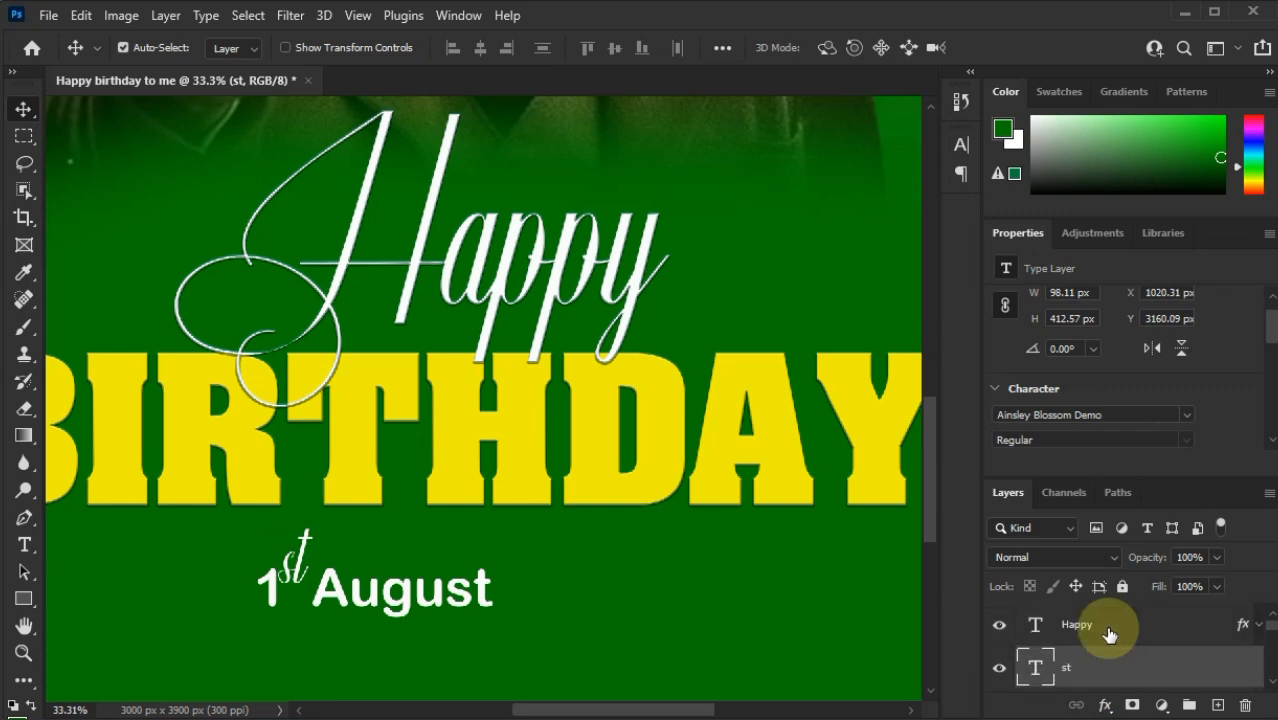
{"action": "left_click", "coordinate": [1110, 706]}
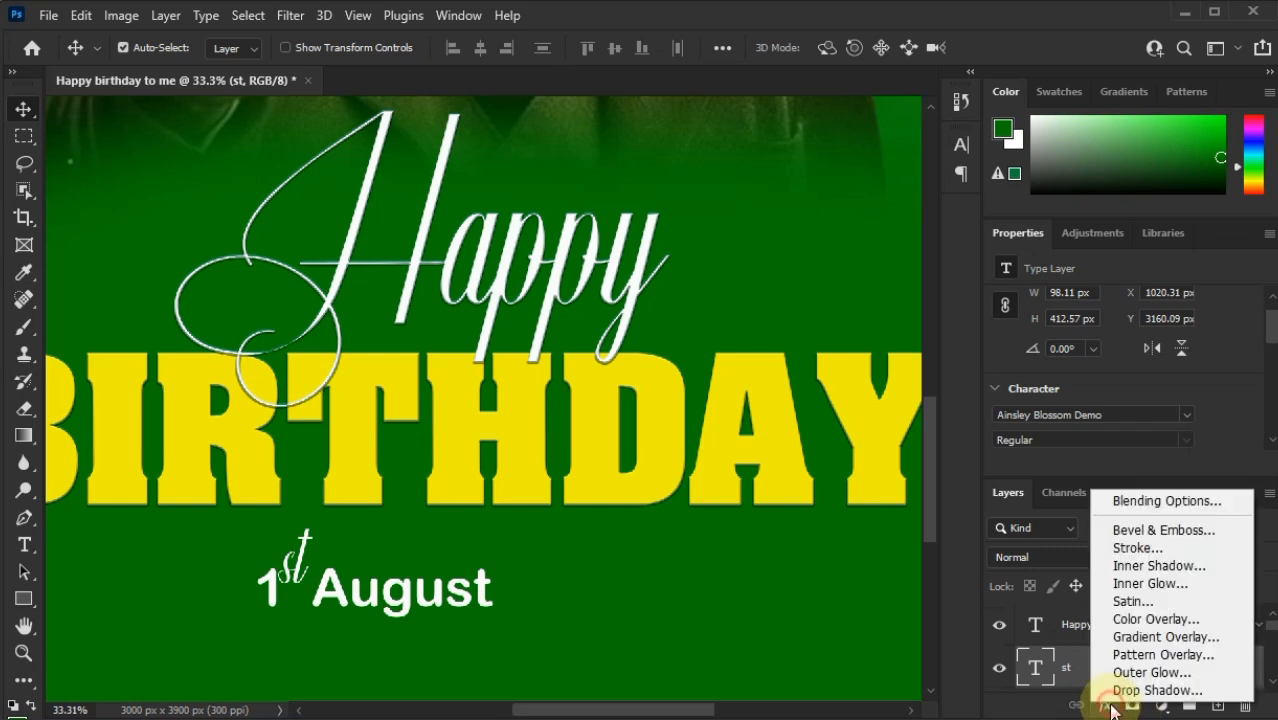
{"action": "left_click", "coordinate": [1117, 533]}
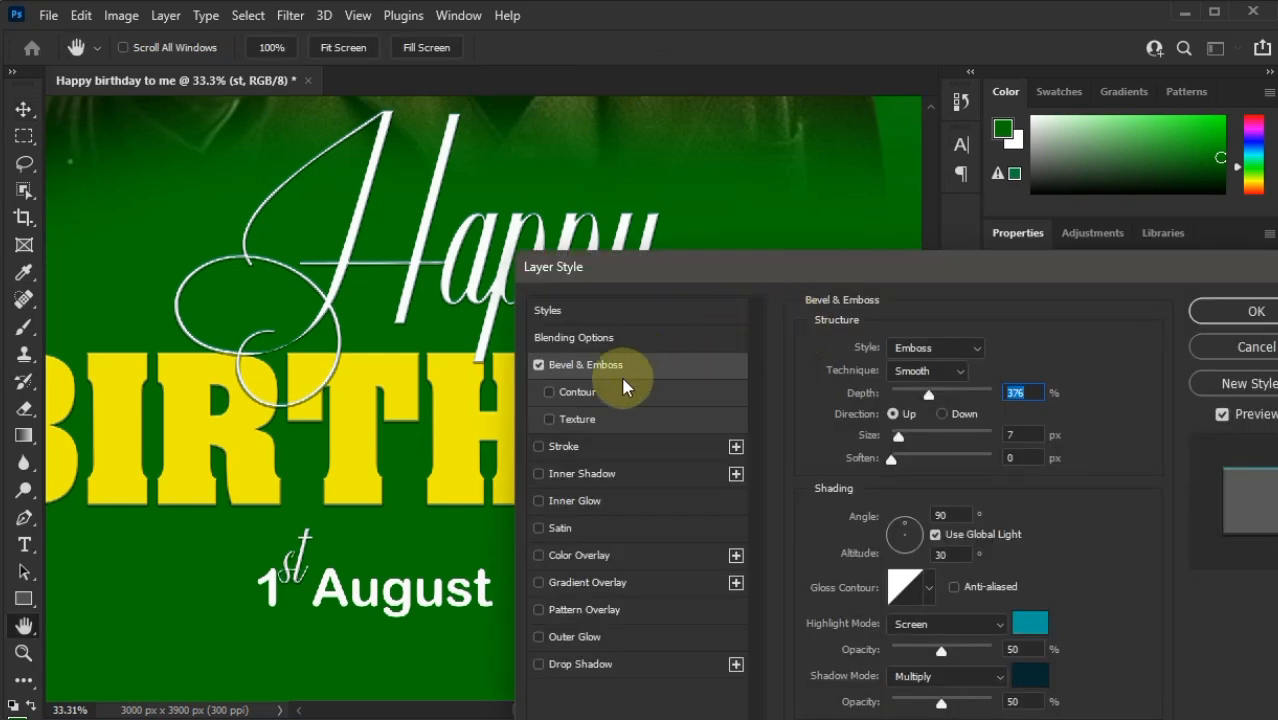
{"action": "left_click", "coordinate": [619, 396]}
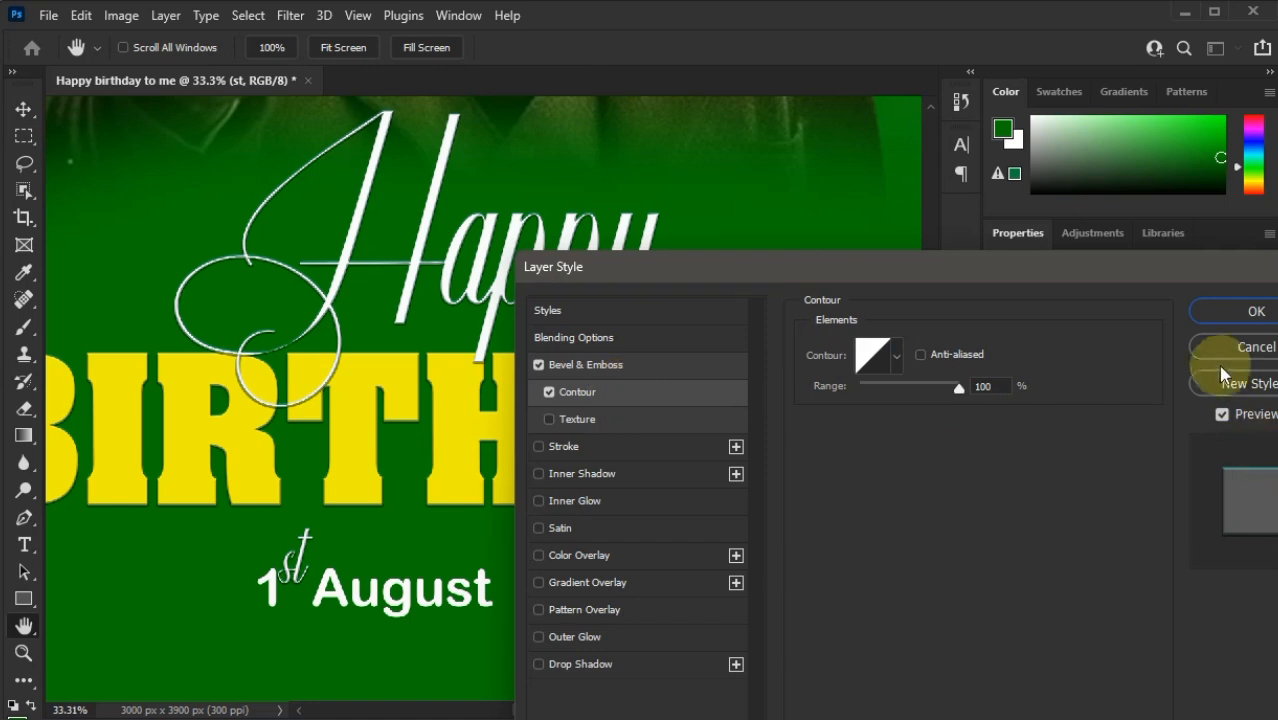
{"action": "key", "text": "Return"}
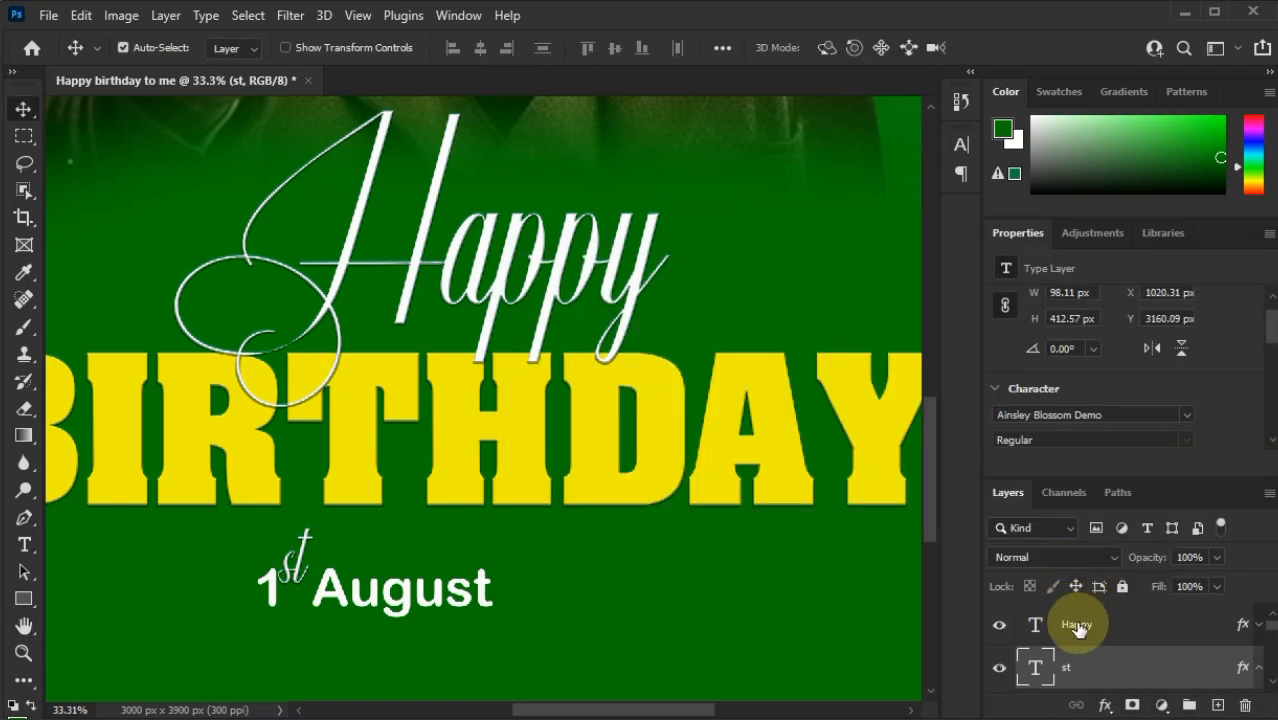
Give the "1 August" text layer a Bevel & Emboss effect with the Contour option enabled.
{"action": "left_click", "coordinate": [1077, 630]}
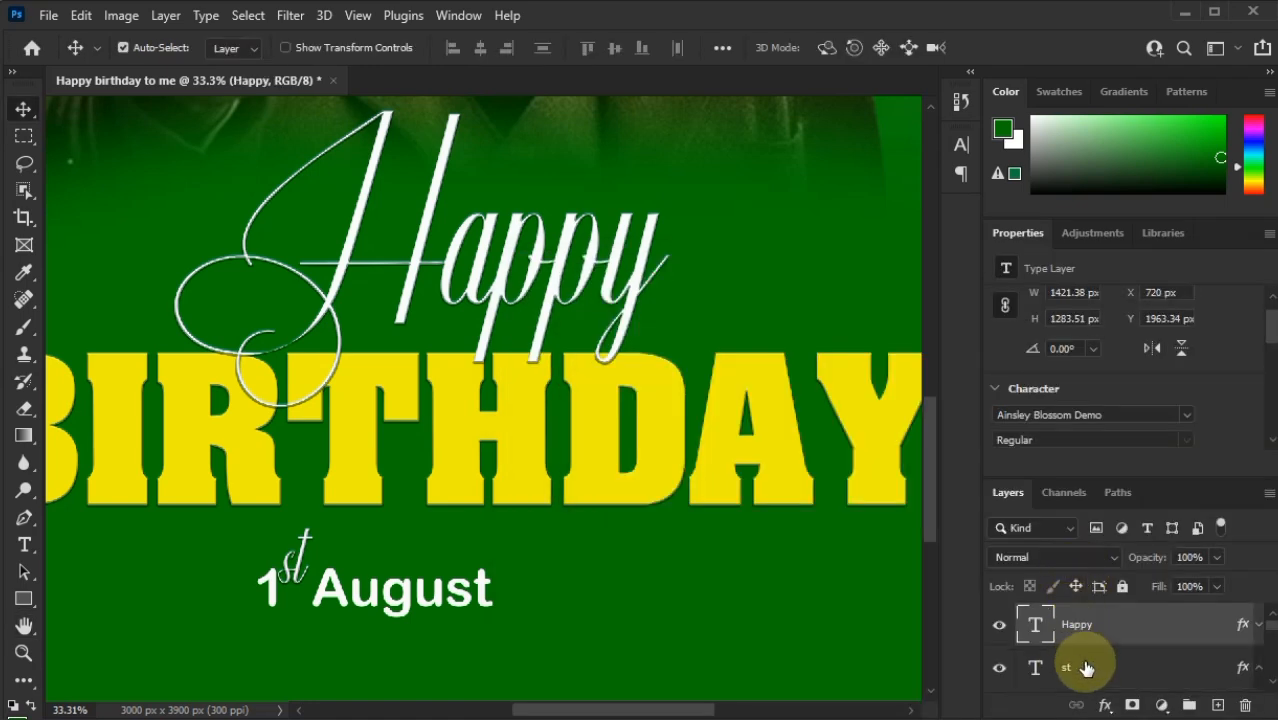
{"action": "scroll", "coordinate": [1086, 667], "scroll_direction": "down", "scroll_amount": 3}
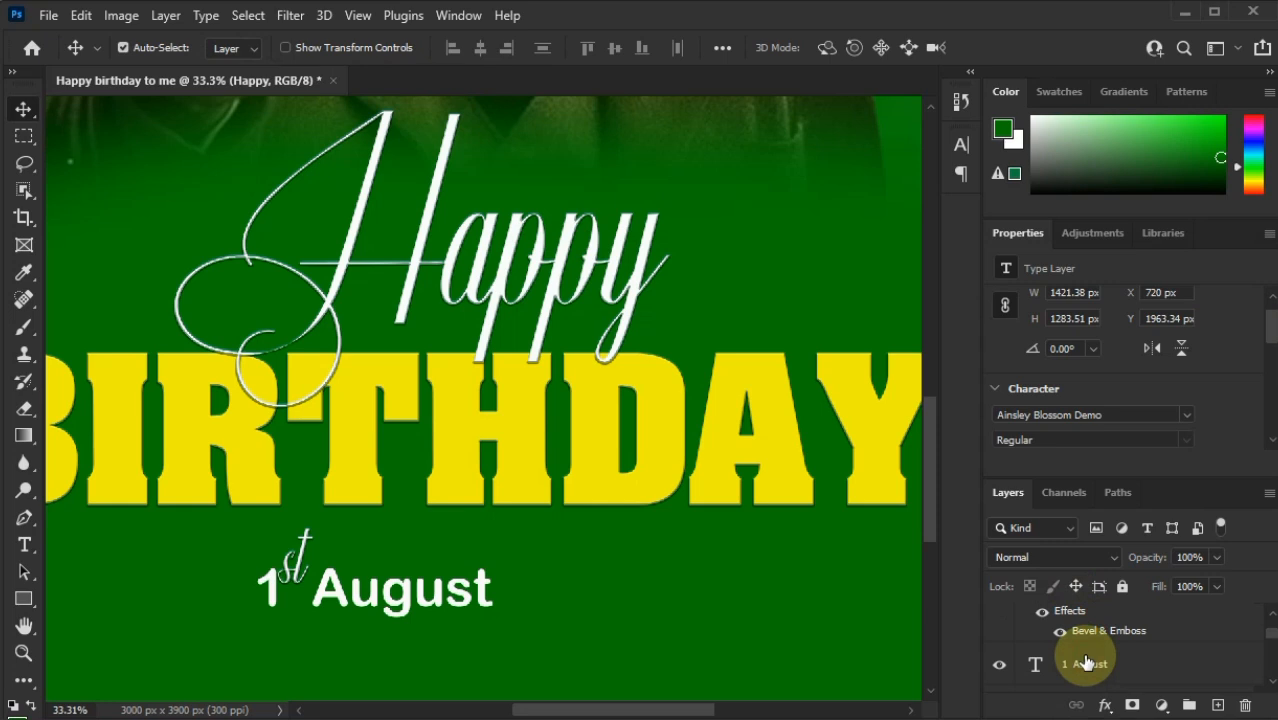
{"action": "left_click", "coordinate": [1086, 662]}
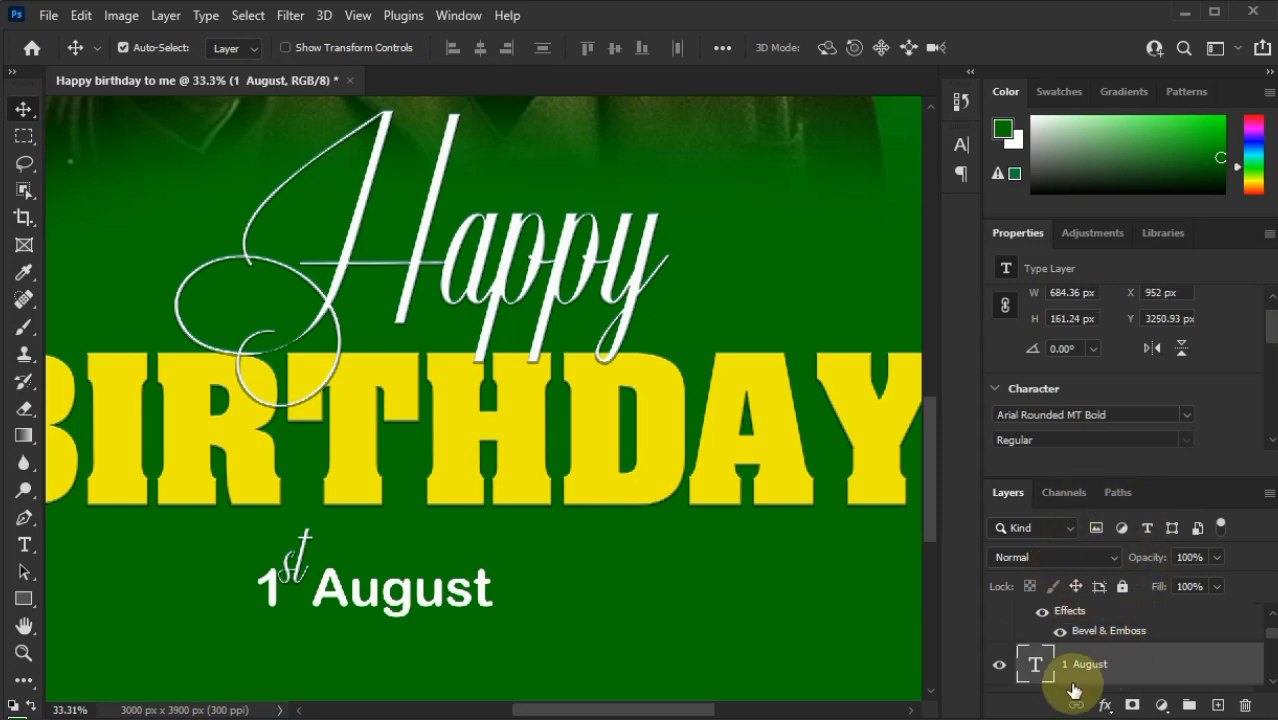
{"action": "left_click", "coordinate": [1105, 705]}
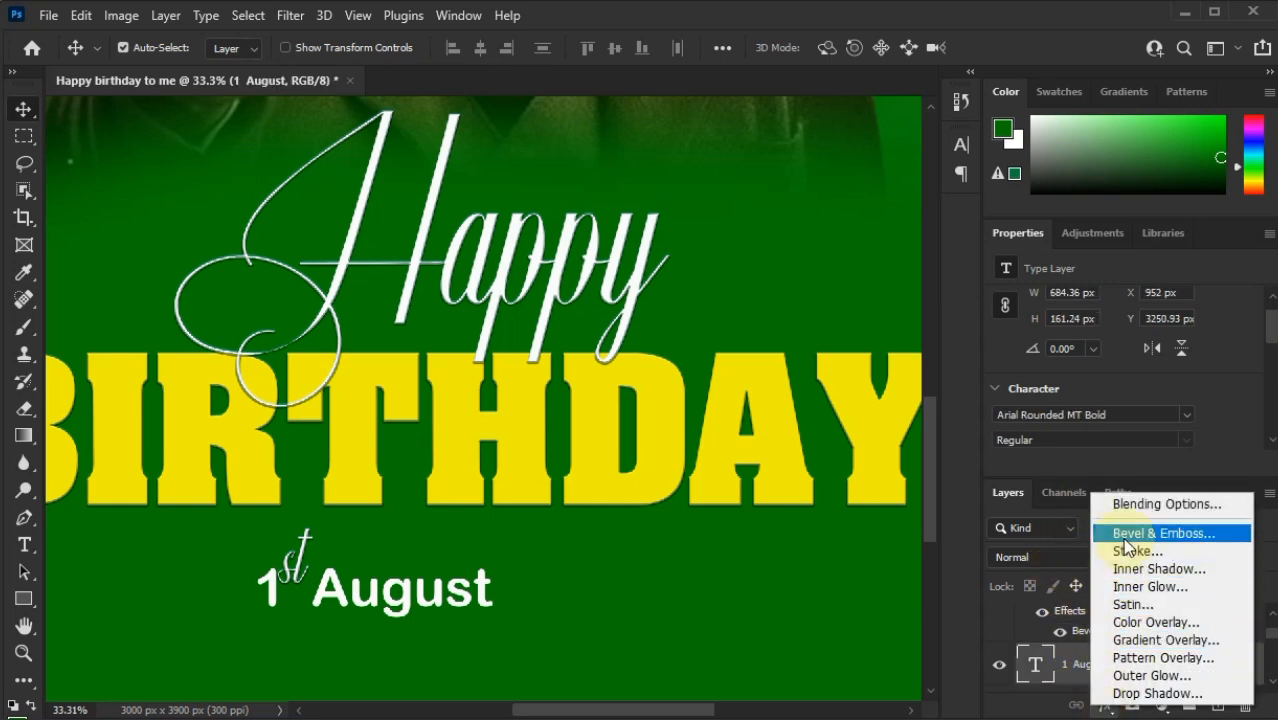
{"action": "left_click", "coordinate": [1124, 540]}
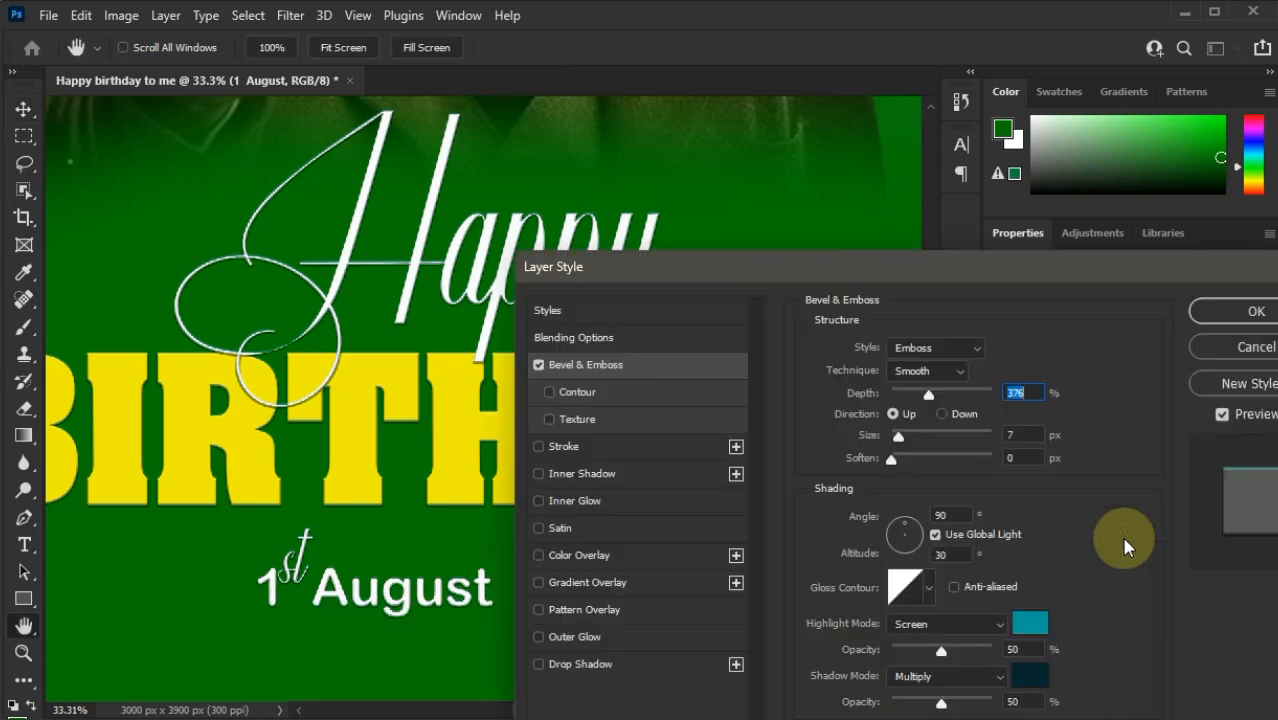
{"action": "left_click", "coordinate": [675, 395]}
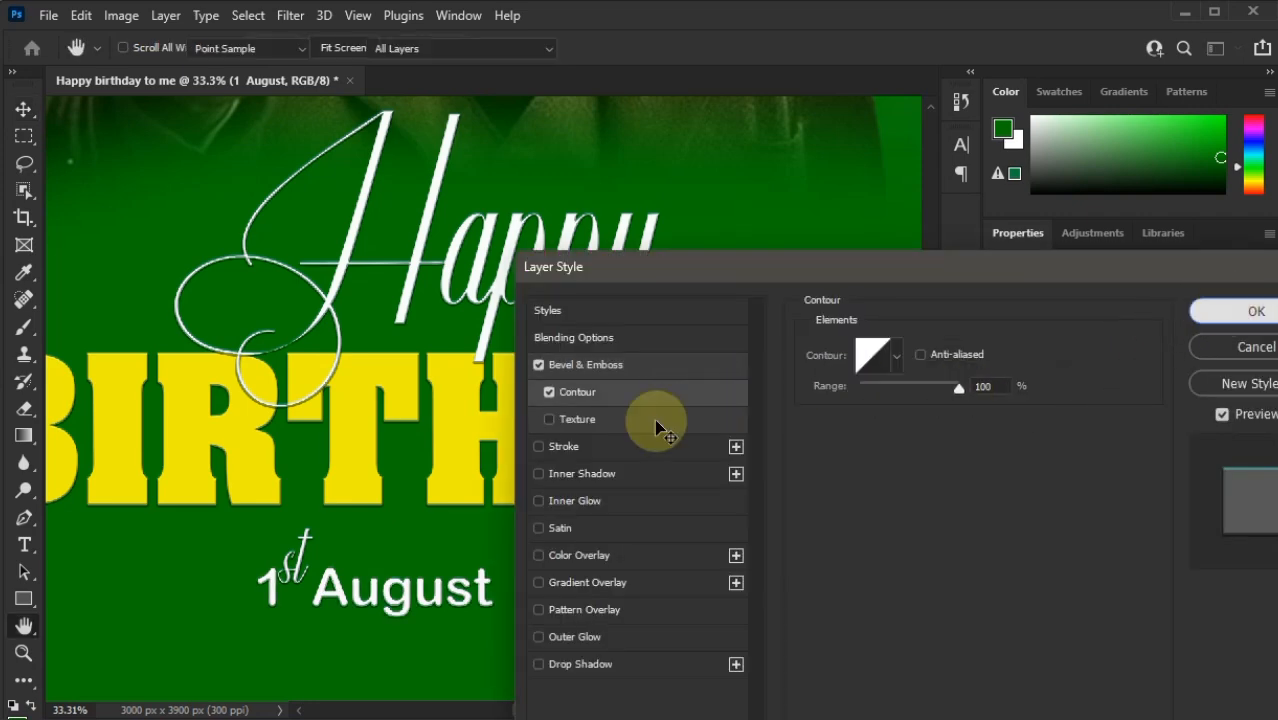
{"action": "key", "text": "Return"}
Add a text line with the celebrant's title and surname in capitals near the flyer's lower-left corner.
{"action": "scroll", "coordinate": [677, 505], "scroll_direction": "down", "scroll_amount": 3}
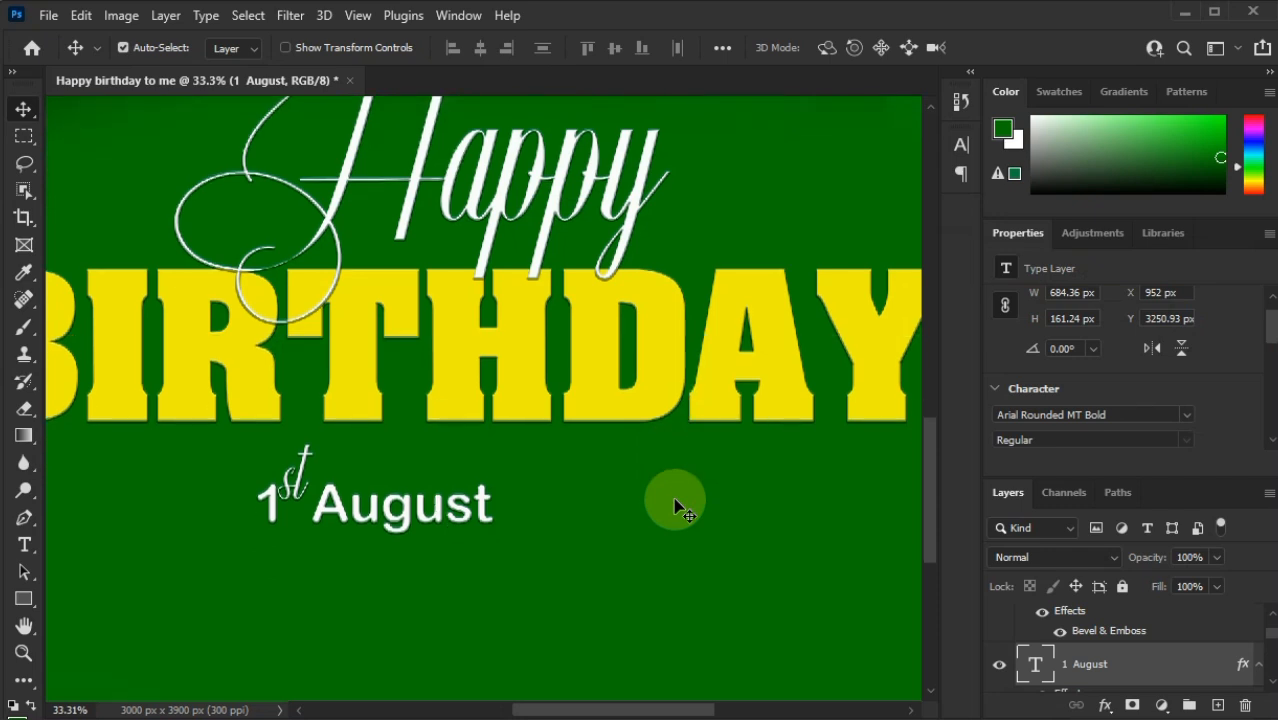
{"action": "scroll", "coordinate": [677, 507], "scroll_direction": "down", "scroll_amount": 1}
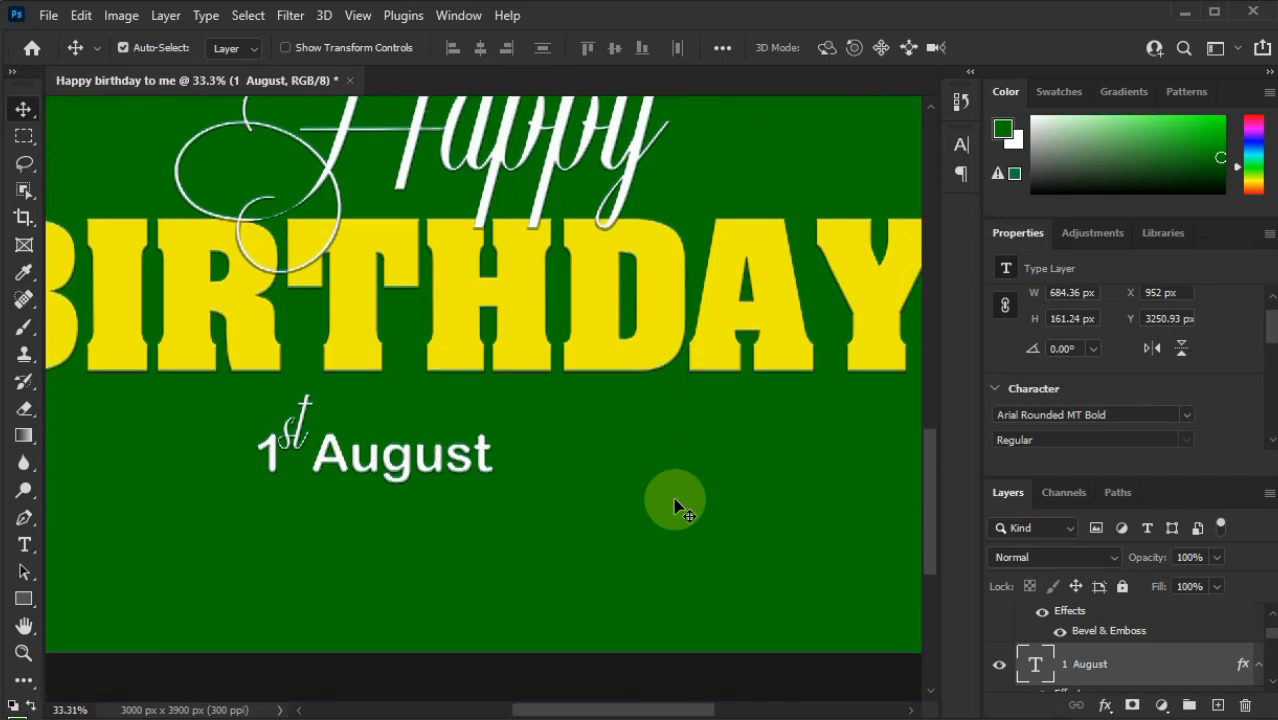
{"action": "scroll", "coordinate": [675, 507], "scroll_direction": "down", "scroll_amount": 2}
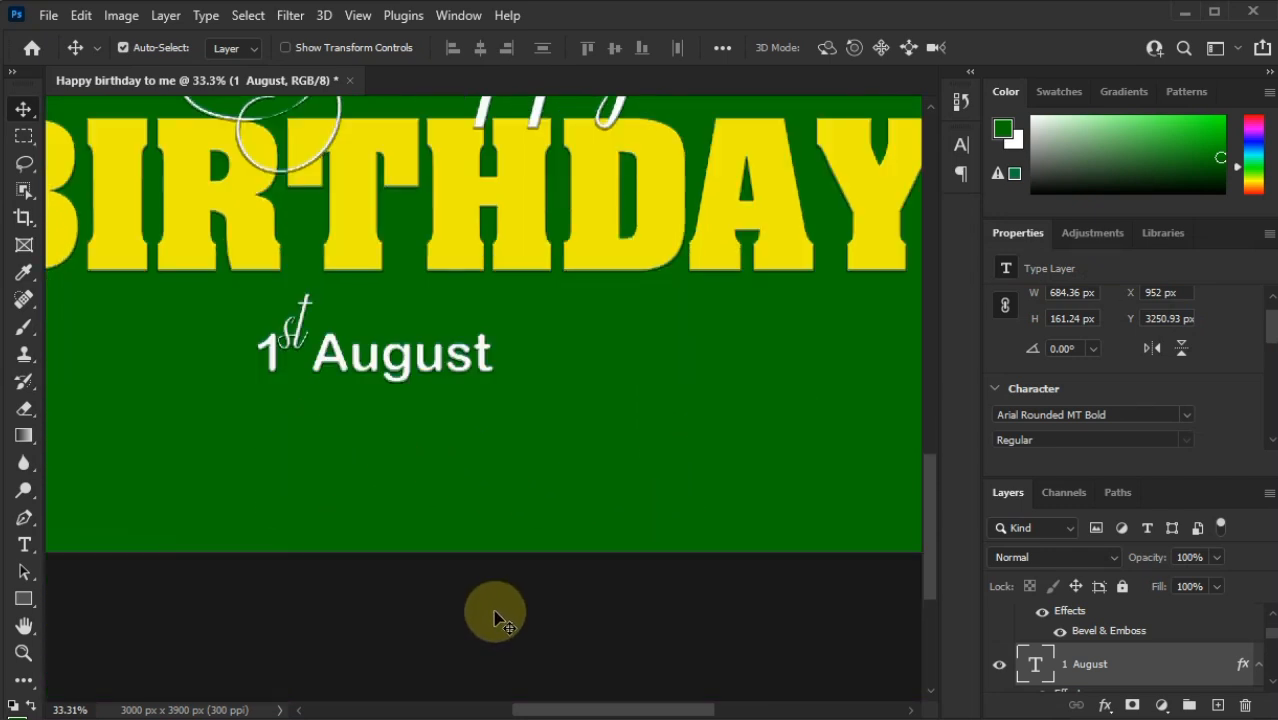
{"action": "key", "text": "ctrl"}
{"action": "key", "text": "ctrl+minus"}
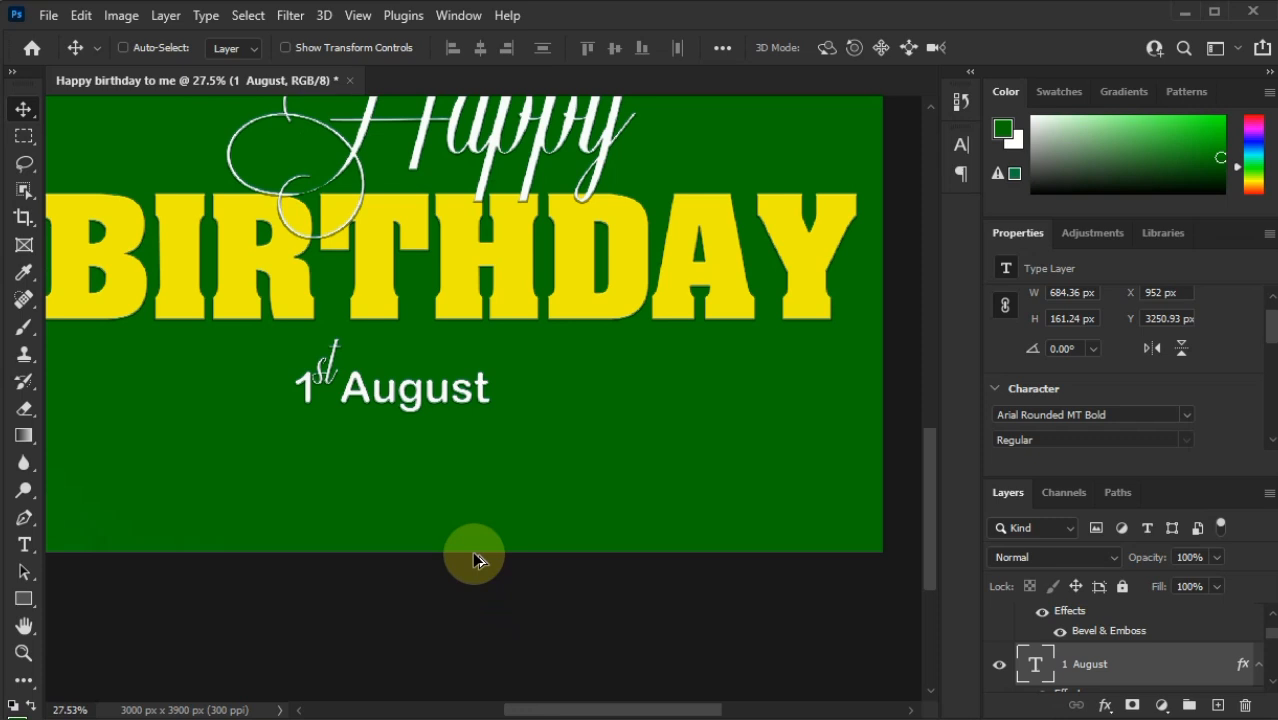
{"action": "left_click", "coordinate": [24, 544]}
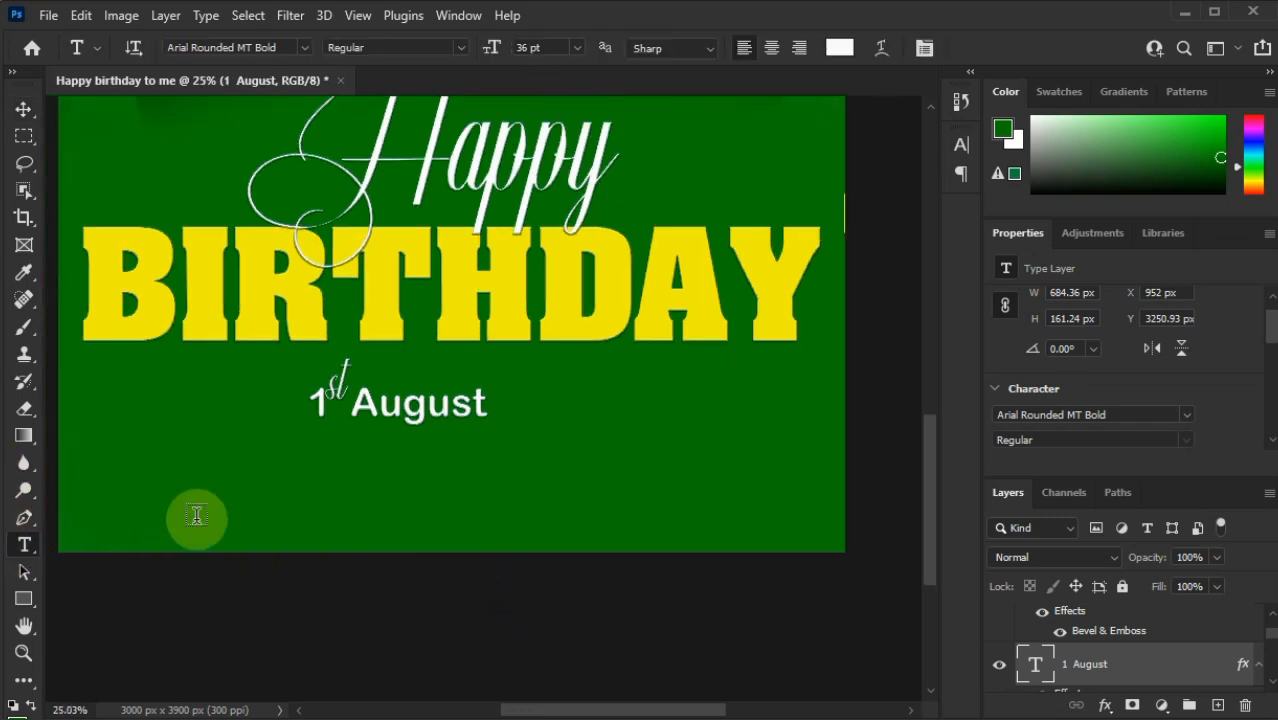
{"action": "left_click", "coordinate": [104, 504]}
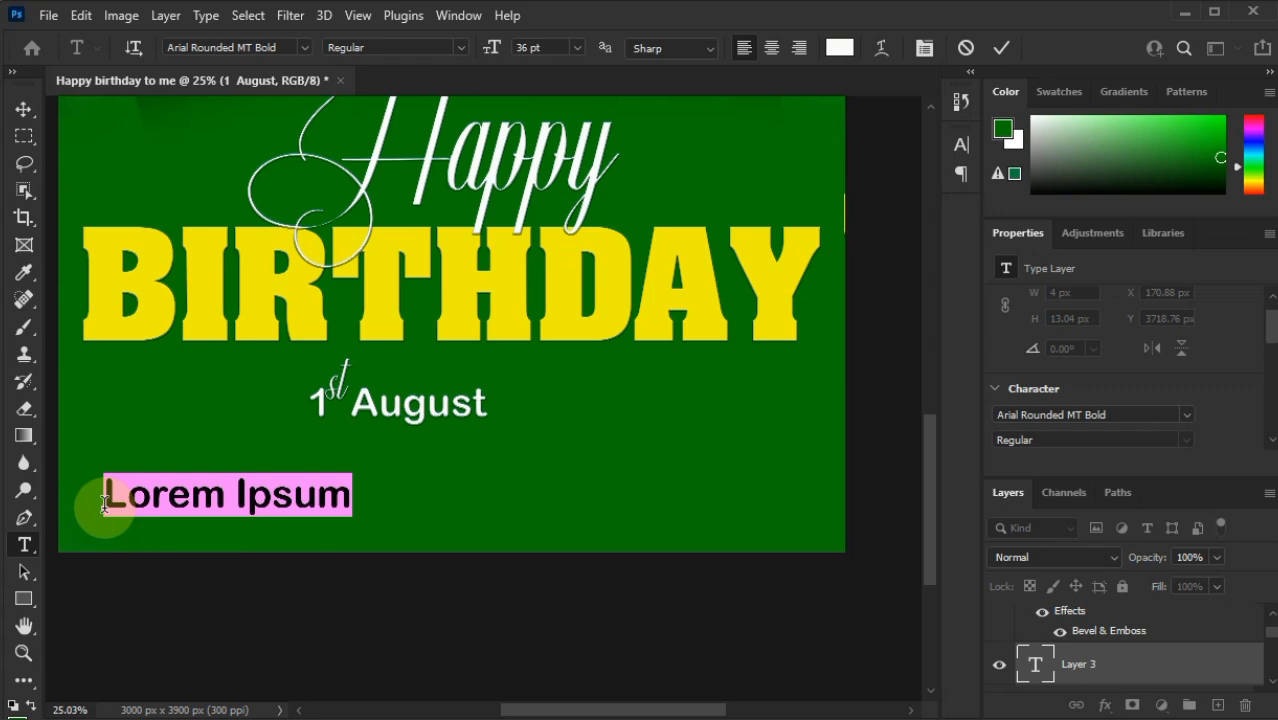
{"action": "type", "text": "m"}
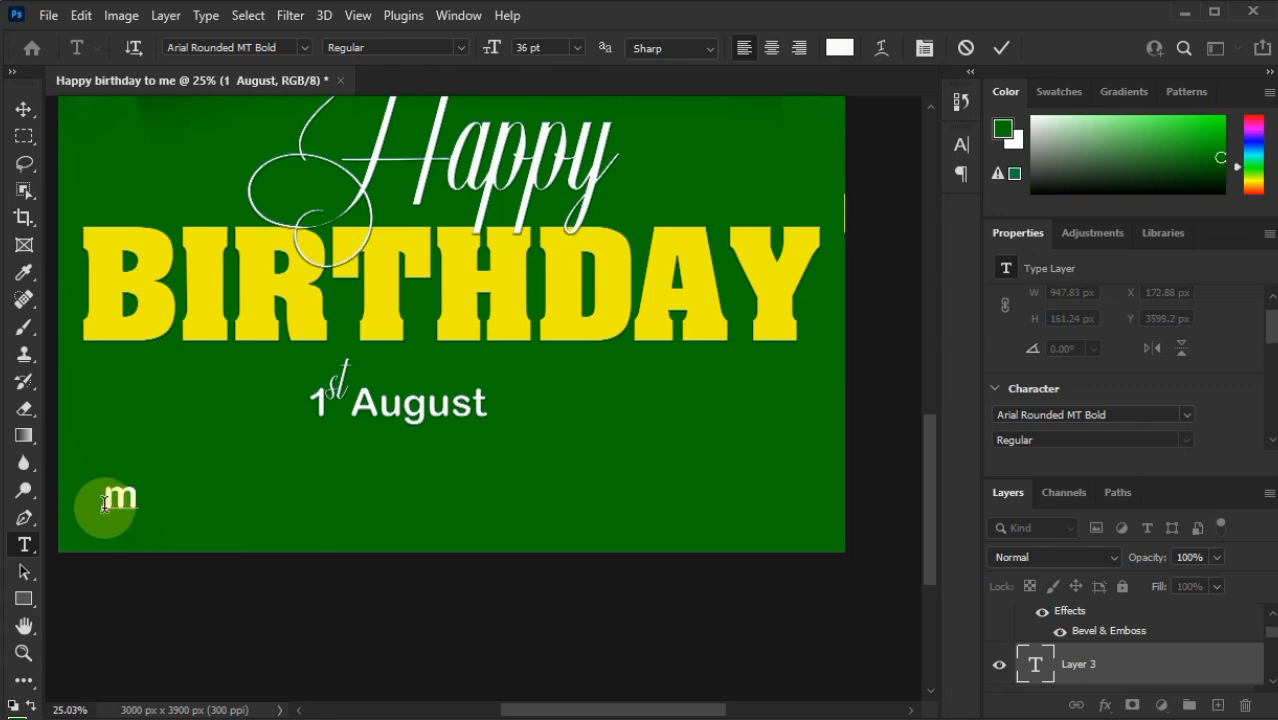
{"action": "key", "text": "BackSpace"}
{"action": "type", "text": "MR "}
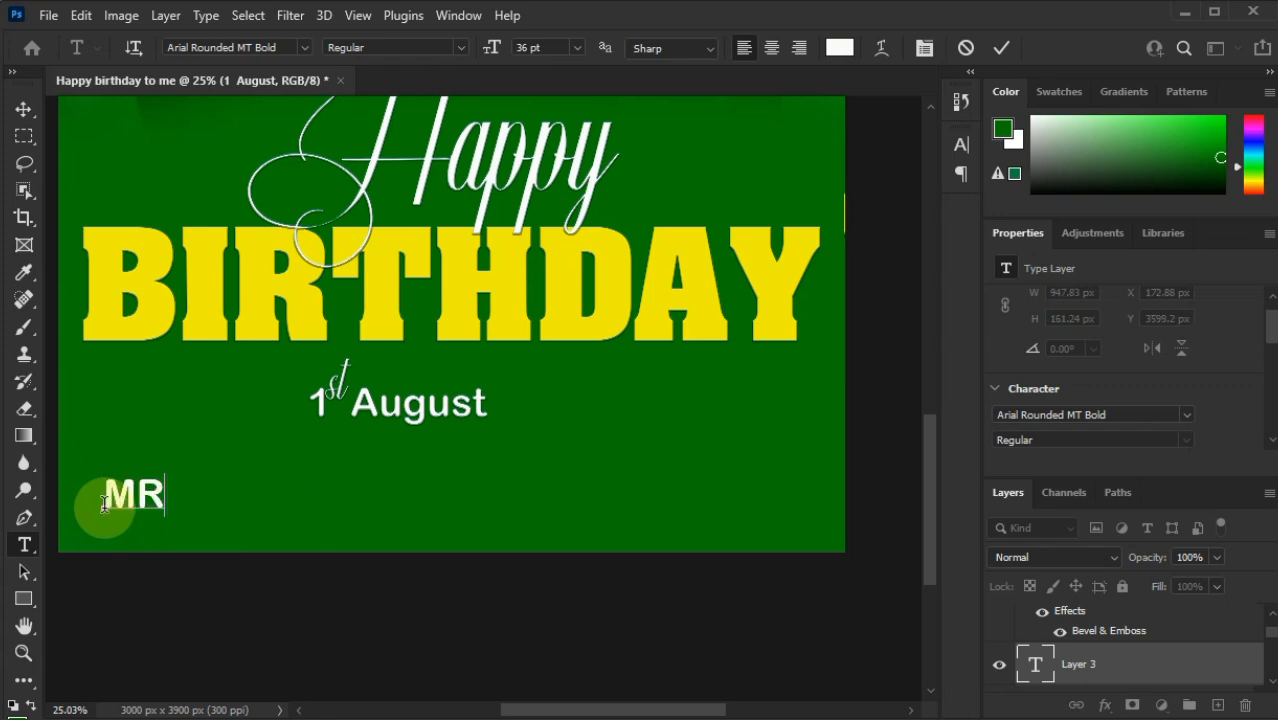
{"action": "type", "text": "BRO"}
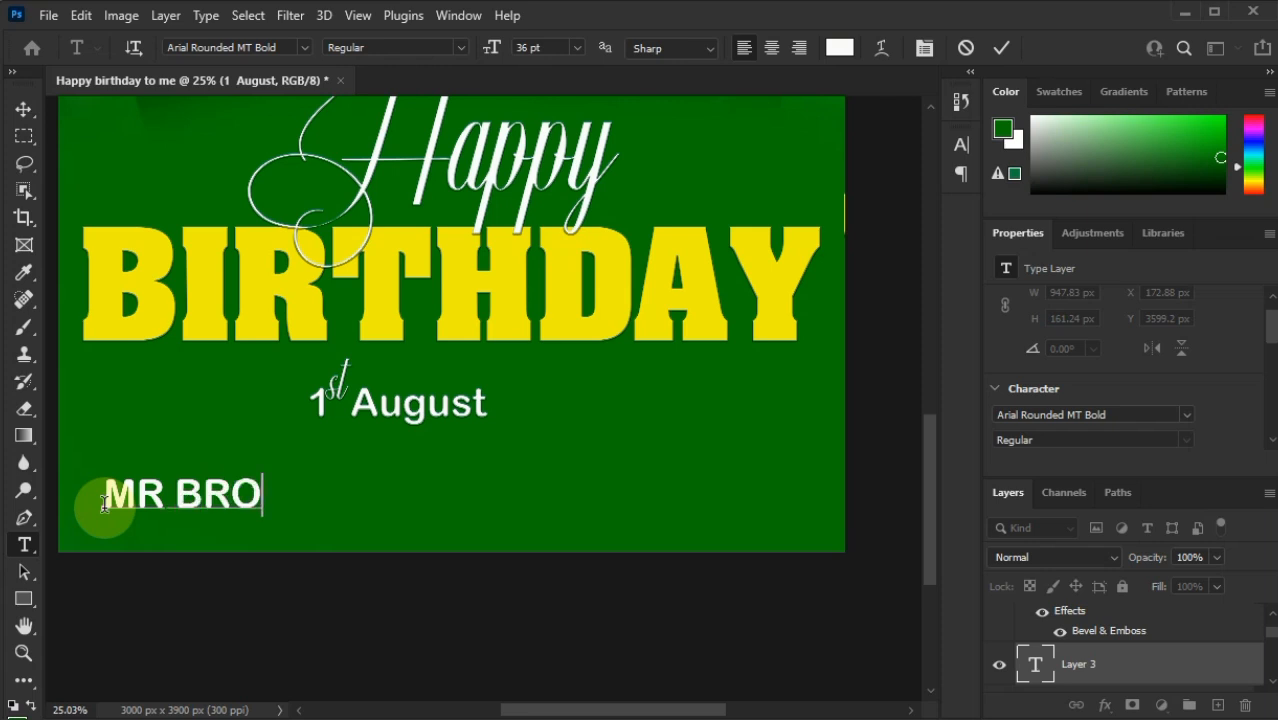
{"action": "type", "text": "WN"}
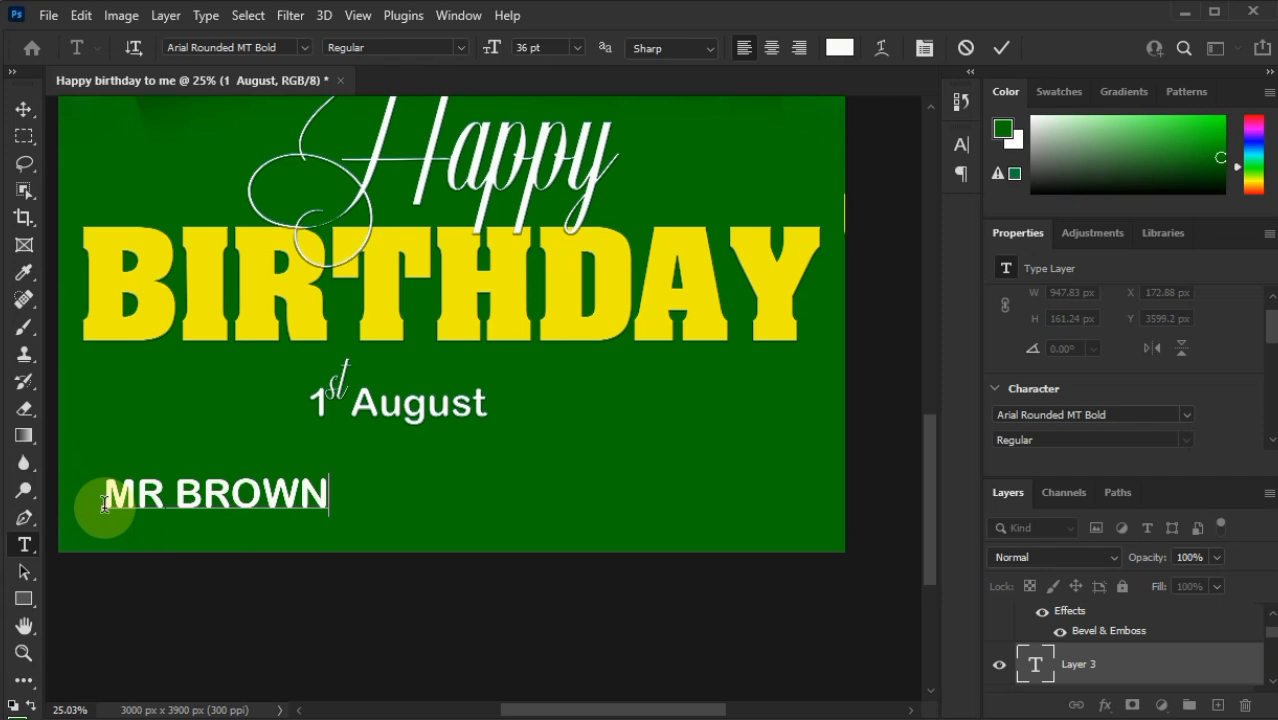
{"action": "key", "text": "ctrl+a"}
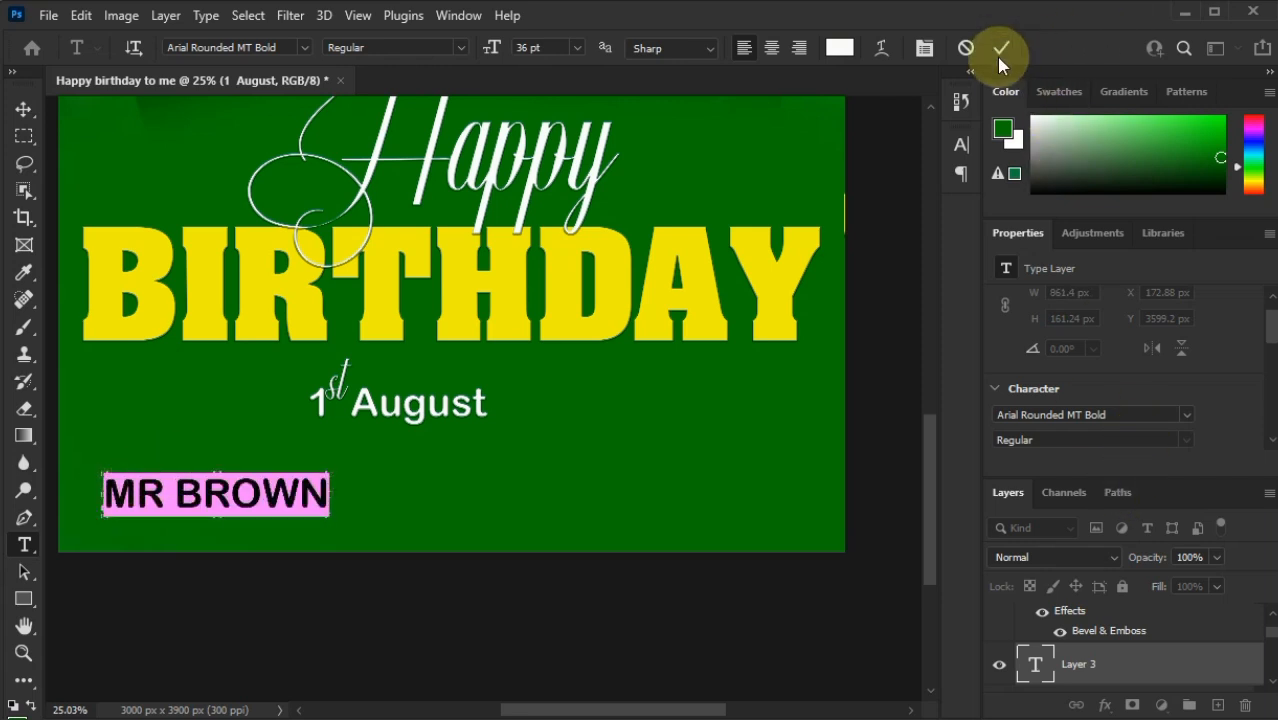
{"action": "left_click", "coordinate": [420, 459]}
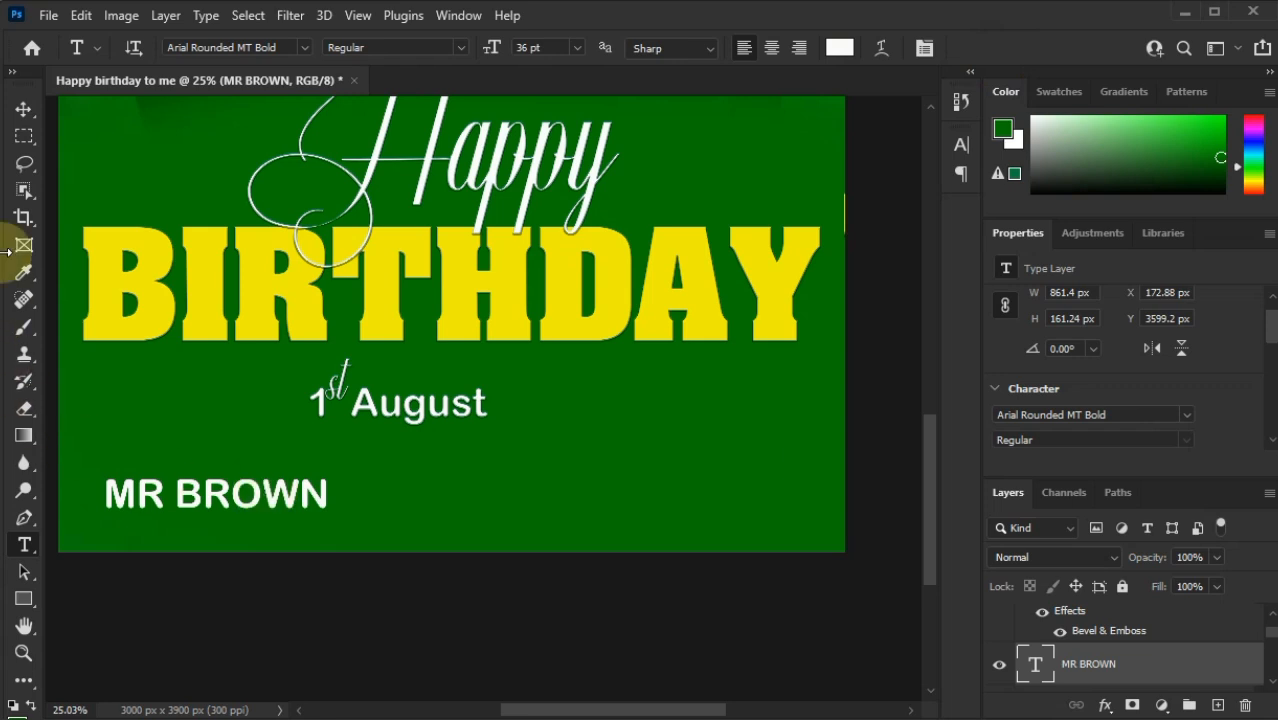
Enlarge the celebrant's name text to 60 pt and place it directly beneath the right half of "BIRTHDAY".
{"action": "left_click", "coordinate": [23, 110]}
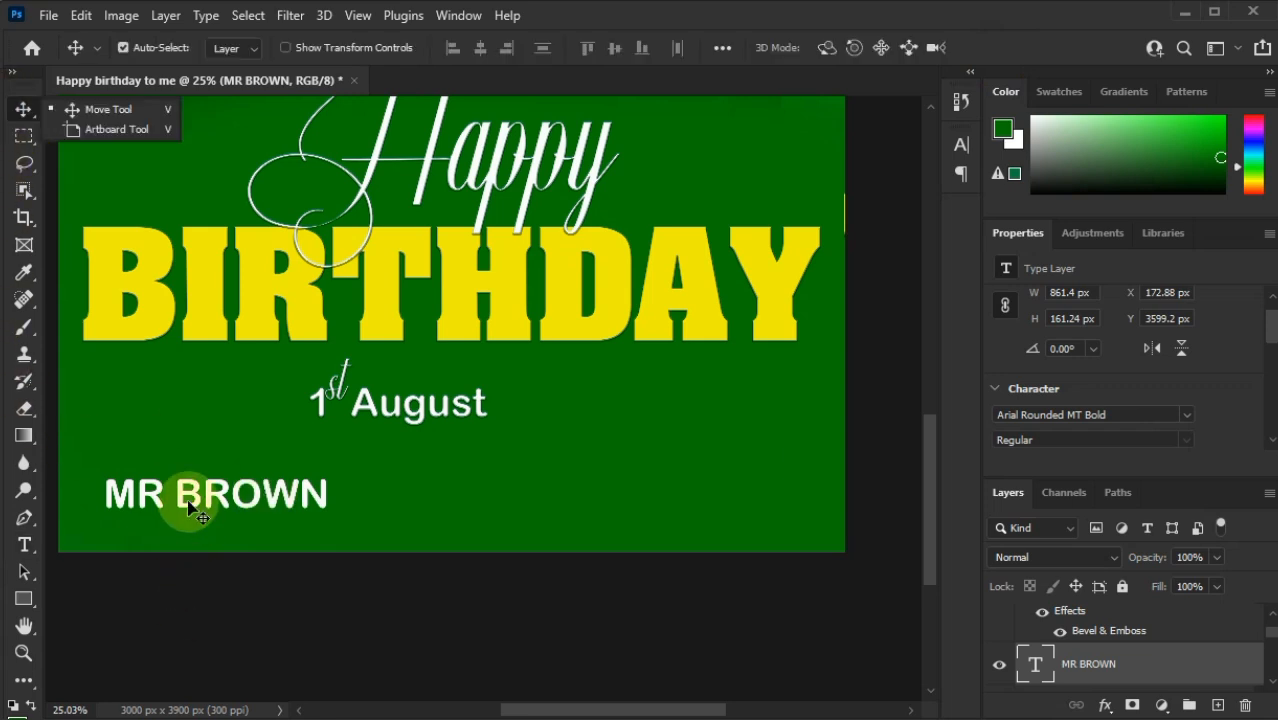
{"action": "left_click_drag", "start_coordinate": [678, 415], "coordinate": [657, 389]}
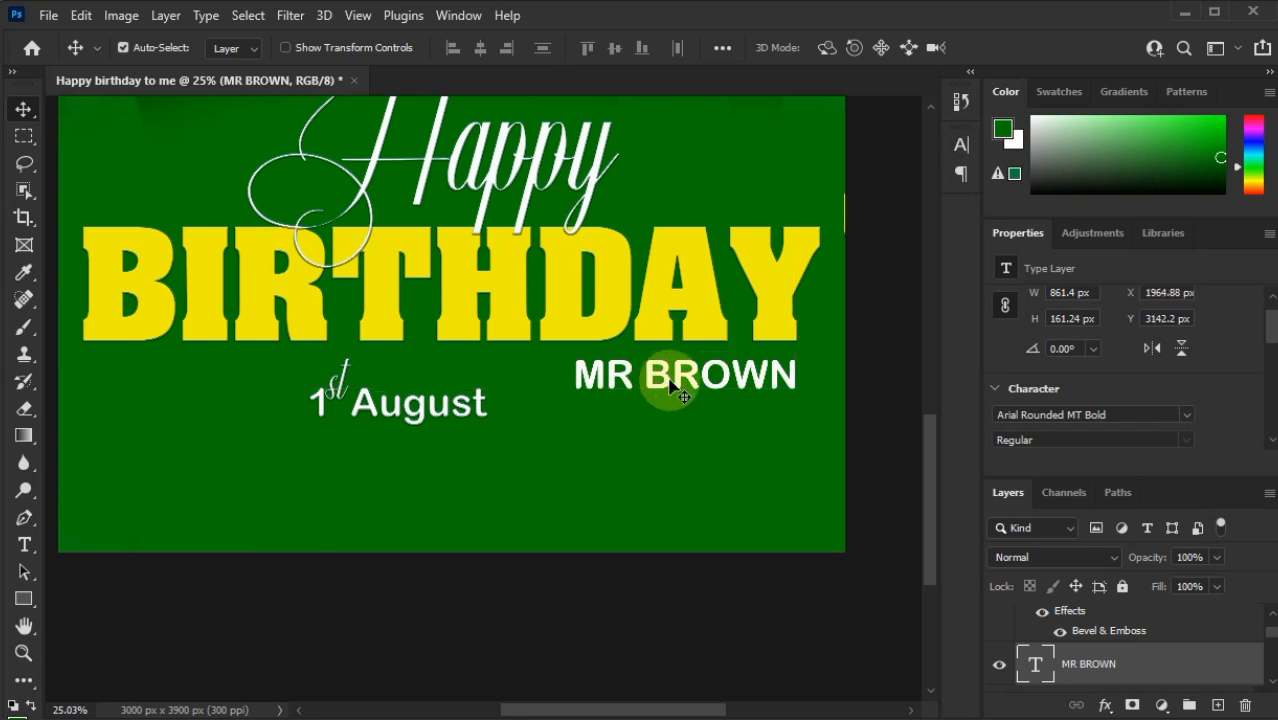
{"action": "double_click", "coordinate": [679, 377]}
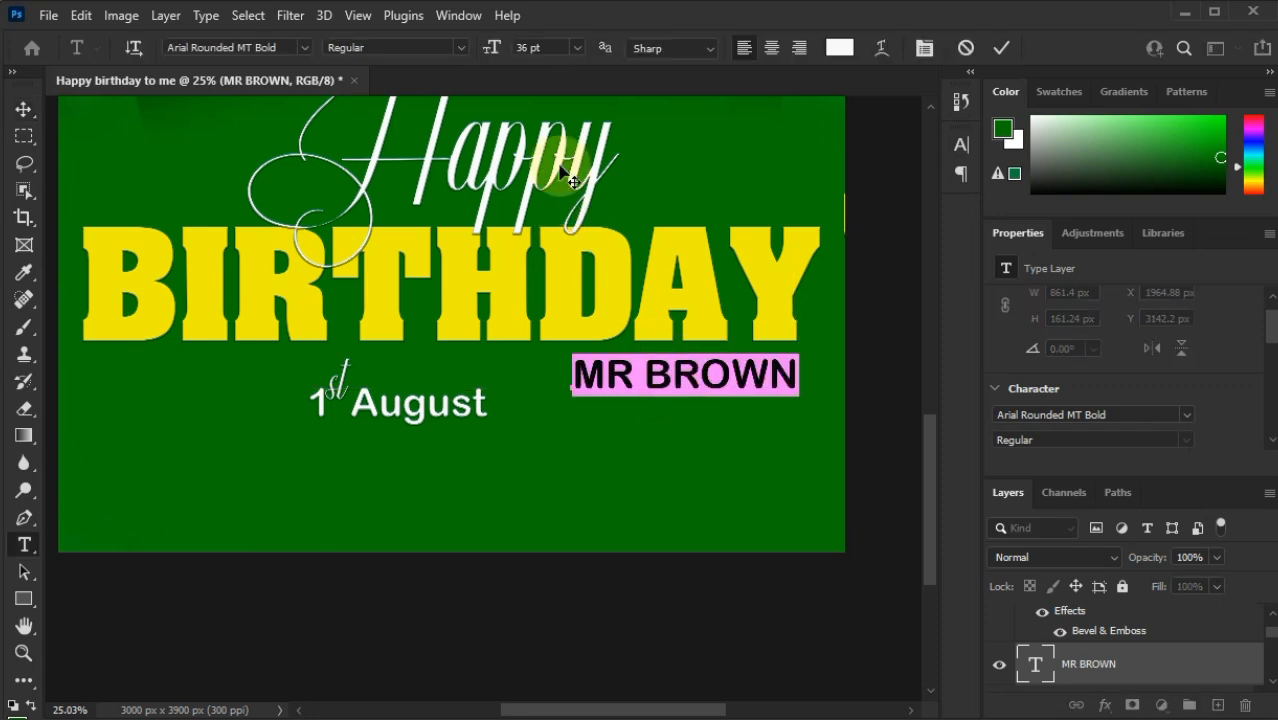
{"action": "left_click", "coordinate": [577, 48]}
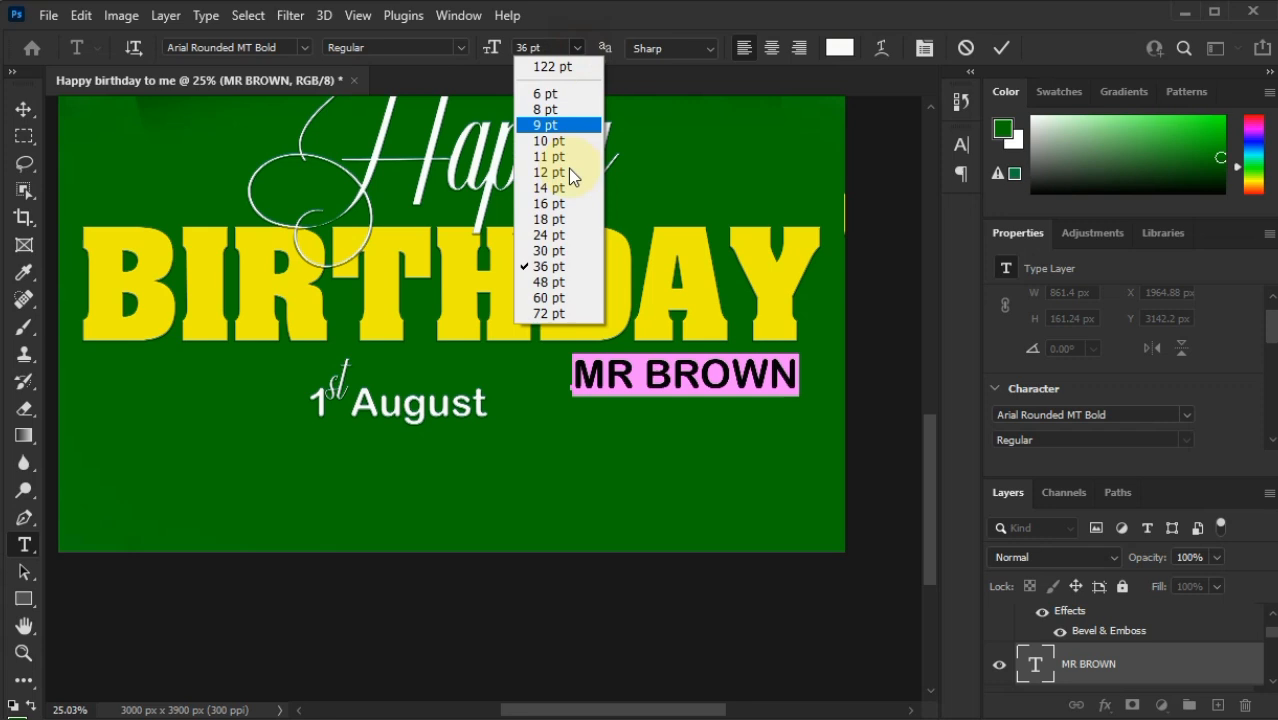
{"action": "left_click", "coordinate": [568, 282]}
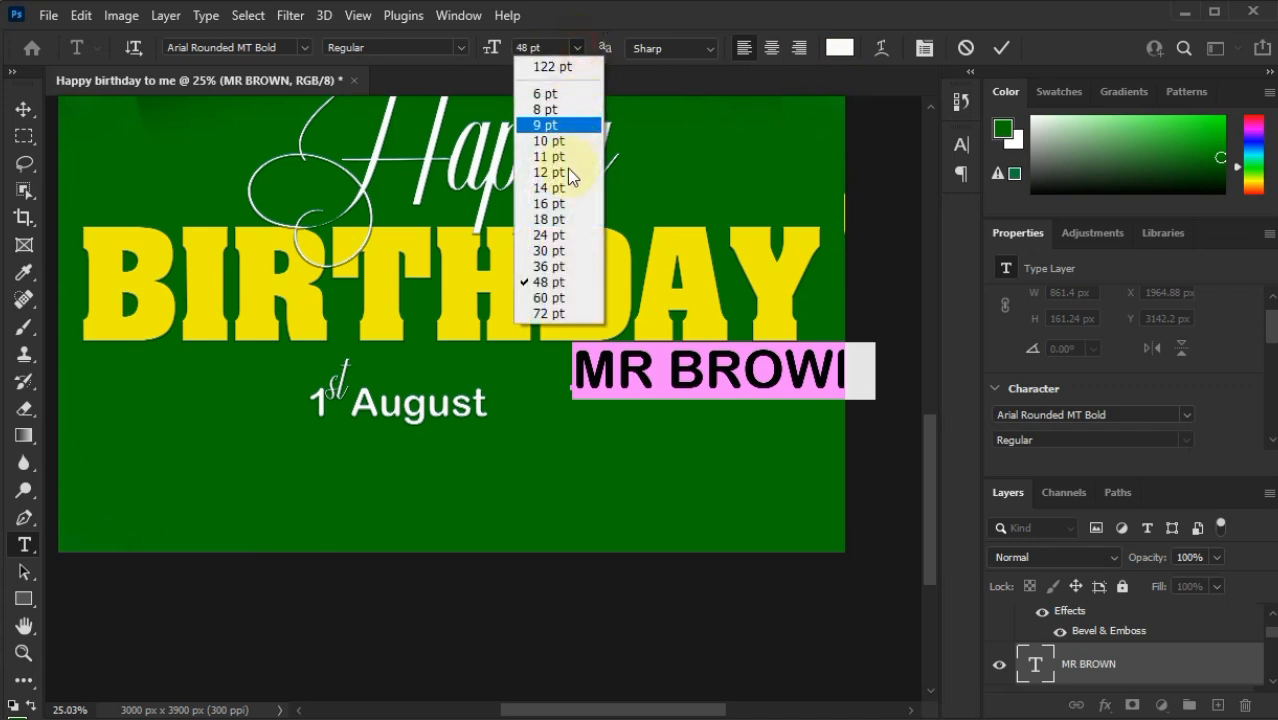
{"action": "left_click", "coordinate": [557, 298]}
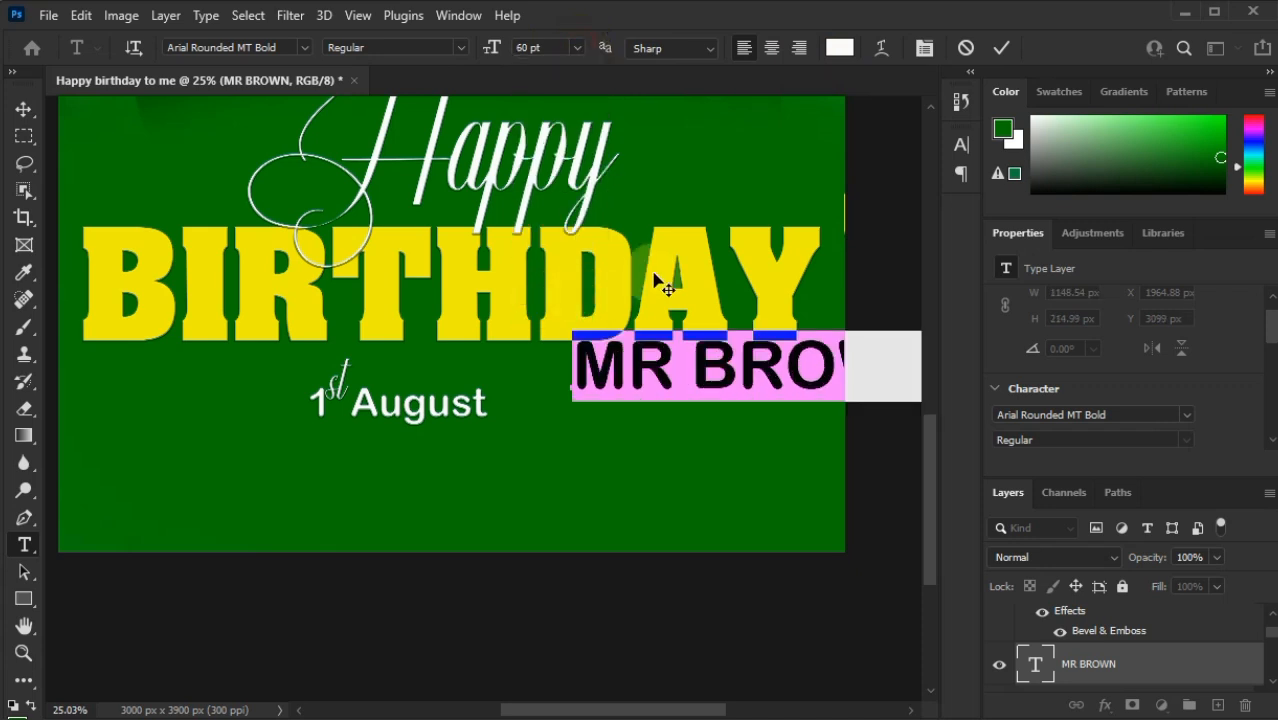
{"action": "left_click", "coordinate": [1003, 48]}
{"action": "key", "text": "v"}
{"action": "left_click_drag", "start_coordinate": [798, 388], "coordinate": [657, 391]}
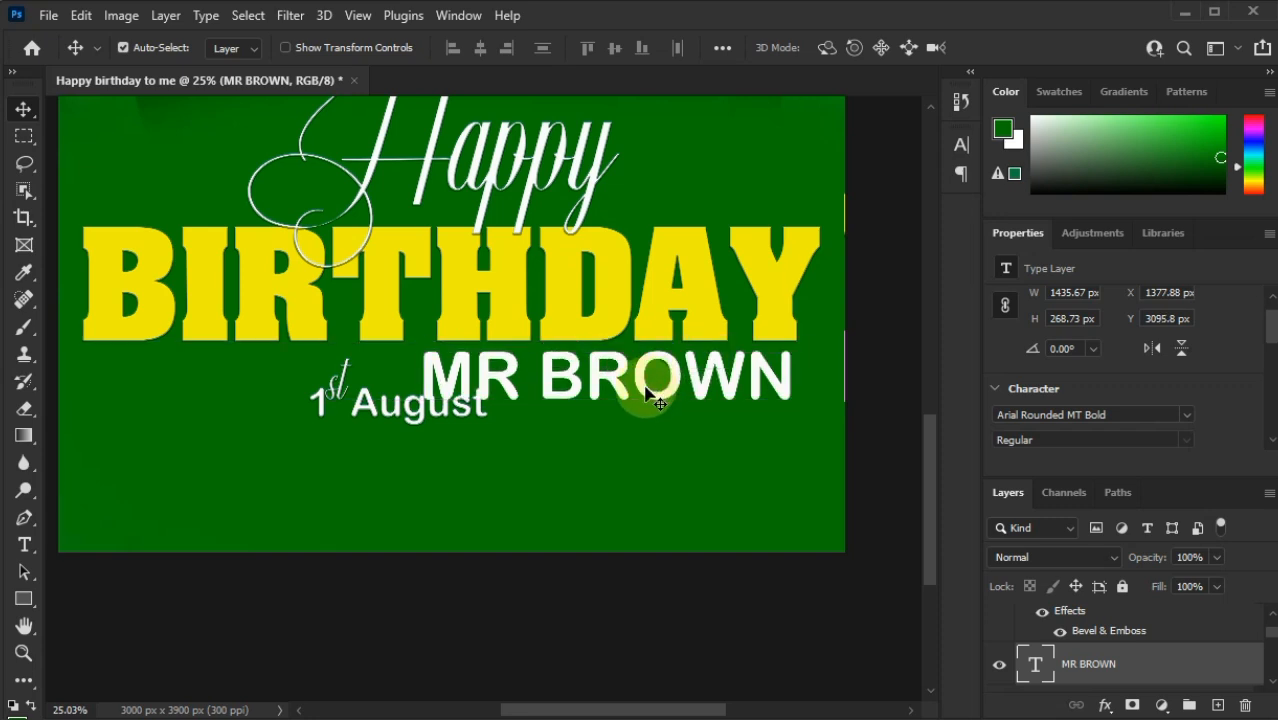
{"action": "key", "text": "t"}
{"action": "double_click", "coordinate": [646, 383]}
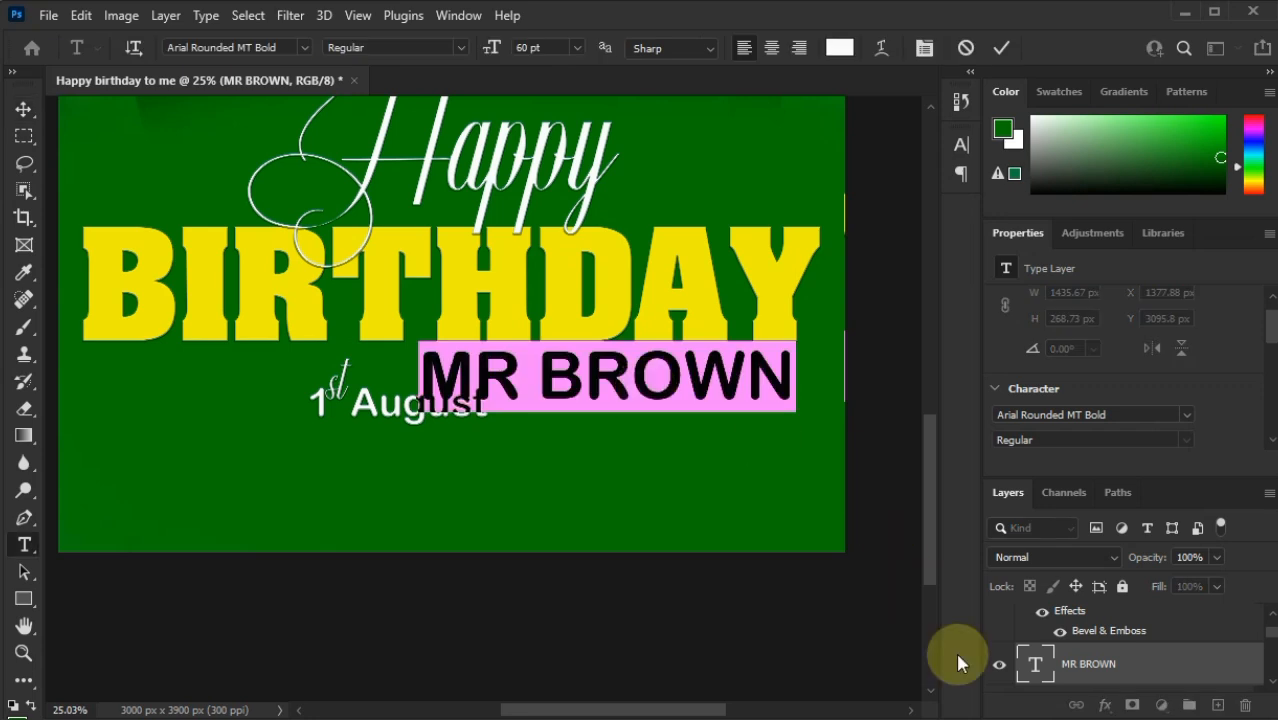
{"action": "left_click", "coordinate": [1001, 48]}
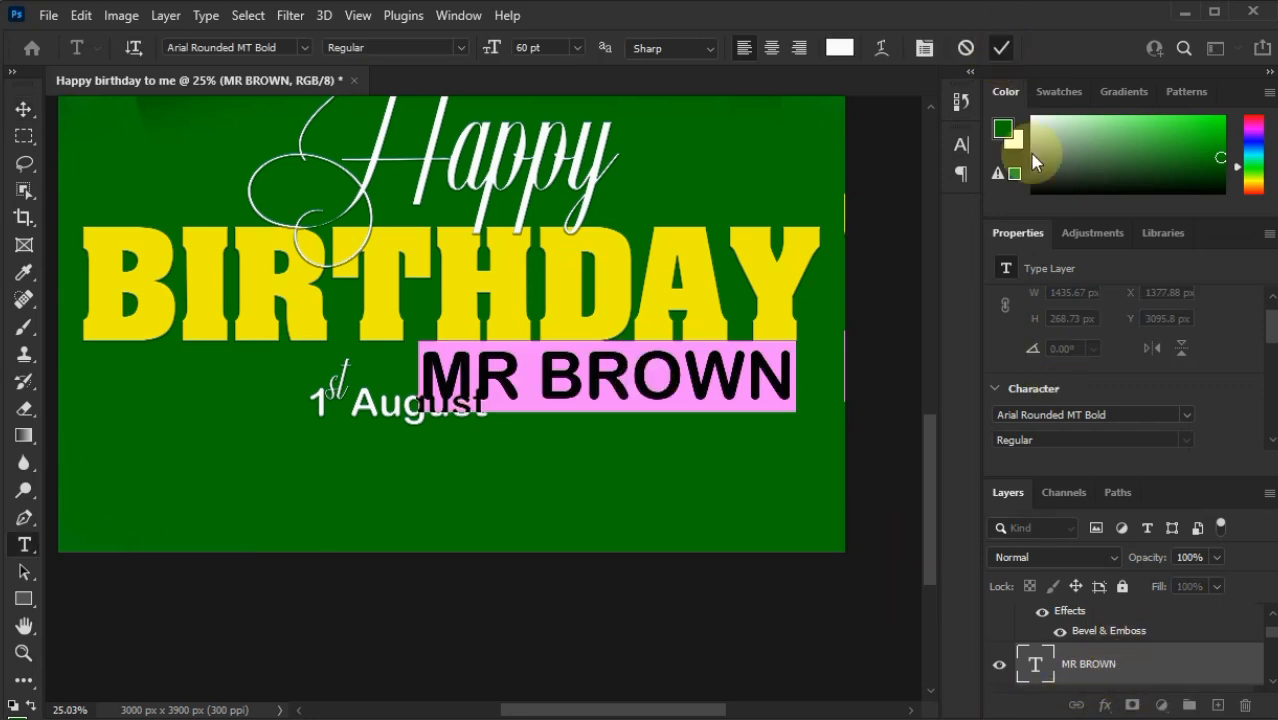
Give the celebrant's name layer a Bevel & Emboss with Contour and a Drop Shadow in Normal blend mode with 18% spread.
{"action": "left_click", "coordinate": [1104, 705]}
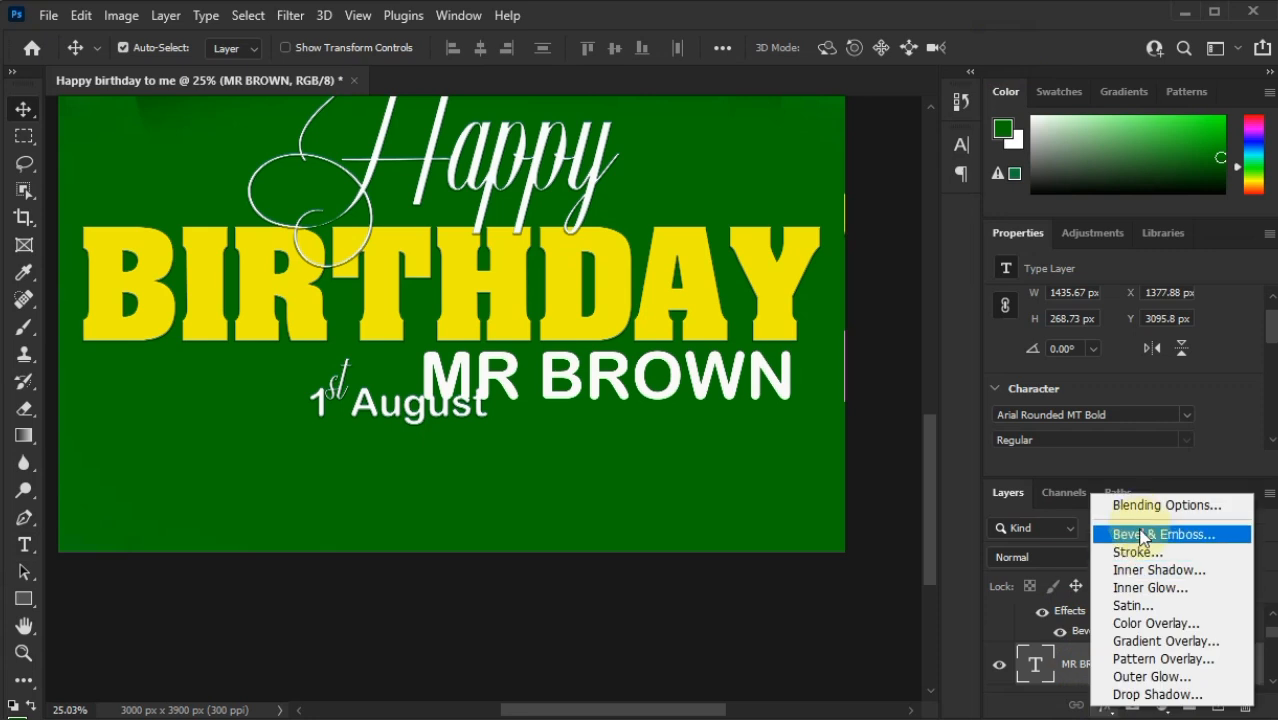
{"action": "left_click", "coordinate": [1140, 535]}
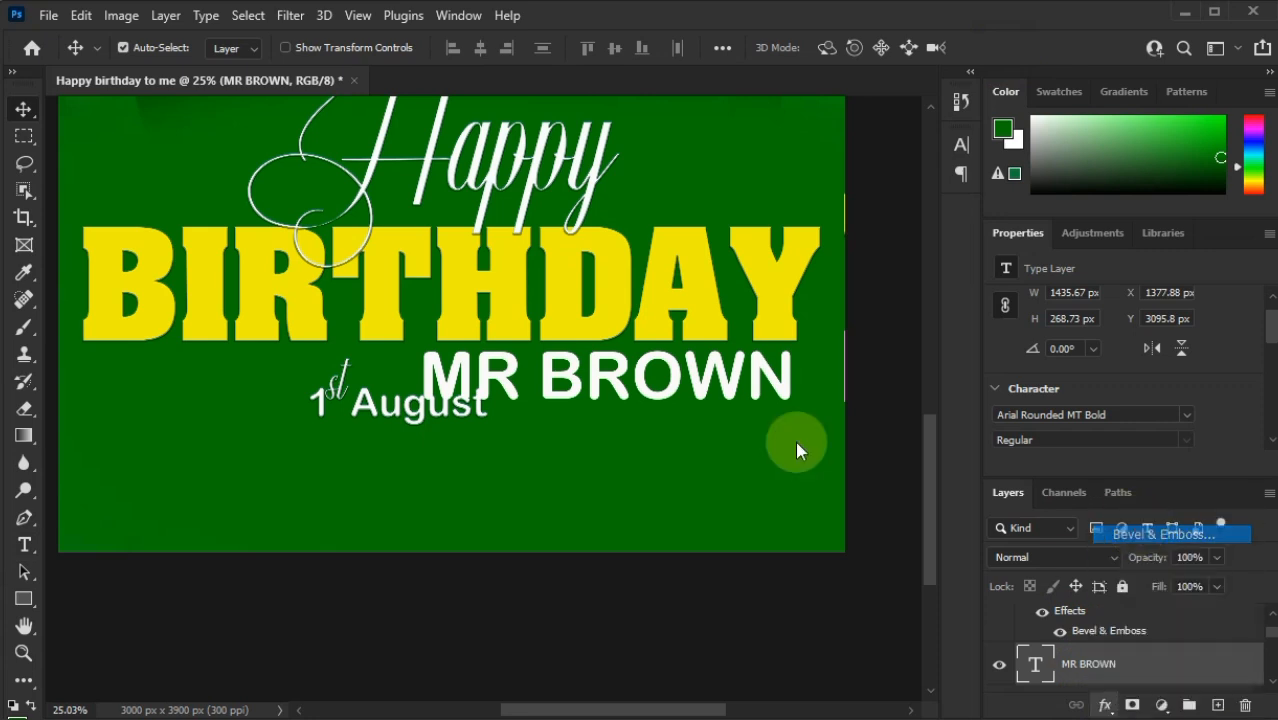
{"action": "left_click", "coordinate": [617, 393]}
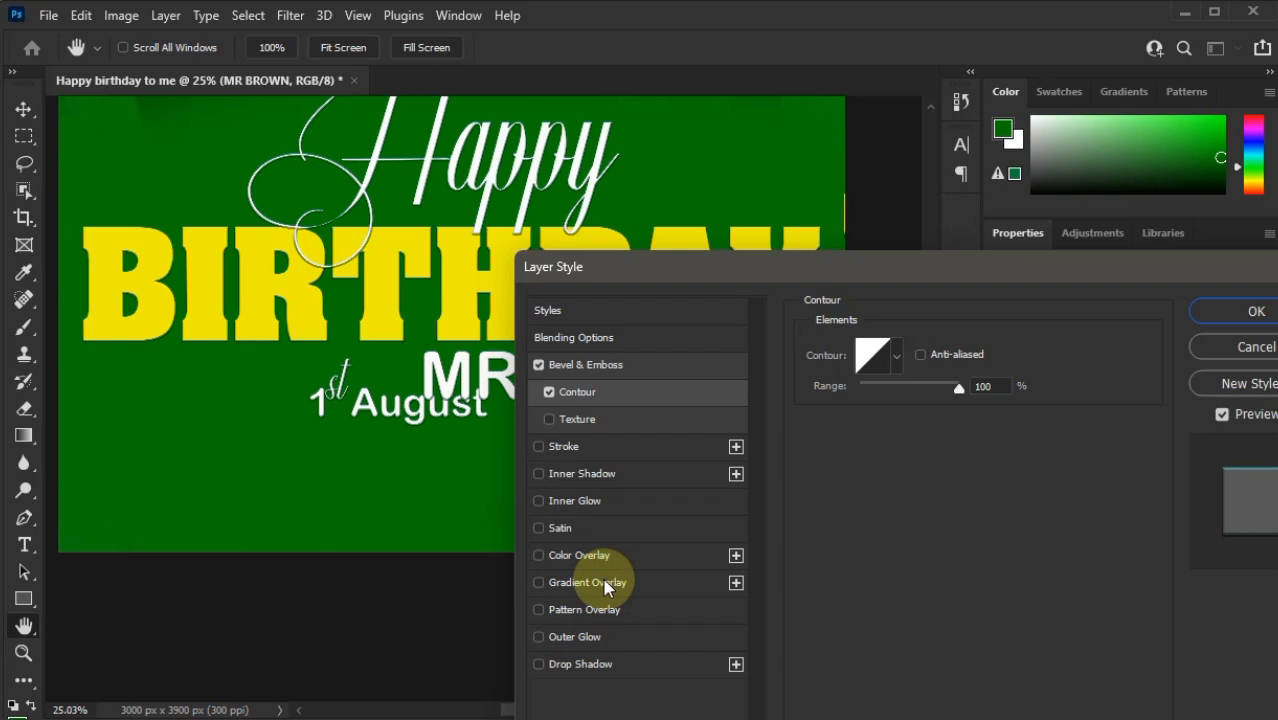
{"action": "left_click", "coordinate": [585, 664]}
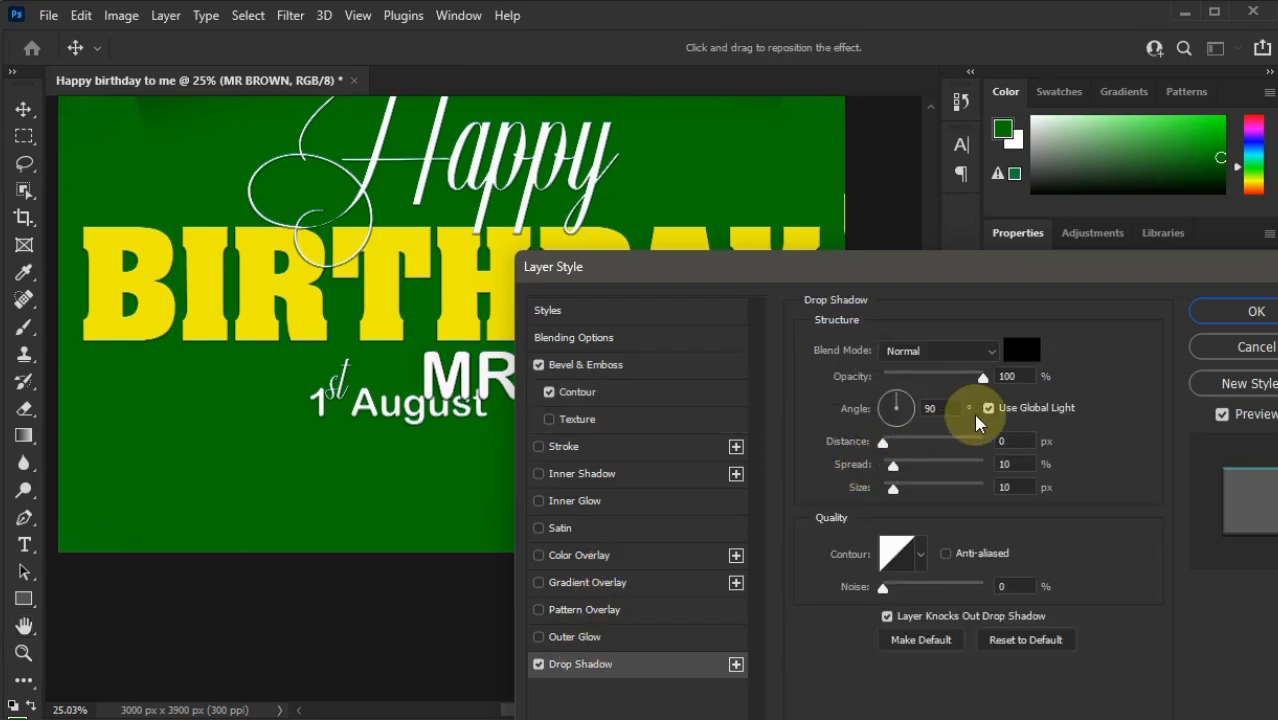
{"action": "left_click", "coordinate": [974, 352]}
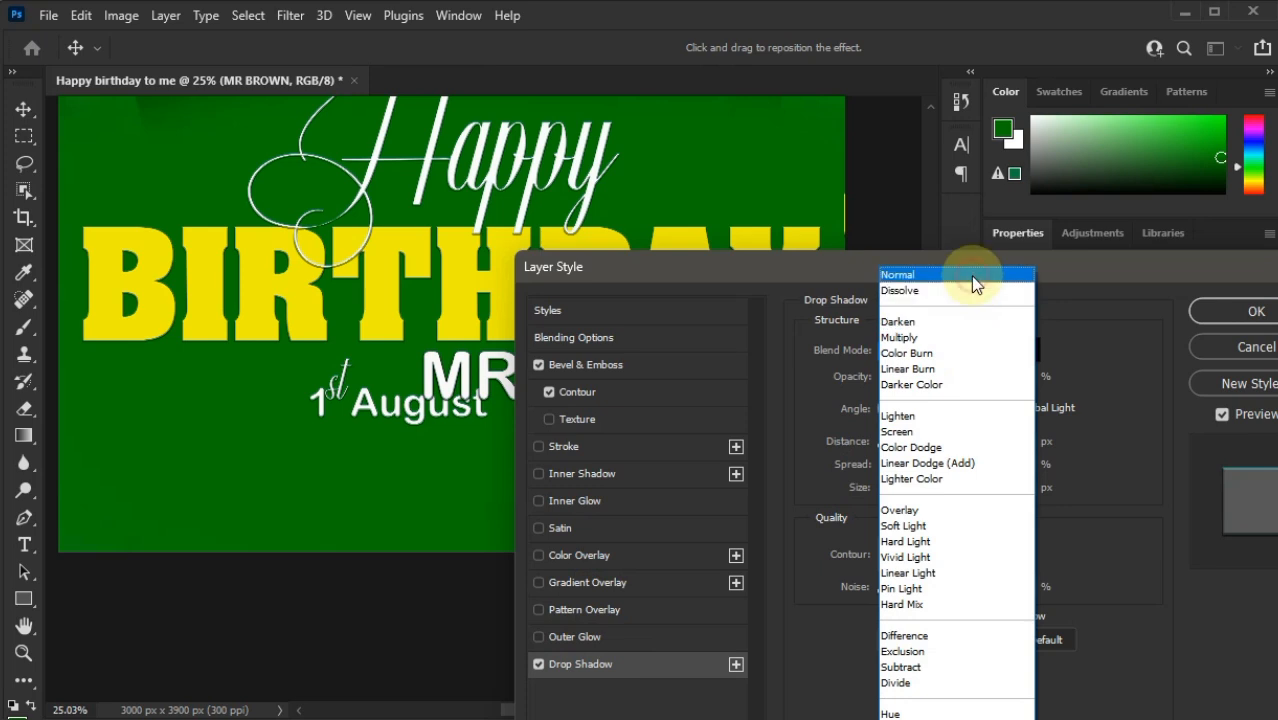
{"action": "left_click", "coordinate": [975, 280]}
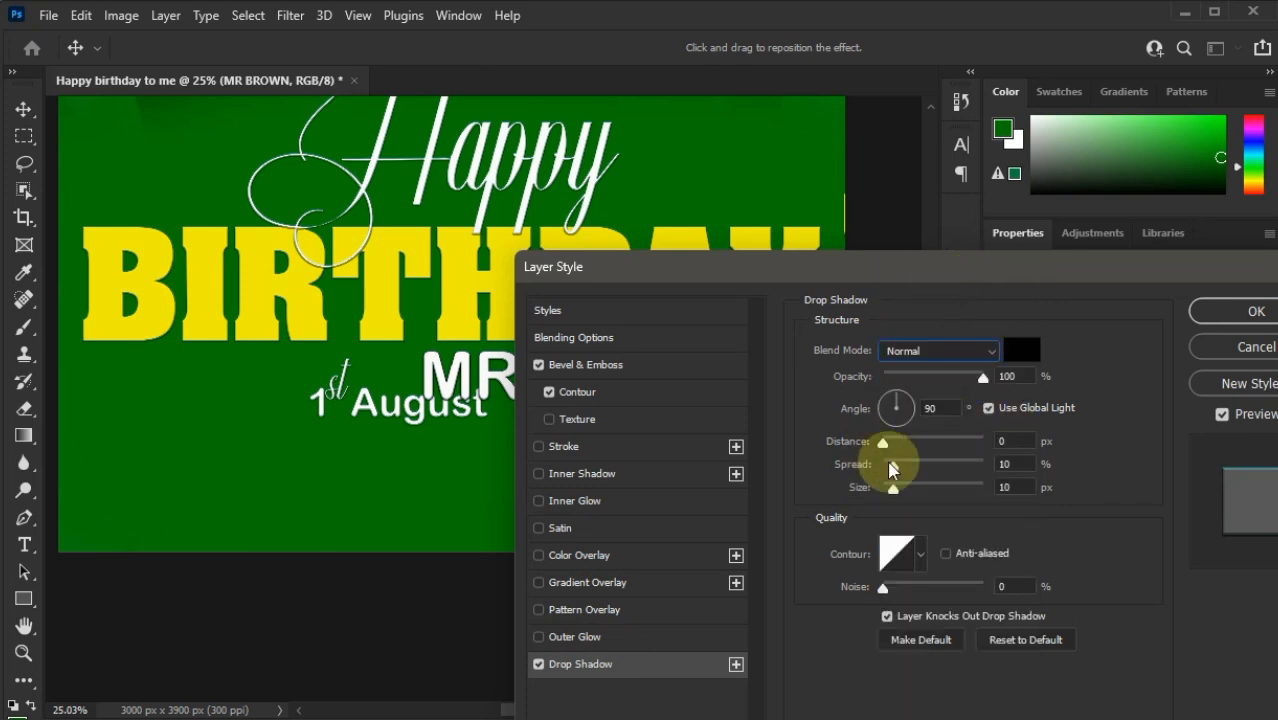
{"action": "left_click_drag", "start_coordinate": [893, 470], "coordinate": [906, 470]}
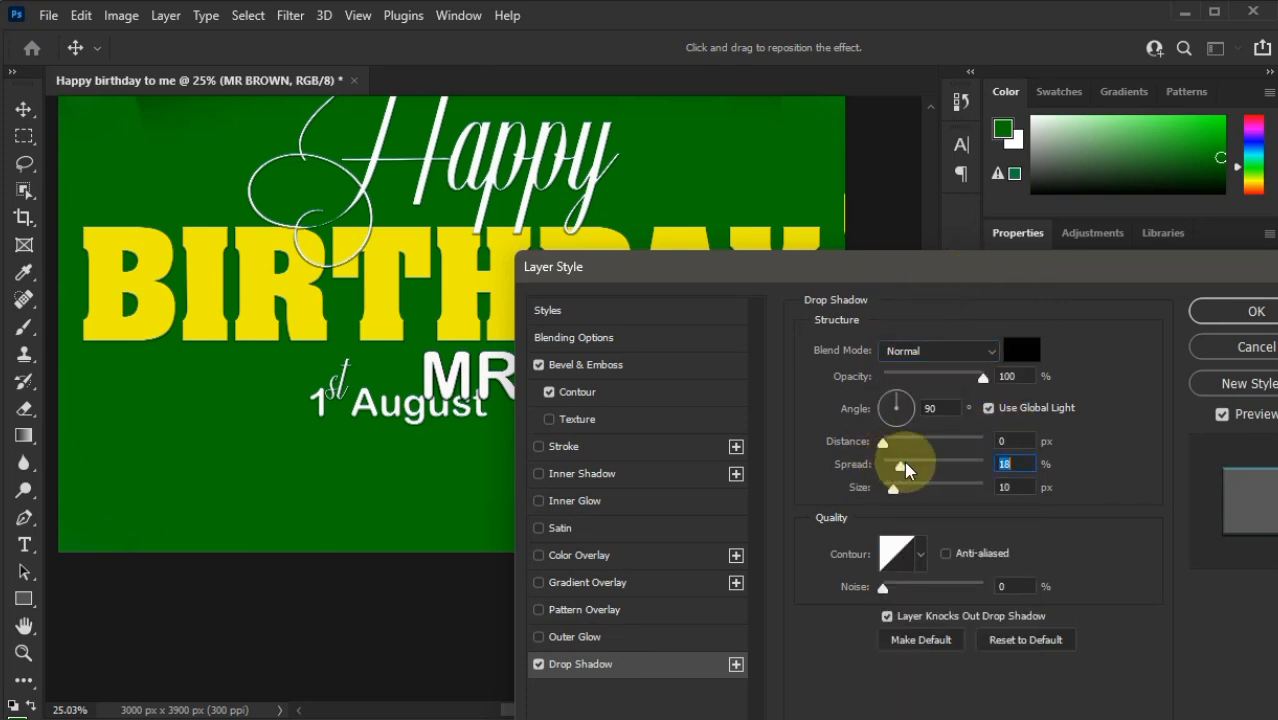
{"action": "left_click", "coordinate": [1222, 316]}
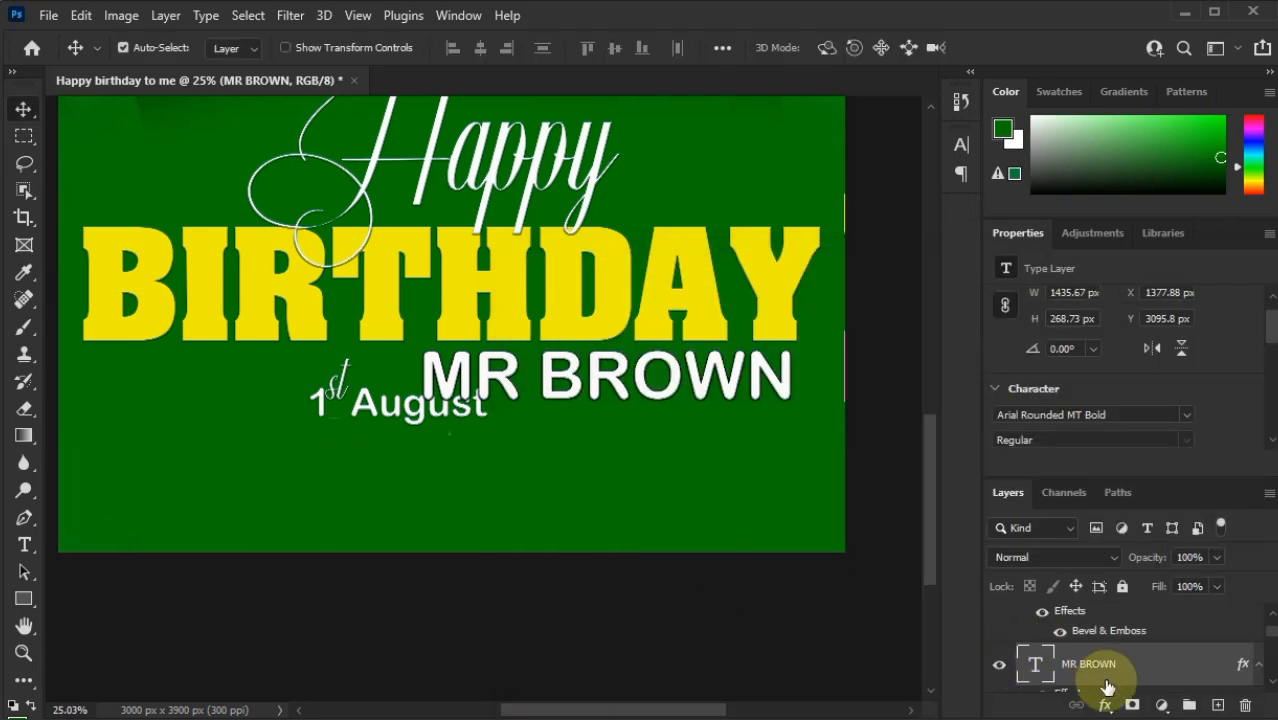
Select the "st" and "1 August" text layers together and move the date into the flyer's lower-left corner.
{"action": "scroll", "coordinate": [1107, 686], "scroll_direction": "down", "scroll_amount": 3}
{"action": "scroll", "coordinate": [1107, 686], "scroll_direction": "down", "scroll_amount": 1}
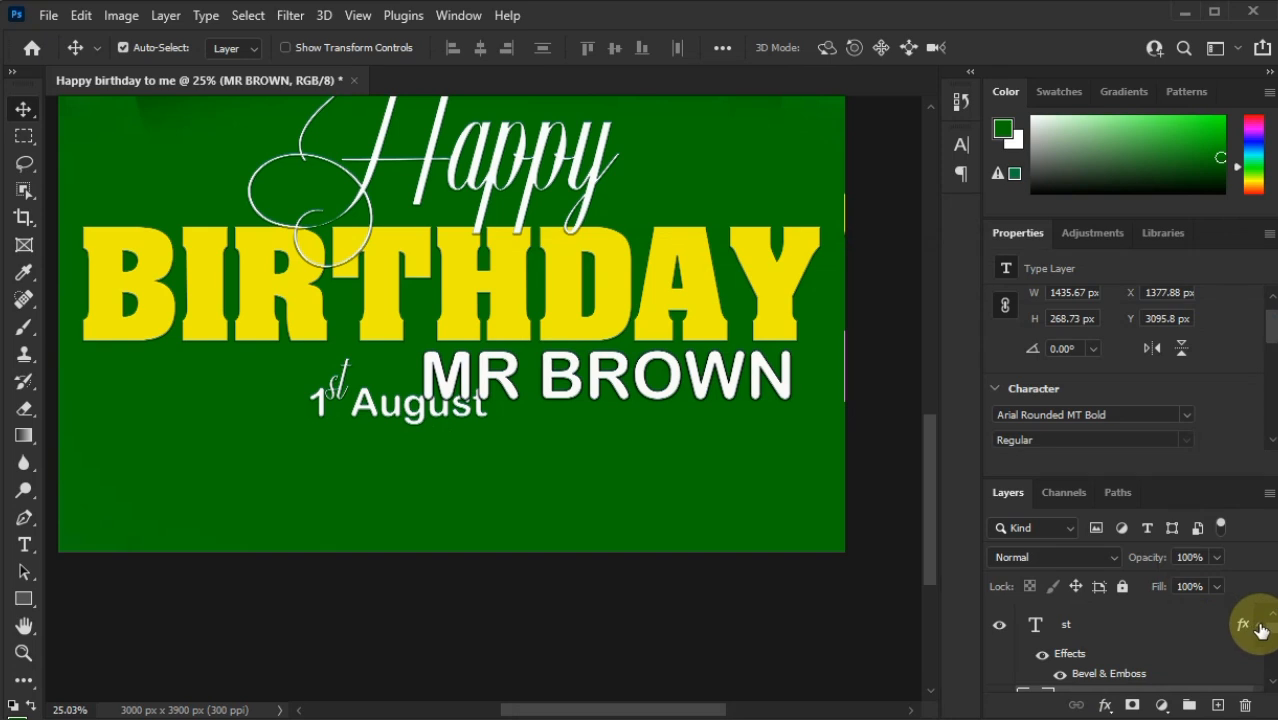
{"action": "left_click", "coordinate": [1253, 629]}
{"action": "left_click", "coordinate": [1157, 634]}
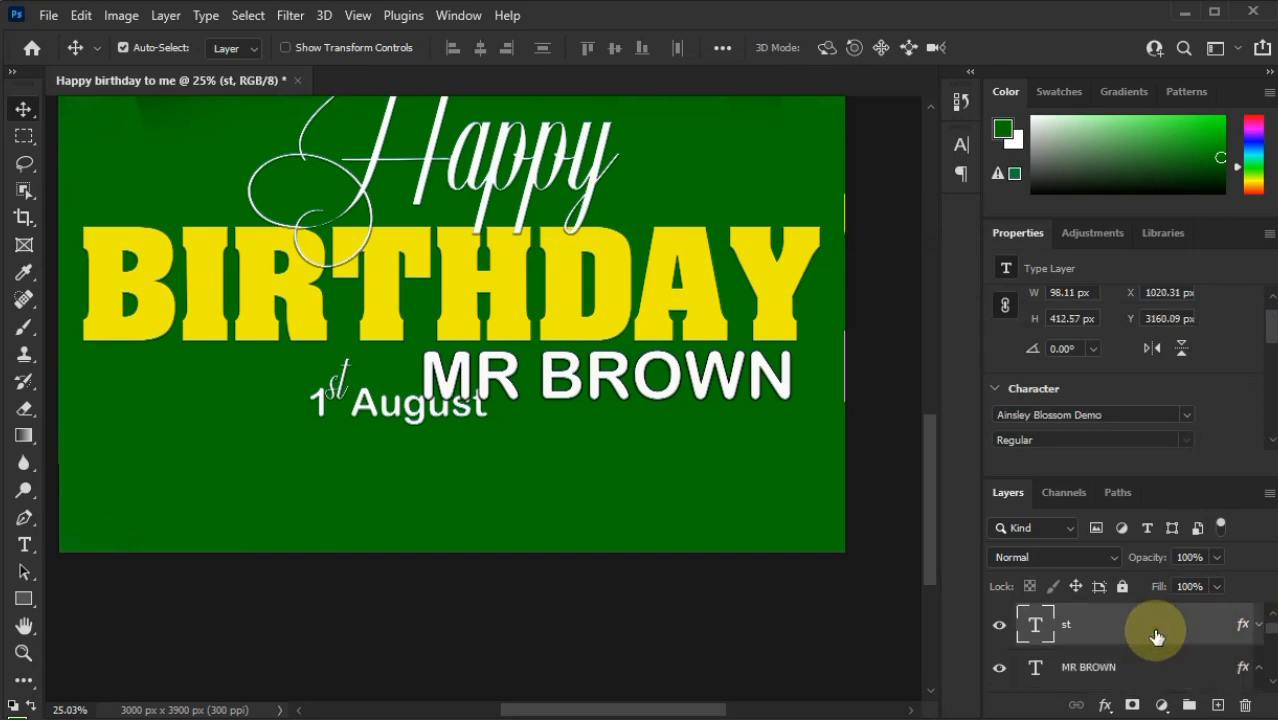
{"action": "scroll", "coordinate": [1157, 634], "scroll_direction": "down", "scroll_amount": 1}
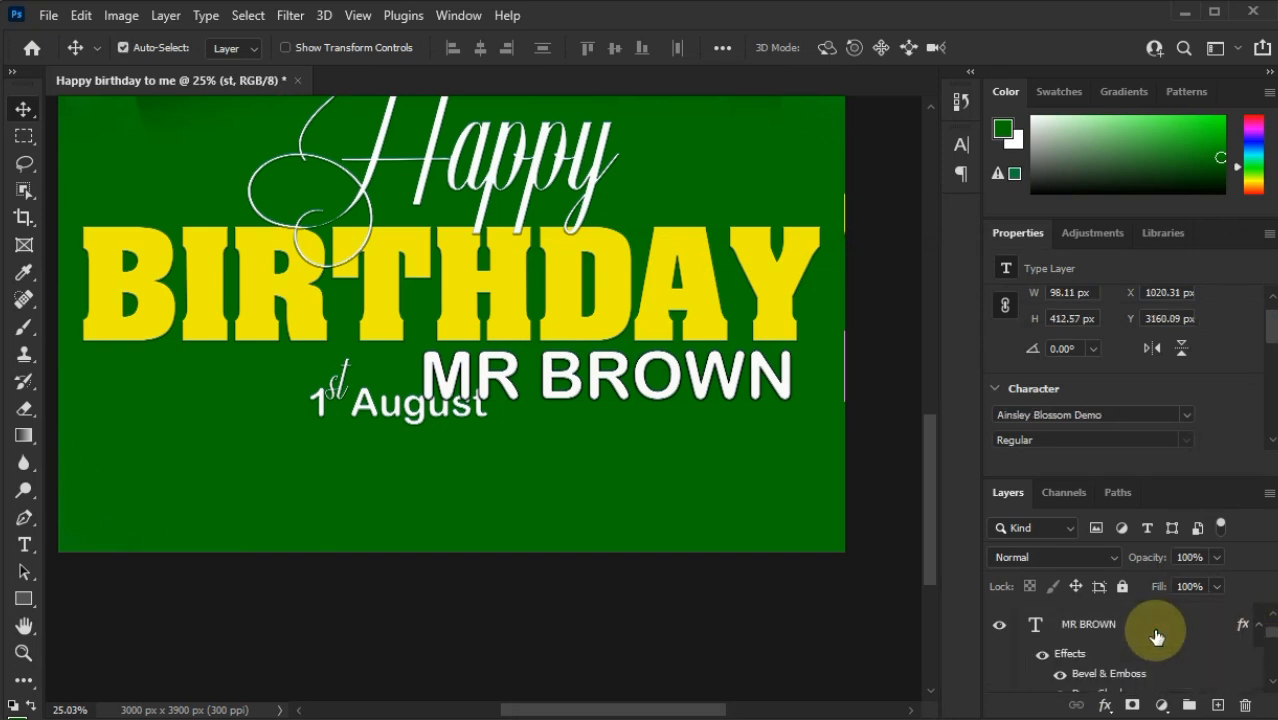
{"action": "scroll", "coordinate": [1157, 634], "scroll_direction": "down", "scroll_amount": 1}
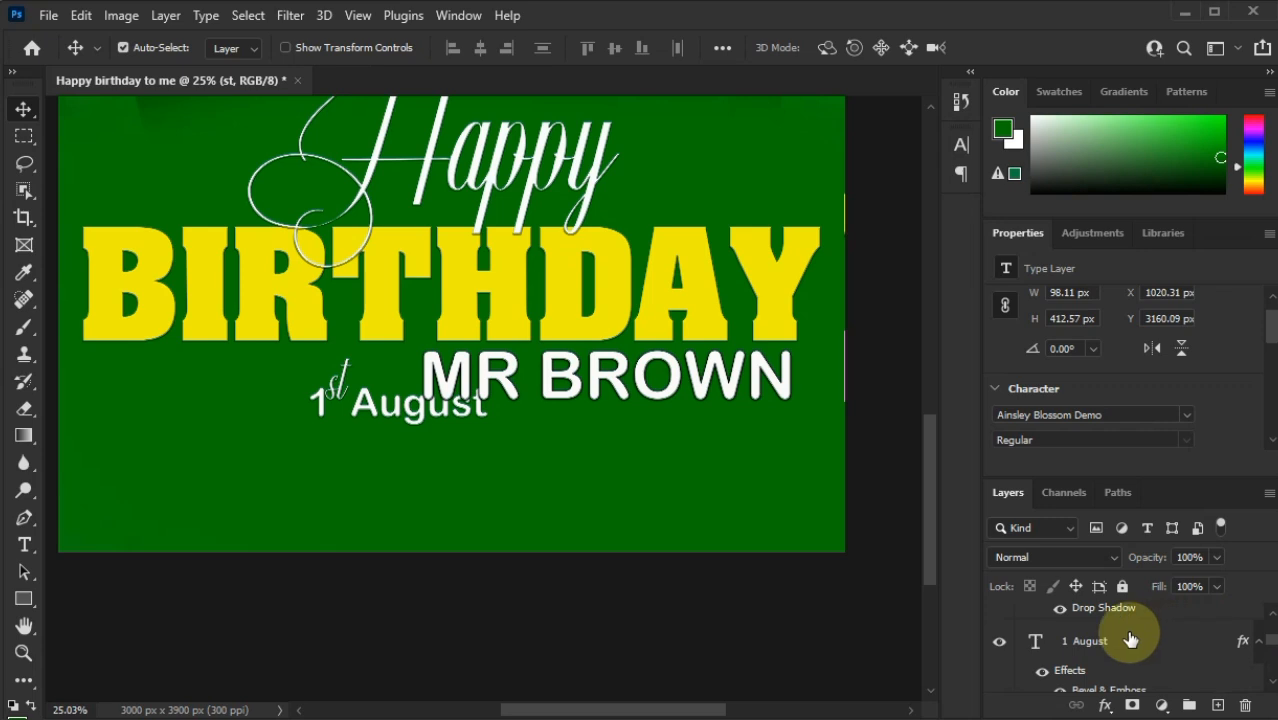
{"action": "left_click", "coordinate": [1130, 640]}
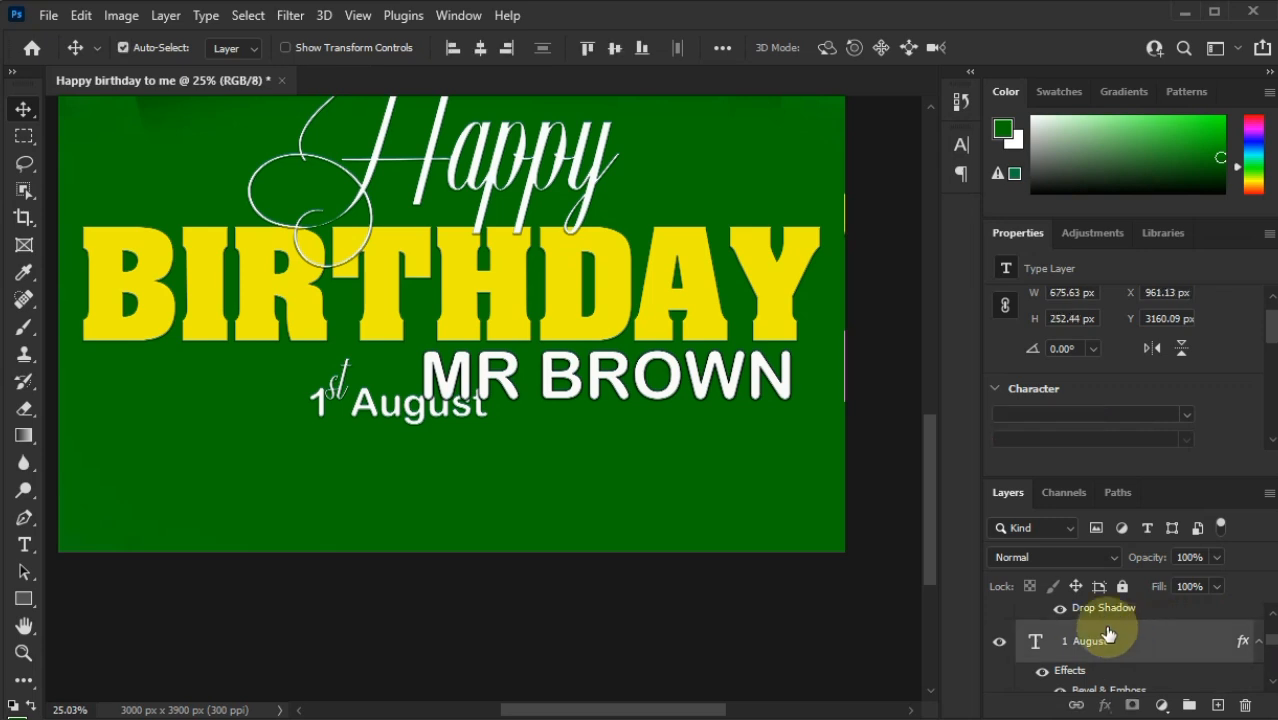
{"action": "left_click_drag", "start_coordinate": [350, 405], "coordinate": [110, 510]}
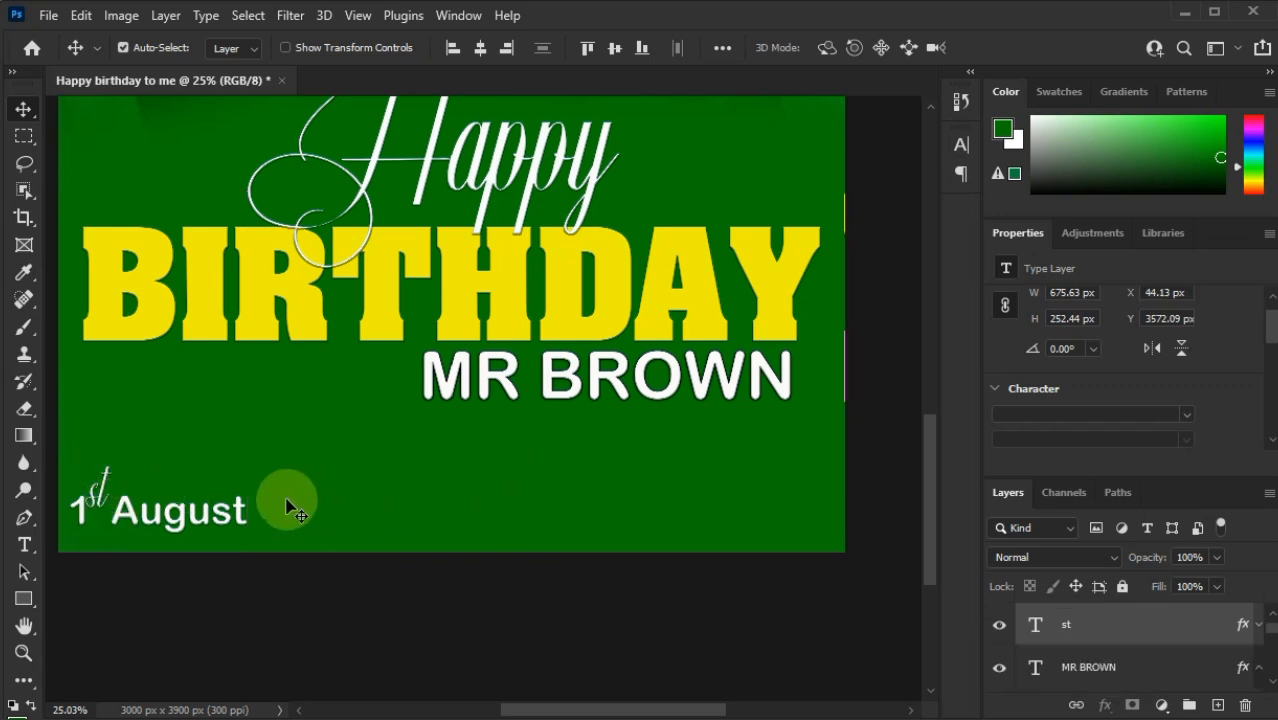
Add the venue text "KING'S GARDEN POINT" to the right of the date along the flyer's lower edge.
{"action": "left_click", "coordinate": [24, 544]}
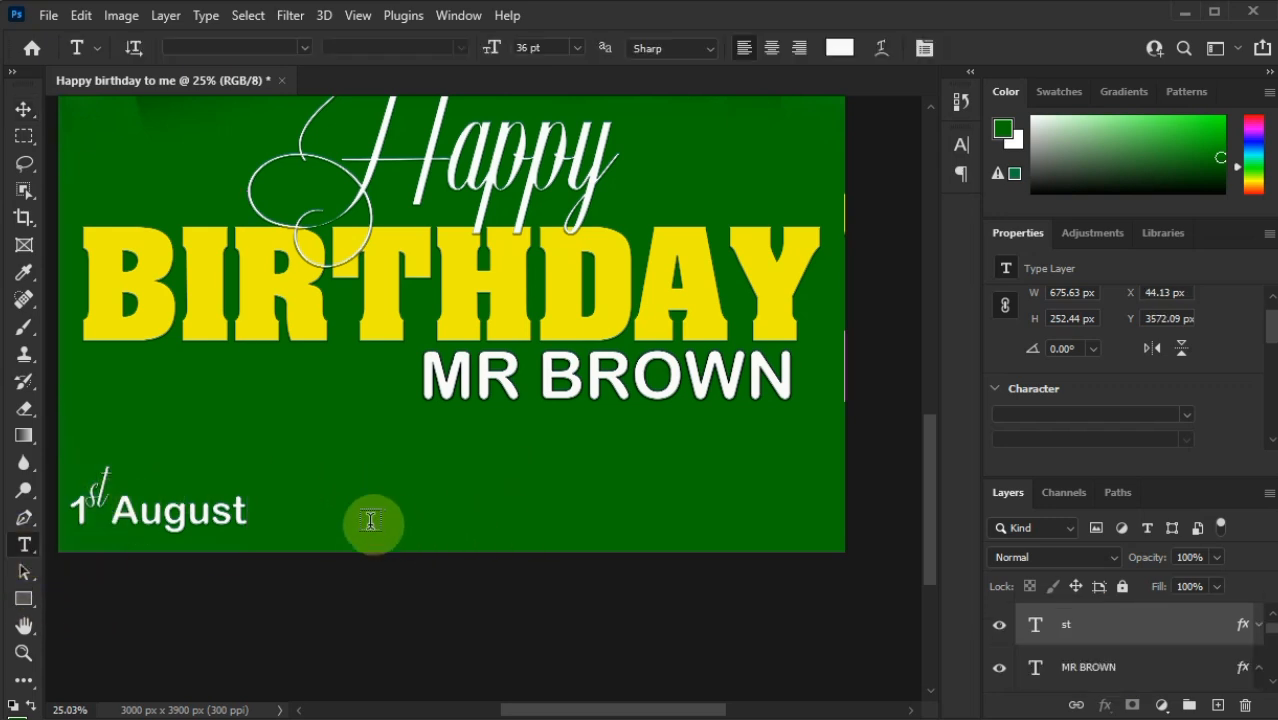
{"action": "left_click", "coordinate": [333, 507]}
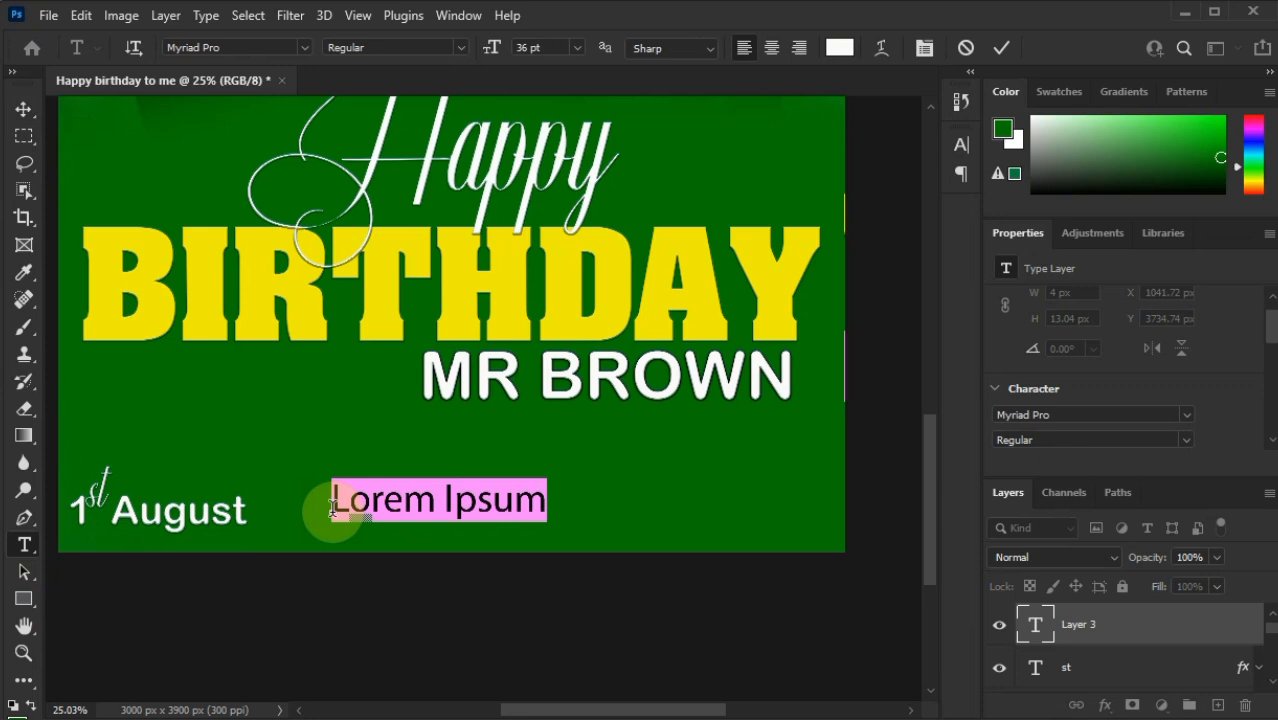
{"action": "type", "text": "KINGS"}
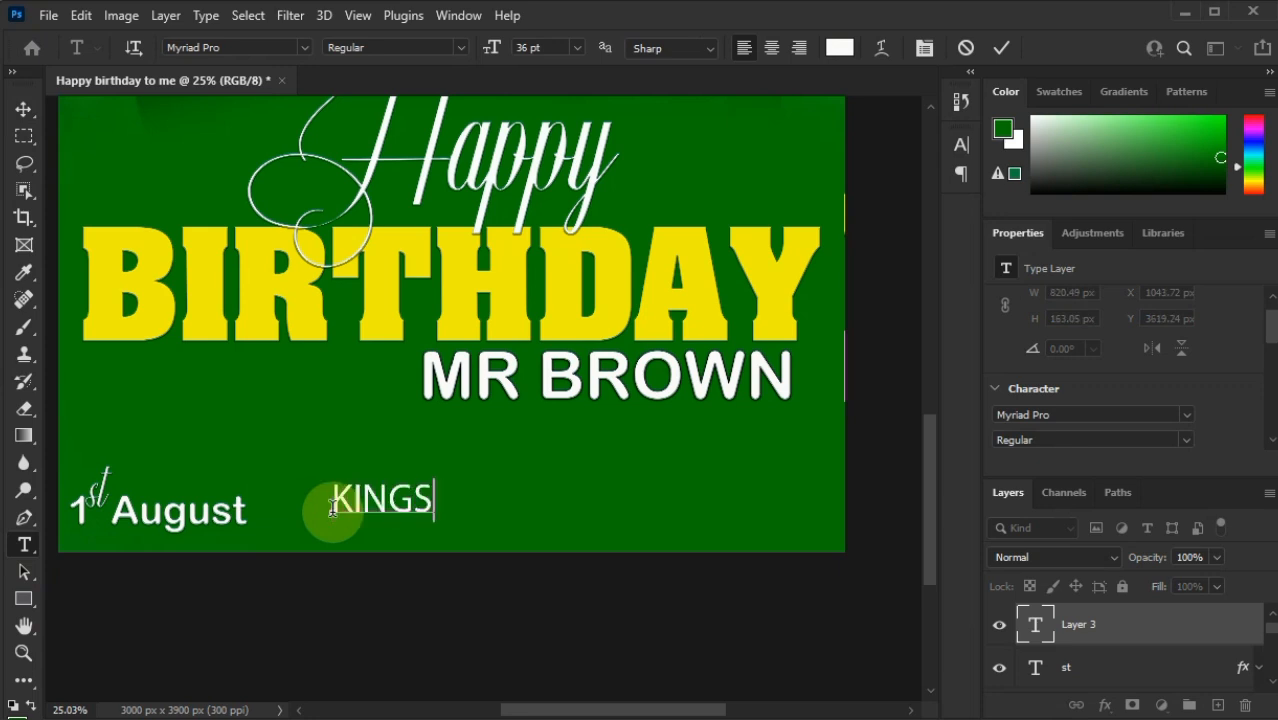
{"action": "key", "text": "BackSpace"}
{"action": "key", "text": "BackSpace"}
{"action": "type", "text": "'"}
{"action": "type", "text": "S "}
{"action": "type", "text": "GAR"}
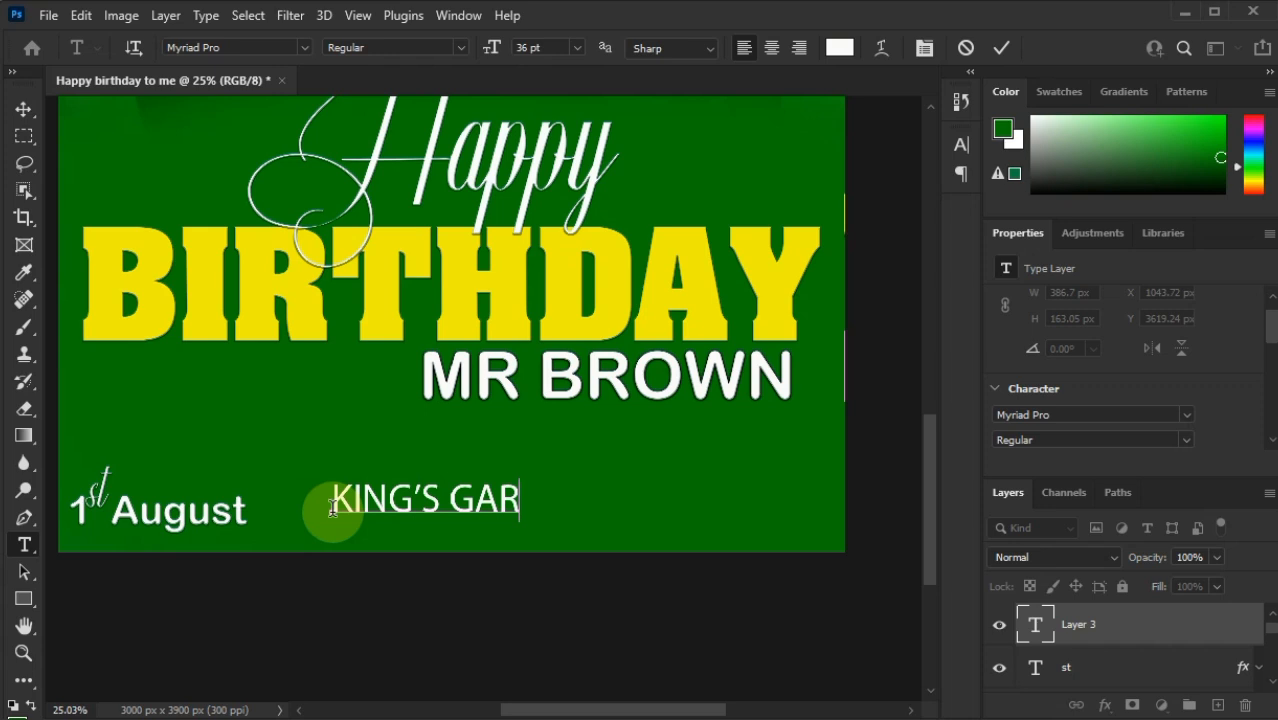
{"action": "type", "text": "DEN"}
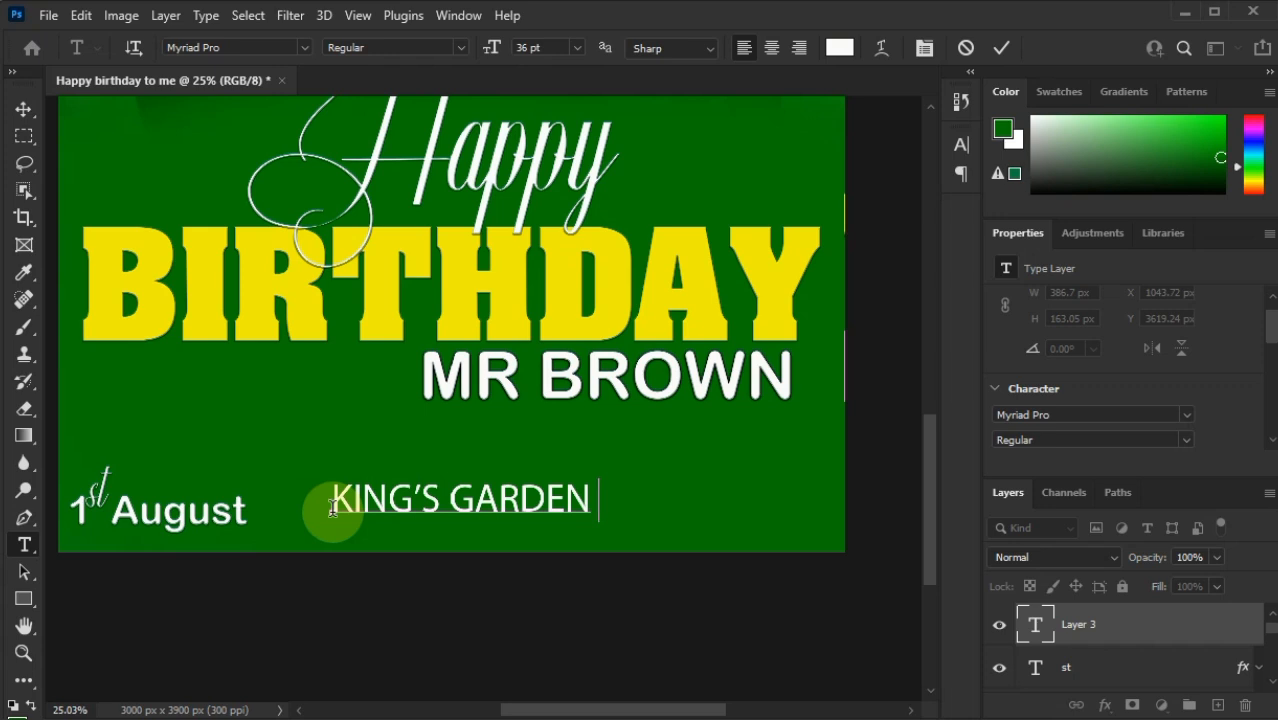
{"action": "type", "text": "POINT"}
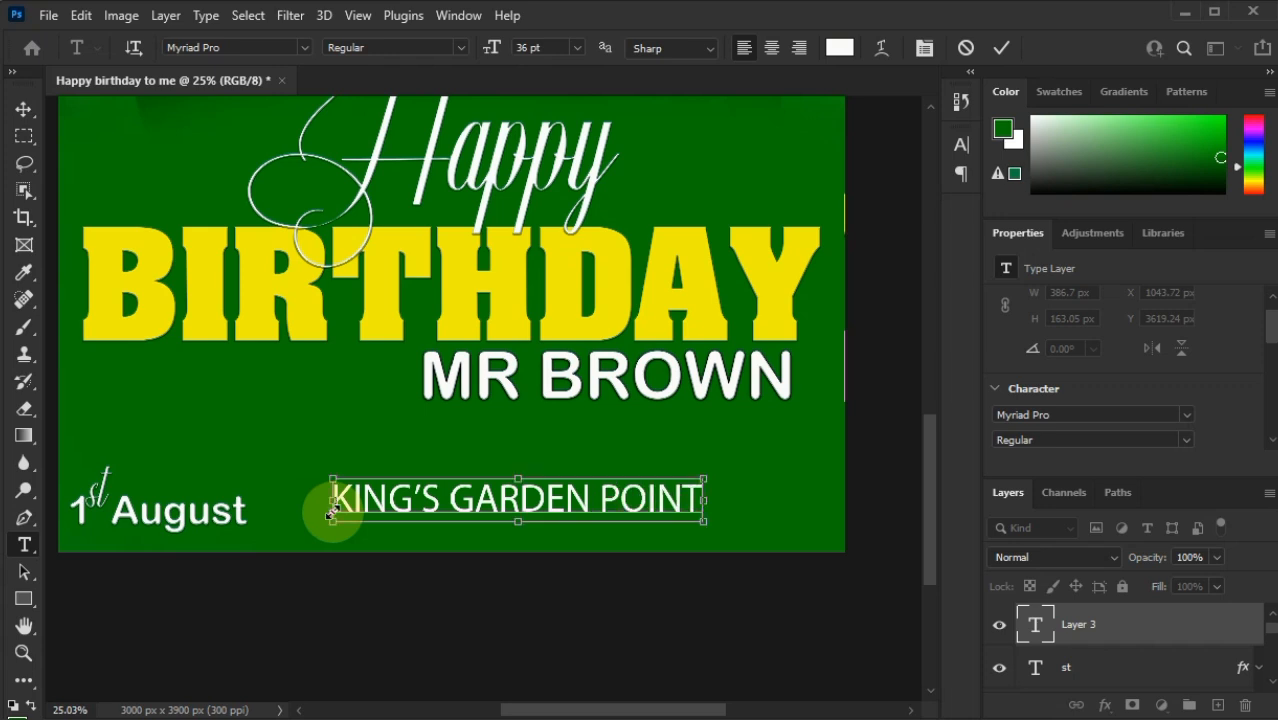
Set the font of the whole venue text to Arial Rounded MT Bold.
{"action": "key", "text": "ctrl+a"}
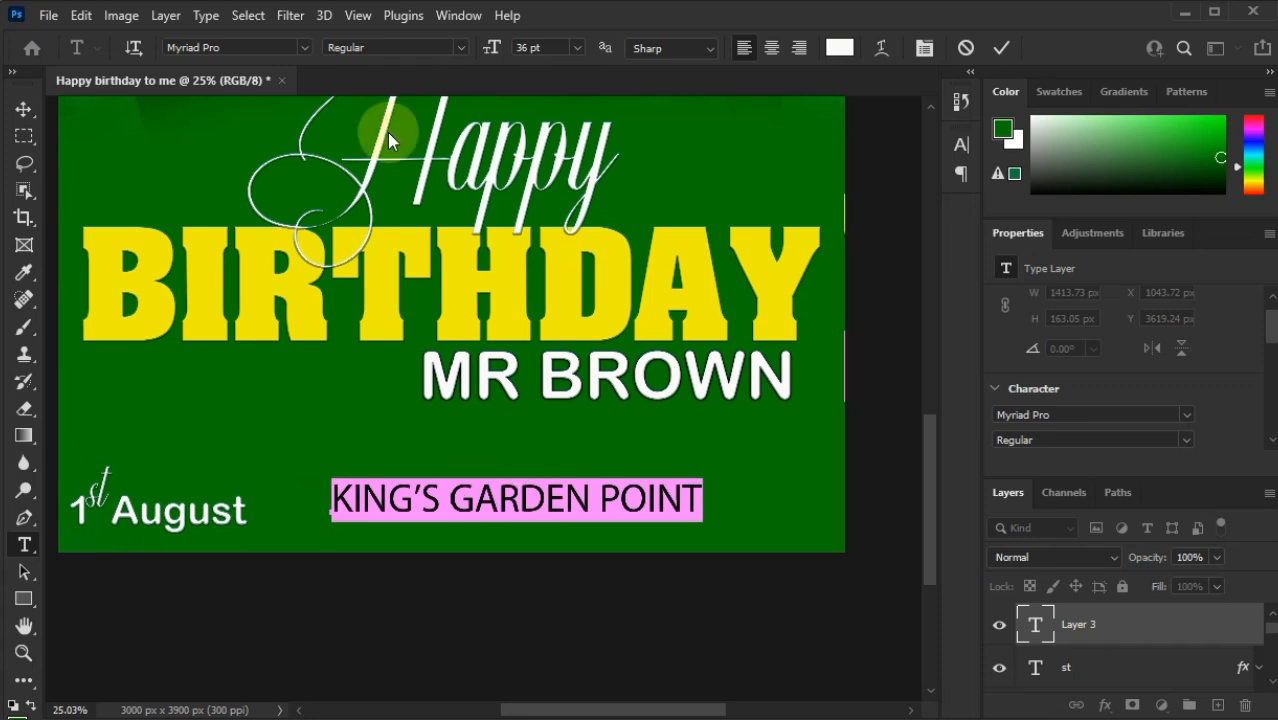
{"action": "left_click", "coordinate": [1185, 414]}
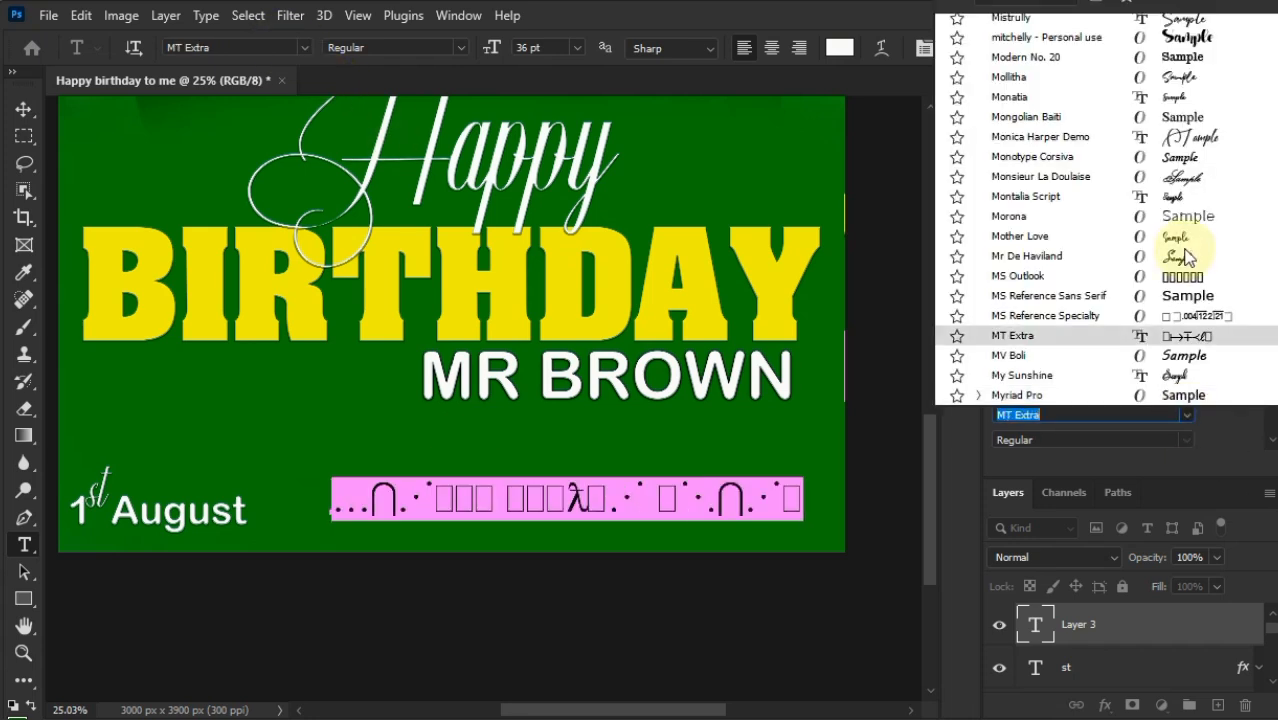
{"action": "scroll", "coordinate": [1186, 262], "scroll_direction": "down", "scroll_amount": 1}
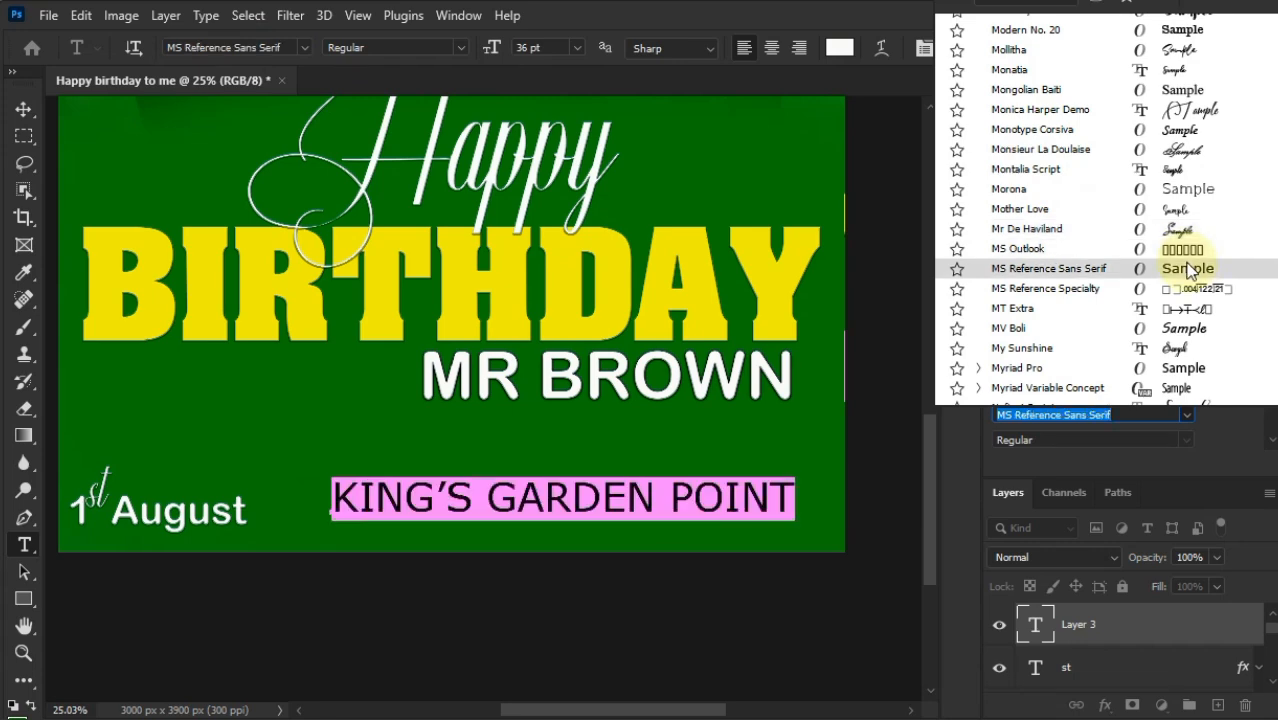
{"action": "left_click", "coordinate": [1189, 271]}
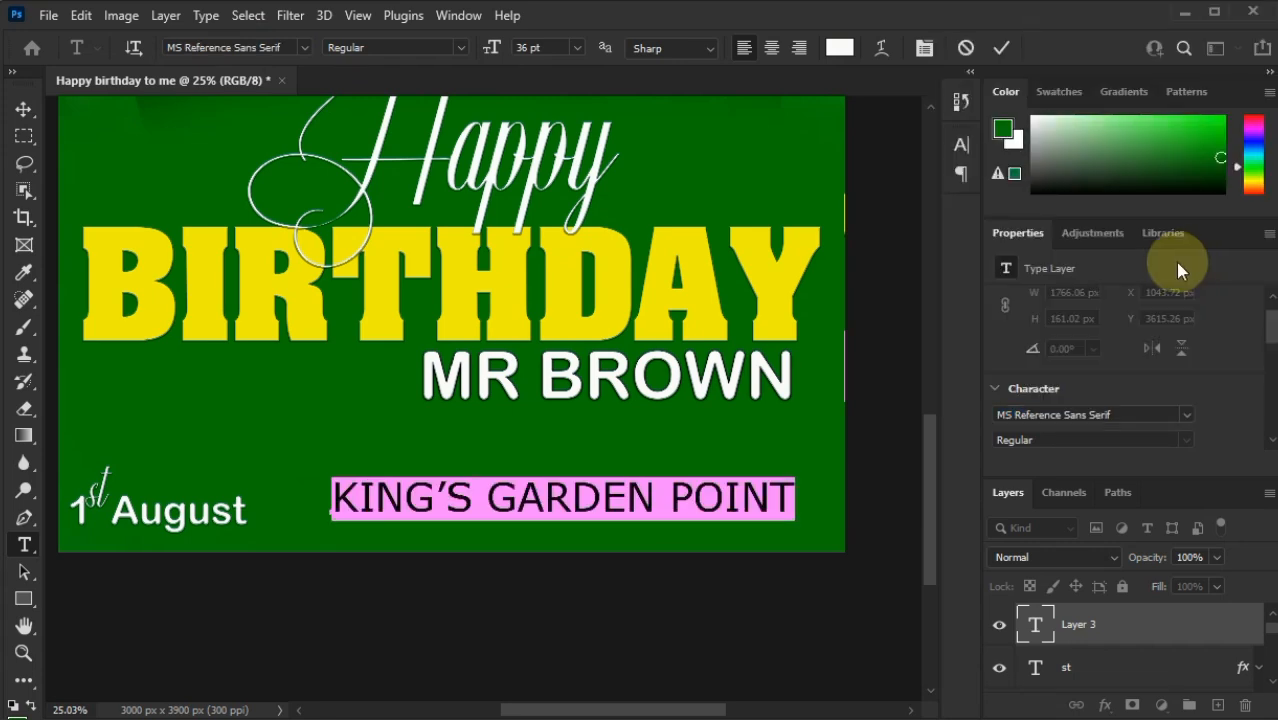
{"action": "left_click", "coordinate": [1187, 415]}
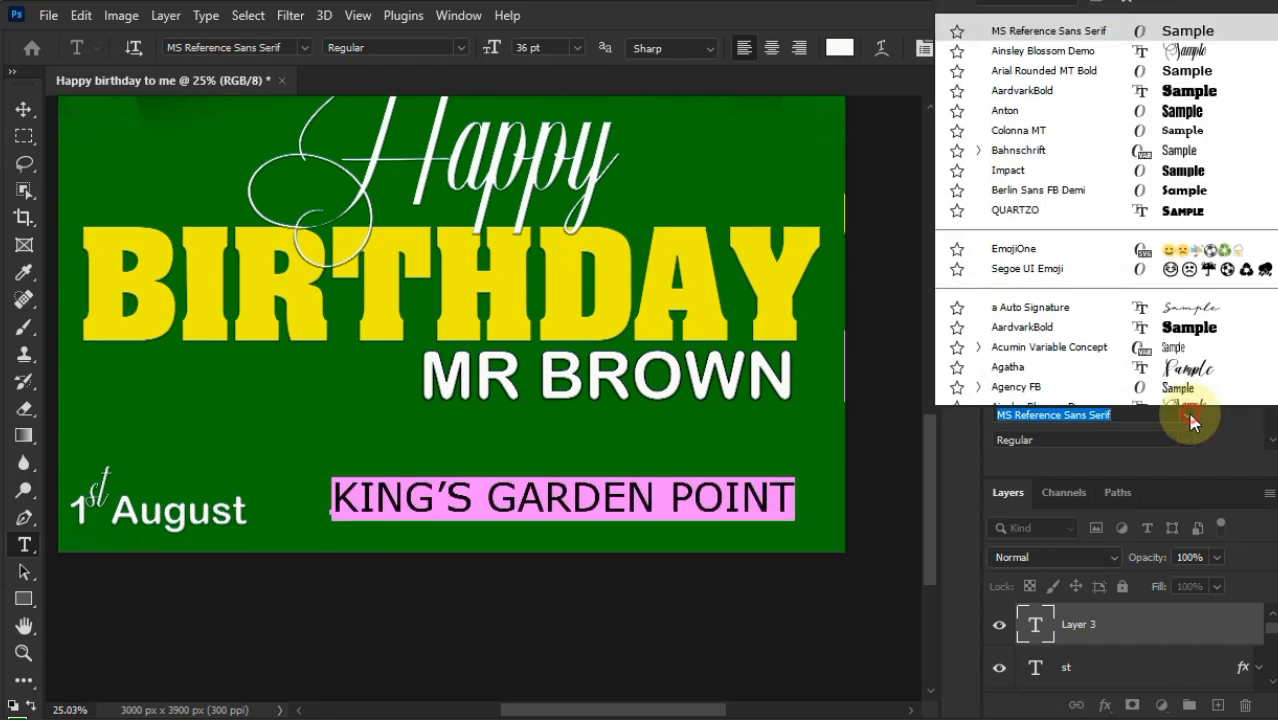
{"action": "left_click", "coordinate": [1187, 69]}
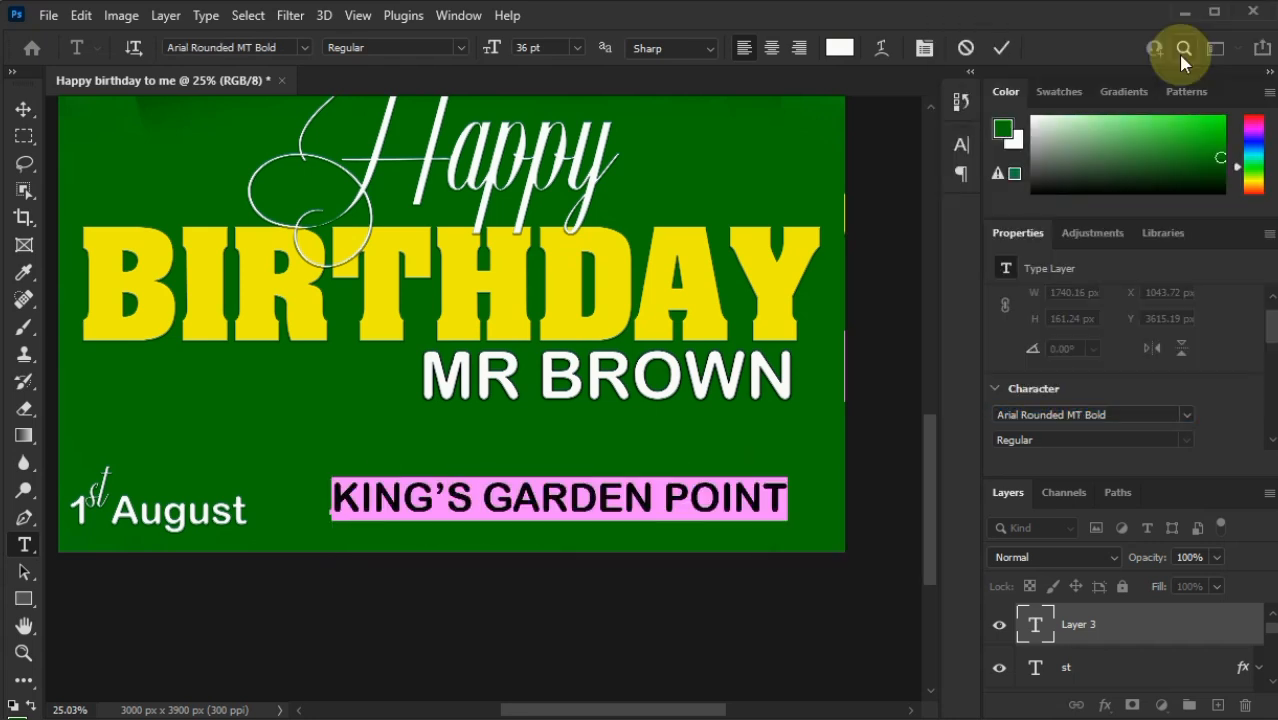
Colour the venue text bright yellow (fdfa01) and finish editing it.
{"action": "left_click", "coordinate": [840, 52]}
{"action": "left_click", "coordinate": [886, 110]}
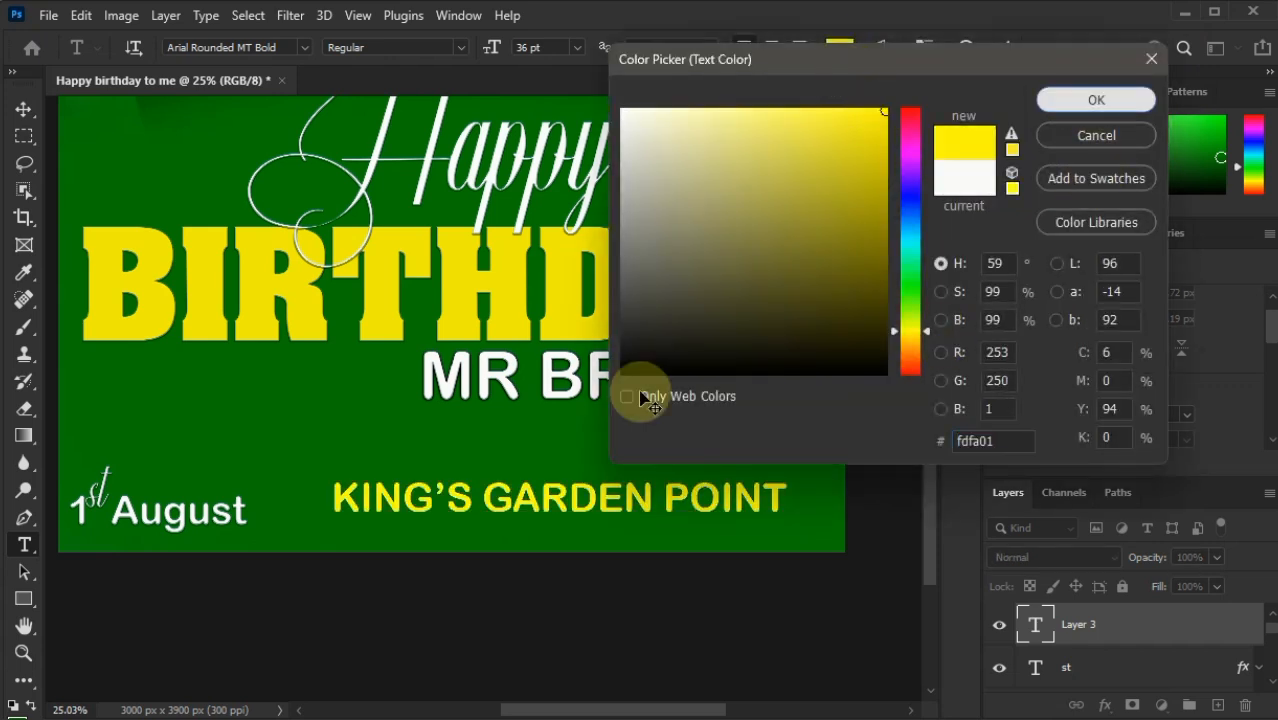
{"action": "key", "text": "Return"}
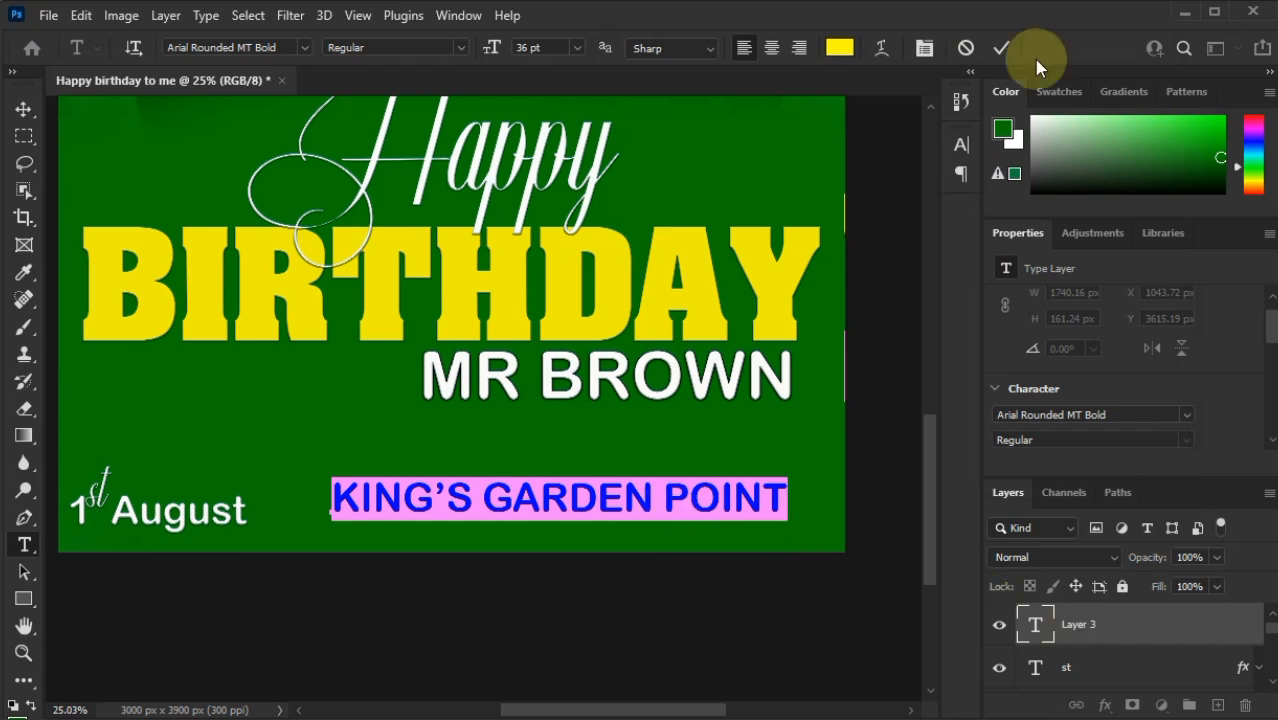
{"action": "left_click", "coordinate": [1001, 48]}
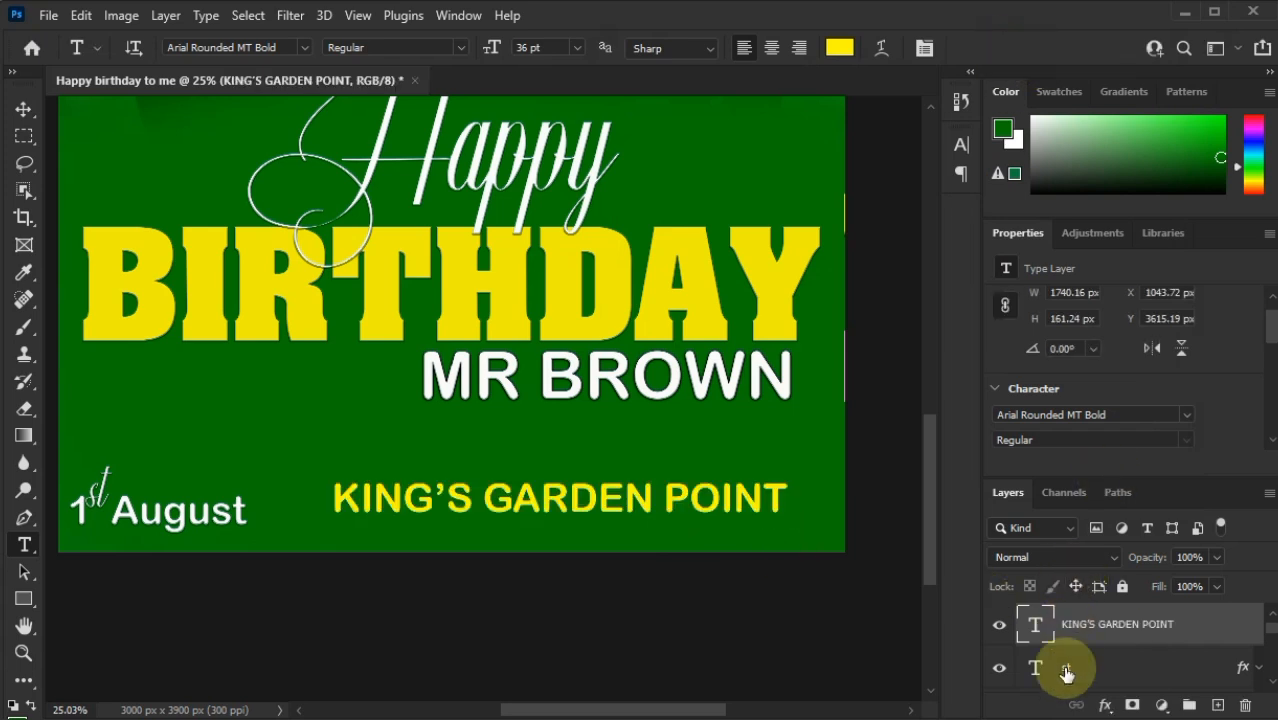
Apply a Bevel & Emboss effect with Contour and Texture enabled to the "KING'S GARDEN POINT" text layer.
{"action": "left_click", "coordinate": [1103, 703]}
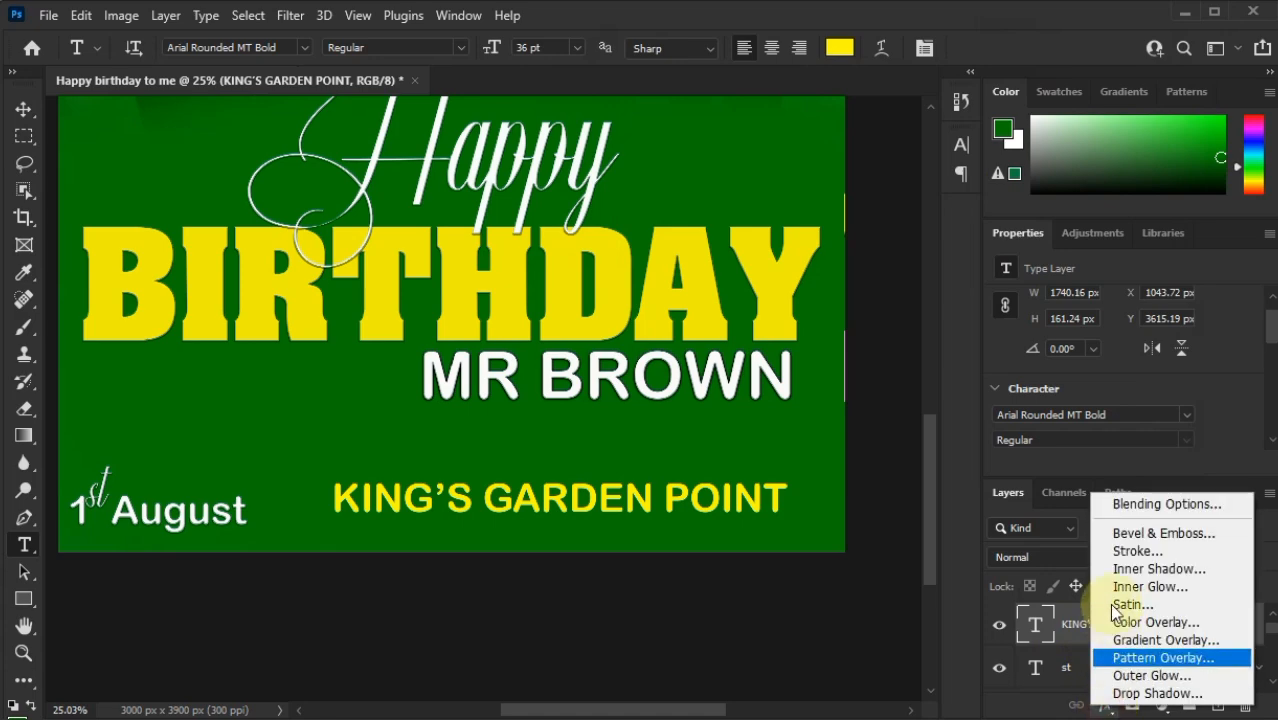
{"action": "left_click", "coordinate": [1114, 537]}
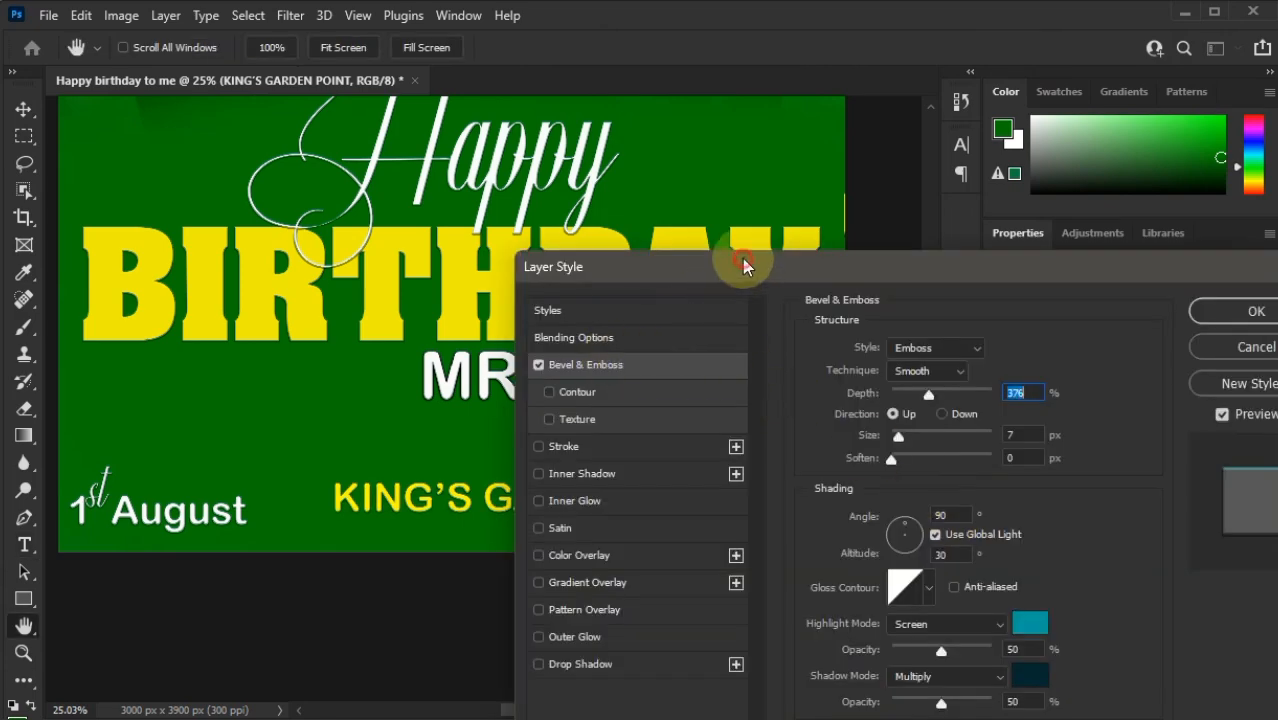
{"action": "left_click_drag", "start_coordinate": [747, 266], "coordinate": [674, 157]}
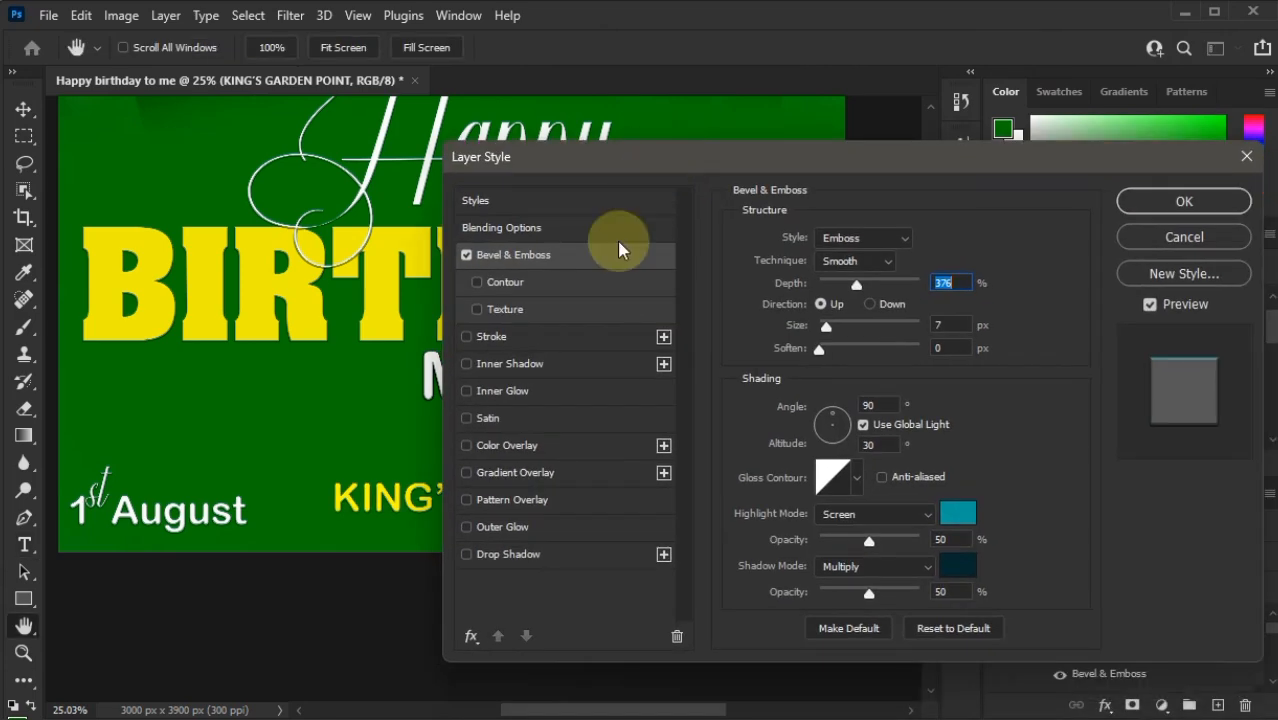
{"action": "left_click", "coordinate": [500, 284]}
{"action": "left_click", "coordinate": [487, 309]}
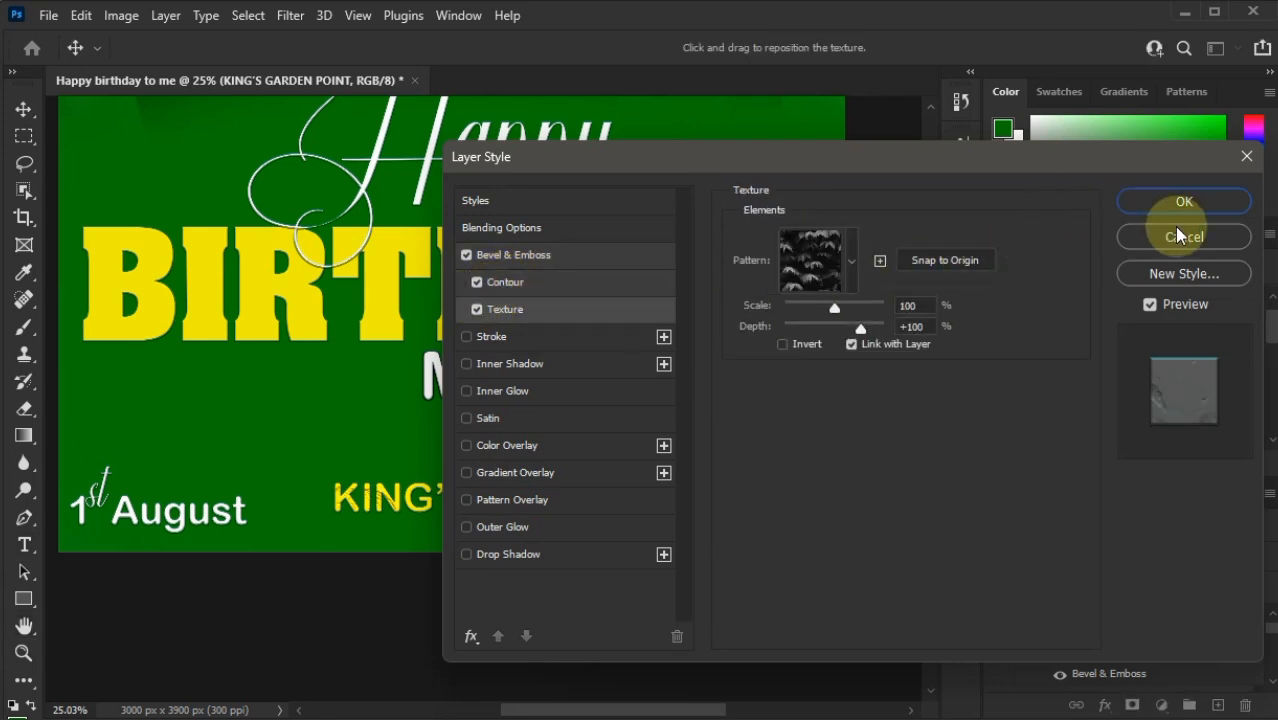
Set the venue text's bevel texture to the orange-brown pattern from the Grass group and accept the layer style.
{"action": "left_click", "coordinate": [851, 261]}
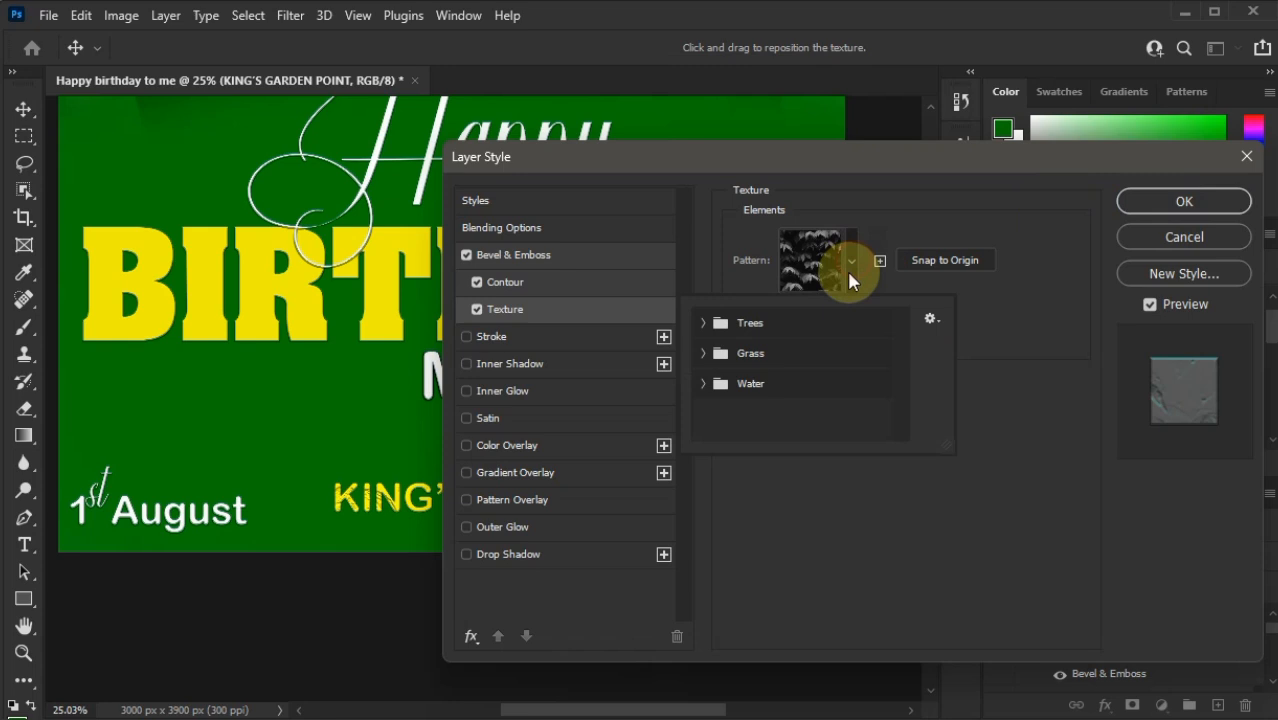
{"action": "left_click", "coordinate": [765, 355]}
{"action": "left_click", "coordinate": [701, 353]}
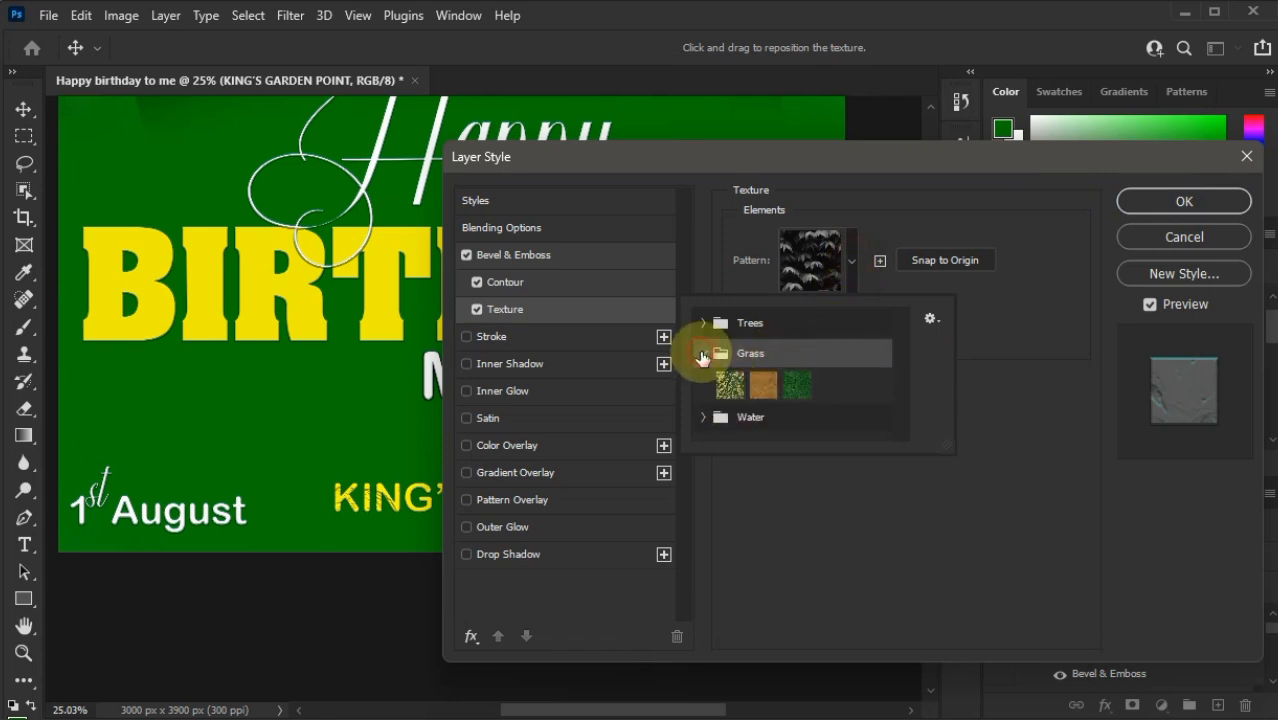
{"action": "left_click", "coordinate": [772, 379]}
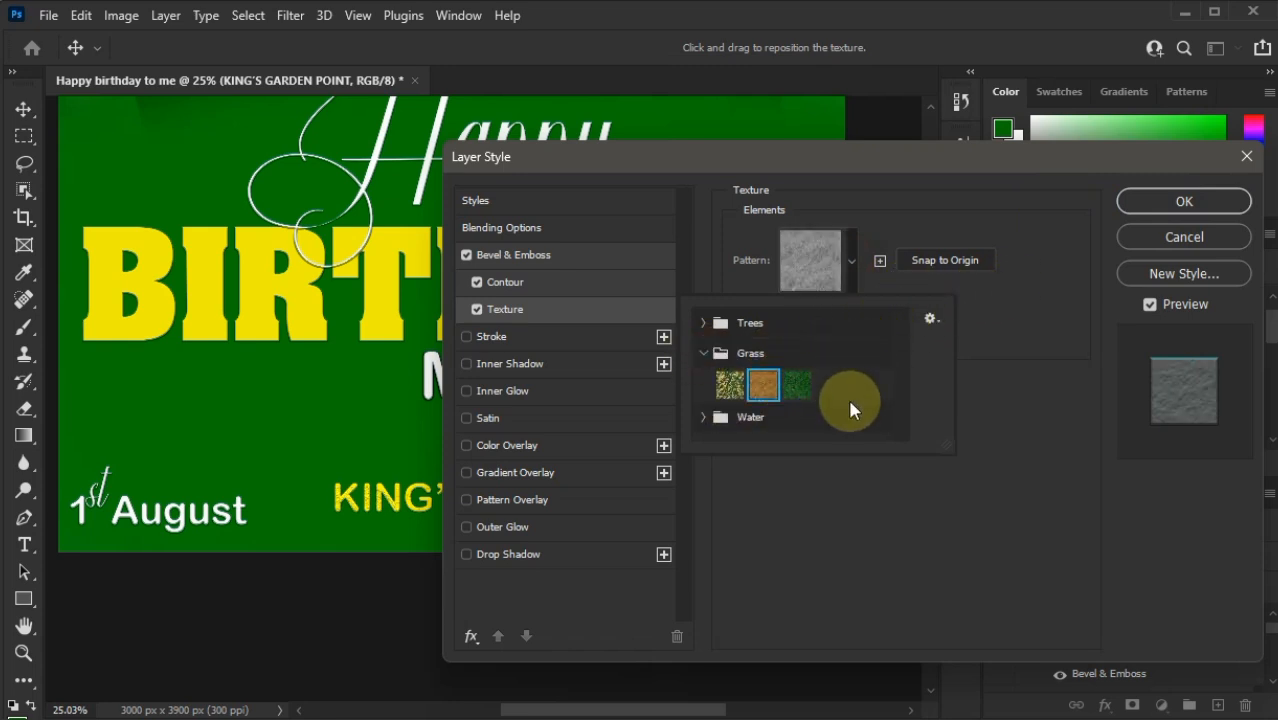
{"action": "left_click", "coordinate": [1150, 198]}
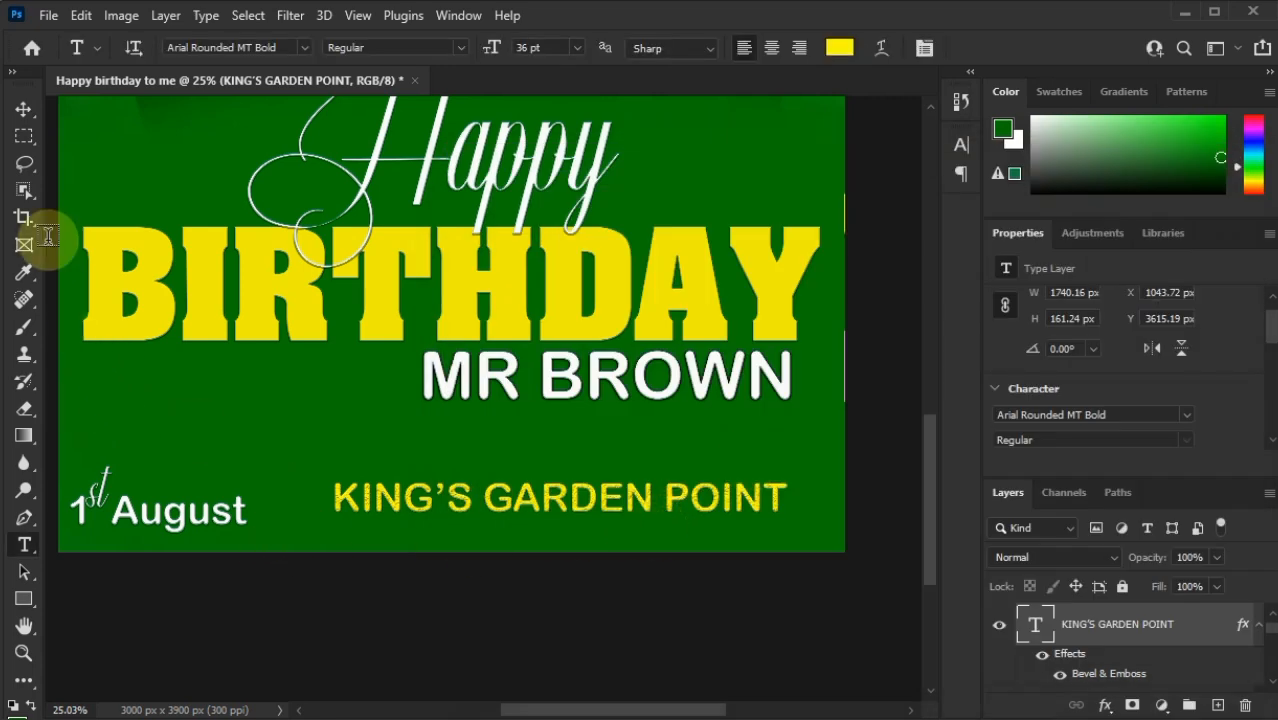
Move the venue text about 10 px right and 36 px down so it lines up with the date.
{"action": "left_click", "coordinate": [24, 108]}
{"action": "mouse_move", "coordinate": [526, 519]}
{"action": "left_mouse_down"}
{"action": "mouse_move", "coordinate": [536, 497]}
{"action": "mouse_move", "coordinate": [538, 515]}
{"action": "left_mouse_up"}
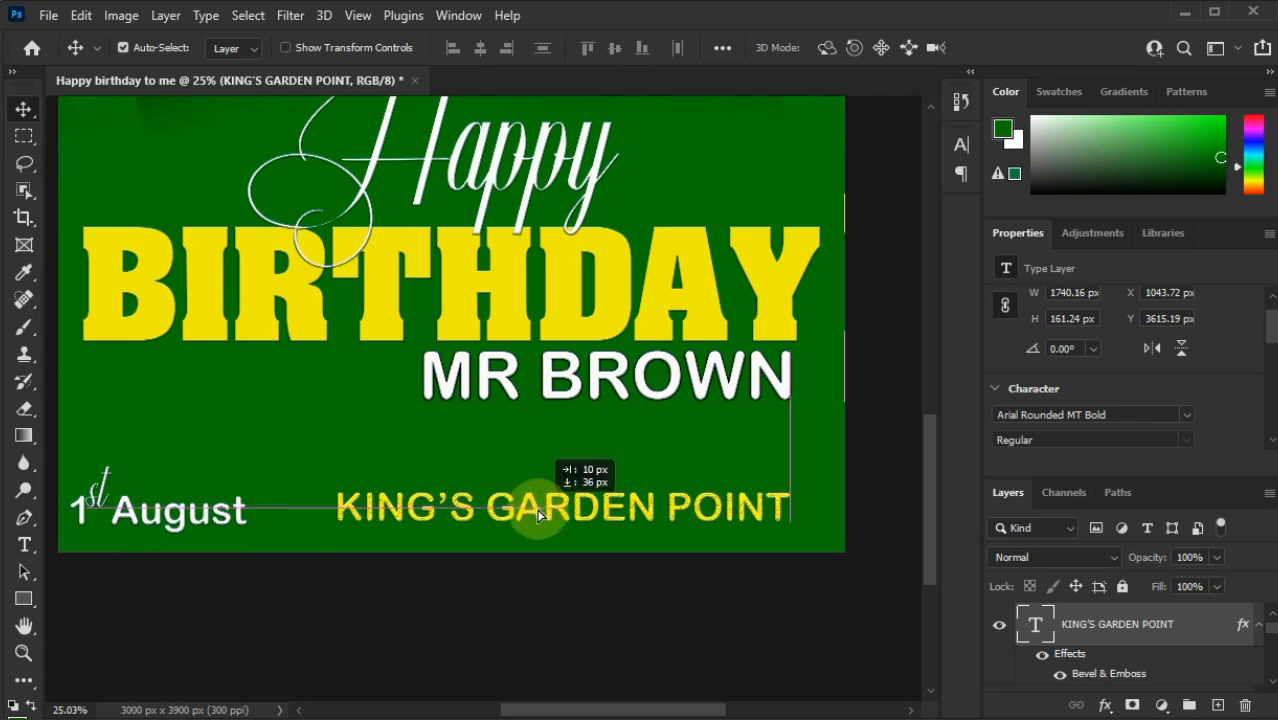
{"action": "left_click_drag", "start_coordinate": [538, 513], "coordinate": [538, 513]}
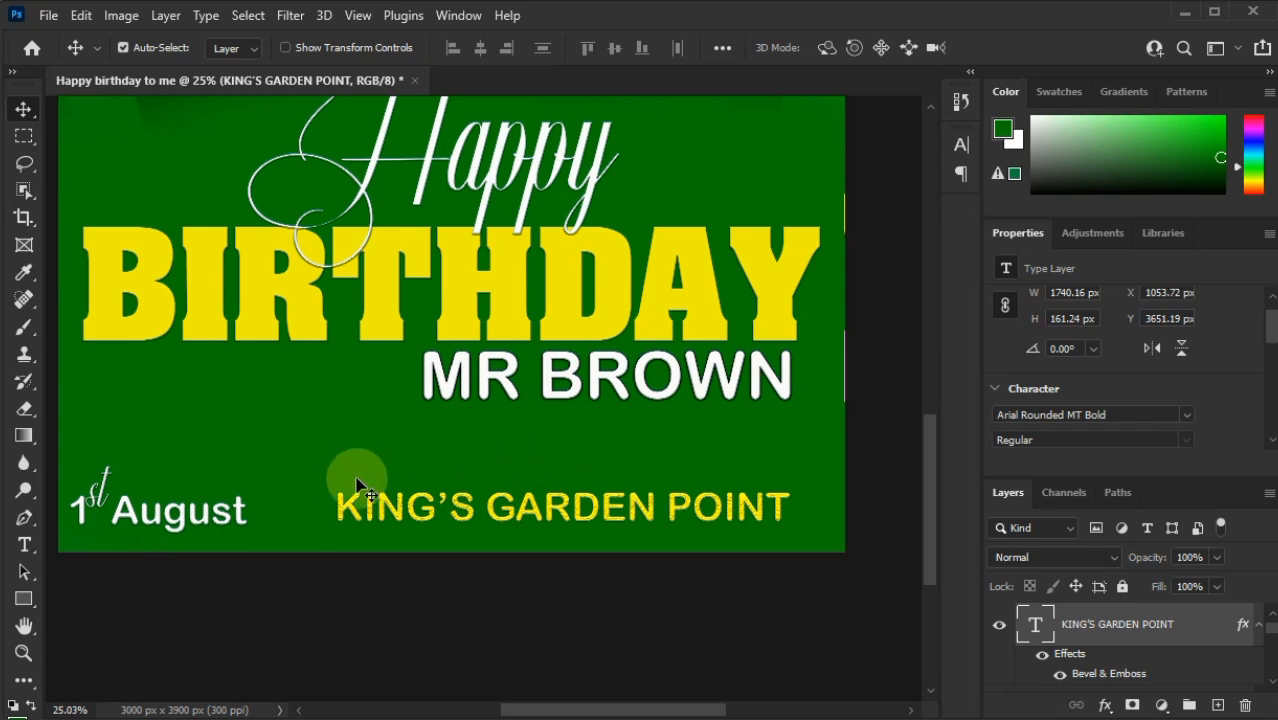
Add the text label "Date" just above the "1st August" text.
{"action": "left_click", "coordinate": [24, 543]}
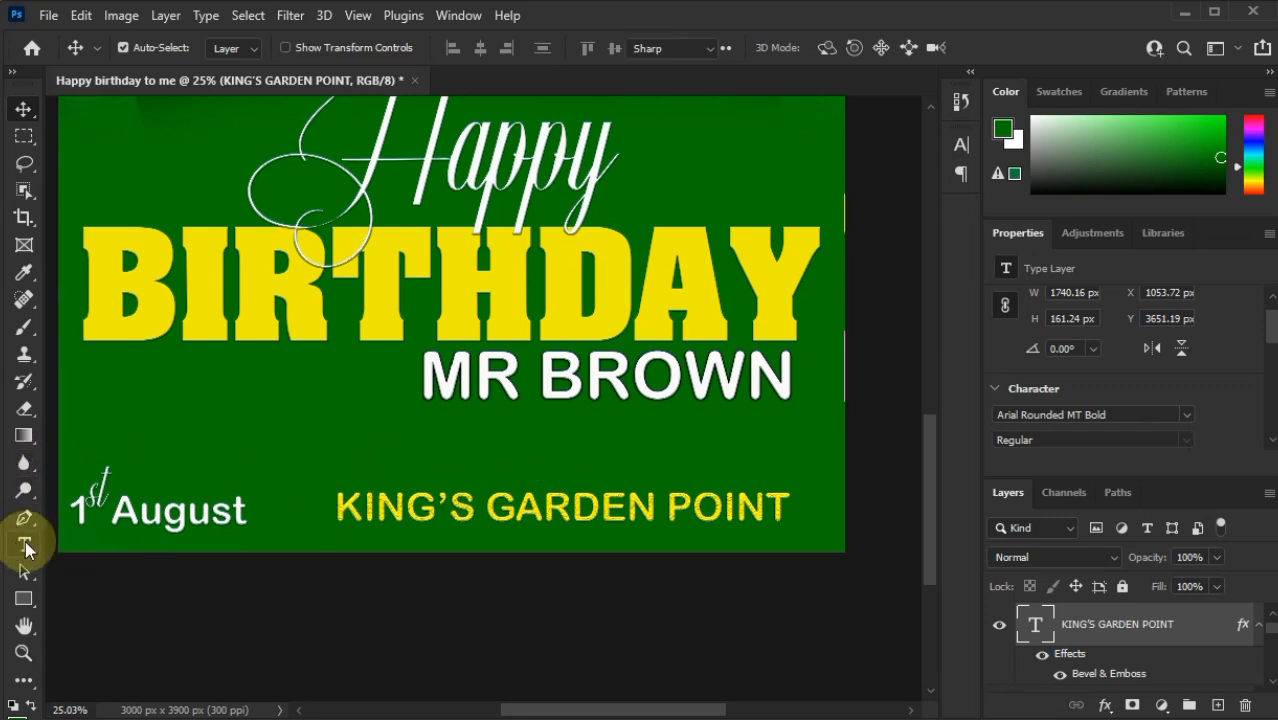
{"action": "left_click", "coordinate": [143, 465]}
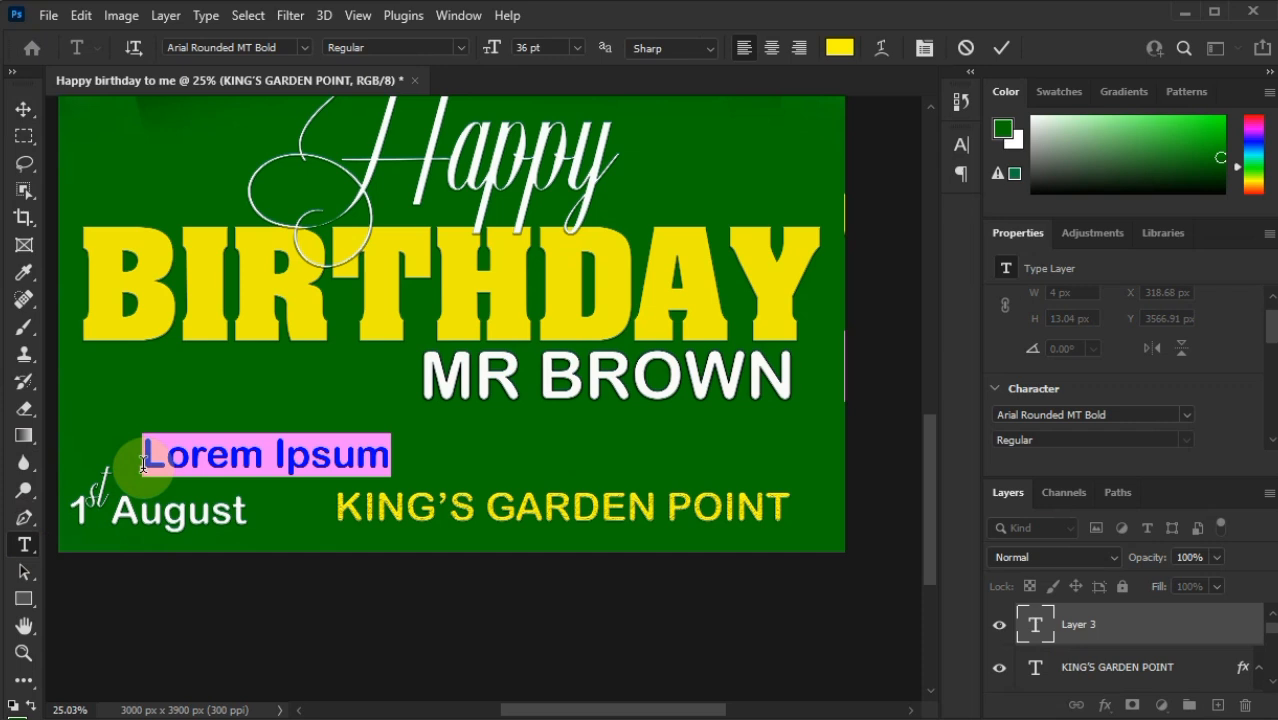
{"action": "type", "text": "DATE"}
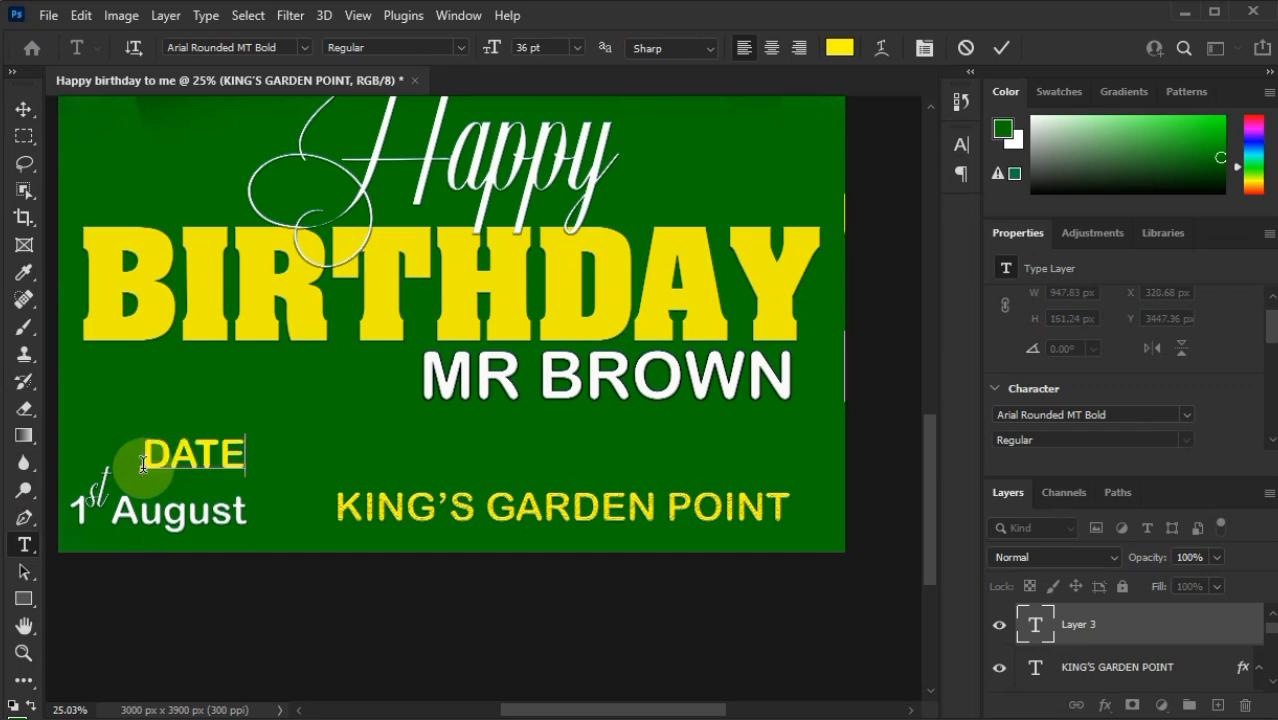
{"action": "key", "text": "BackSpace"}
{"action": "key", "text": "BackSpace"}
{"action": "key", "text": "BackSpace"}
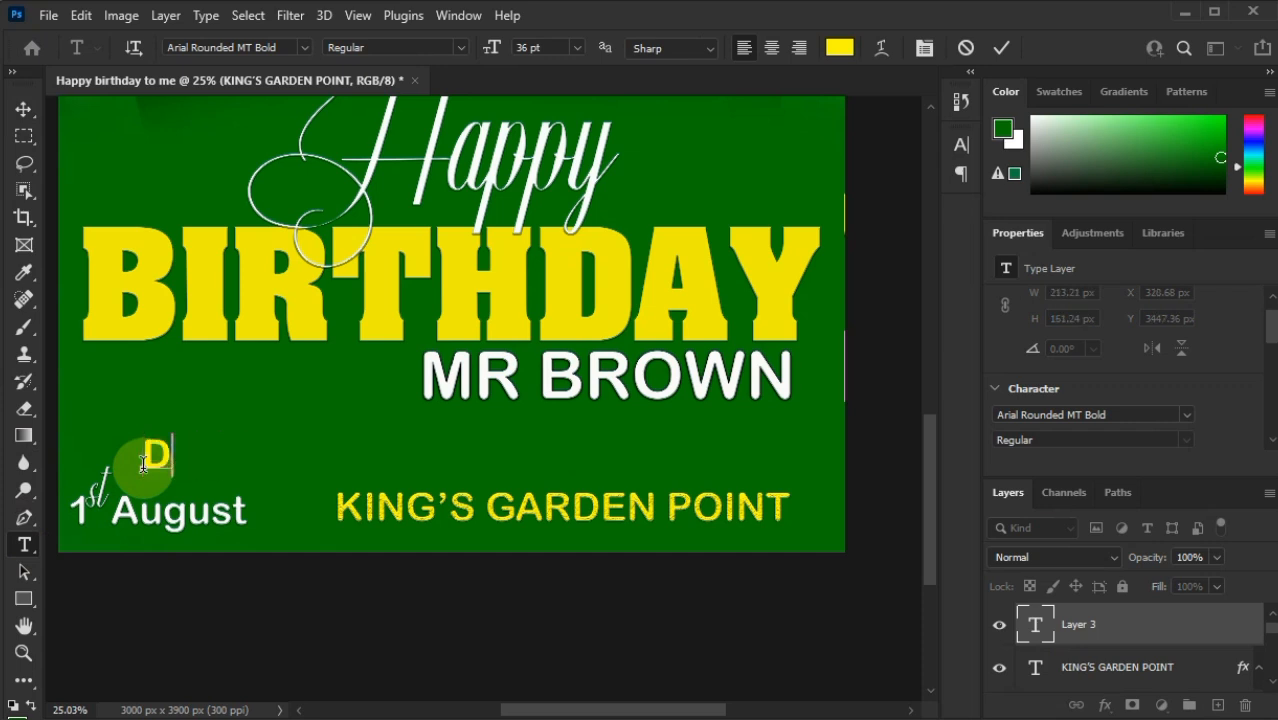
{"action": "type", "text": "ate"}
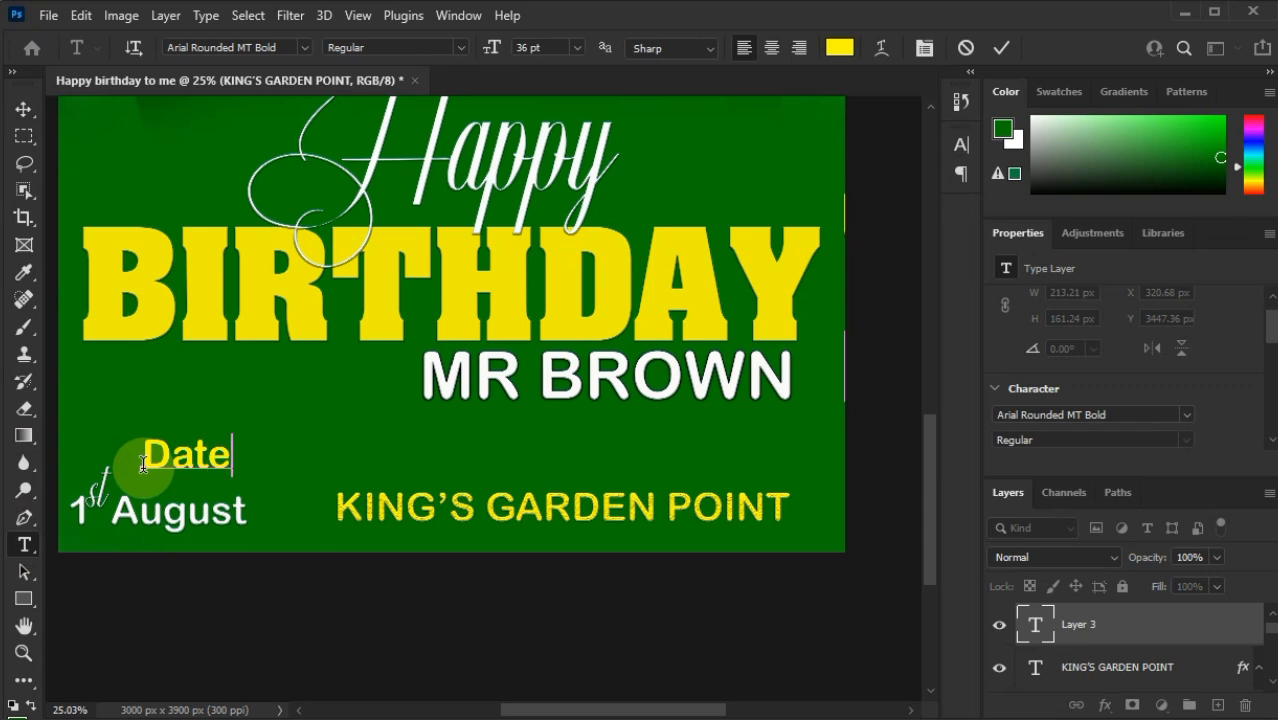
Set the font of the whole "Date" label to Ameyallinda Signatur and finish editing it.
{"action": "double_click", "coordinate": [143, 463]}
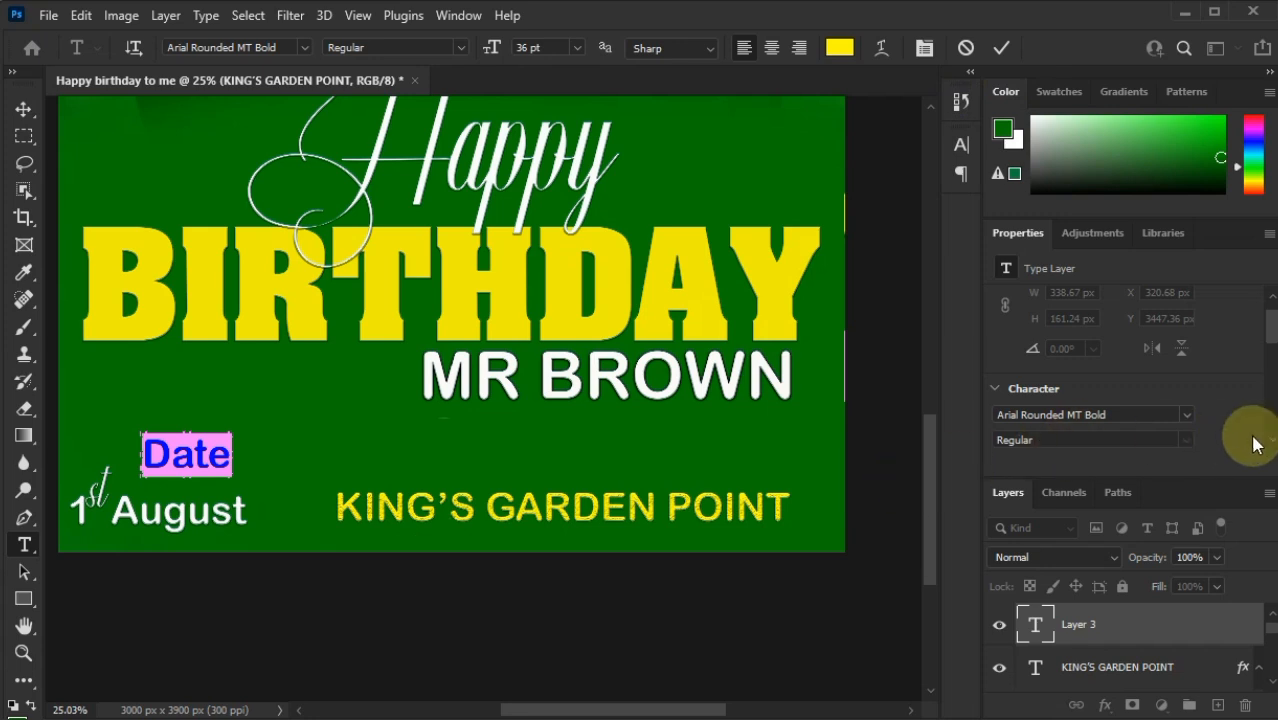
{"action": "left_click", "coordinate": [1183, 412]}
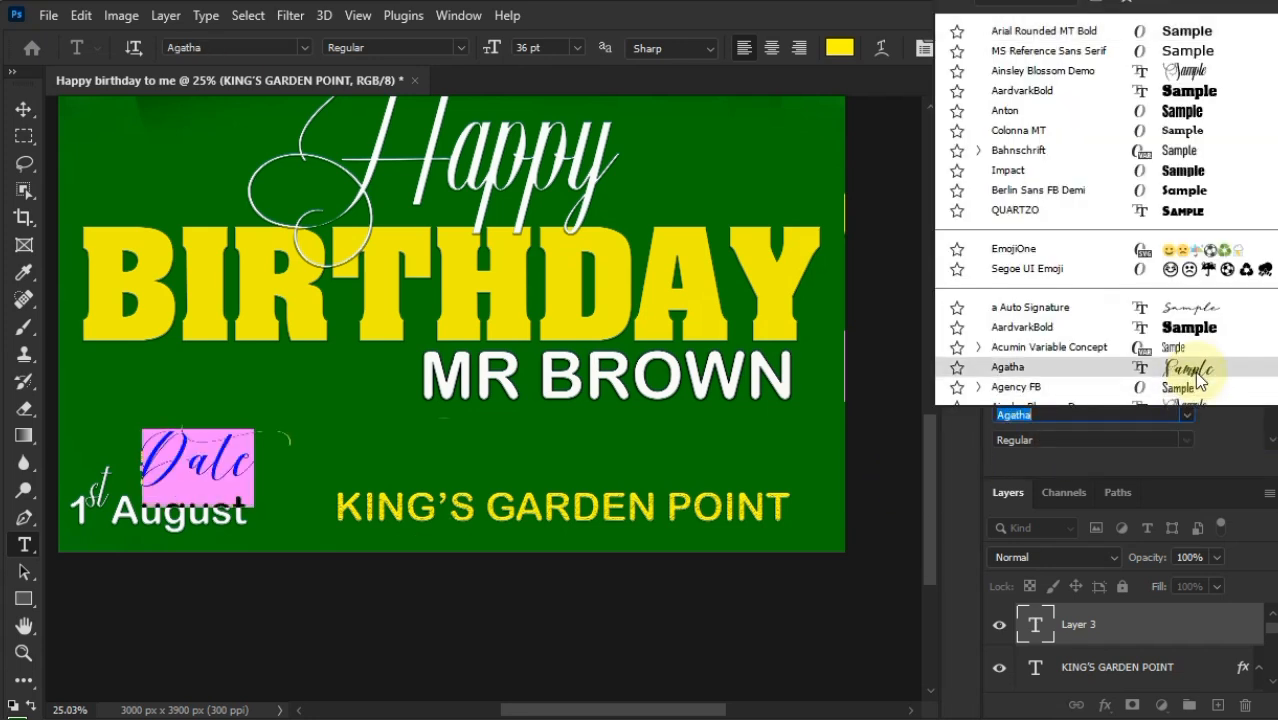
{"action": "scroll", "coordinate": [1200, 381], "scroll_direction": "down", "scroll_amount": 1}
{"action": "scroll", "coordinate": [1199, 380], "scroll_direction": "down", "scroll_amount": 8}
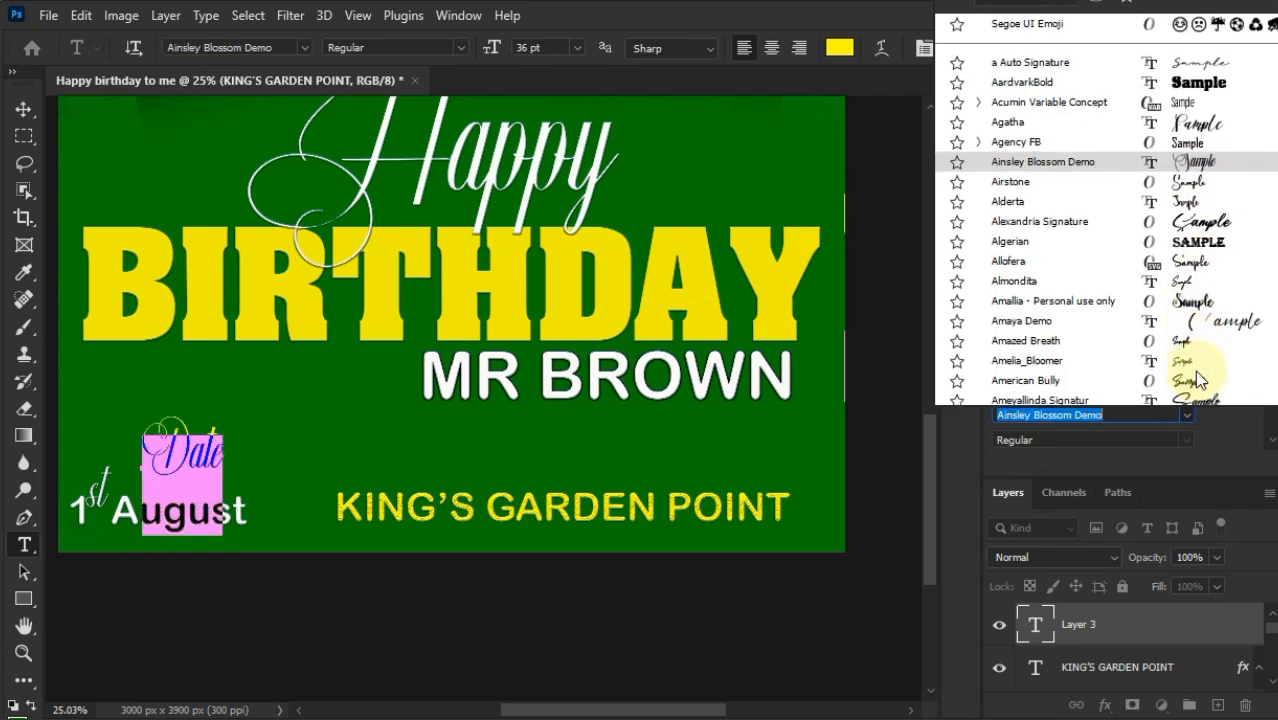
{"action": "scroll", "coordinate": [1194, 370], "scroll_direction": "down", "scroll_amount": 2}
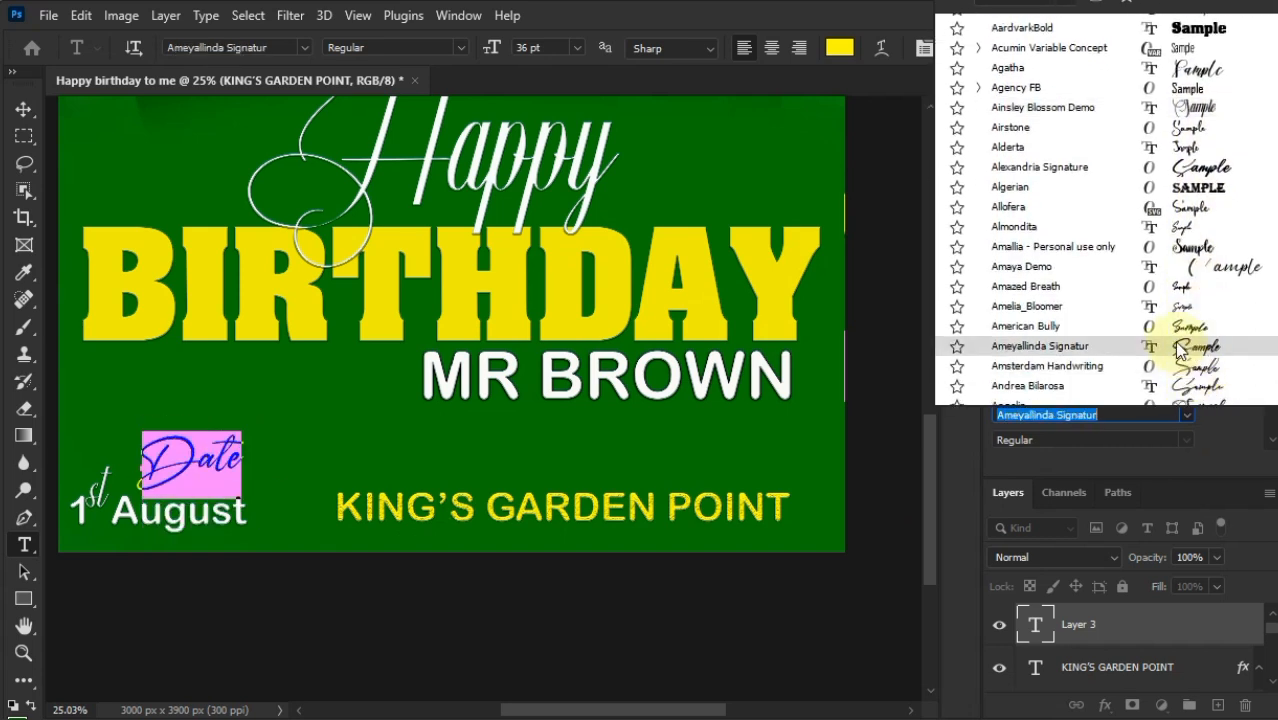
{"action": "left_click", "coordinate": [1178, 346]}
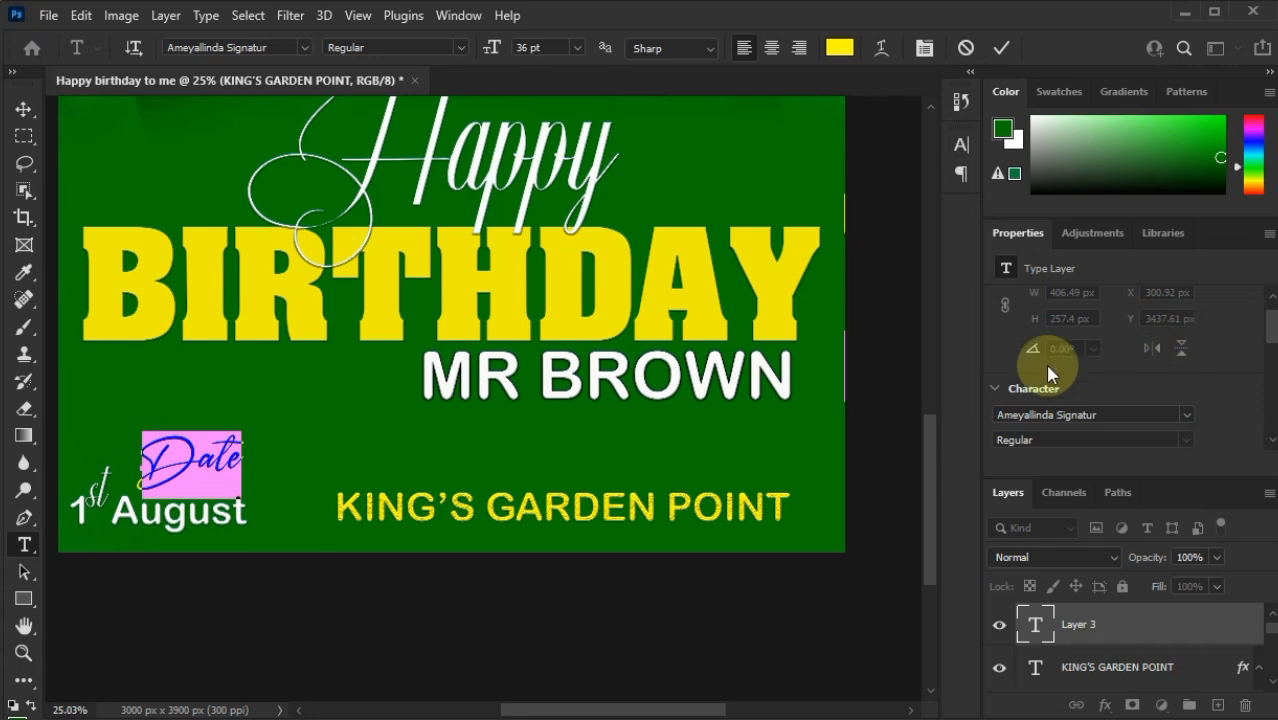
{"action": "left_click", "coordinate": [1000, 45]}
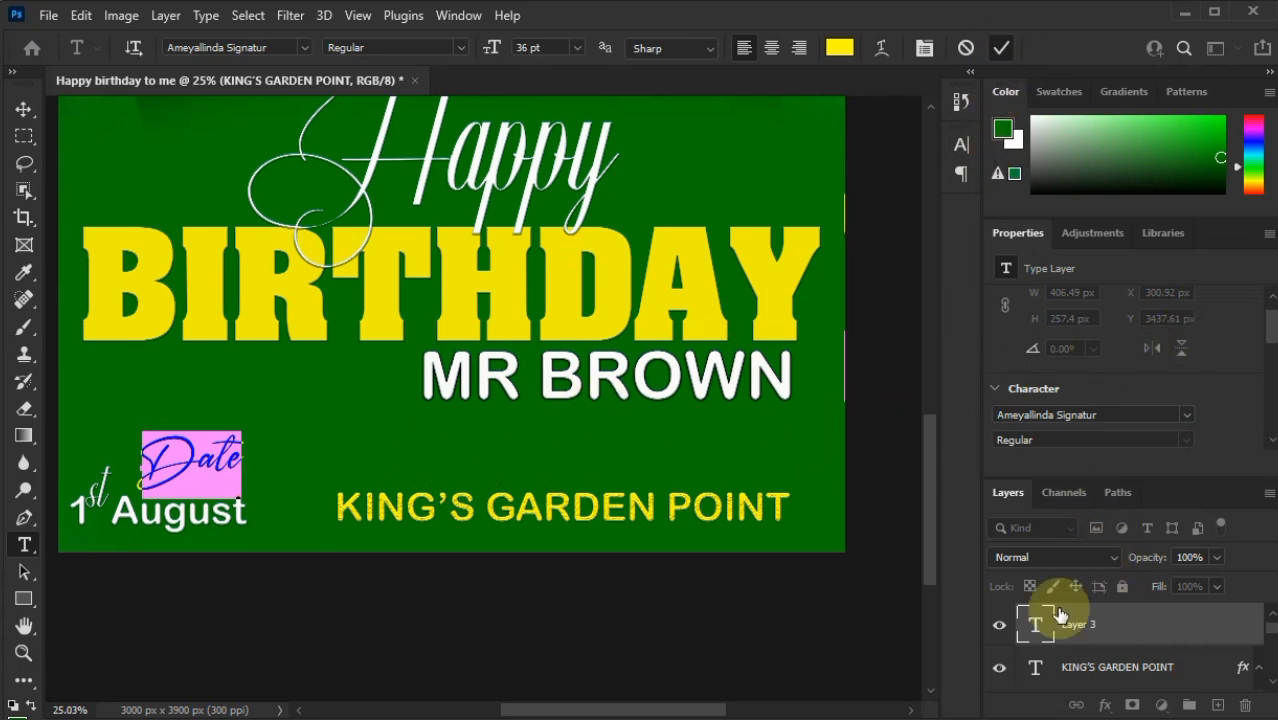
Apply a Bevel & Emboss effect with Contour enabled to the "Date" label.
{"action": "left_click", "coordinate": [1106, 705]}
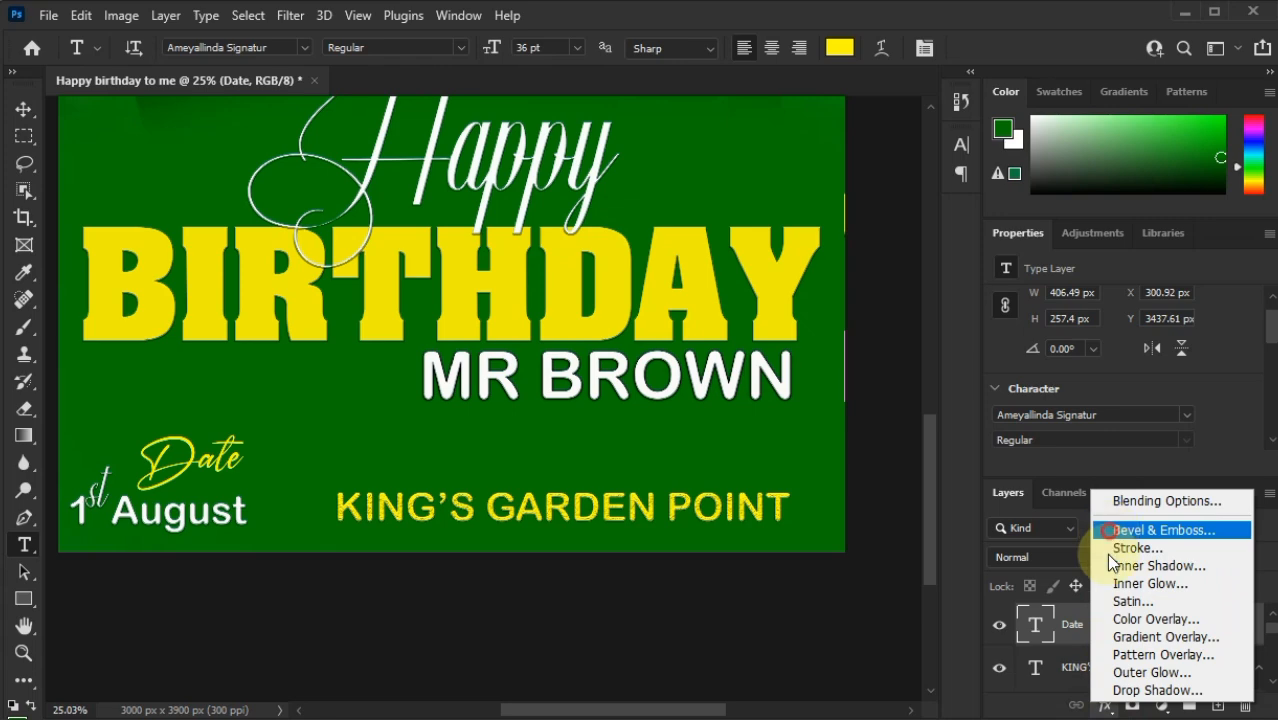
{"action": "left_click", "coordinate": [1160, 529]}
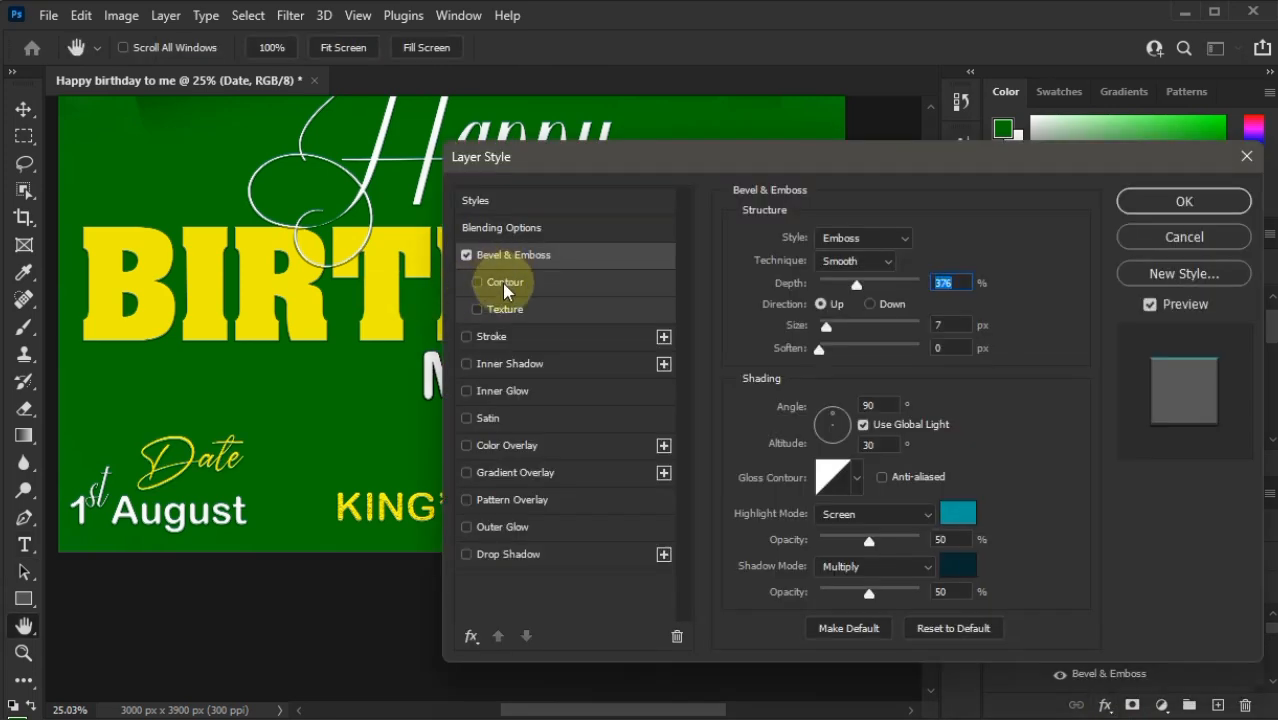
{"action": "left_click", "coordinate": [481, 282]}
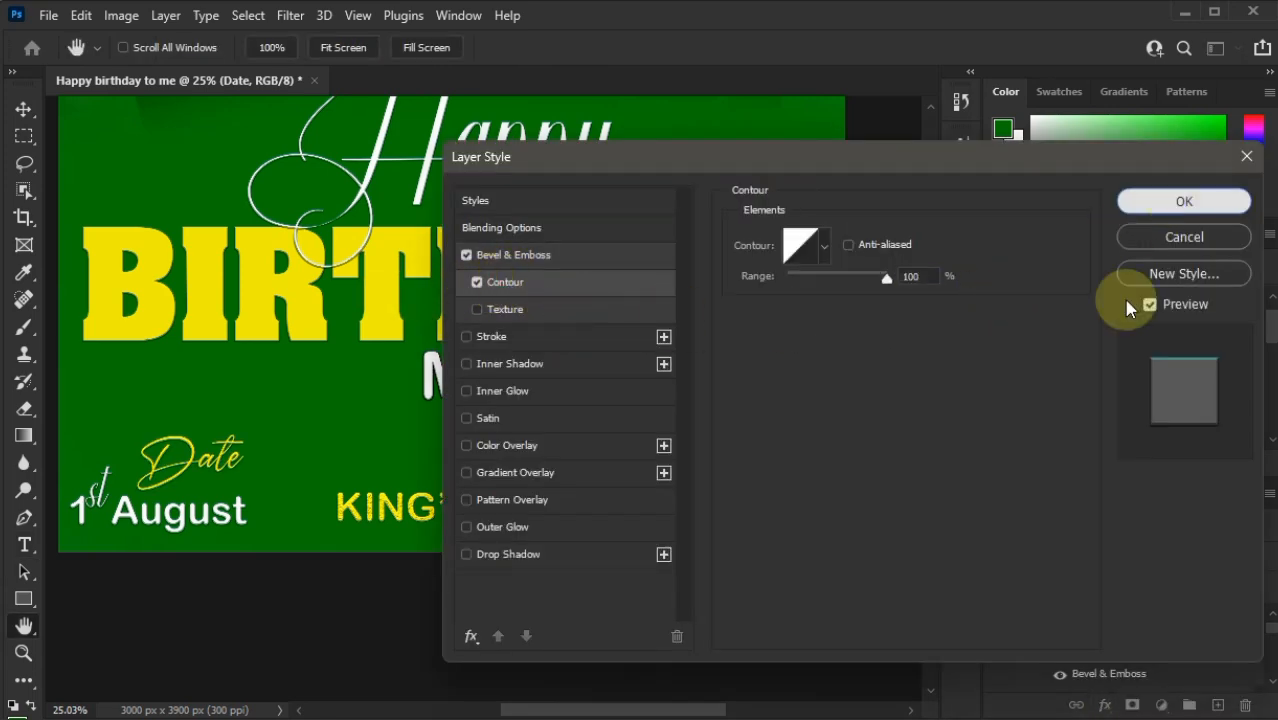
{"action": "key", "text": "Return"}
Underline the "Date" label.
{"action": "left_click", "coordinate": [960, 145]}
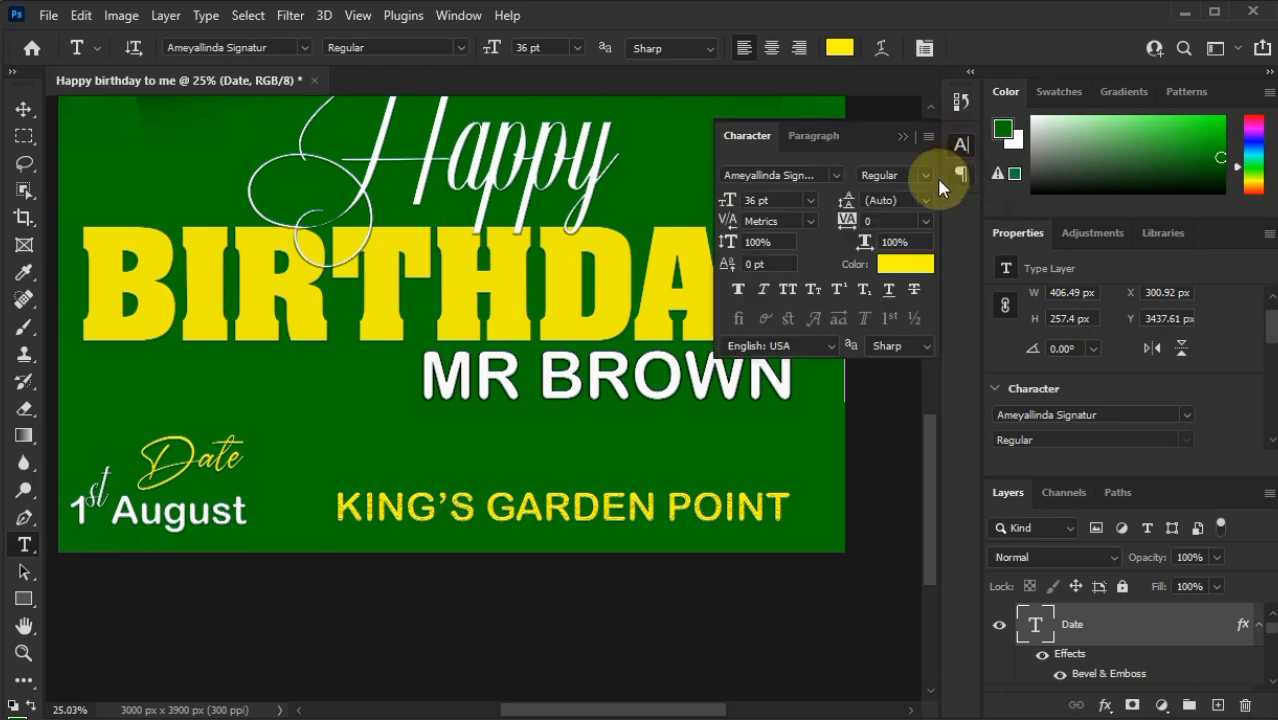
{"action": "left_click", "coordinate": [893, 292]}
{"action": "left_click", "coordinate": [902, 136]}
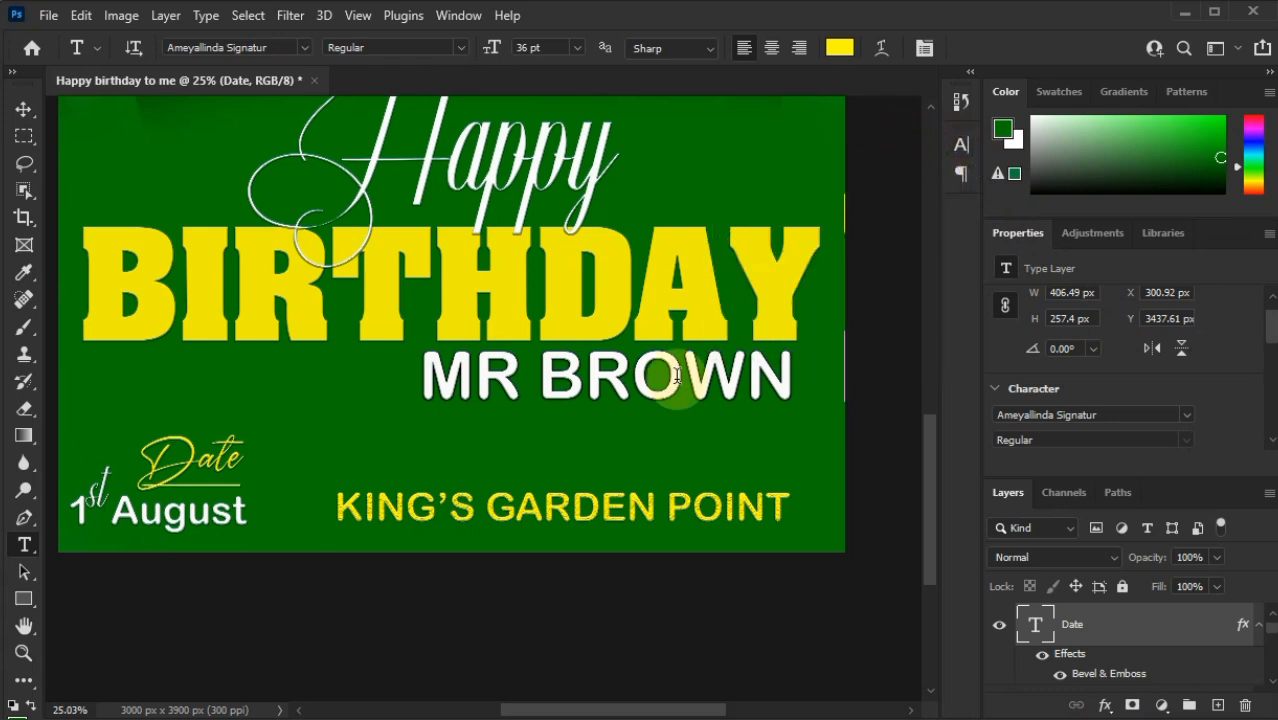
Duplicate the "Date" text layer and move the copy above the middle of "KING'S GARDEN POINT".
{"action": "left_click", "coordinate": [1258, 624]}
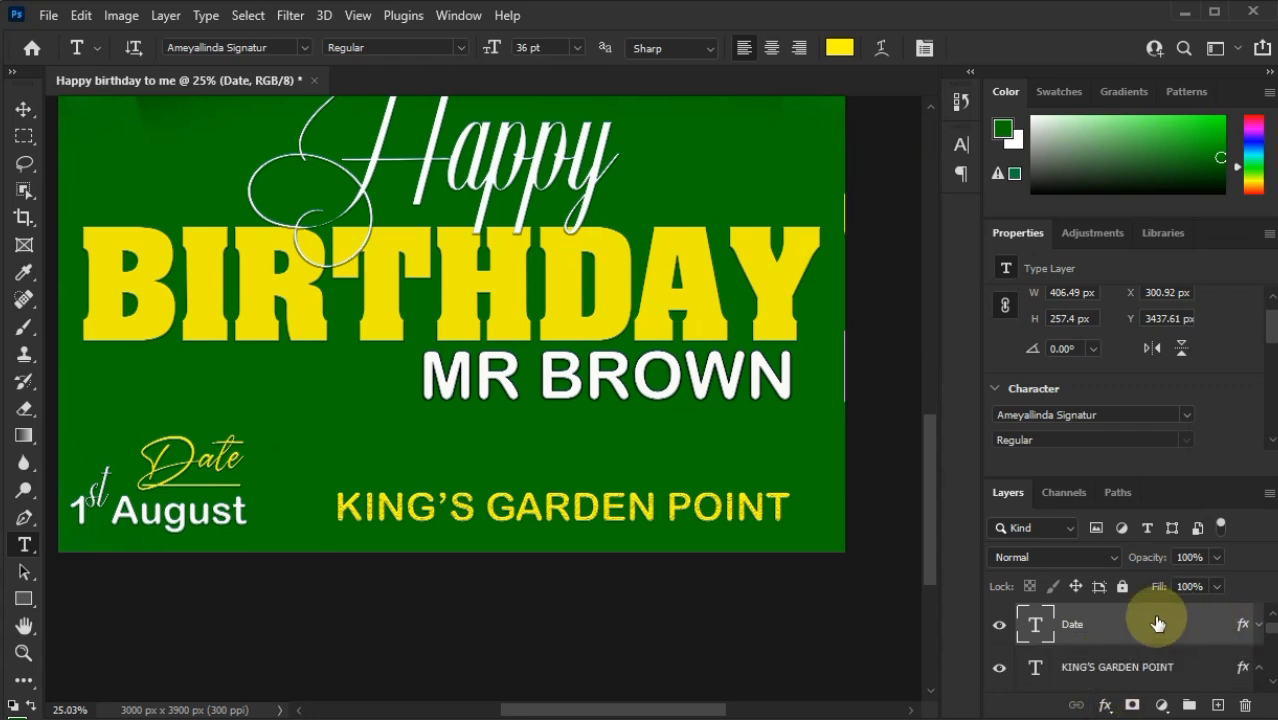
{"action": "left_click_drag", "start_coordinate": [1157, 622], "coordinate": [1219, 707]}
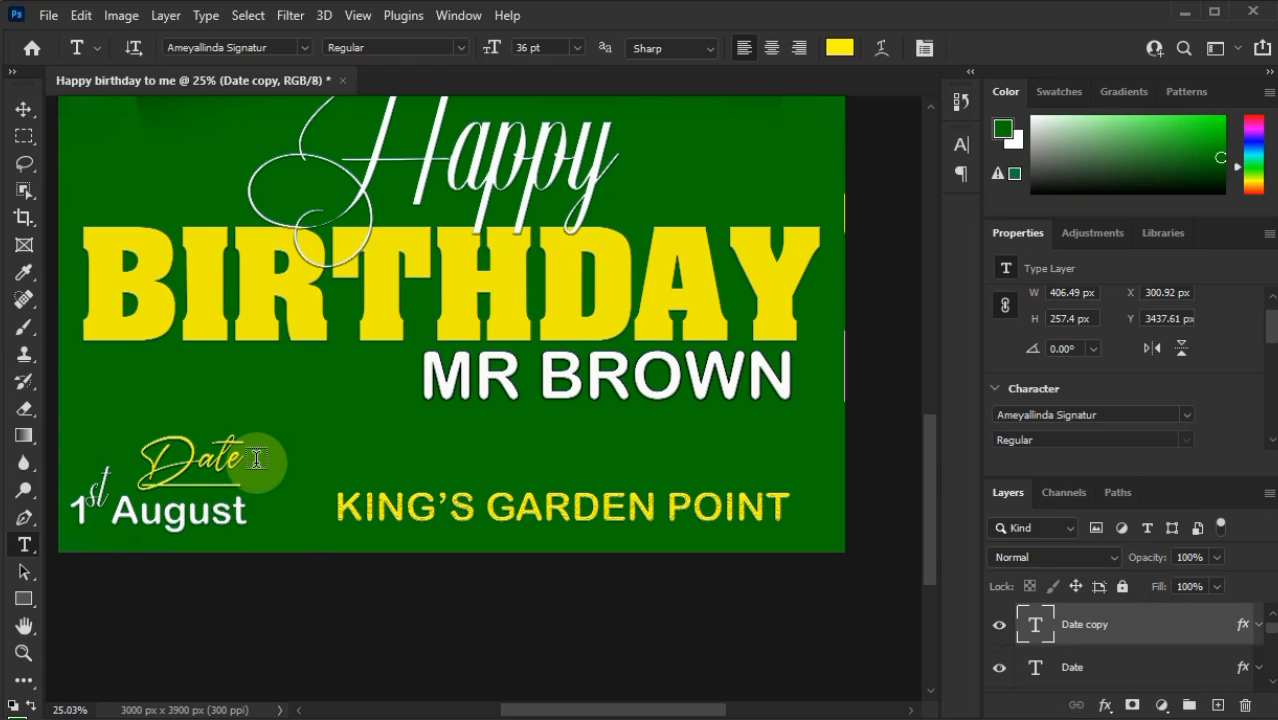
{"action": "left_click", "coordinate": [24, 112]}
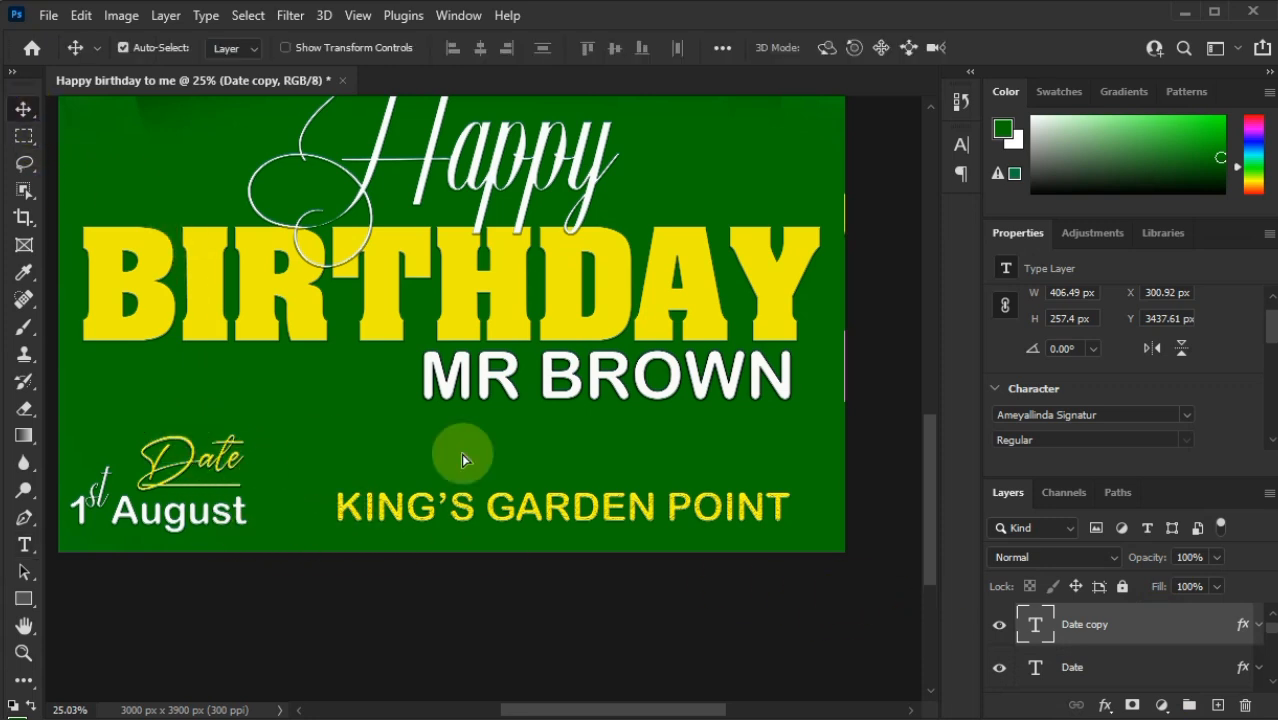
{"action": "mouse_move", "coordinate": [586, 477]}
{"action": "left_mouse_down"}
{"action": "mouse_move", "coordinate": [585, 451]}
{"action": "mouse_move", "coordinate": [571, 485]}
{"action": "mouse_move", "coordinate": [556, 442]}
{"action": "mouse_move", "coordinate": [566, 464]}
{"action": "left_mouse_up"}
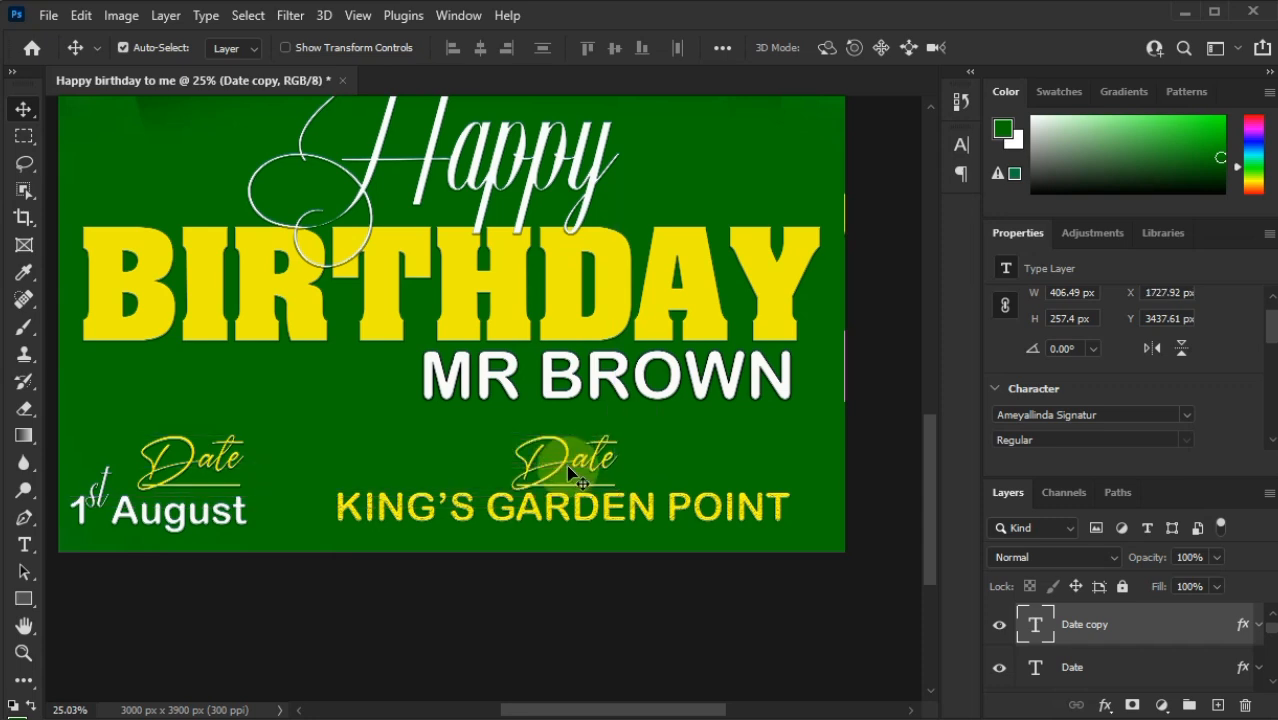
Replace the text of the copied label above the venue with "Venue" and finish editing it.
{"action": "double_click", "coordinate": [566, 463]}
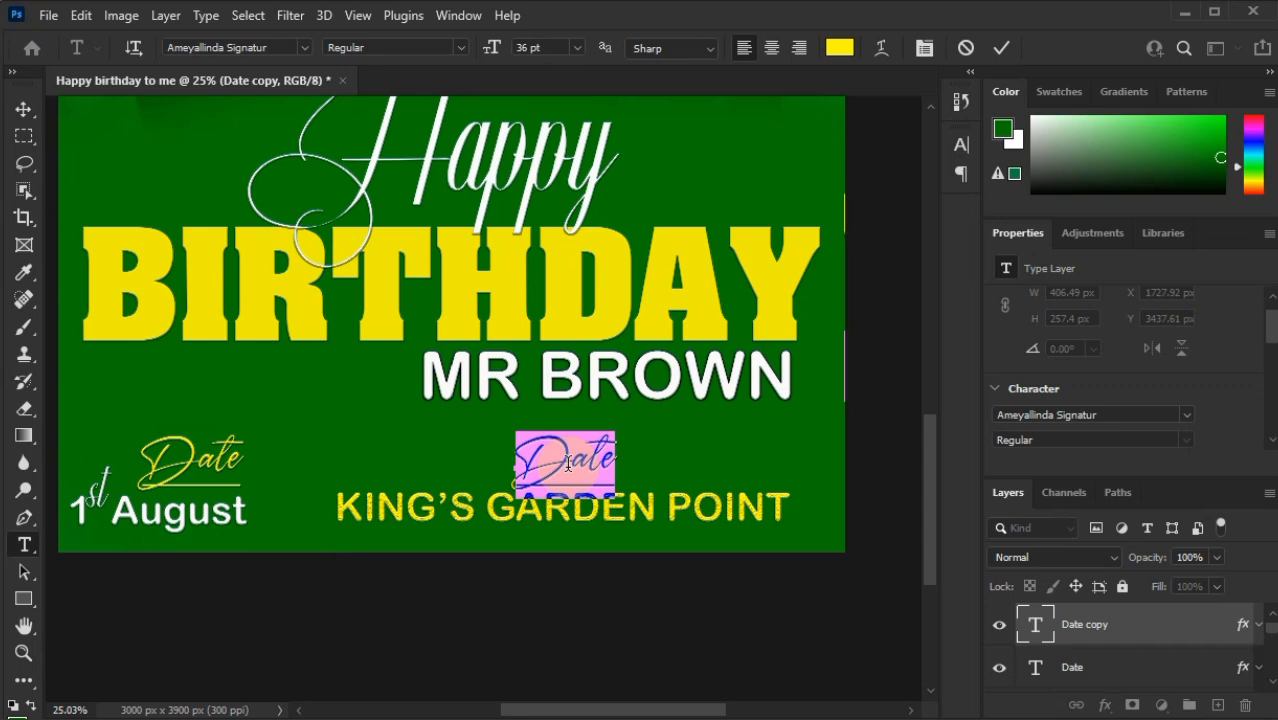
{"action": "type", "text": "Lo"}
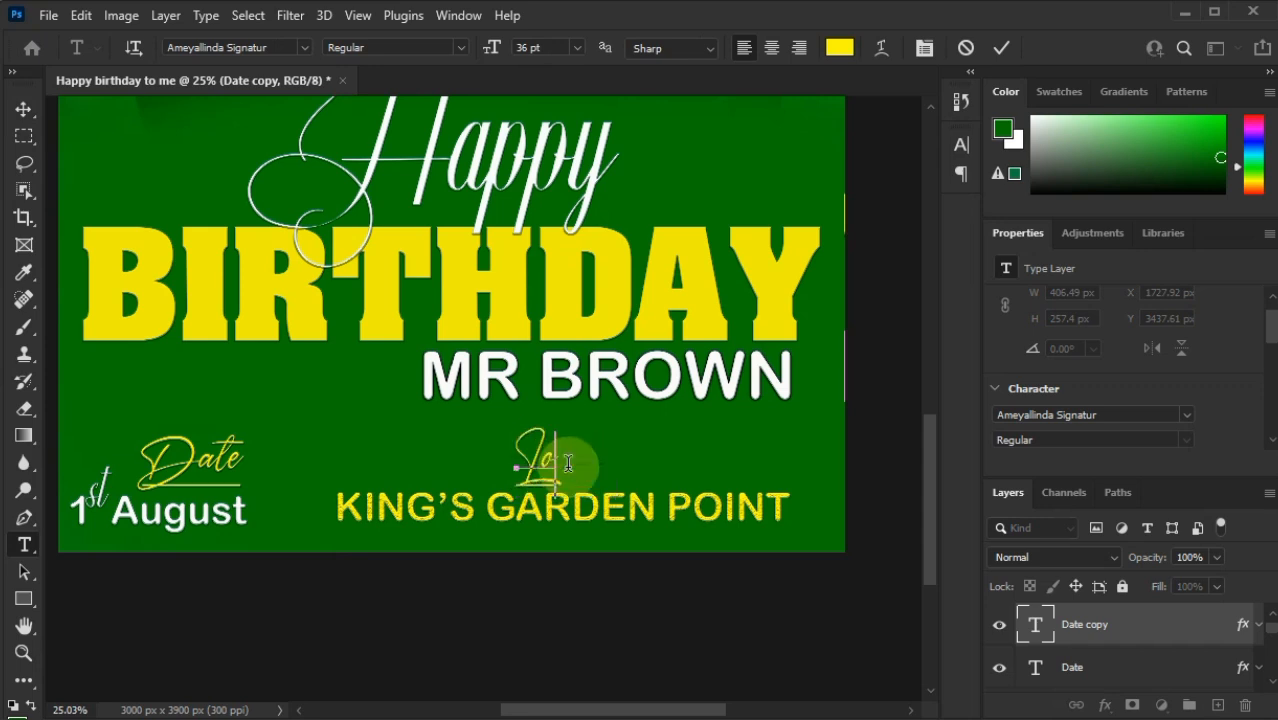
{"action": "key", "text": "BackSpace"}
{"action": "key", "text": "BackSpace"}
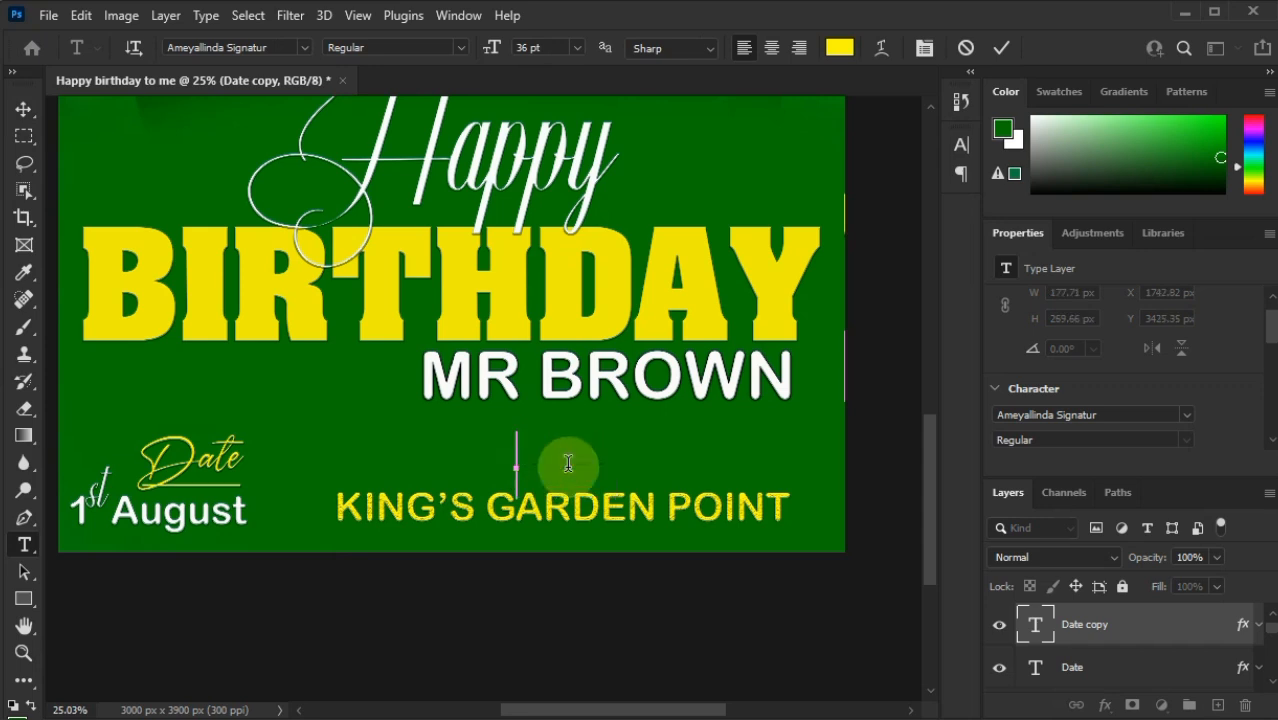
{"action": "type", "text": "Venue"}
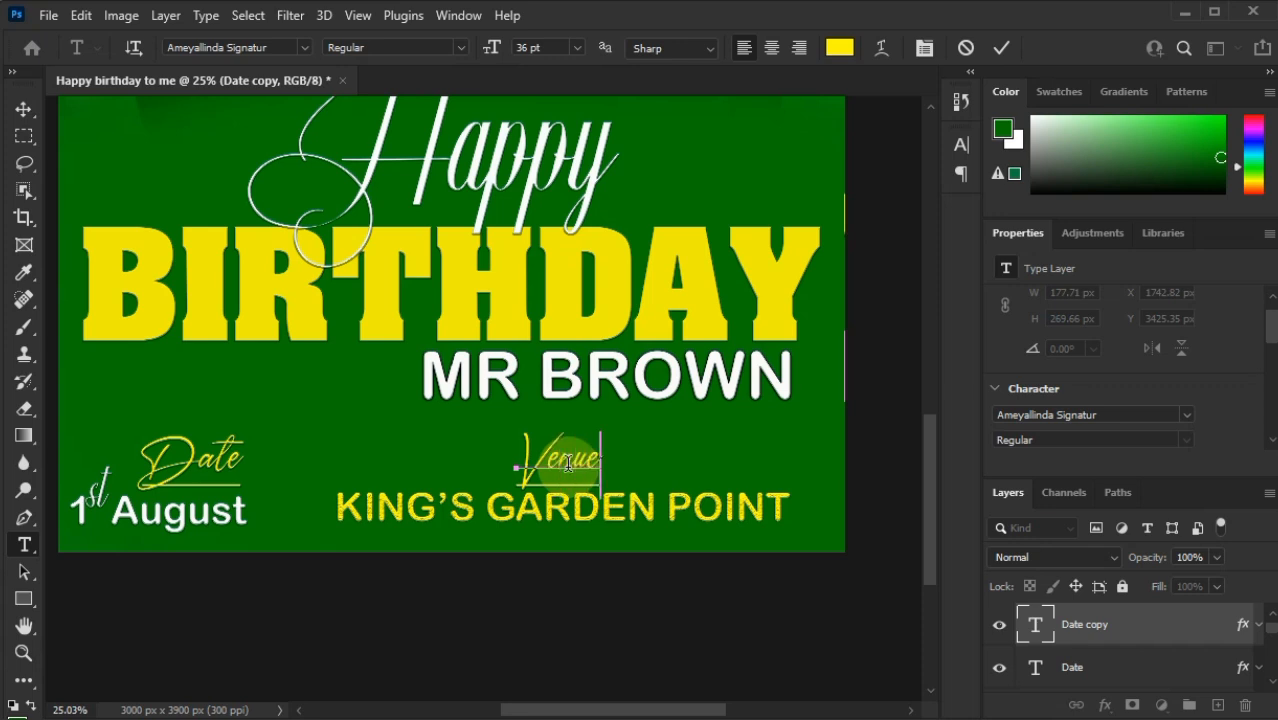
{"action": "left_click", "coordinate": [1003, 48]}
{"action": "key", "text": "v"}
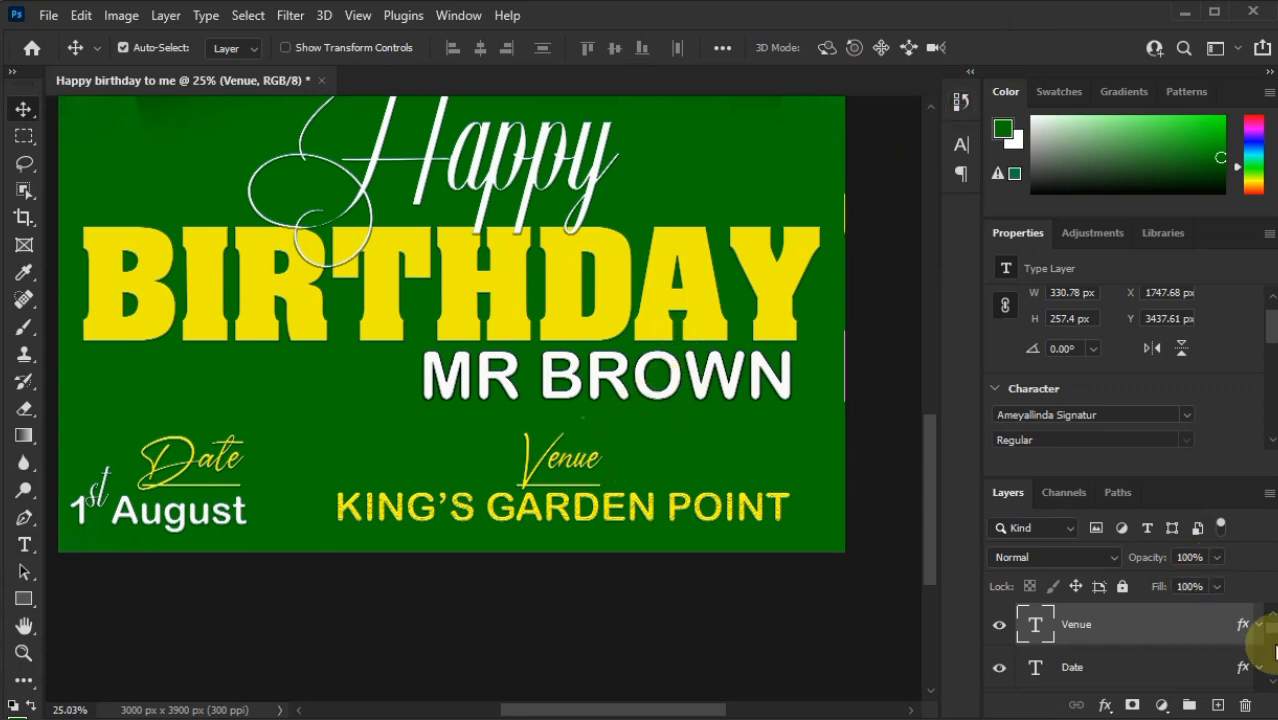
Apply a white Color Overlay at 100% opacity to the "Venue" label.
{"action": "left_click", "coordinate": [1105, 703]}
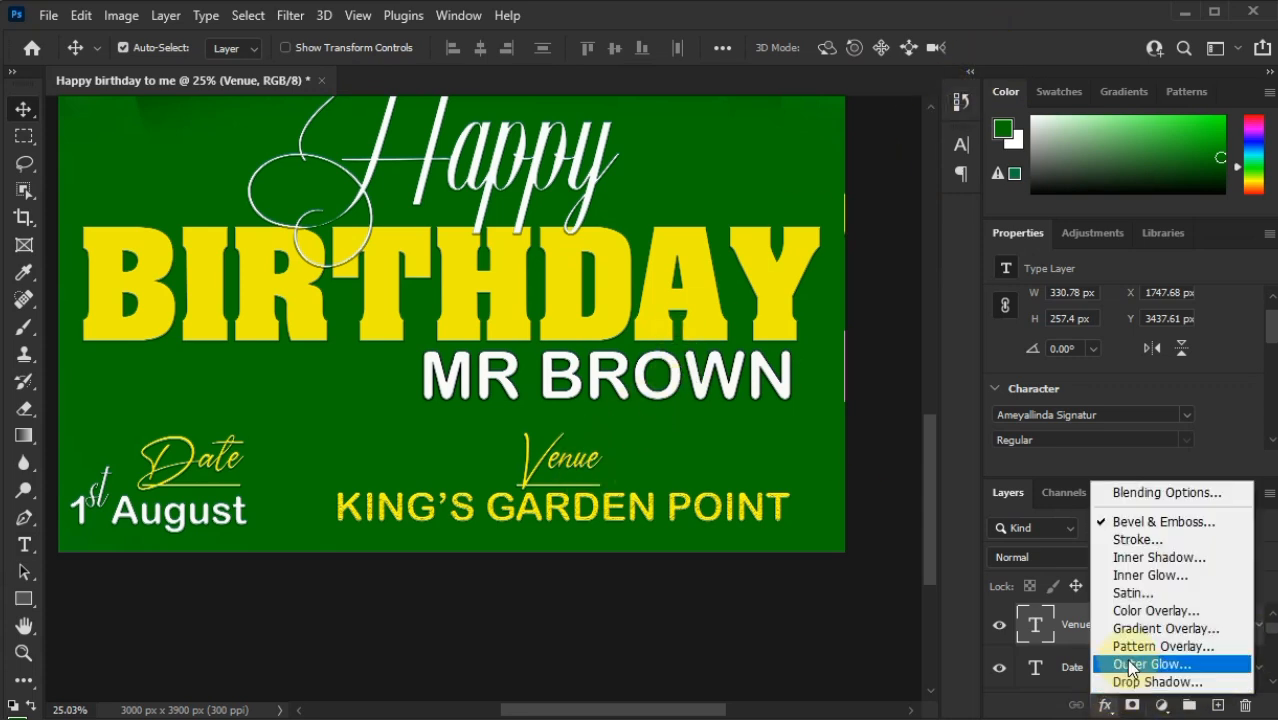
{"action": "left_click", "coordinate": [1130, 612]}
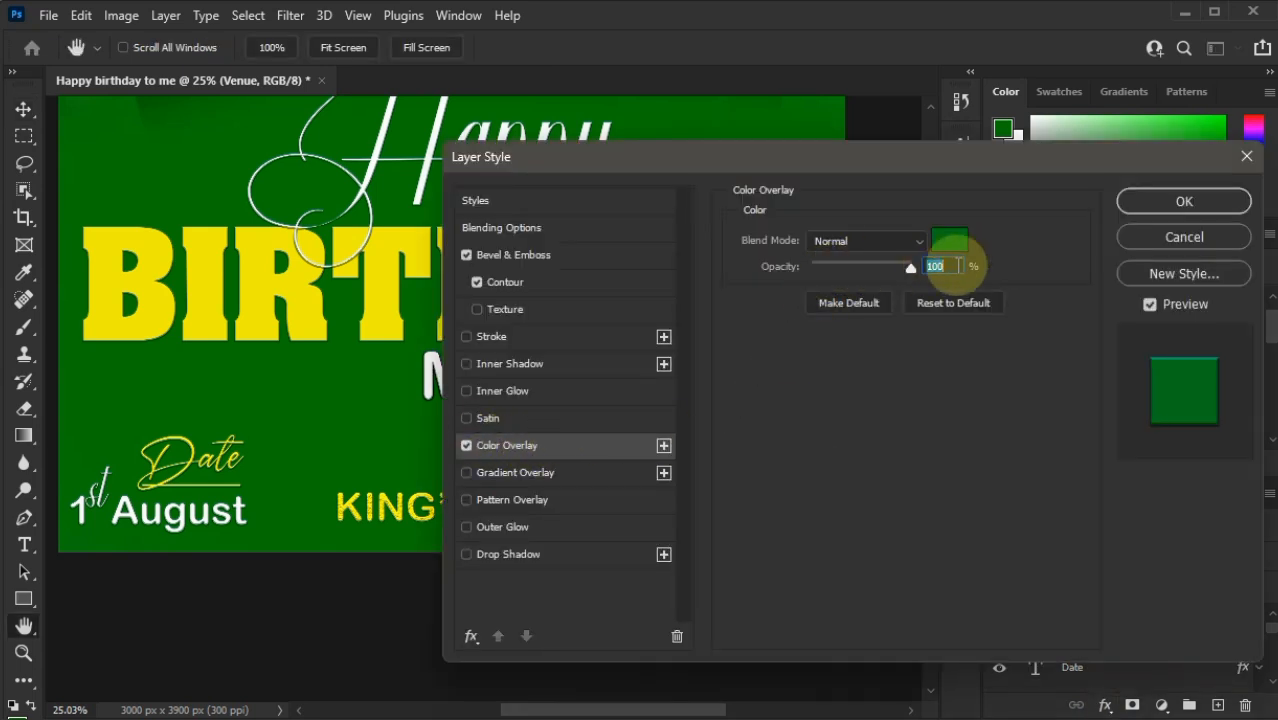
{"action": "left_click", "coordinate": [958, 248]}
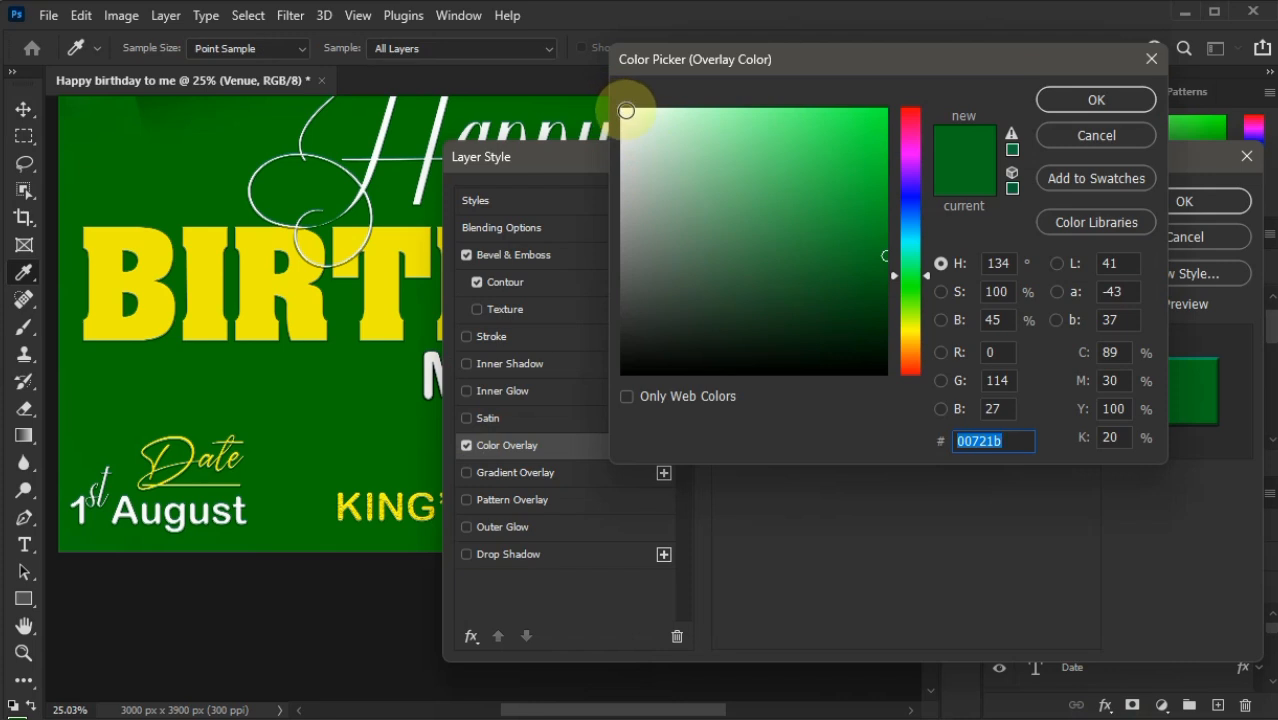
{"action": "left_click", "coordinate": [624, 111]}
{"action": "left_click", "coordinate": [1096, 100]}
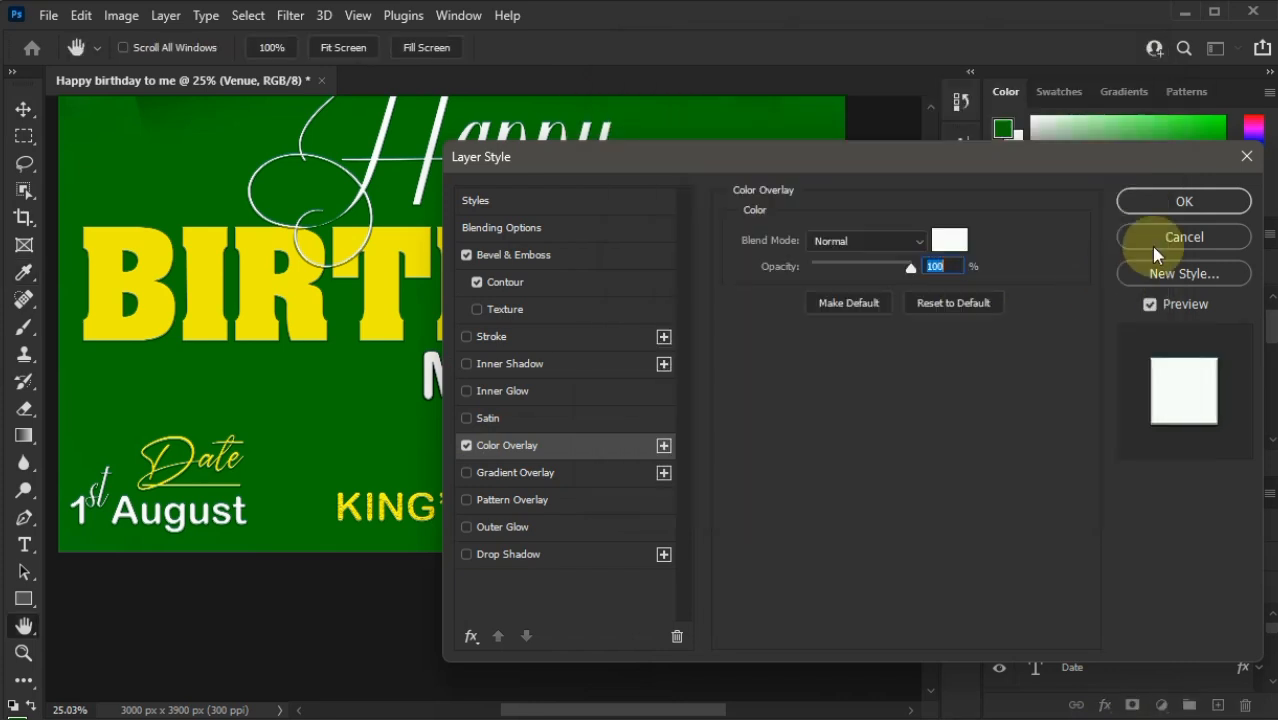
{"action": "left_click", "coordinate": [1165, 206]}
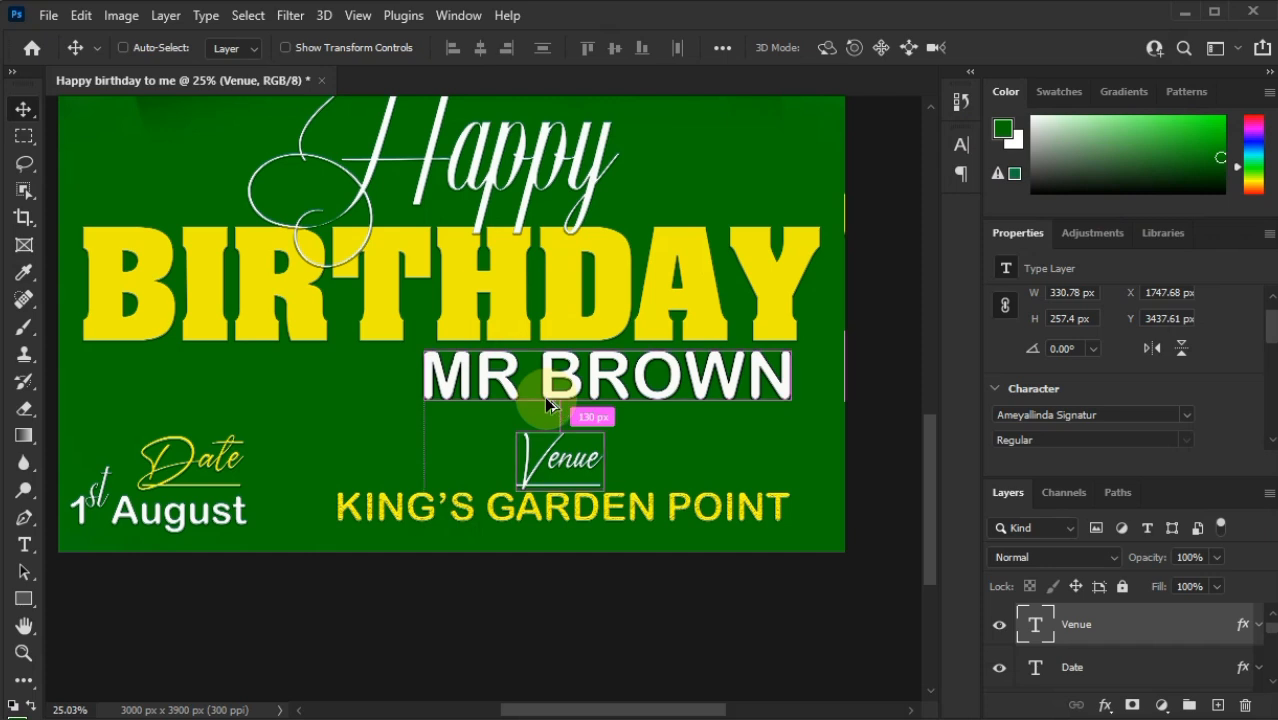
Examine the flyer's overall composition and inspect the portrait, greeting, name, date and venue text at closer range.
{"action": "scroll", "coordinate": [548, 403], "scroll_direction": "down", "scroll_amount": 5}
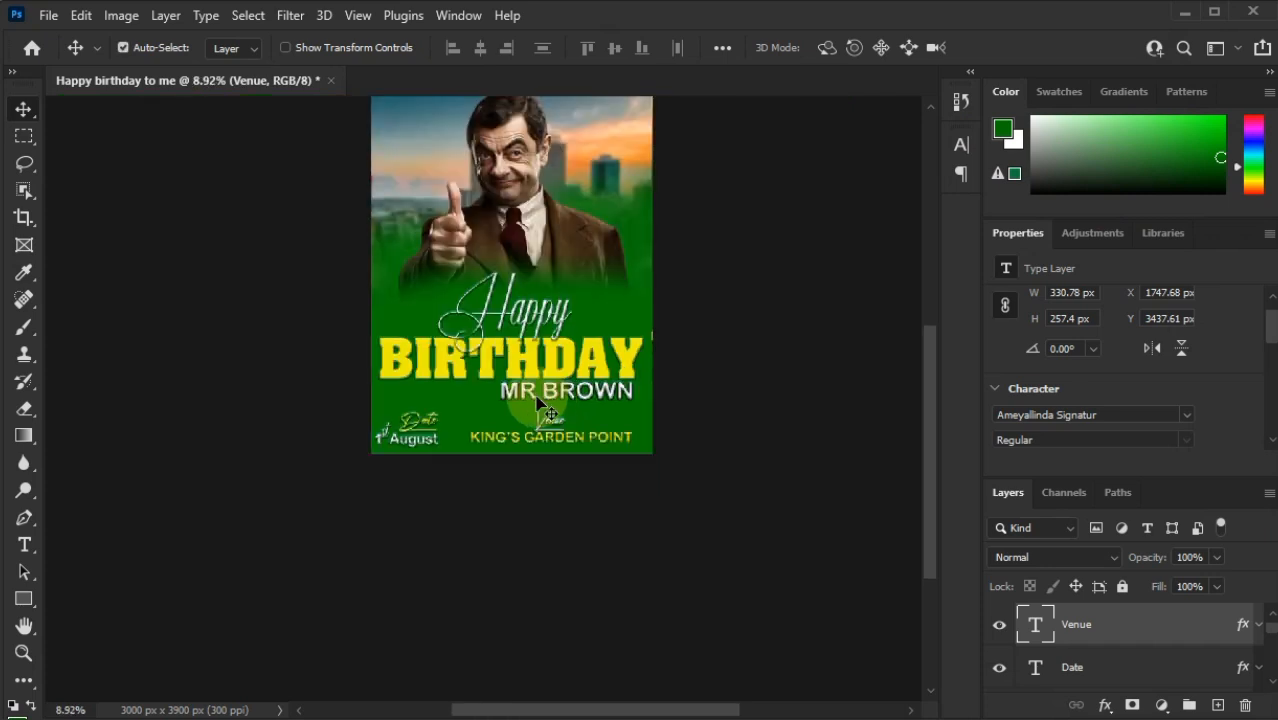
{"action": "left_click_drag", "start_coordinate": [930, 476], "coordinate": [943, 423]}
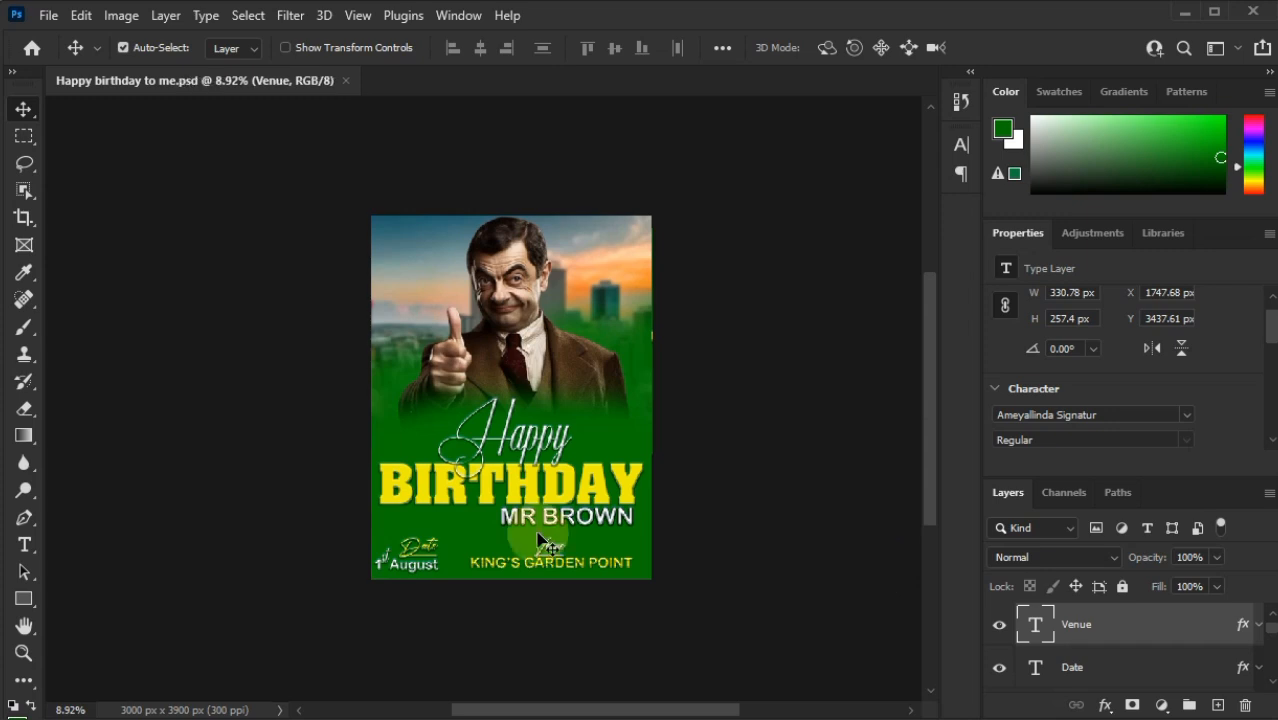
{"action": "key", "text": "ctrl"}
{"action": "scroll", "coordinate": [578, 543], "scroll_direction": "down", "scroll_amount": 1}
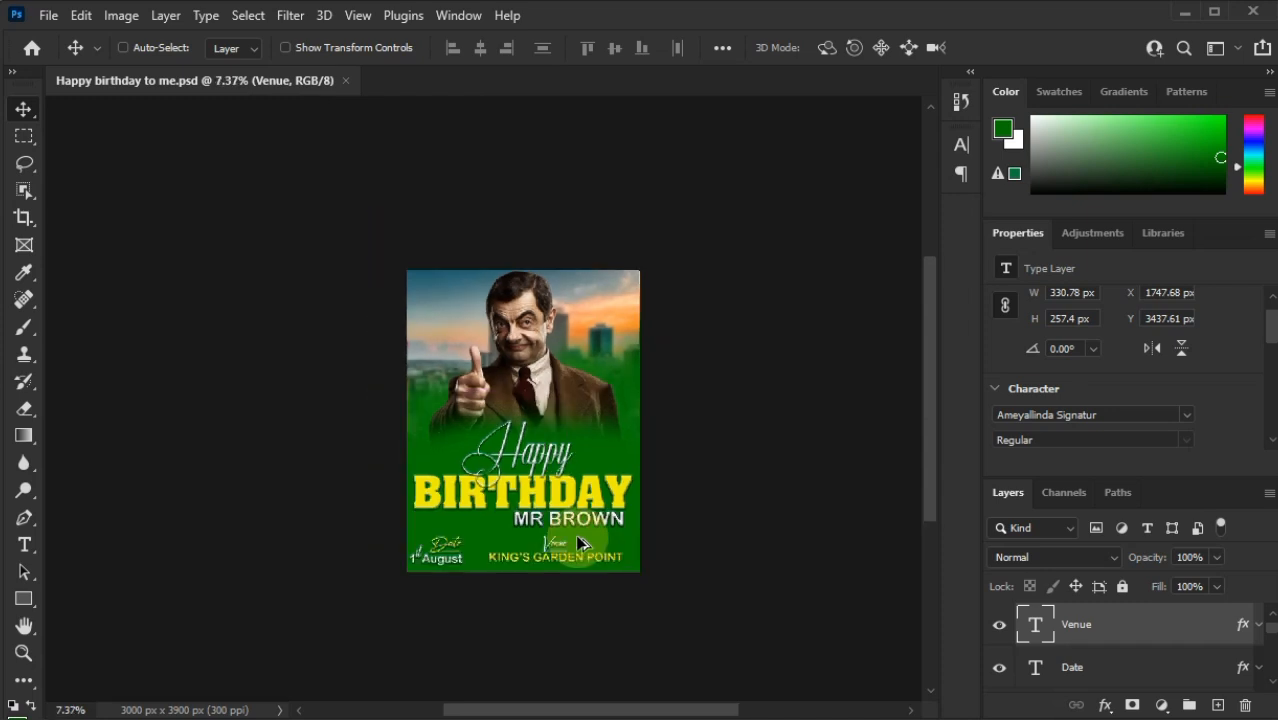
{"action": "scroll", "coordinate": [578, 543], "scroll_direction": "up", "scroll_amount": 4}
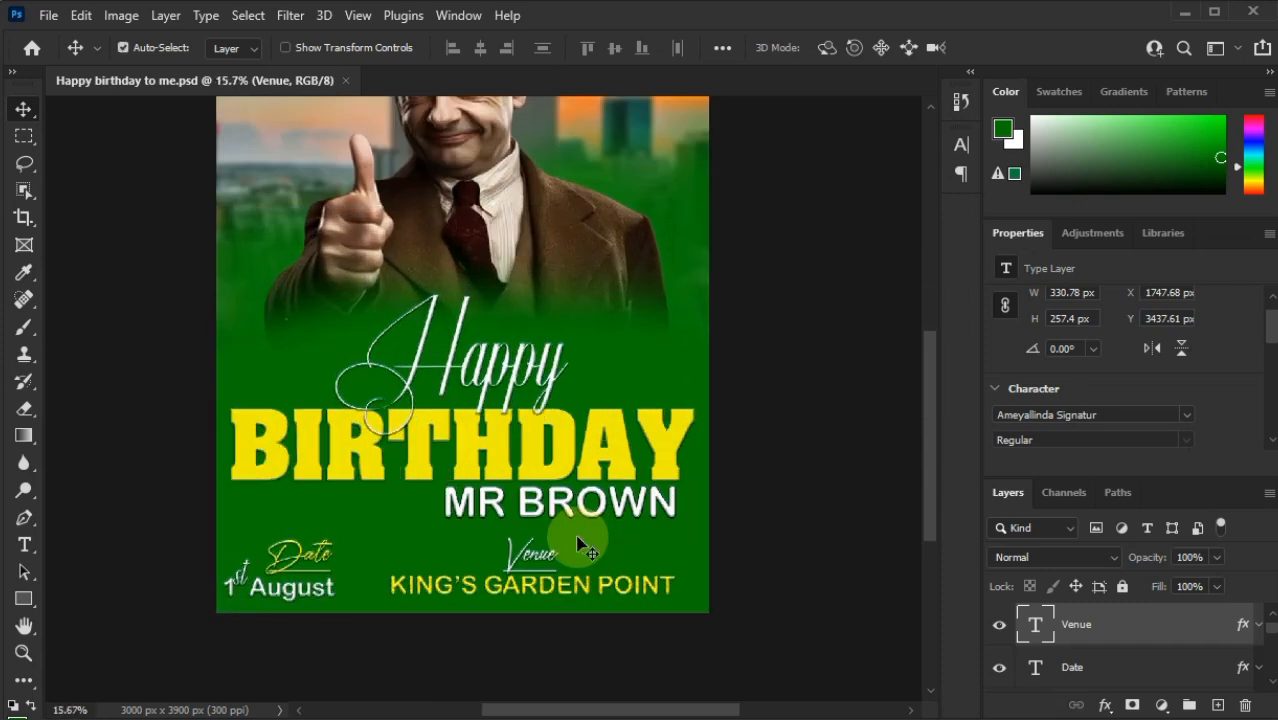
{"action": "scroll", "coordinate": [578, 543], "scroll_direction": "up", "scroll_amount": 5}
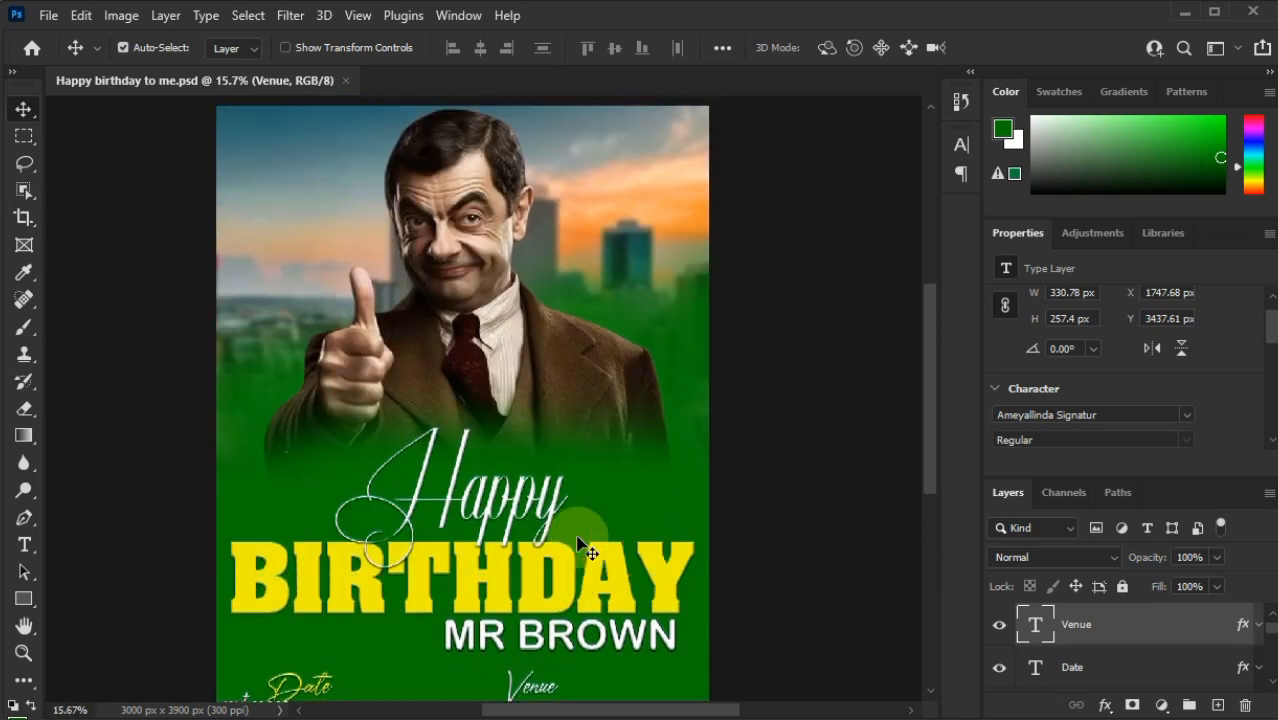
{"action": "scroll", "coordinate": [578, 543], "scroll_direction": "down", "scroll_amount": 7}
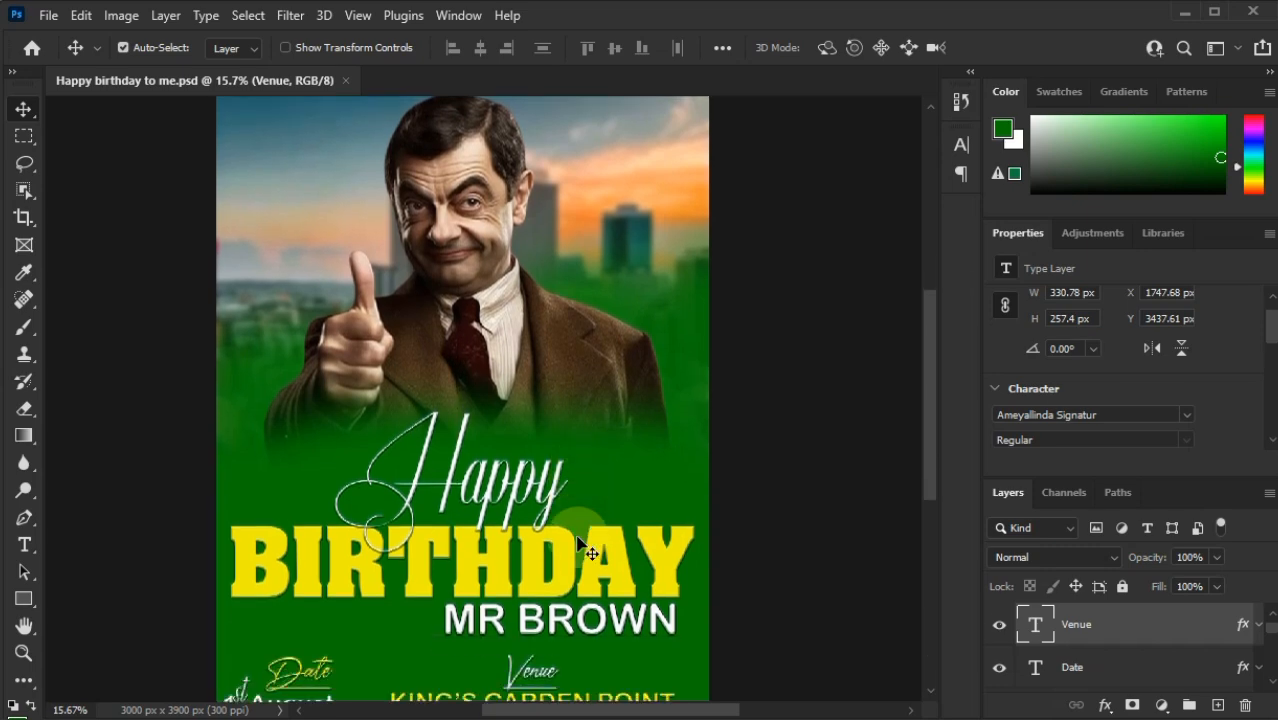
{"action": "scroll", "coordinate": [578, 543], "scroll_direction": "up", "scroll_amount": 4}
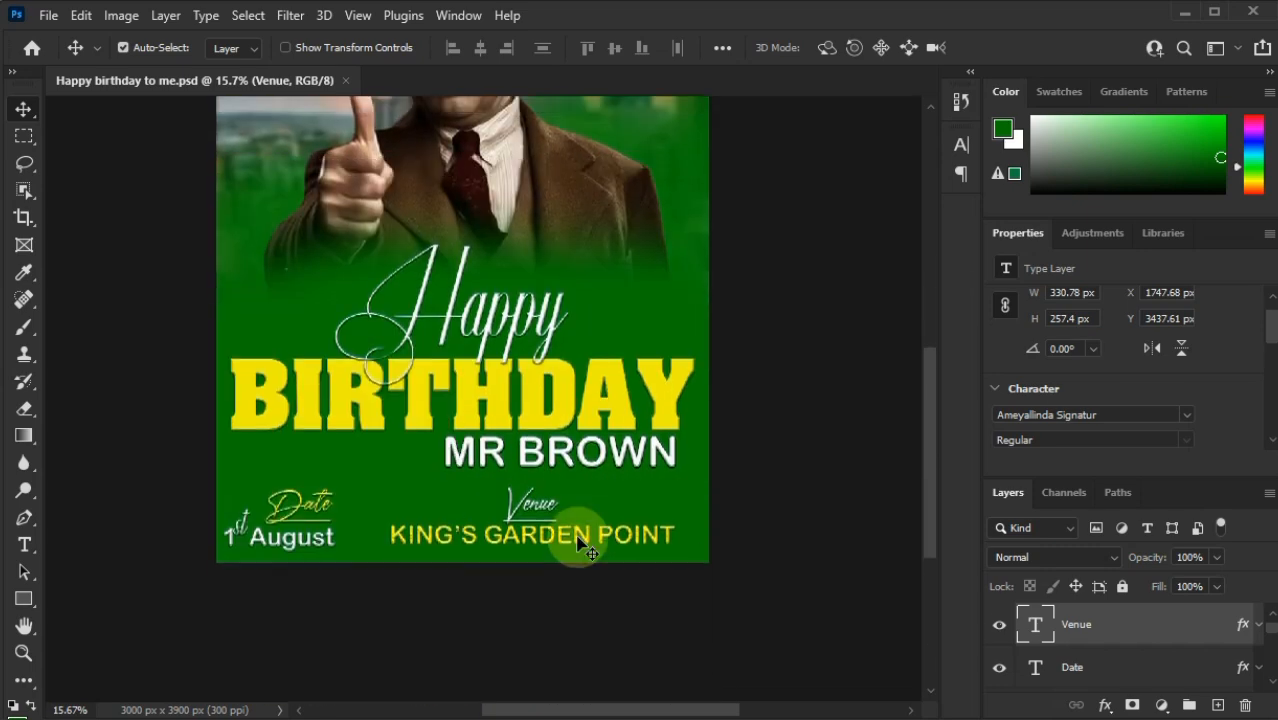